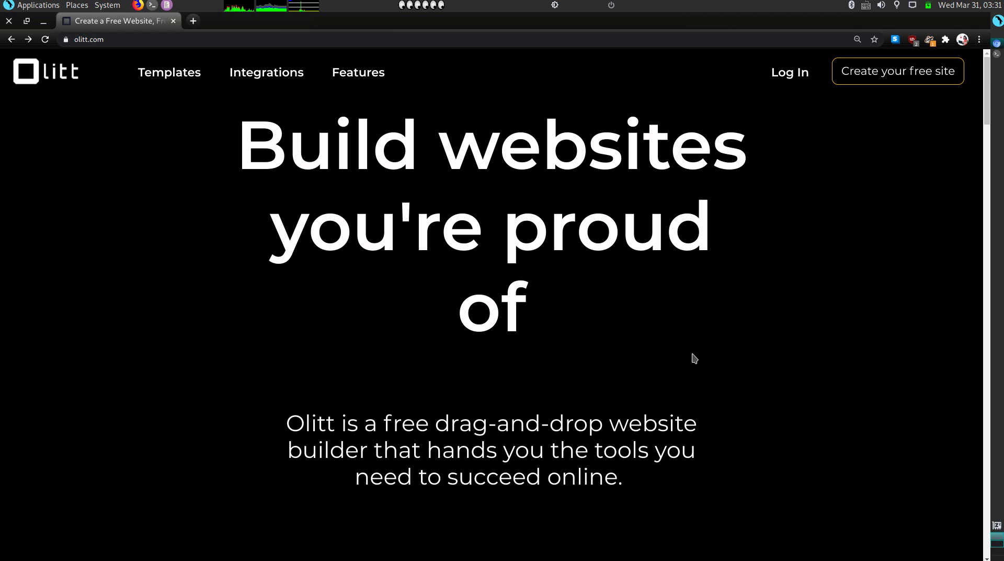
# Log in to Olitt with the Google account and start creating a new website
pyautogui.click(784, 79)
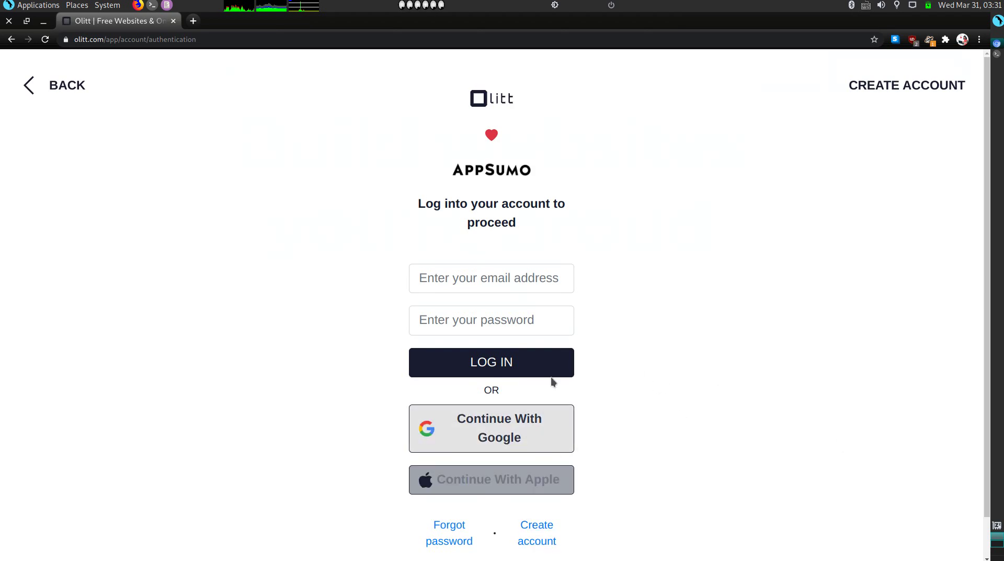
pyautogui.click(517, 447)
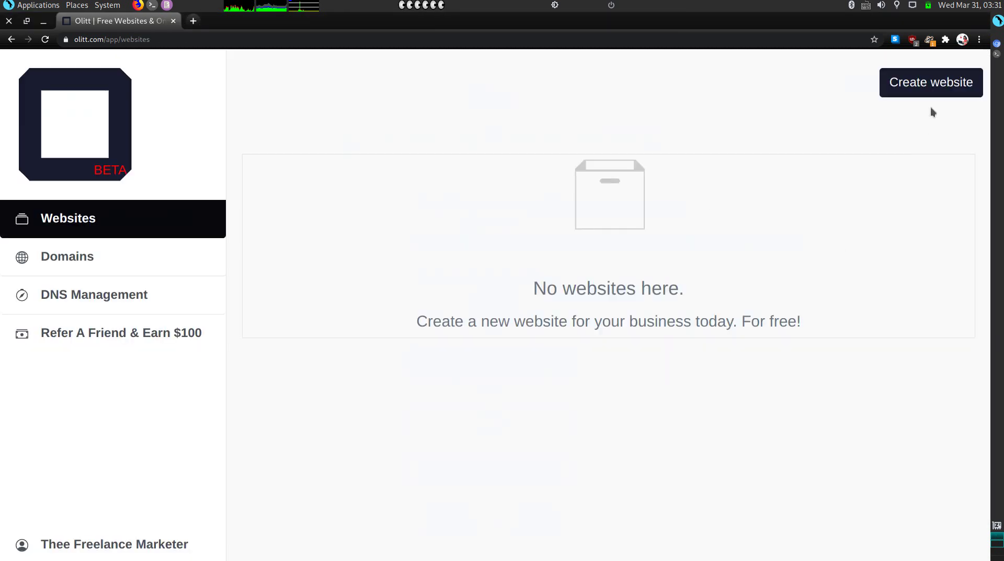
pyautogui.click(942, 86)
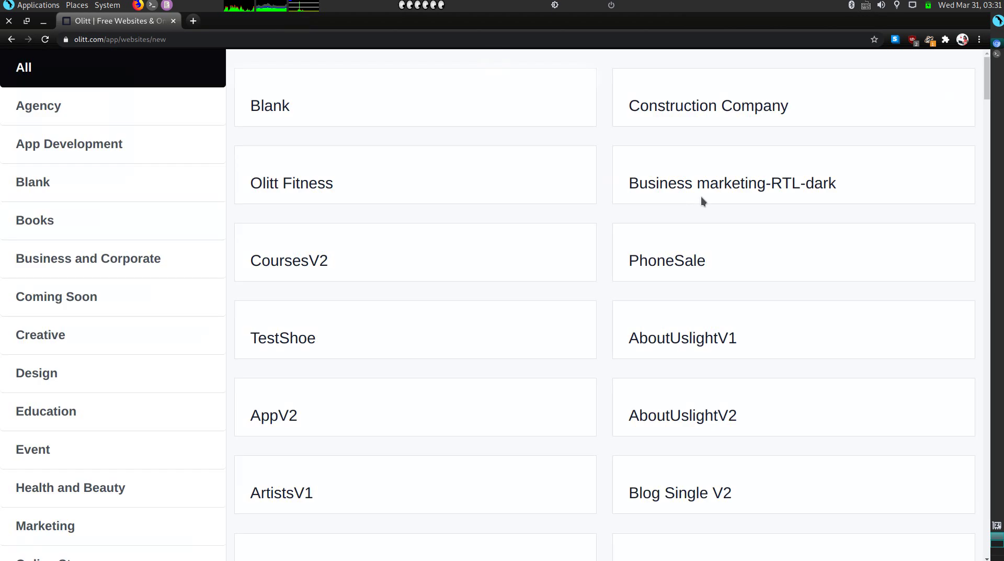
# Create the website from the Lean Restaurant V2 template in the Restaurants category and dismiss the congratulations dialog
pyautogui.hotkey('ctrl', '-')
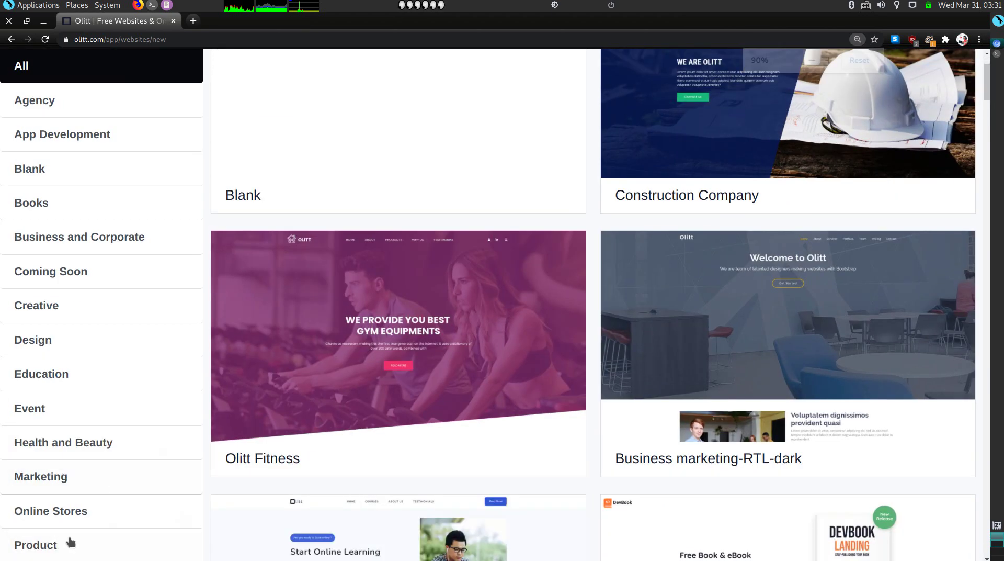
pyautogui.hotkey('ctrl', '-')
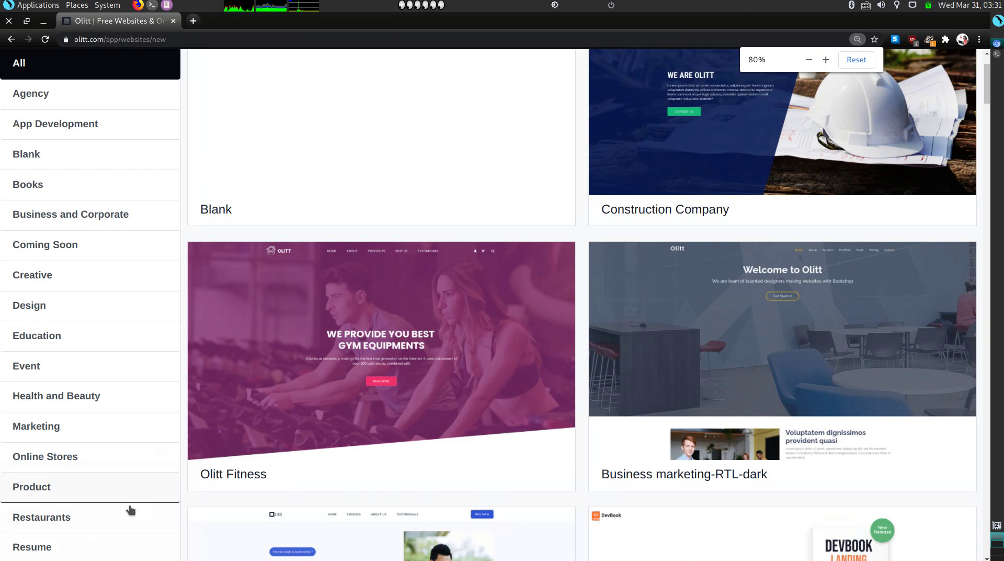
pyautogui.click(56, 518)
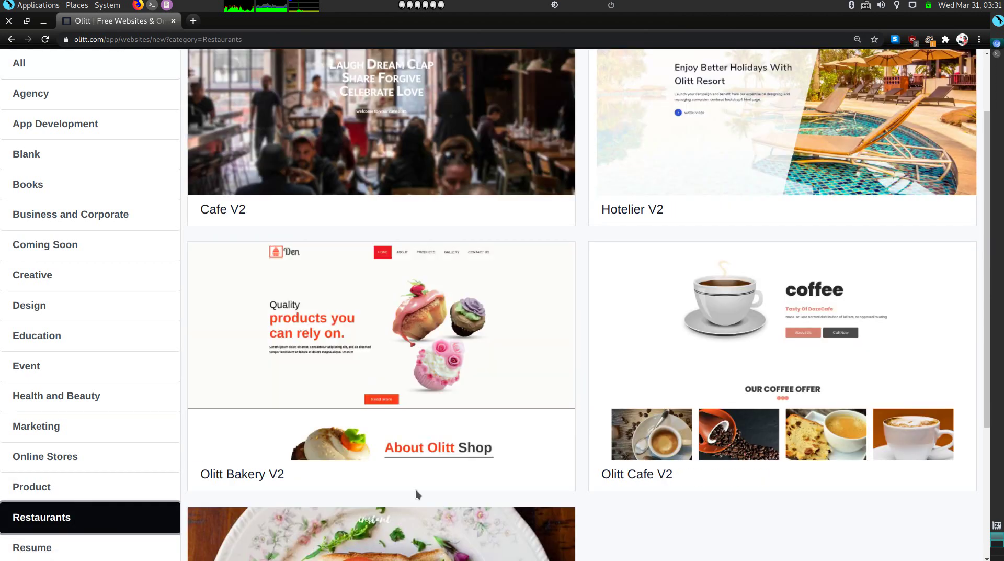
pyautogui.scroll(-4, 369, 491)
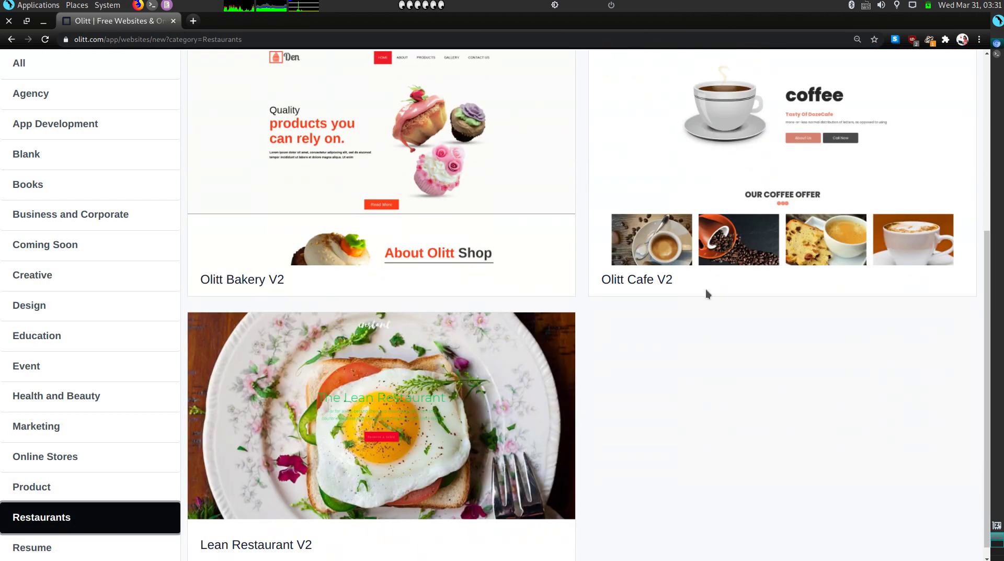
pyautogui.scroll(-1, 267, 544)
pyautogui.moveTo(335, 463)
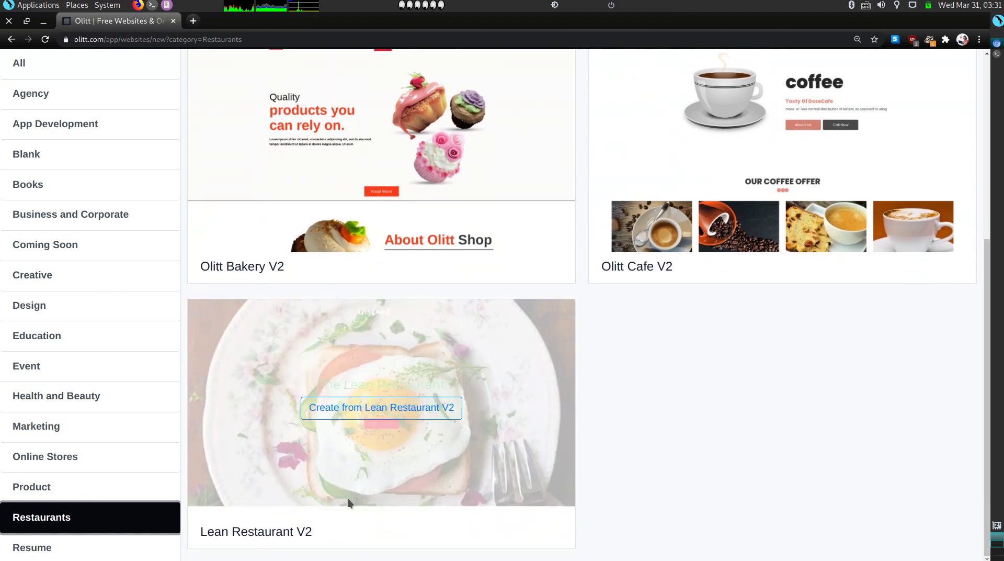
pyautogui.click(385, 414)
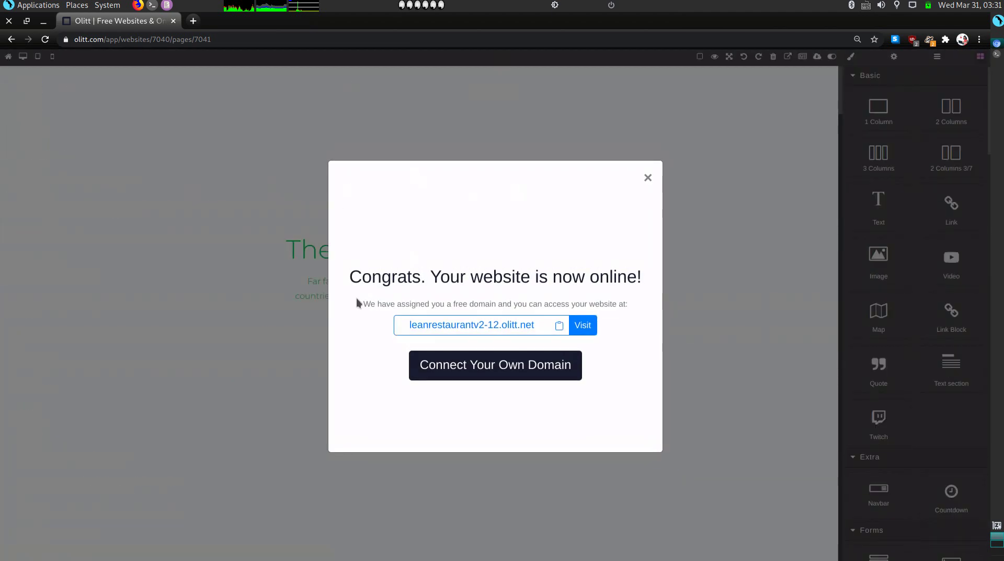
pyautogui.click(647, 178)
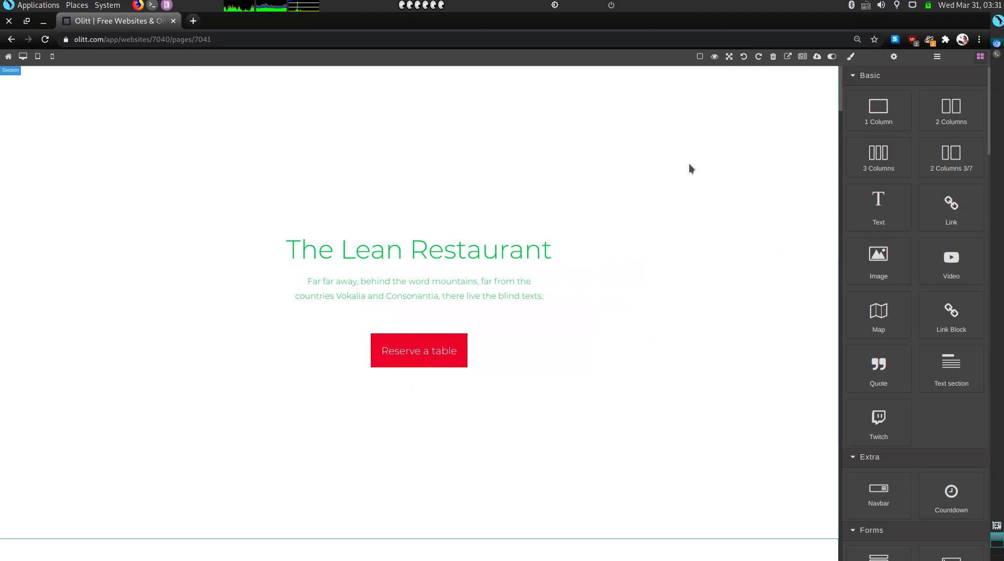
# Open the published restaurant site and look through its menu, gallery, testimonials and events sections
pyautogui.click(788, 57)
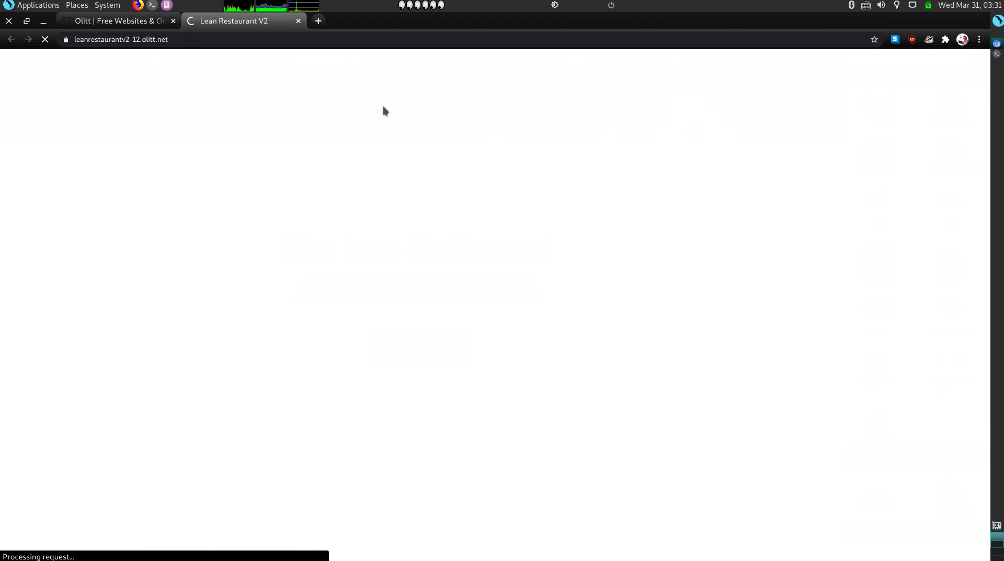
pyautogui.hotkey('ctrl', '-')
pyautogui.hotkey('ctrl', '-')
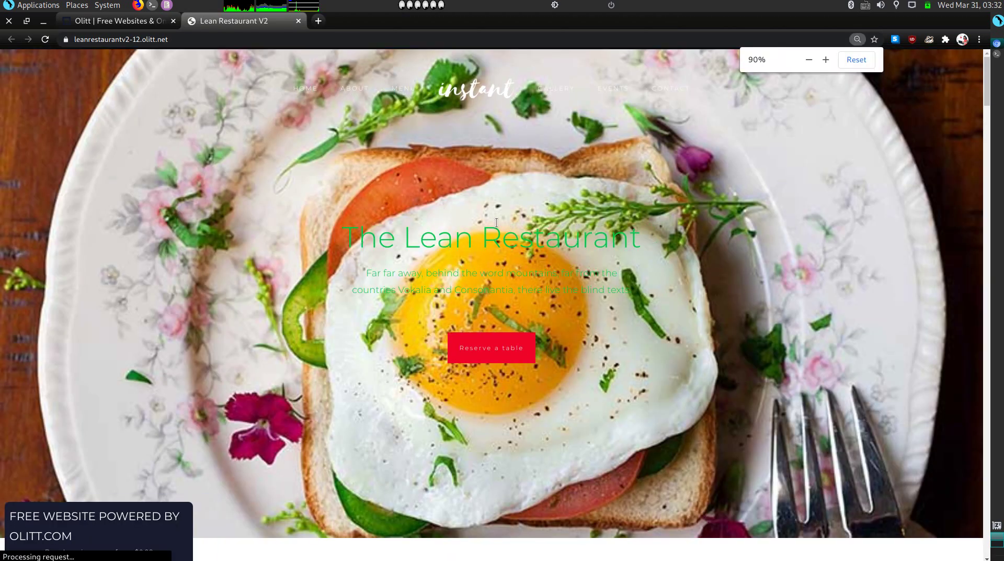
pyautogui.hotkey('ctrl', '+')
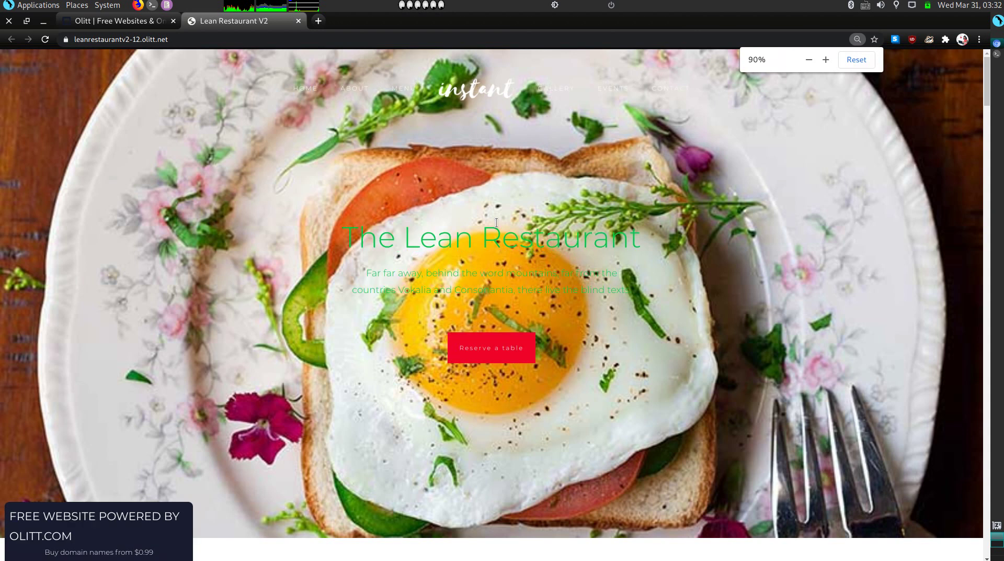
pyautogui.hotkey('ctrl', '+')
pyautogui.scroll(-15, 476, 245)
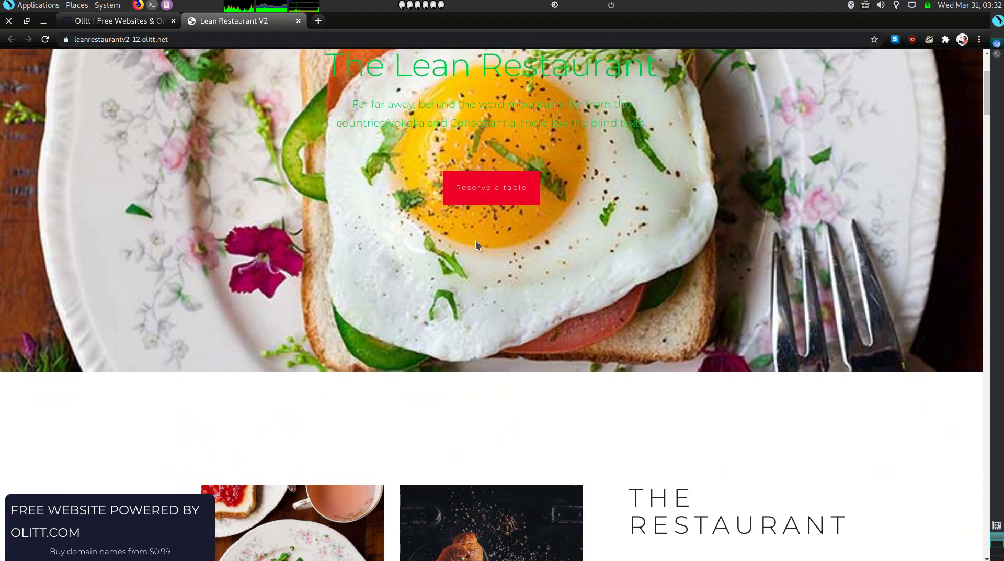
pyautogui.scroll(-15, 477, 245)
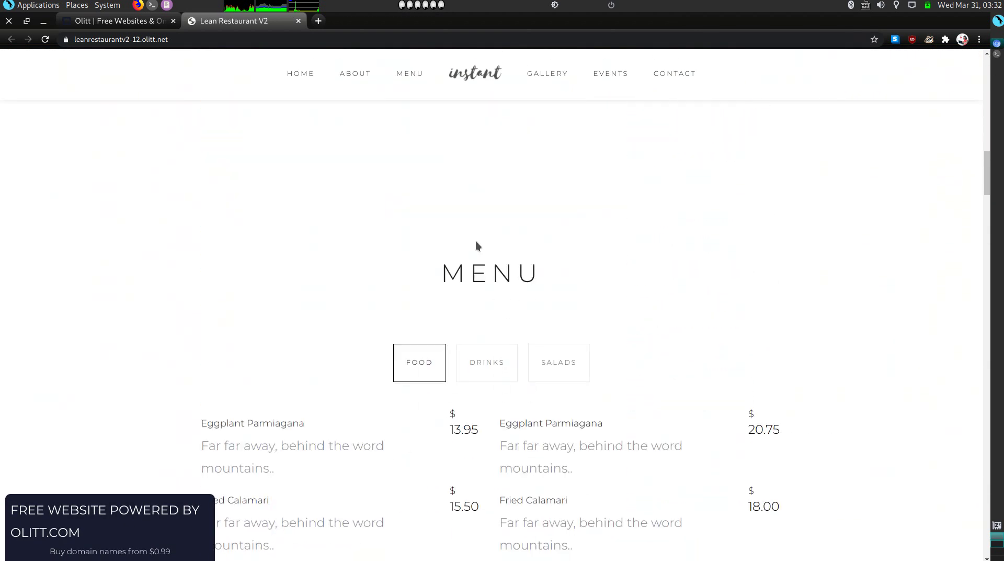
pyautogui.scroll(-15, 477, 244)
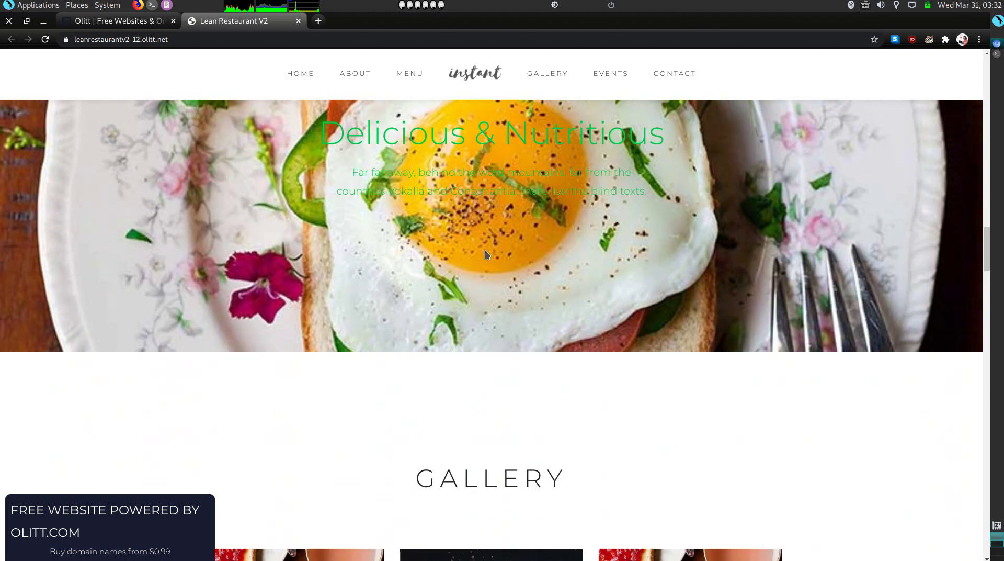
pyautogui.scroll(-15, 481, 328)
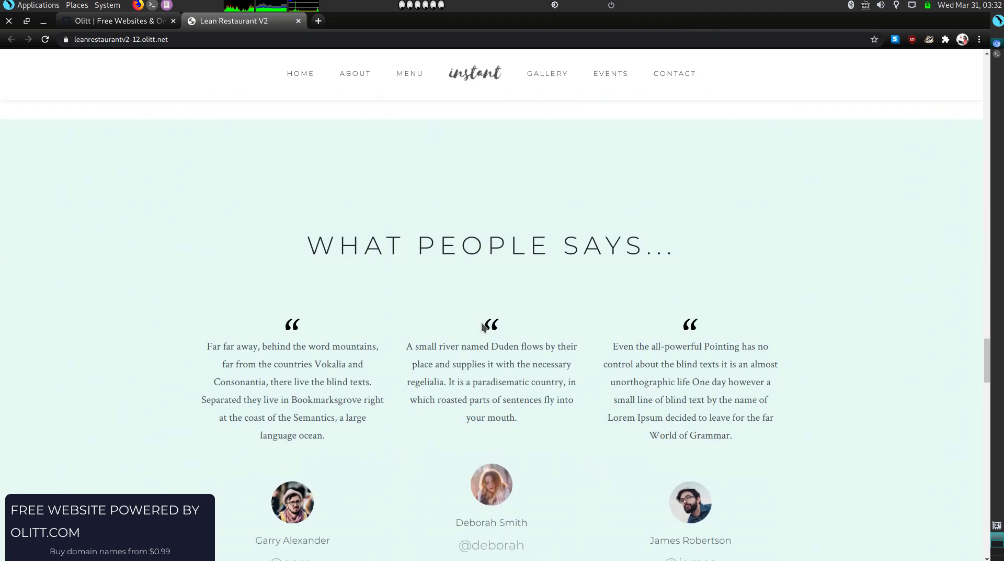
pyautogui.scroll(-10, 487, 267)
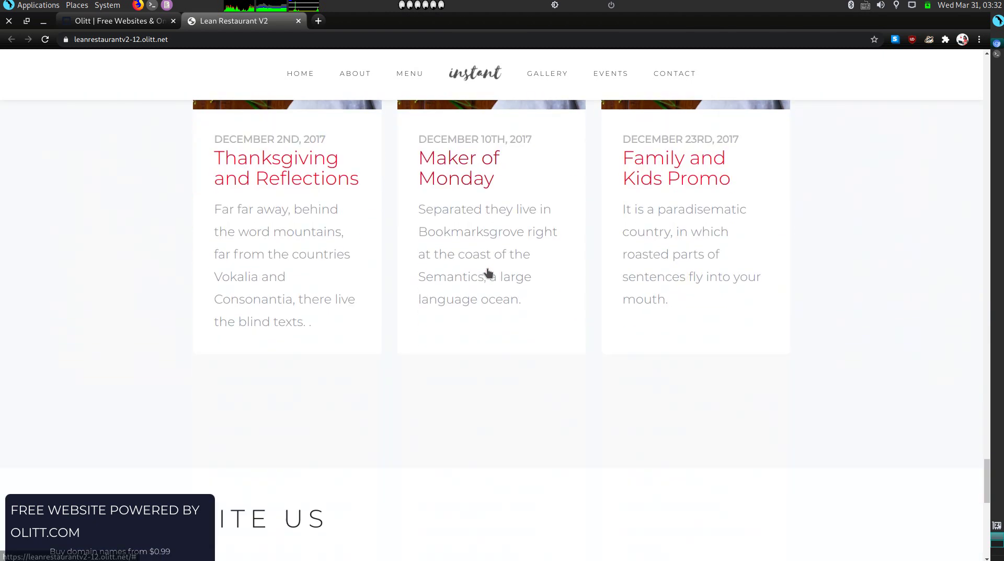
pyautogui.scroll(10, 468, 291)
pyautogui.moveTo(984, 461); pyautogui.dragTo(575, 52)
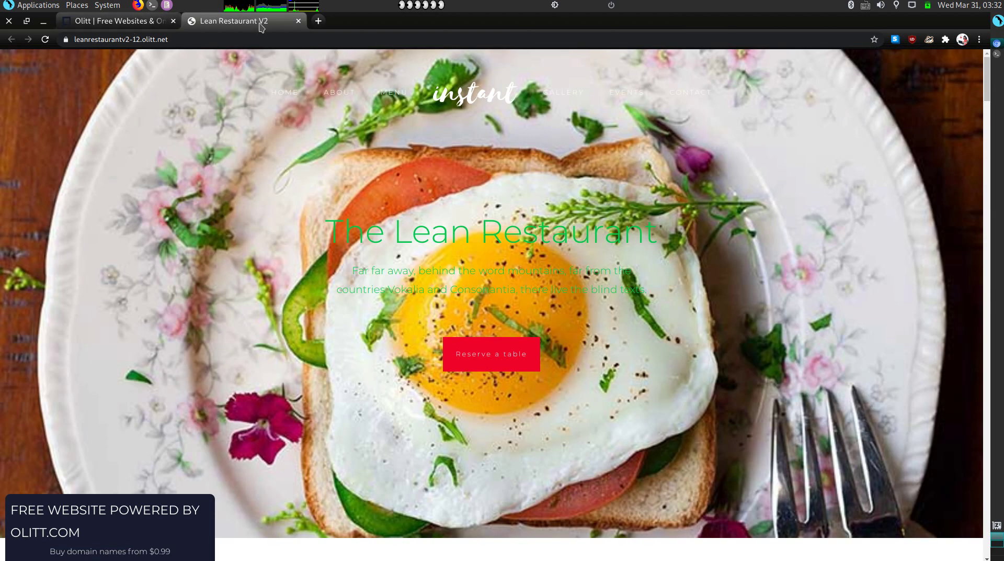
# Return to the page editor and select the container around the navigation links in the header
pyautogui.click(126, 22)
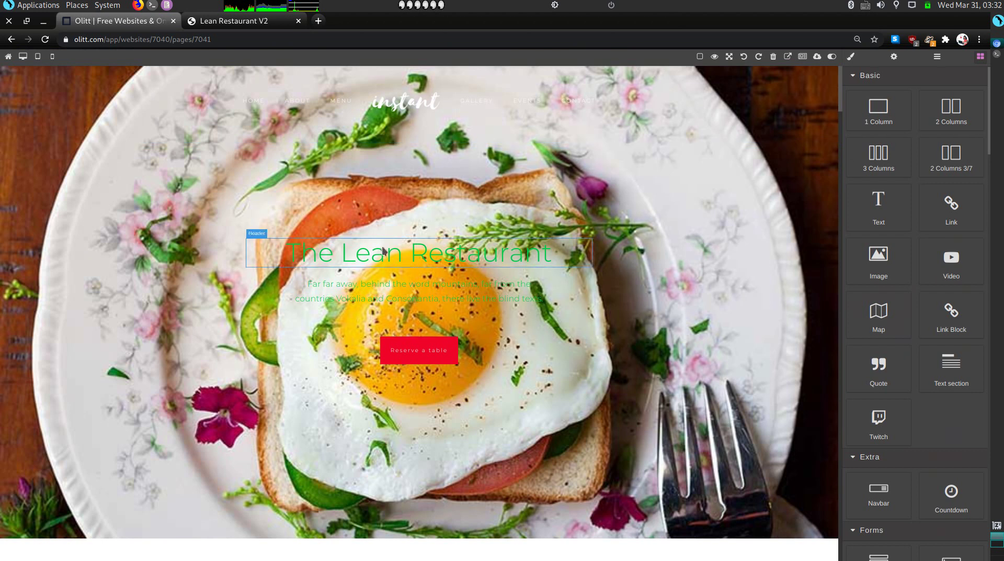
pyautogui.scroll(-12, 631, 337)
pyautogui.scroll(12, 631, 337)
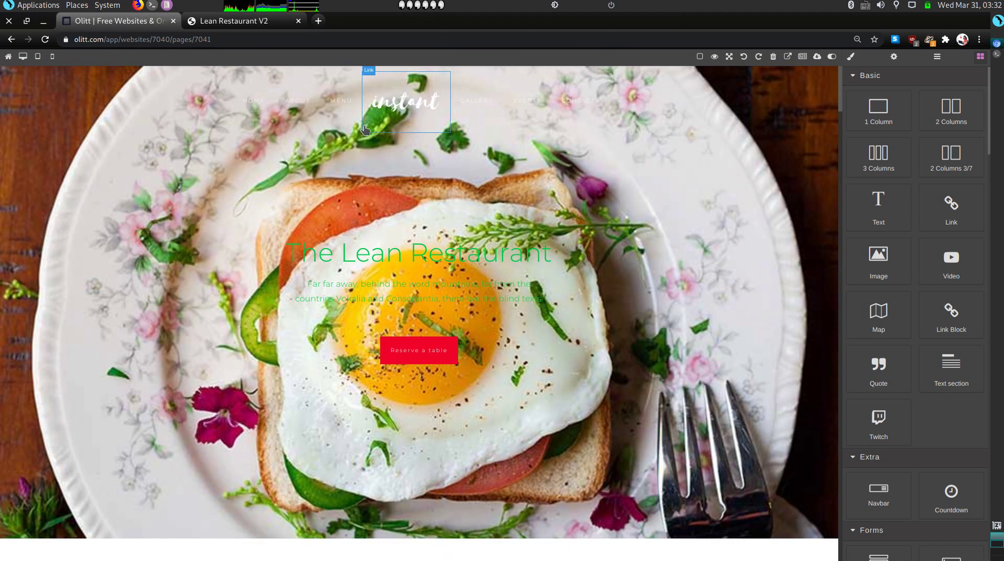
pyautogui.scroll(-2, 2, 117)
pyautogui.scroll(2, 76, 86)
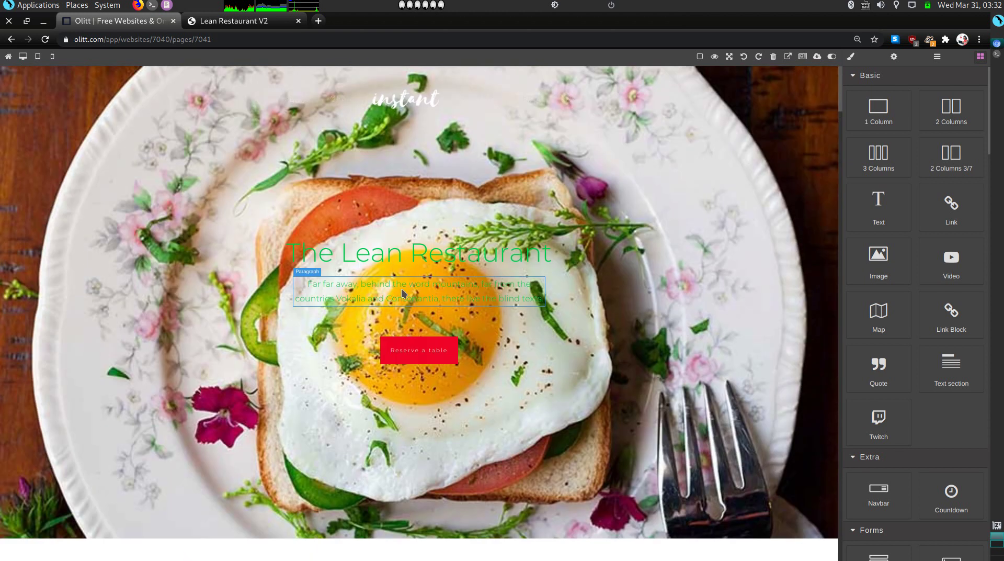
pyautogui.click(76, 86)
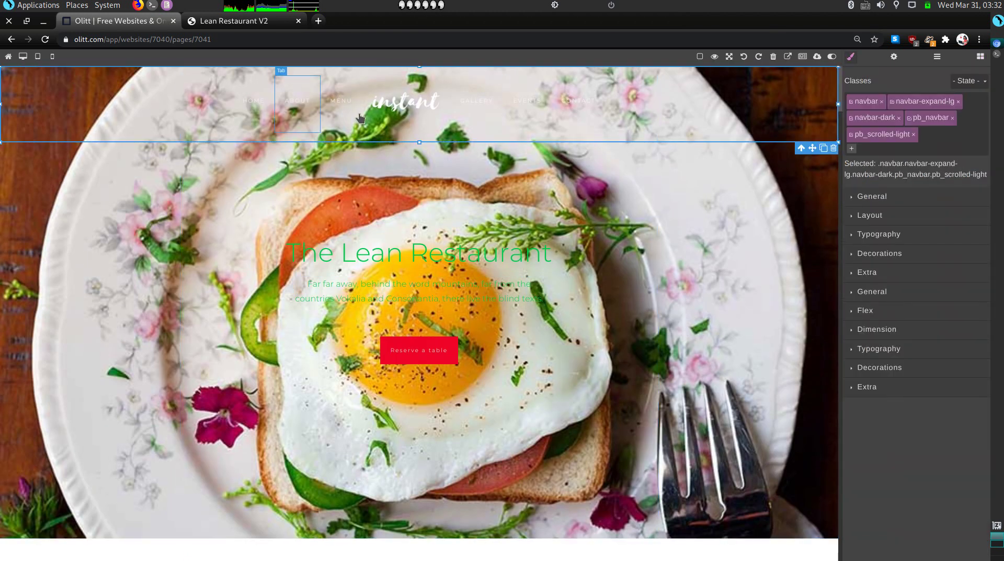
pyautogui.click(228, 106)
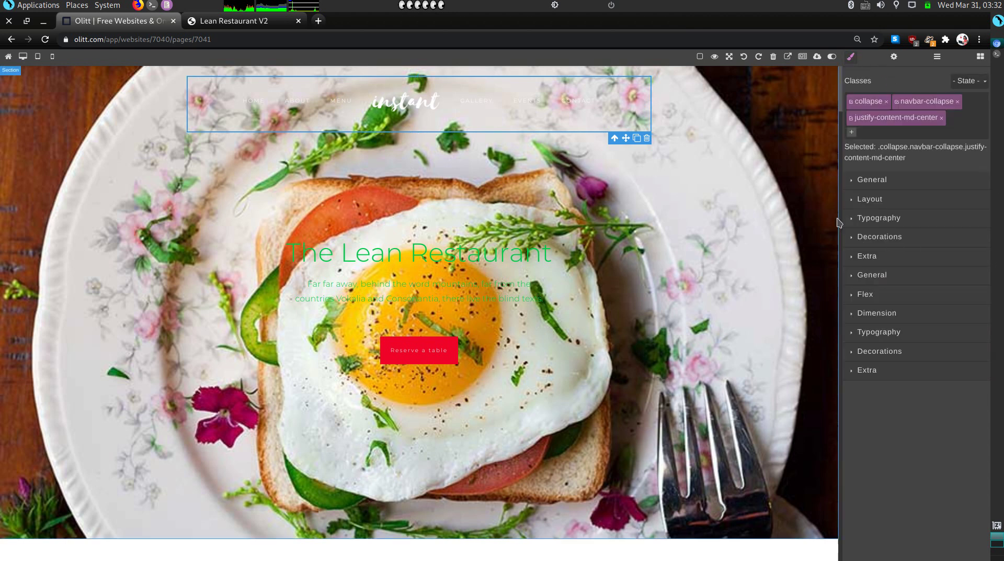
# Set the navigation container's typography to medium font size and Bold font weight
pyautogui.click(862, 223)
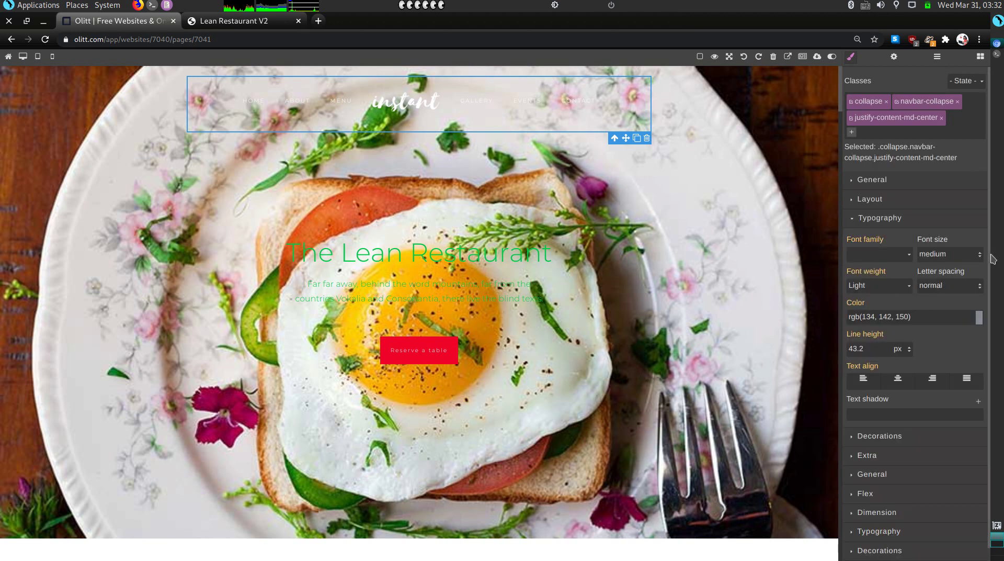
pyautogui.click(975, 254)
pyautogui.click(972, 273)
pyautogui.click(862, 288)
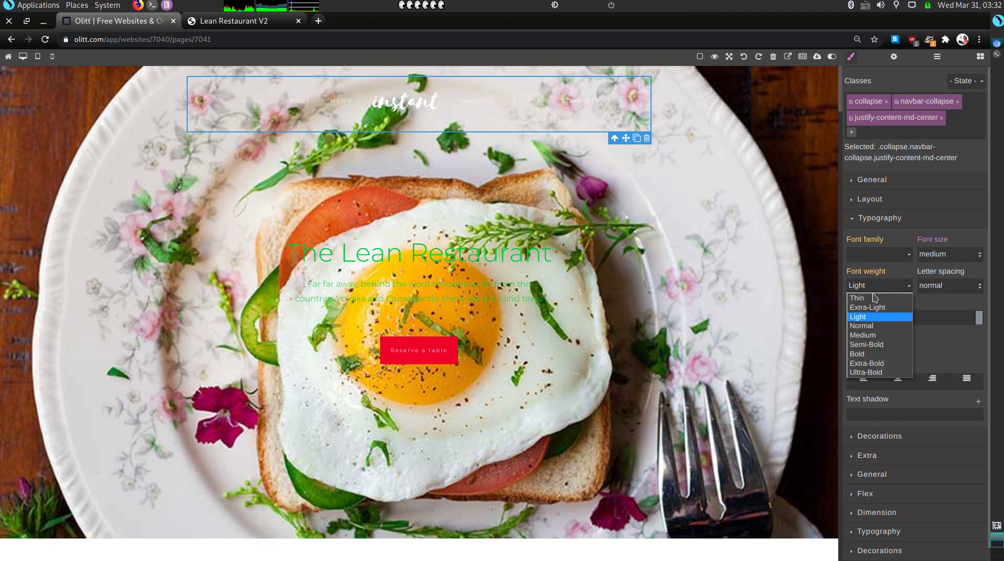
pyautogui.click(870, 354)
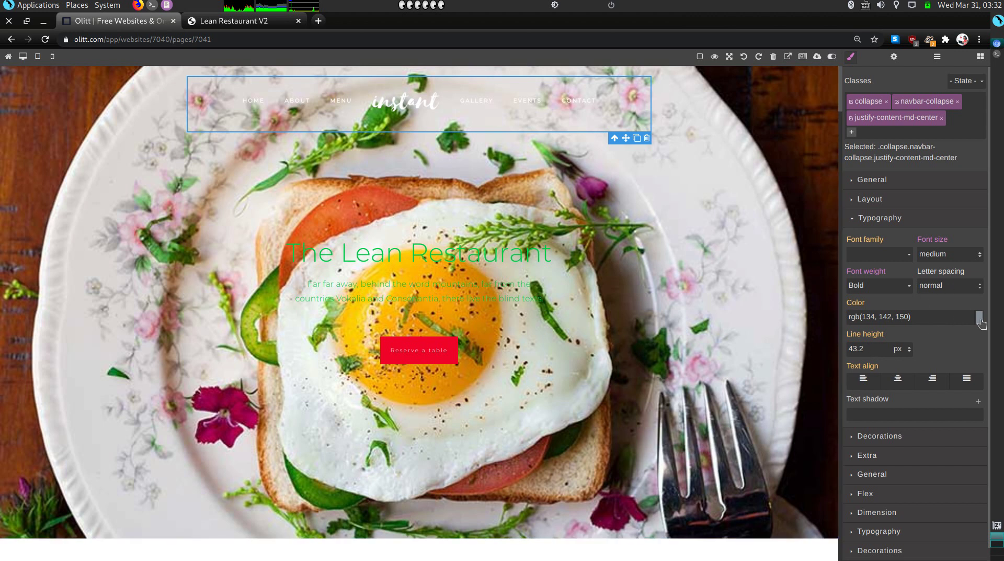
# Change the navigation container's text colour to light grey #bfc3c6
pyautogui.click(979, 318)
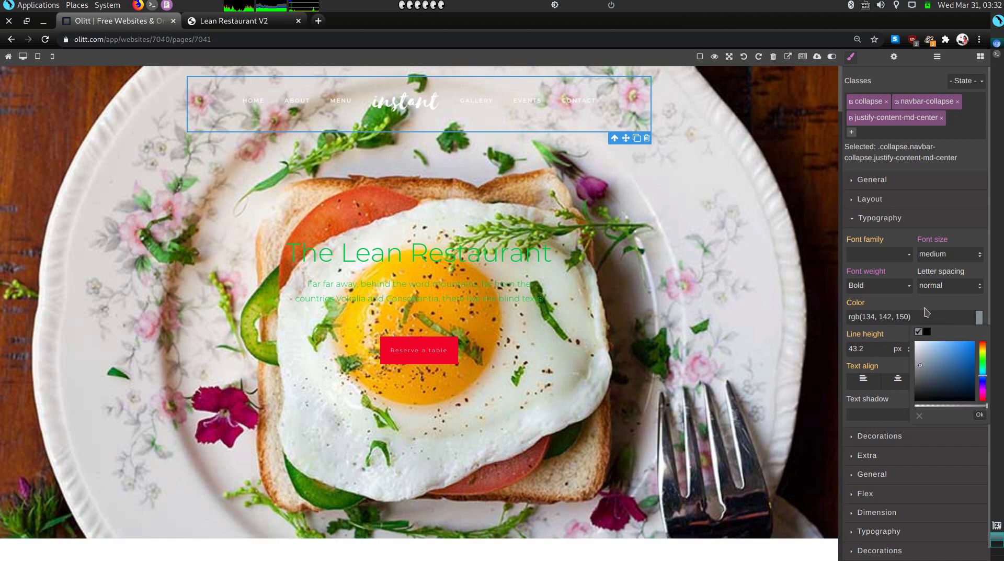
pyautogui.moveTo(929, 373)
pyautogui.mouseDown()
pyautogui.moveTo(926, 385)
pyautogui.moveTo(916, 354)
pyautogui.mouseUp()
pyautogui.click(892, 304)
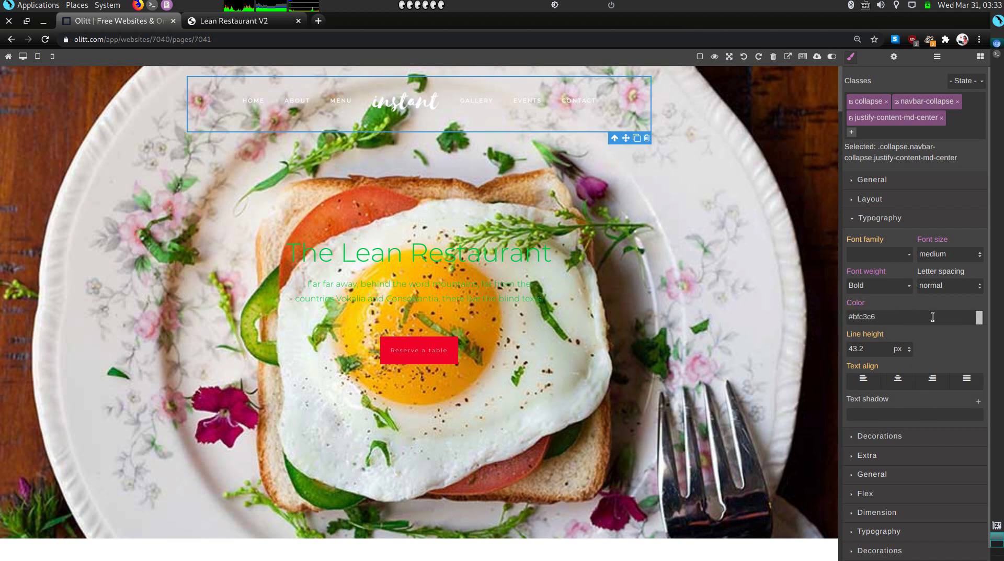
pyautogui.click(854, 218)
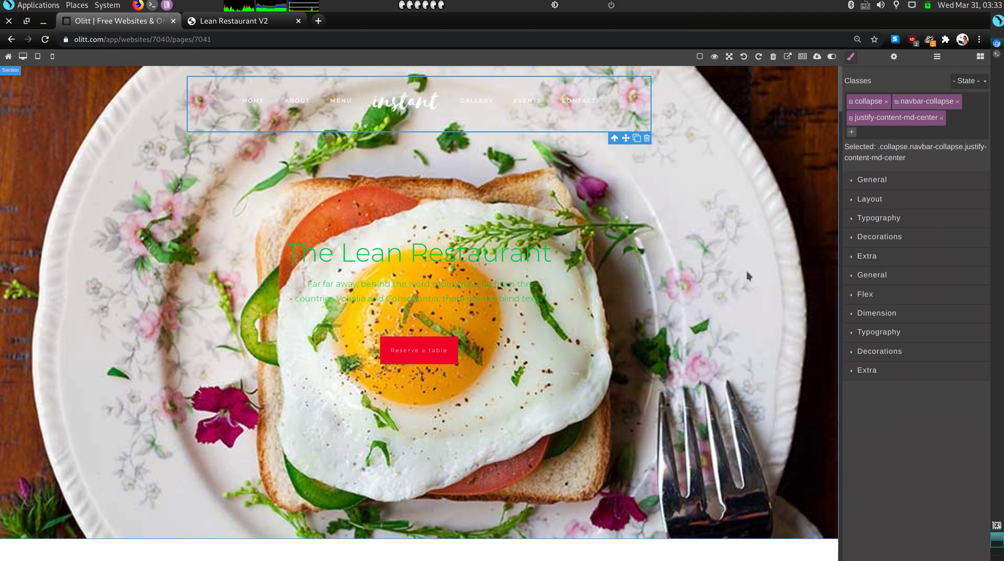
# Set the navigation container's border colour to black, #000000, in its decoration settings
pyautogui.click(856, 355)
pyautogui.scroll(-3, 886, 415)
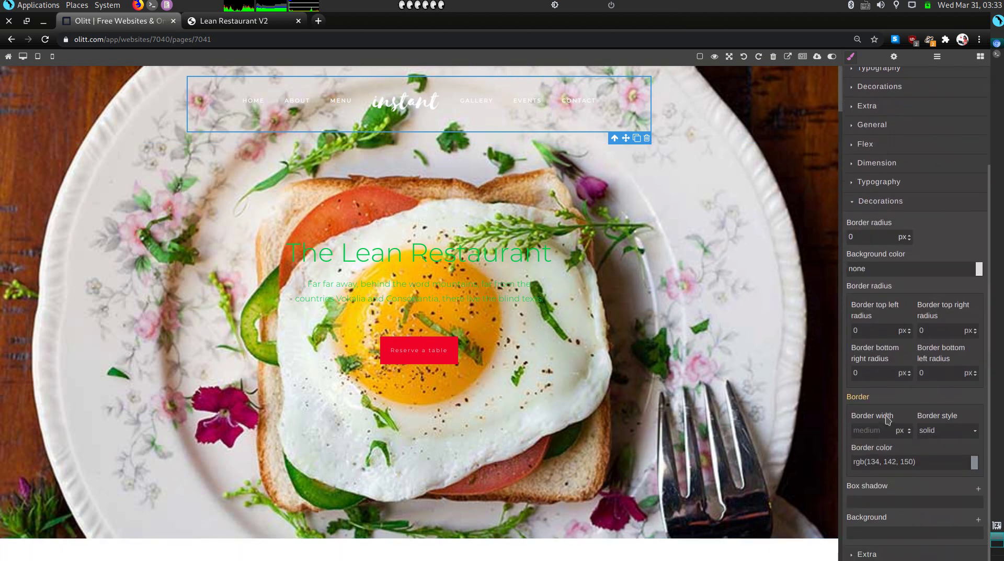
pyautogui.click(973, 462)
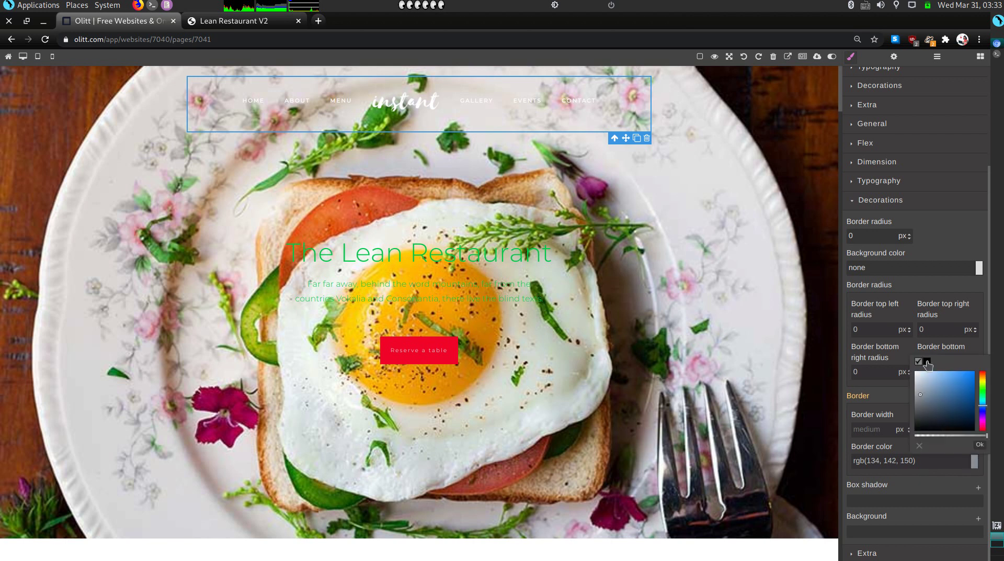
pyautogui.click(927, 361)
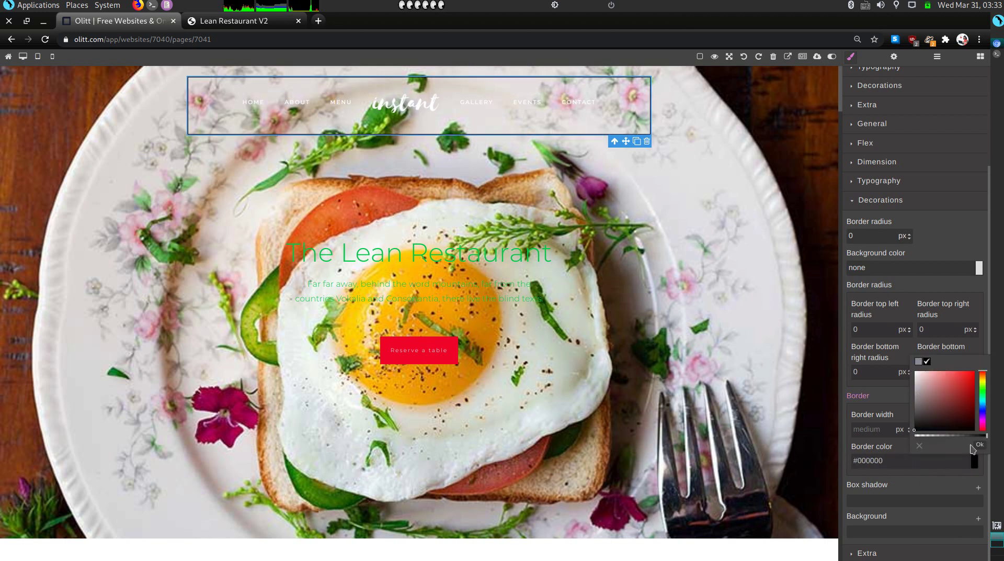
pyautogui.click(980, 445)
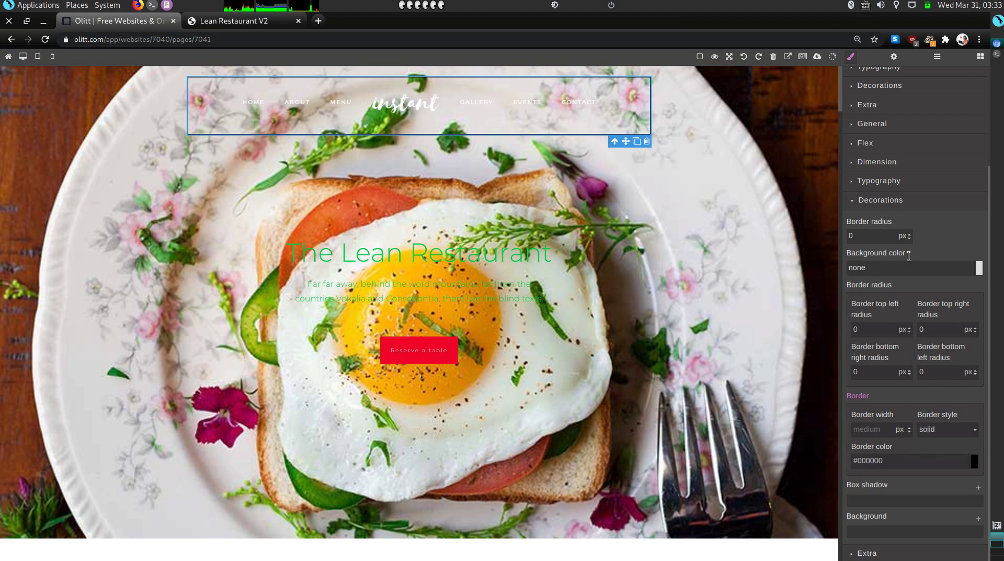
pyautogui.click(852, 203)
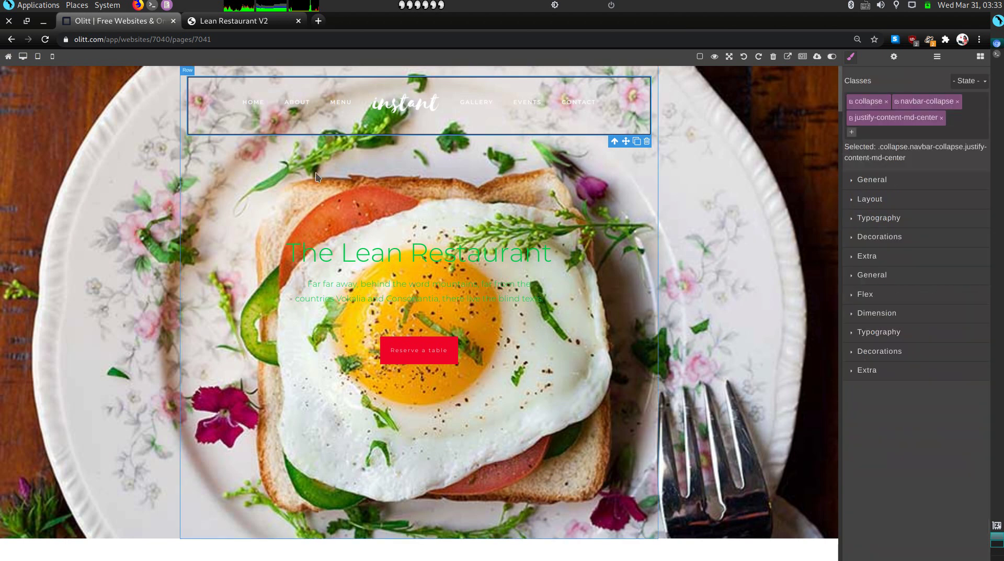
# Shift the header navigation bar slightly upward and delete the "instant" logo from between its links
pyautogui.click(137, 114)
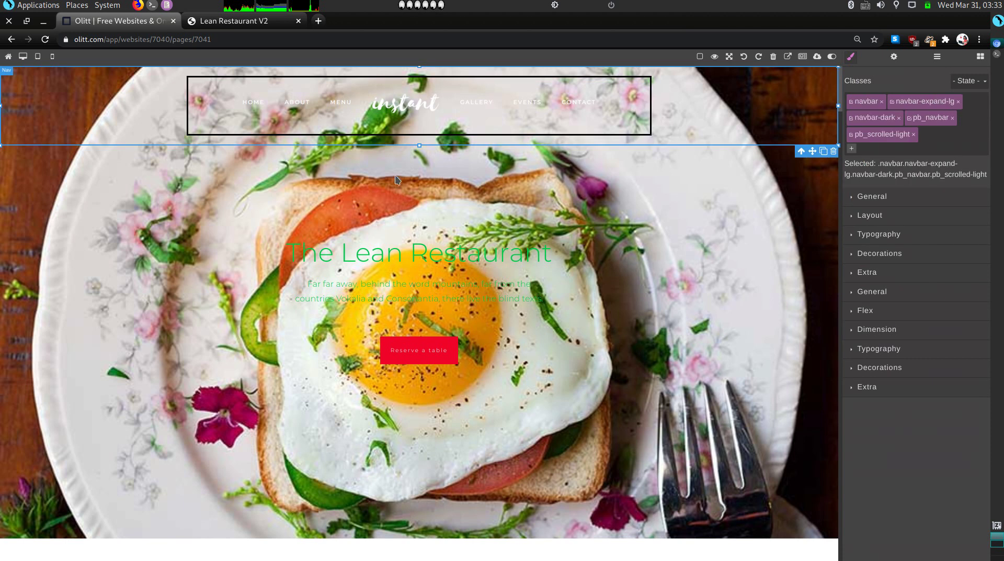
pyautogui.moveTo(417, 141); pyautogui.dragTo(411, 104)
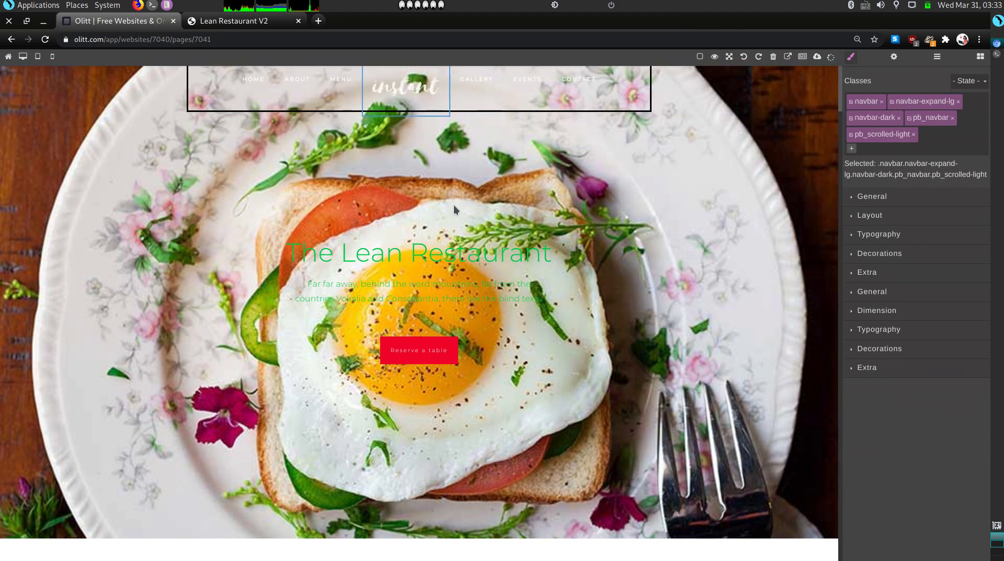
pyautogui.click(411, 102)
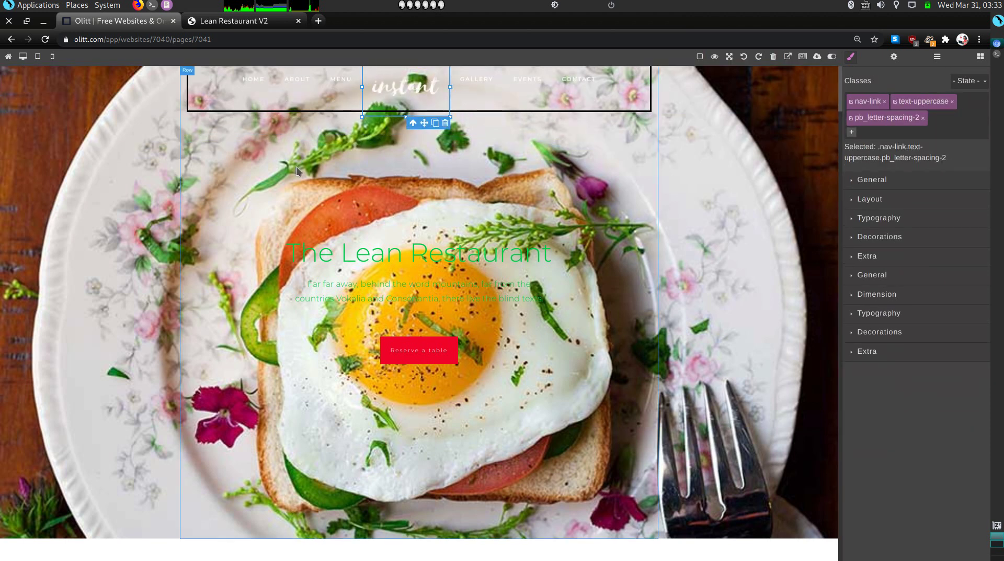
pyautogui.click(445, 123)
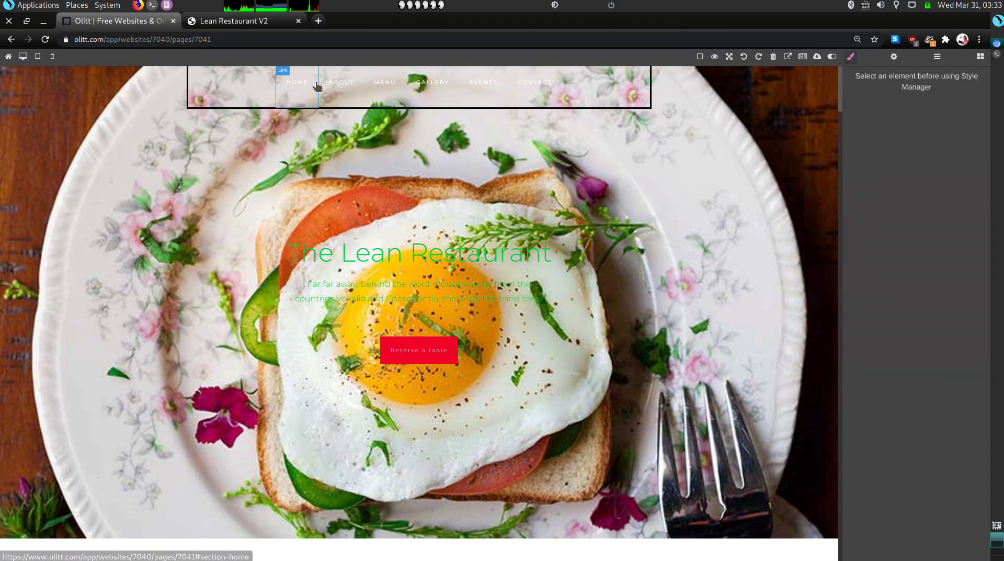
pyautogui.click(896, 57)
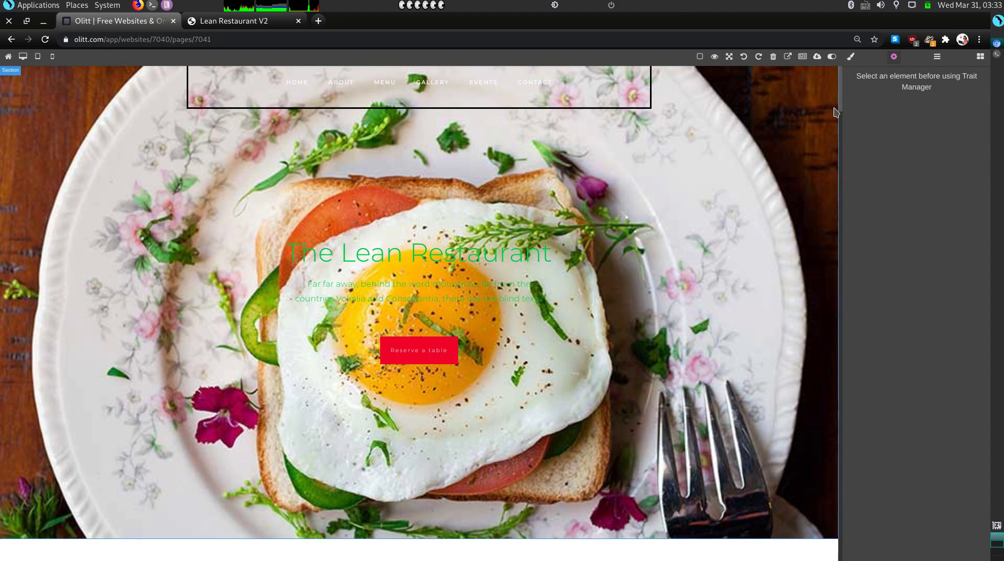
pyautogui.click(851, 57)
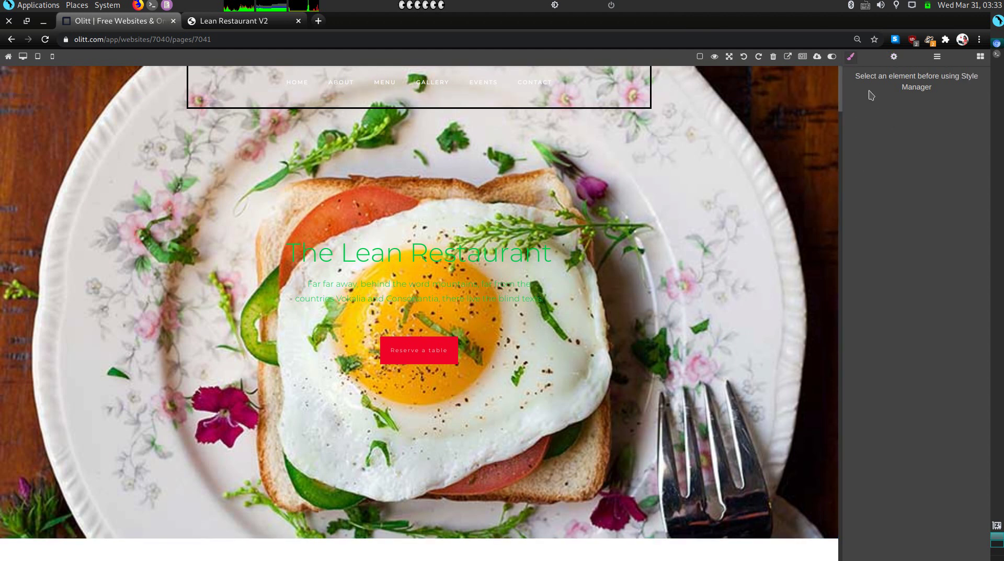
pyautogui.click(523, 83)
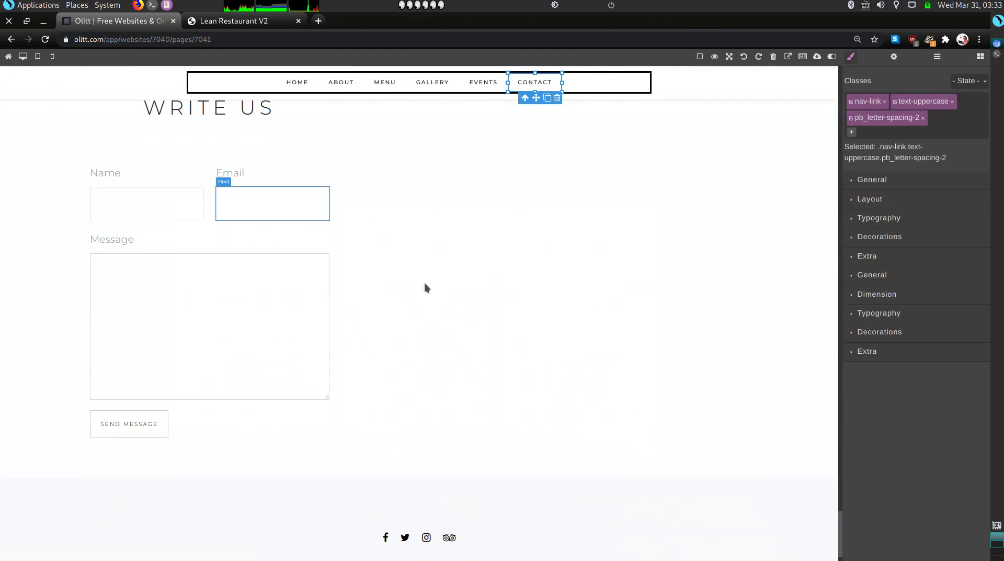
pyautogui.moveTo(840, 533); pyautogui.dragTo(841, 92)
# Set the navigation container's font size to 200 px and its font weight to Ultra-Bold
pyautogui.click(241, 93)
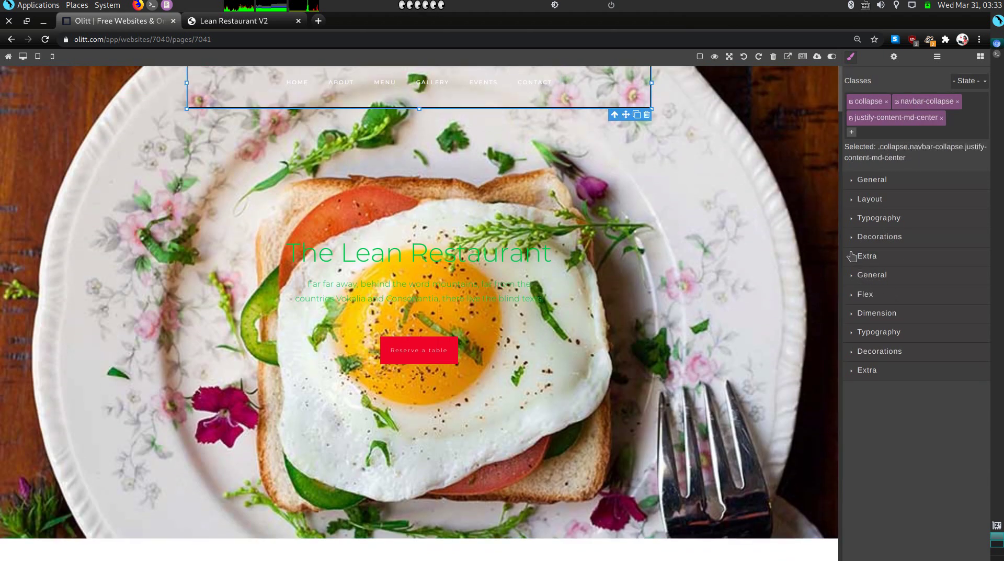
pyautogui.click(858, 218)
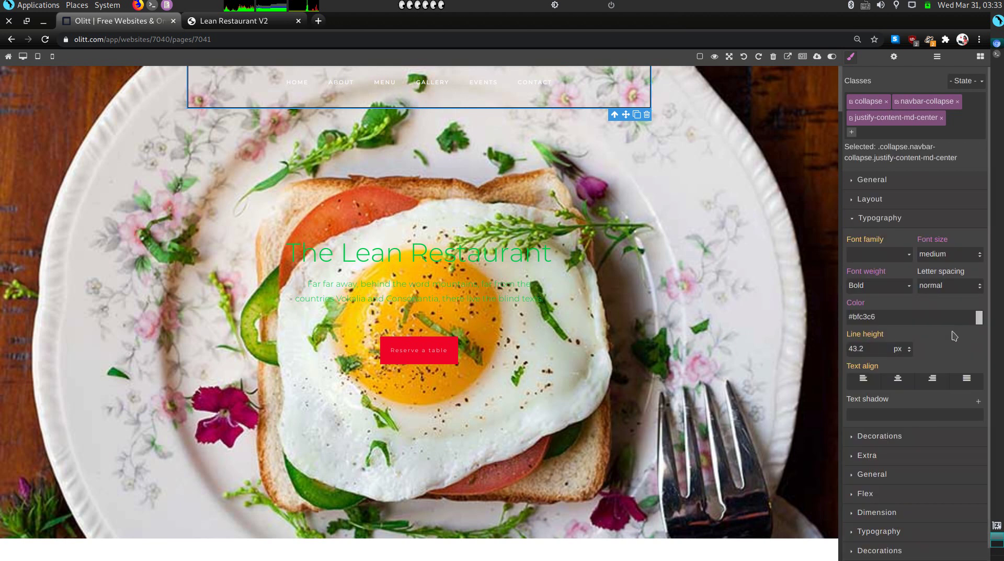
pyautogui.scroll(-1, 954, 337)
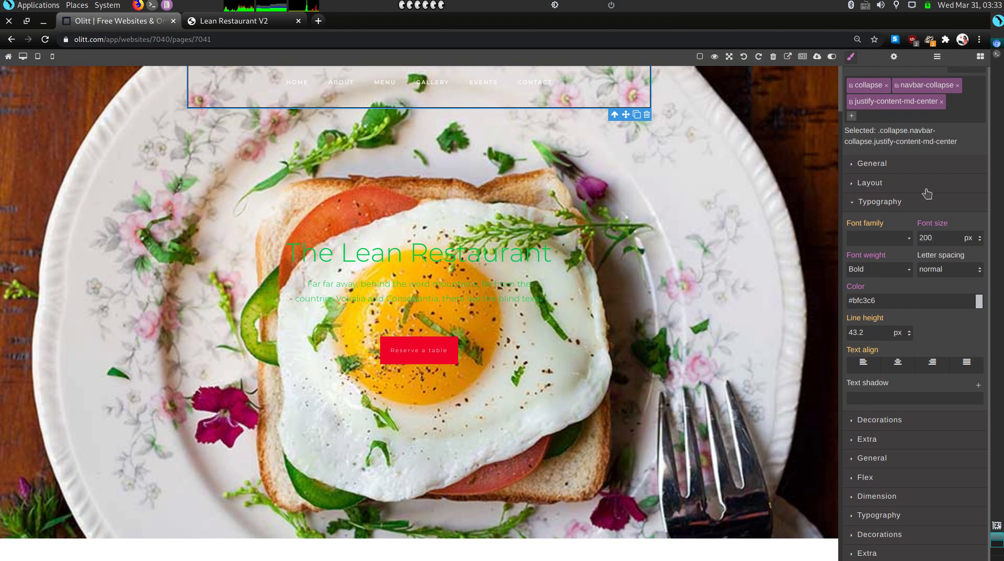
pyautogui.click(911, 271)
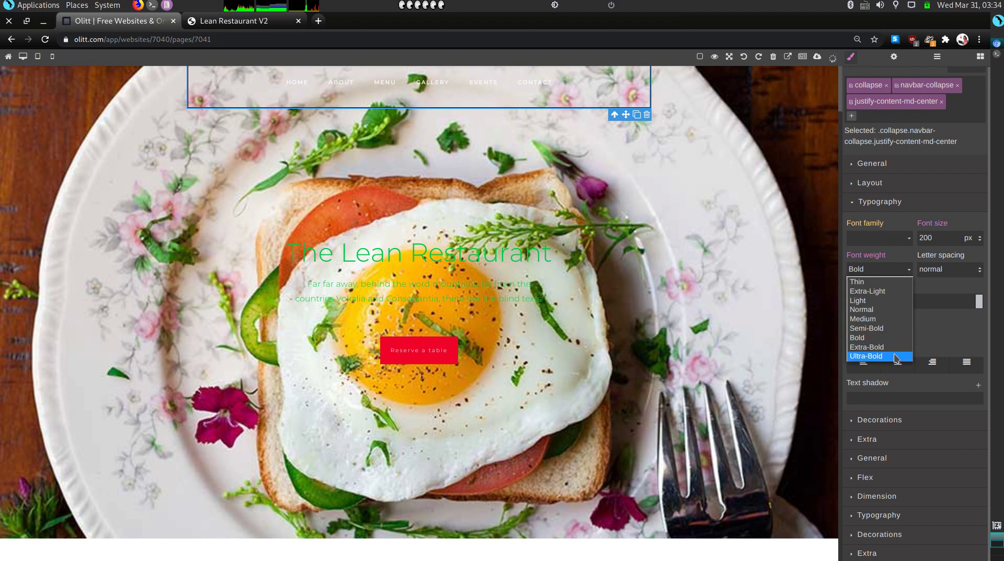
pyautogui.click(896, 357)
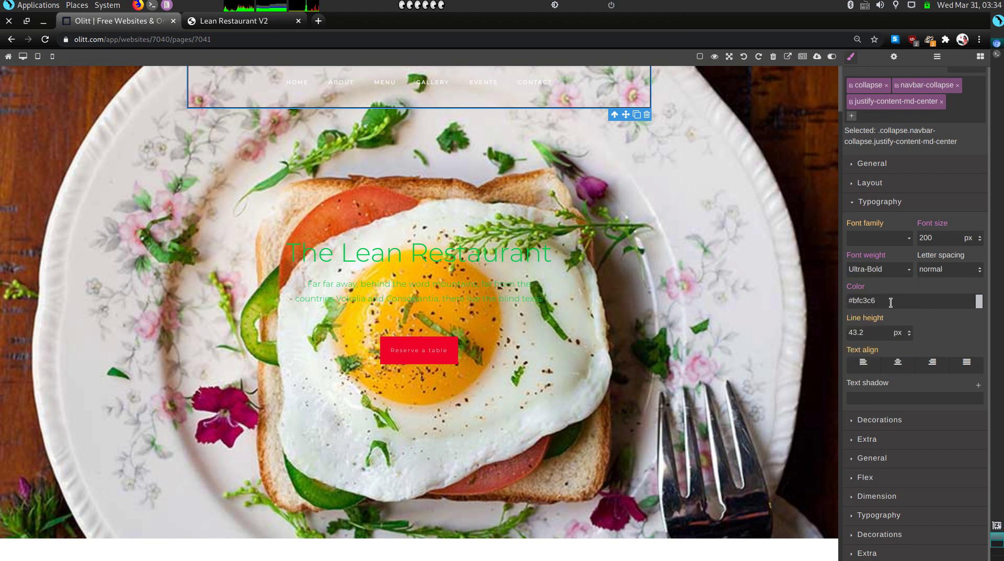
# Examine the layout and decoration settings of the navigation container
pyautogui.click(856, 184)
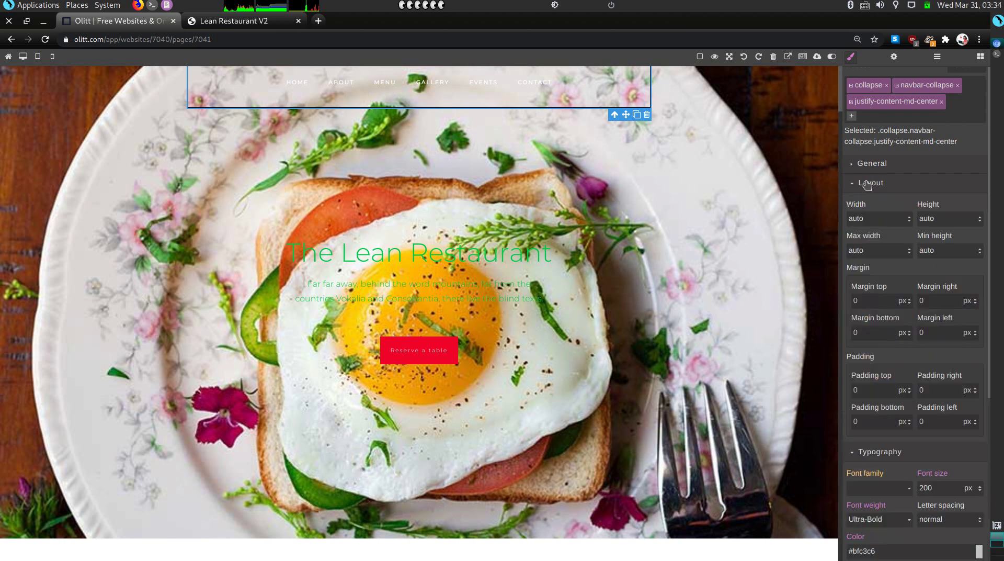
pyautogui.click(857, 184)
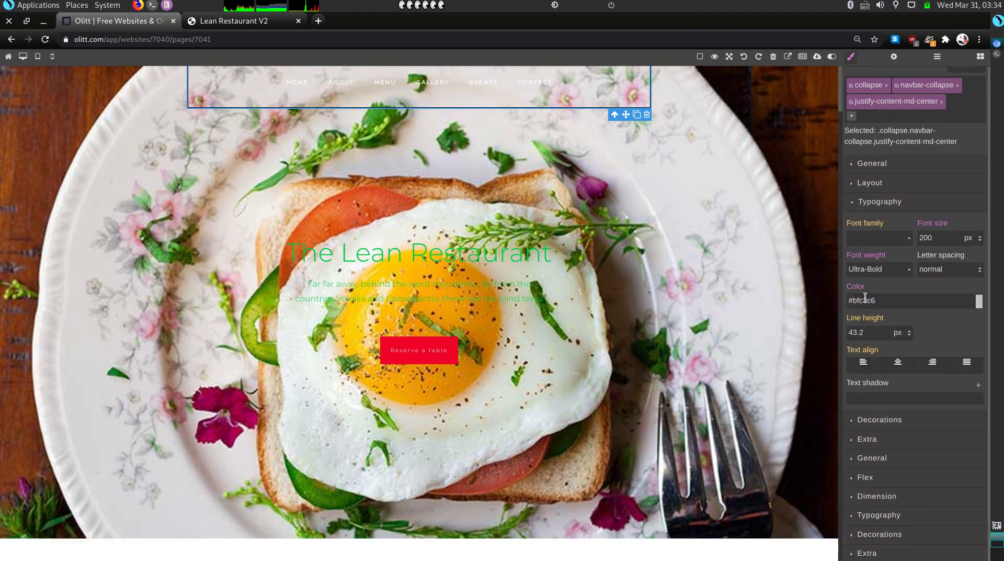
pyautogui.click(856, 200)
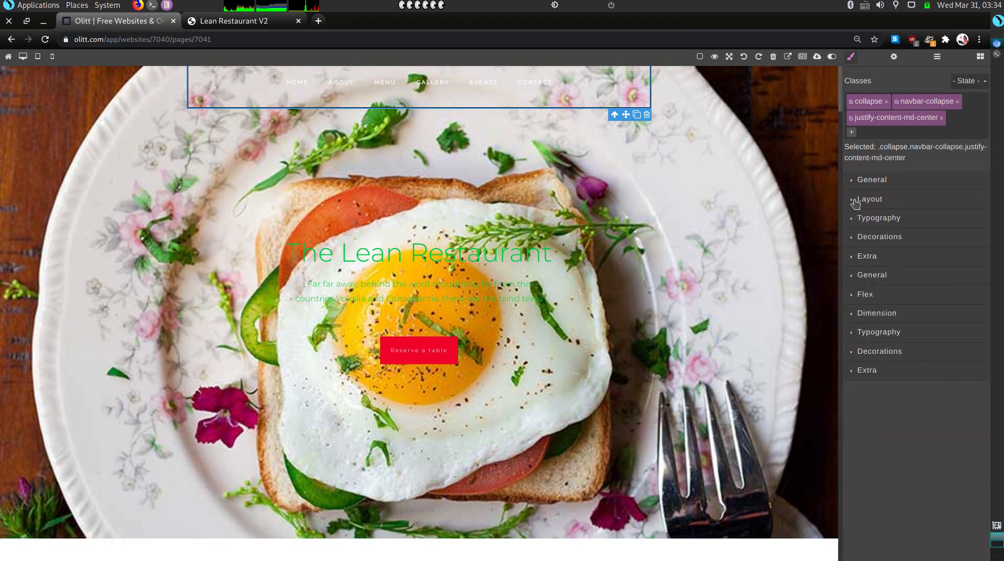
pyautogui.click(856, 241)
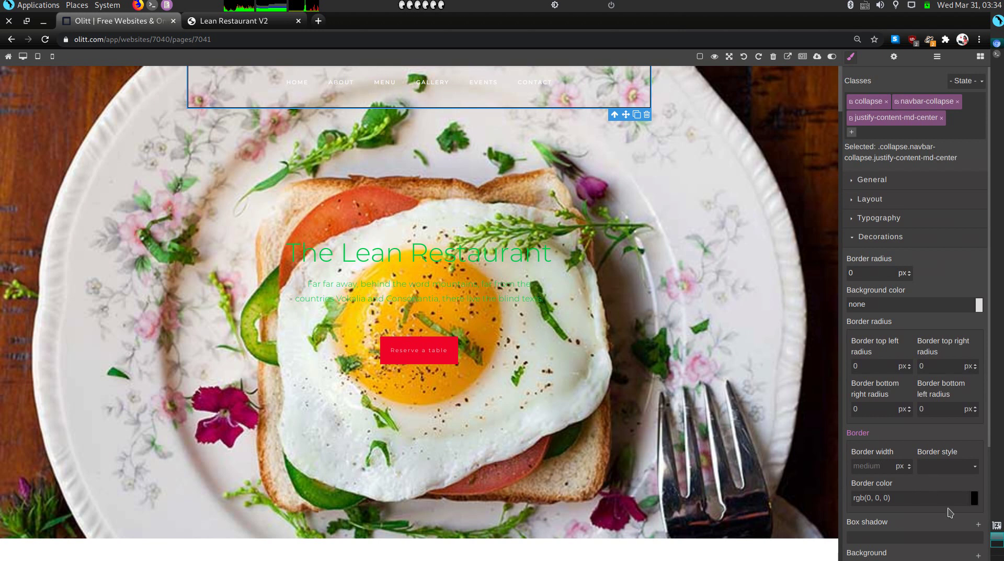
pyautogui.scroll(-2, 907, 370)
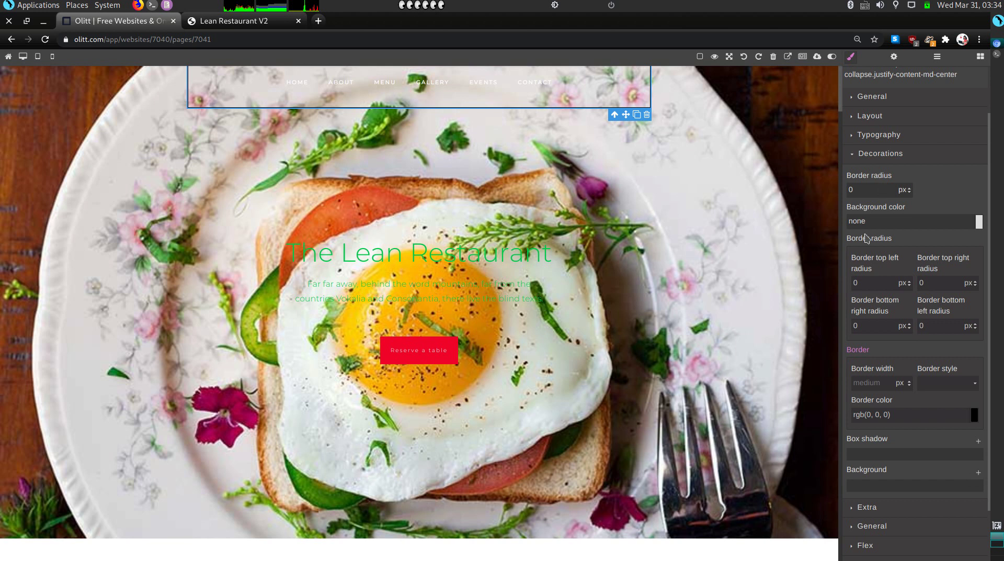
pyautogui.click(852, 155)
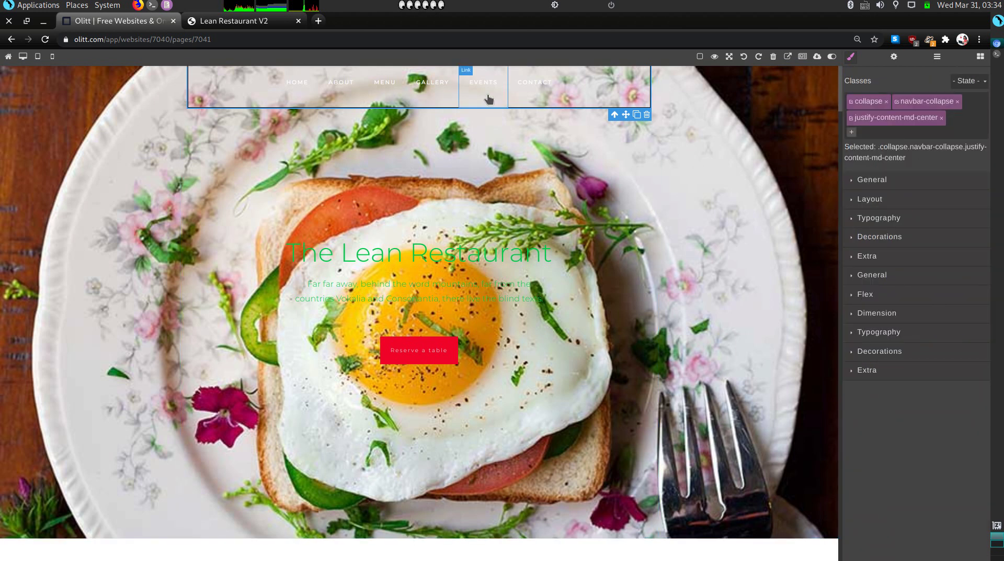
# Delete the cover section with the fried-egg background and the "The Lean Restaurant" title
pyautogui.click(724, 254)
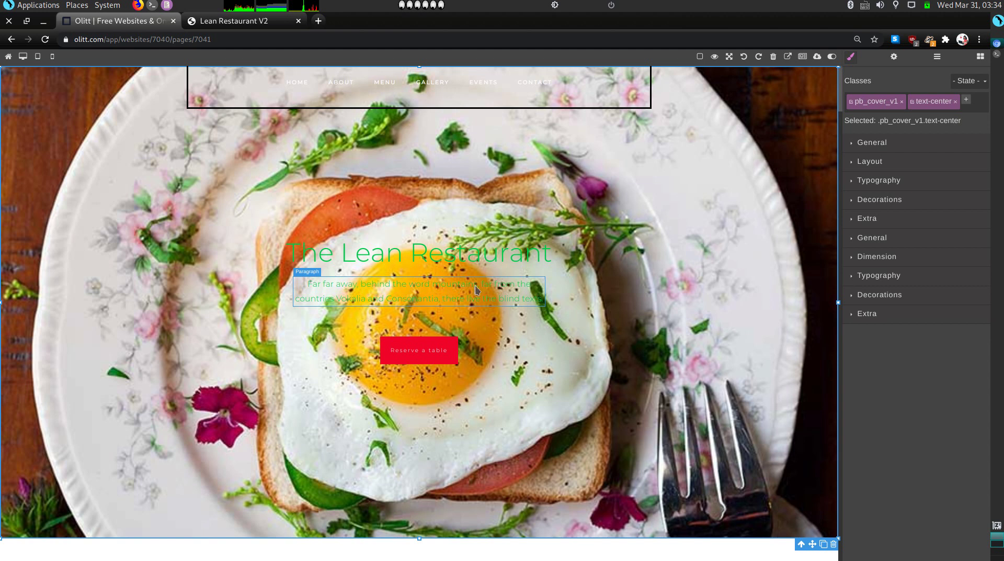
pyautogui.click(834, 545)
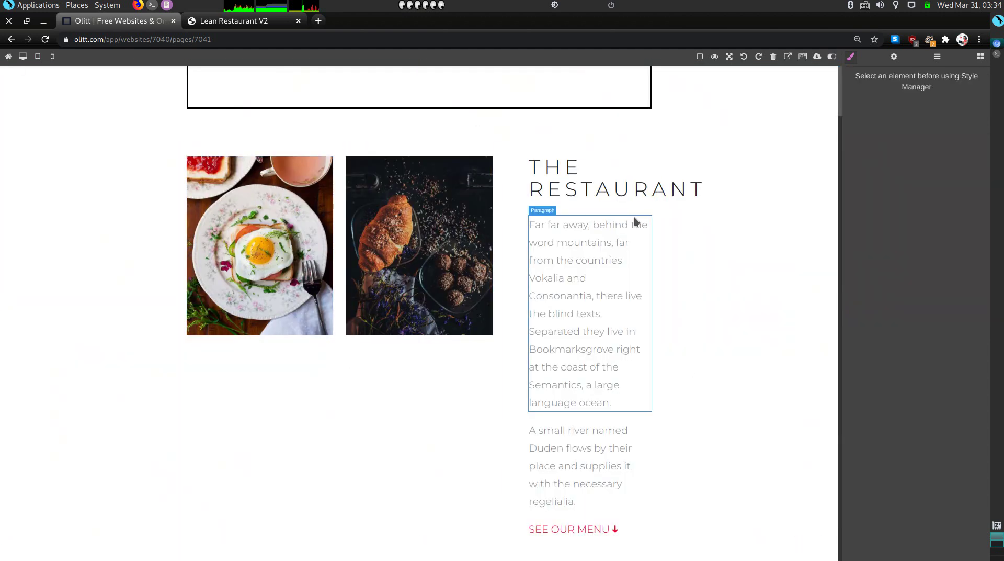
# Replace the "The Restaurant" heading text with "THEE SMITTENS SMOOTHIES."
pyautogui.doubleClick(594, 191)
pyautogui.press('End')
pyautogui.press('BackSpace')
pyautogui.press('BackSpace')
pyautogui.press('BackSpace')
pyautogui.press('BackSpace')
pyautogui.press('BackSpace')
pyautogui.press('BackSpace')
pyautogui.press('BackSpace')
pyautogui.press('BackSpace')
pyautogui.press('BackSpace')
pyautogui.press('BackSpace')
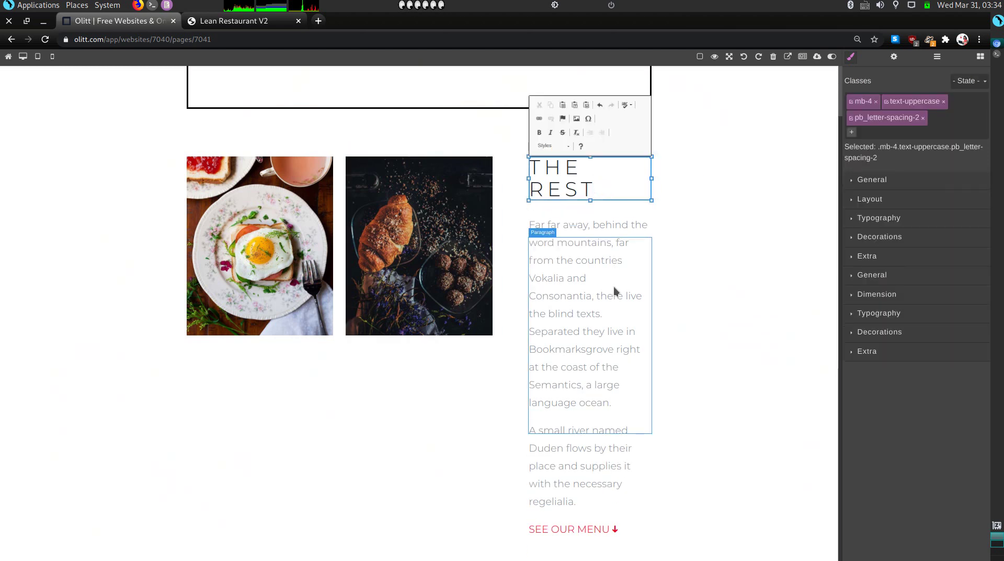
pyautogui.write('E SMITTE')
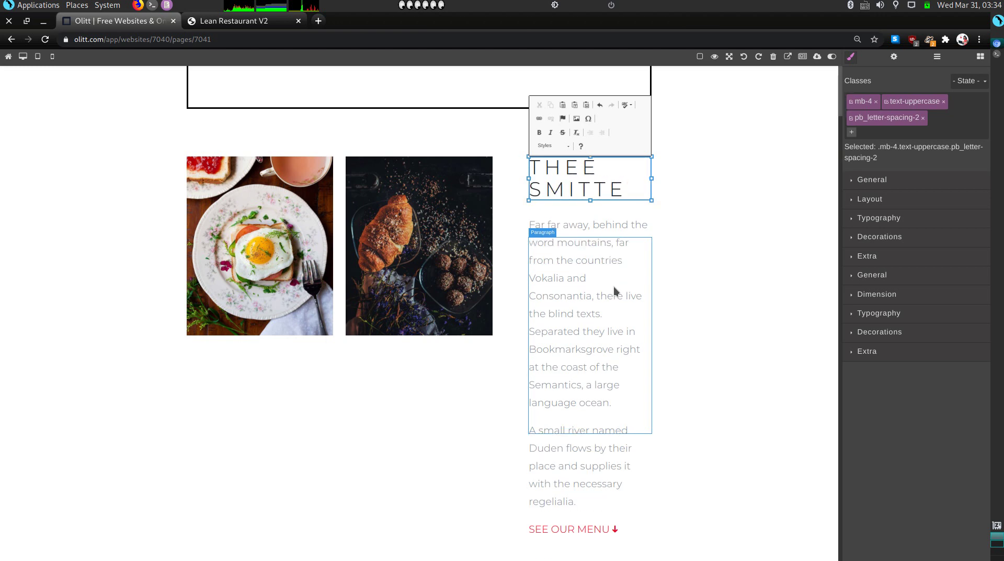
pyautogui.write('N S SMOOTHIES.')
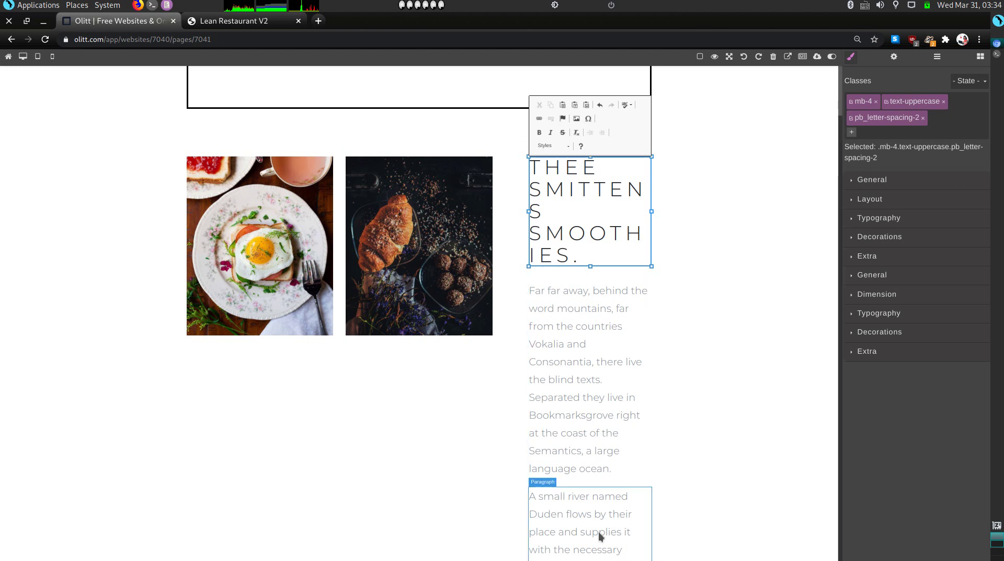
pyautogui.click(569, 438)
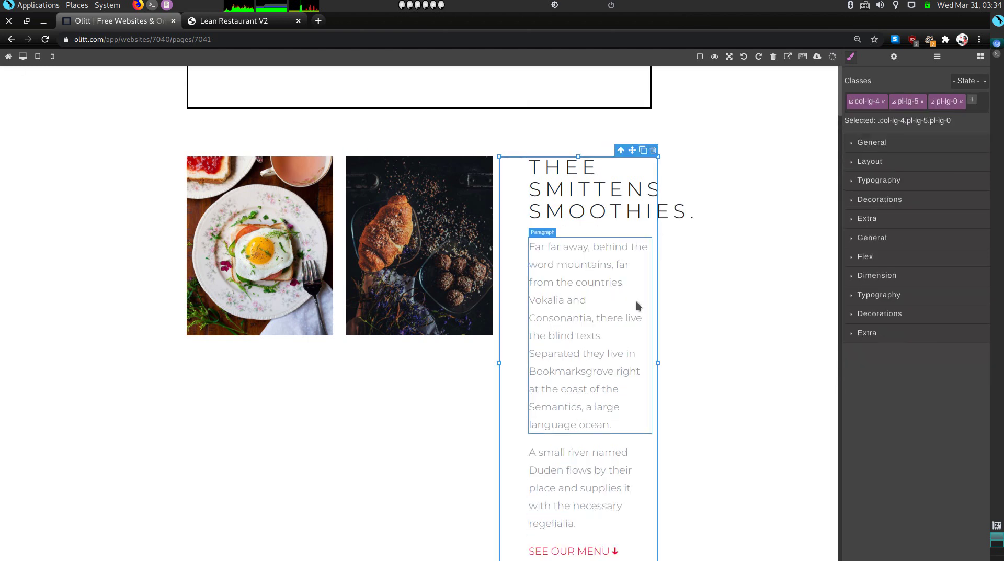
# Replace the first paragraph under the heading with "The collest small business in the internet!"
pyautogui.doubleClick(558, 253)
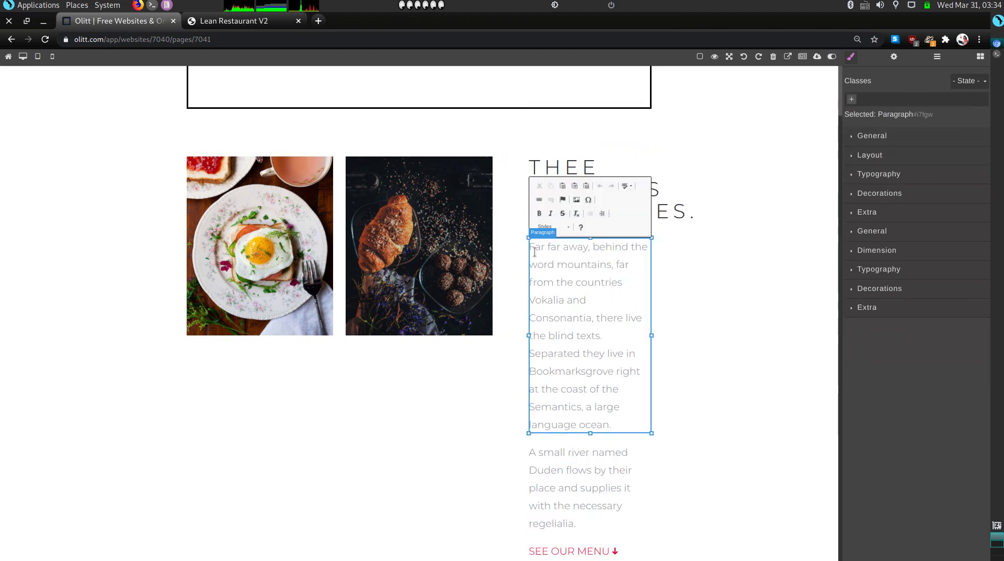
pyautogui.moveTo(613, 410); pyautogui.dragTo(563, 320)
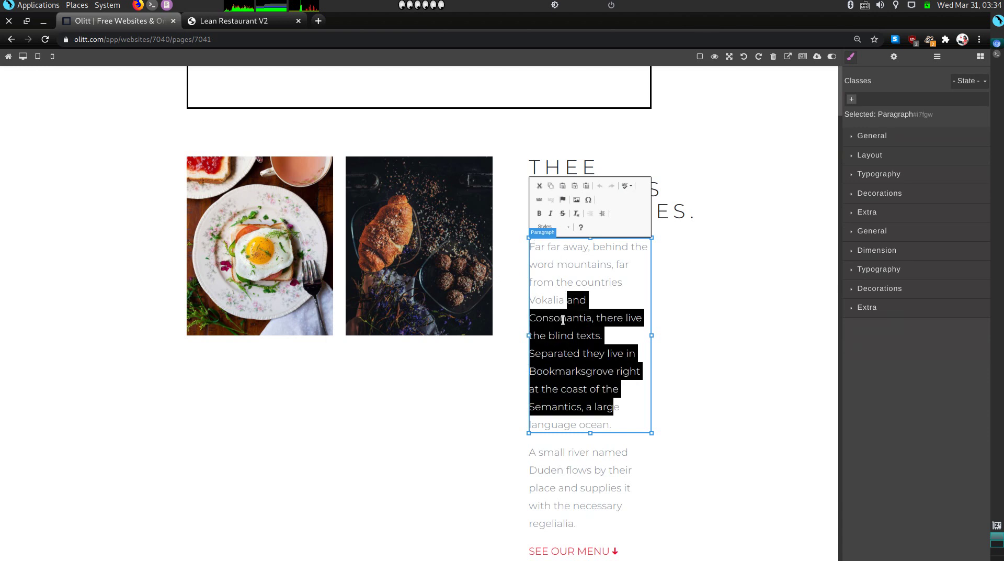
pyautogui.press('BackSpace')
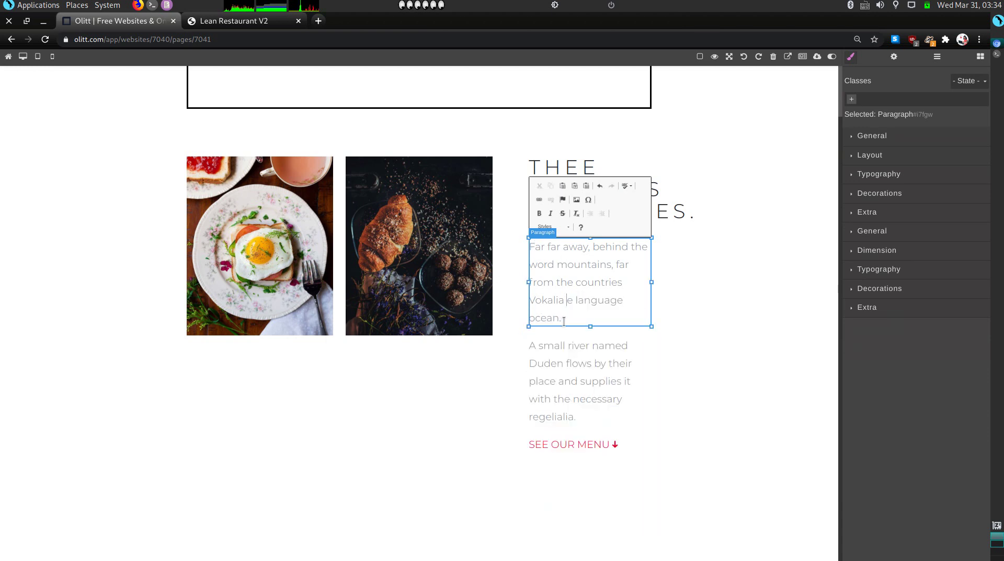
pyautogui.moveTo(560, 308); pyautogui.dragTo(539, 259)
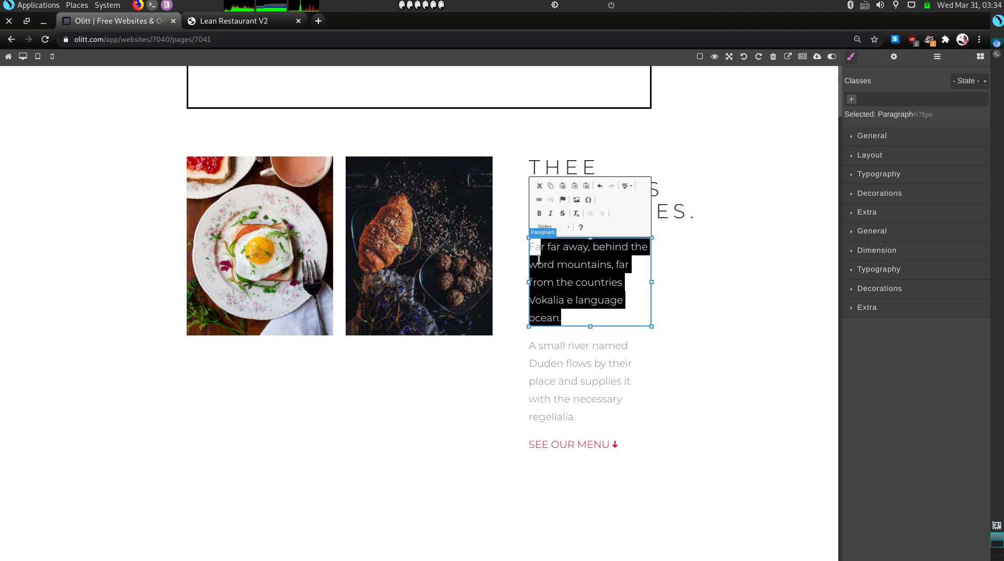
pyautogui.press('BackSpace')
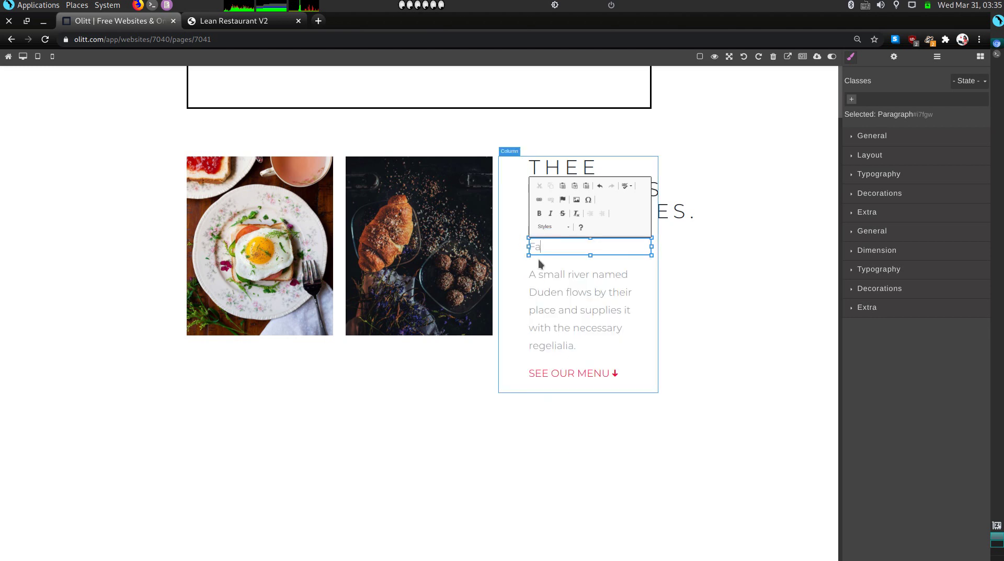
pyautogui.press('BackSpace')
pyautogui.press('BackSpace')
pyautogui.write('The collest small business in he internet!')
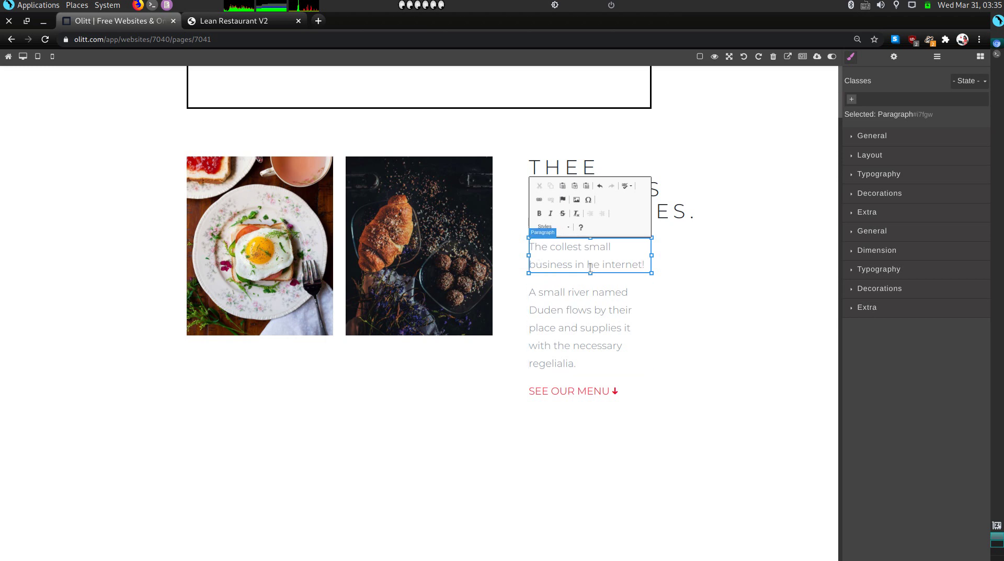
pyautogui.click(589, 265)
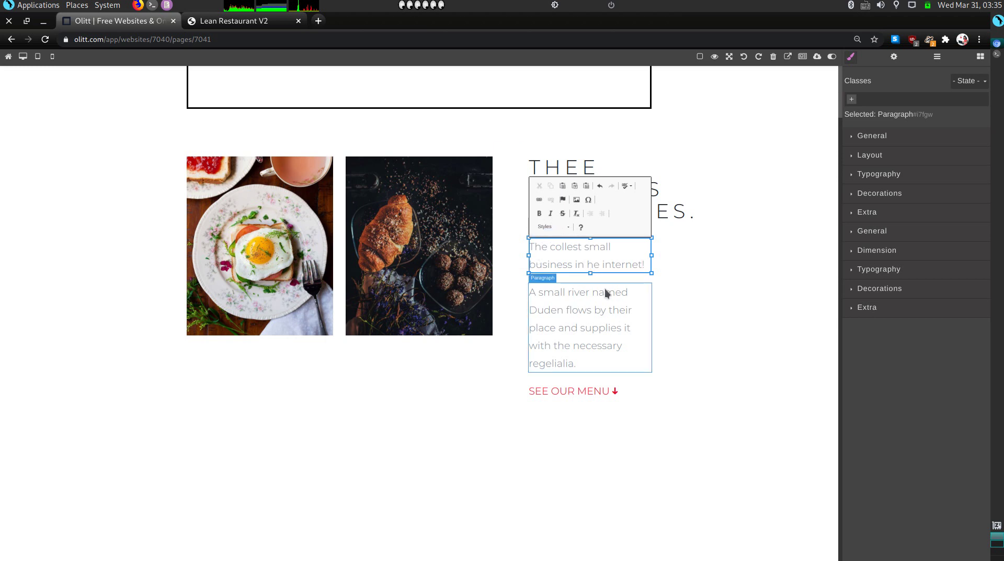
pyautogui.write('t')
pyautogui.click(555, 320)
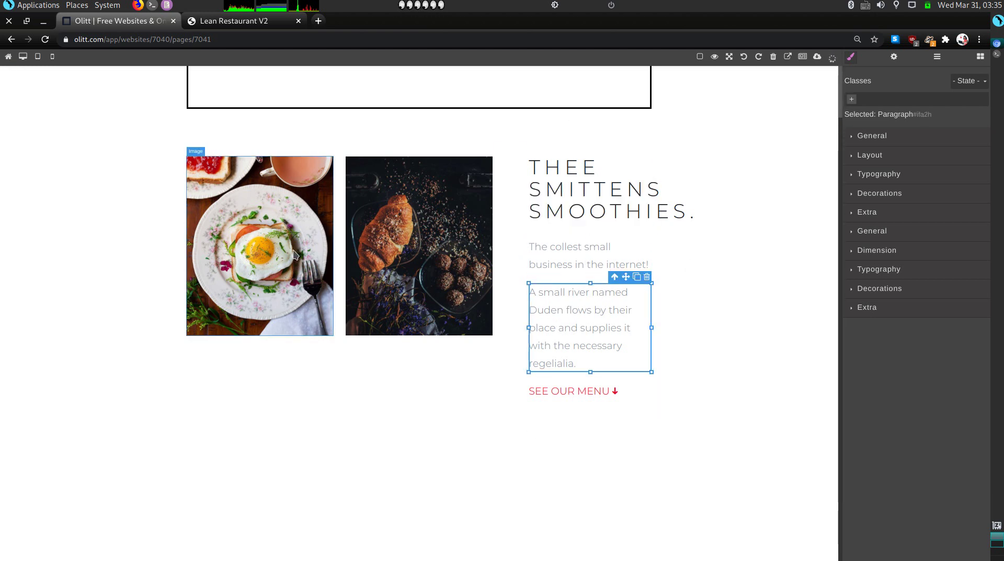
# Move the croissant image to the right of the text column and place the text column beside the egg image
pyautogui.click(516, 196)
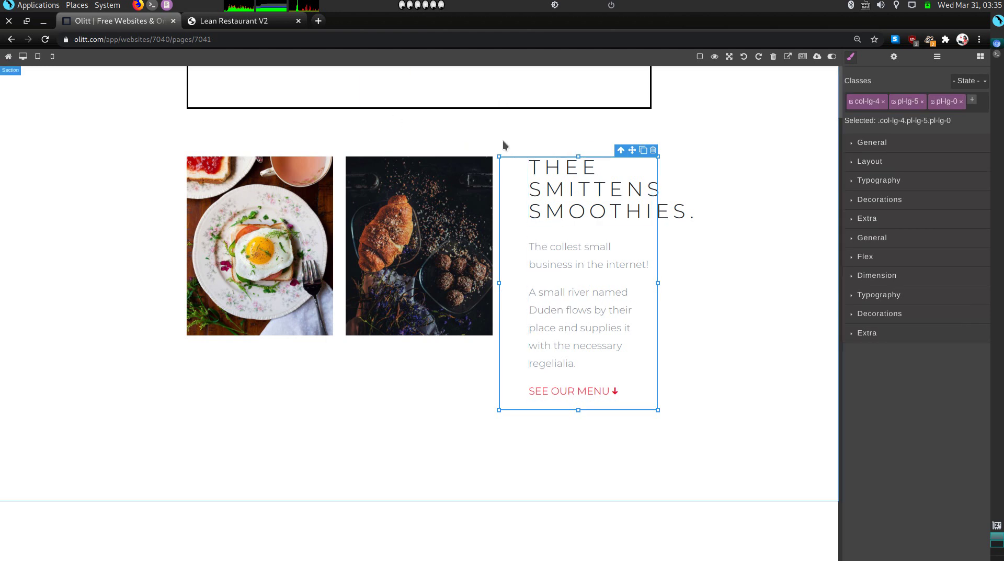
pyautogui.moveTo(398, 215); pyautogui.dragTo(725, 245)
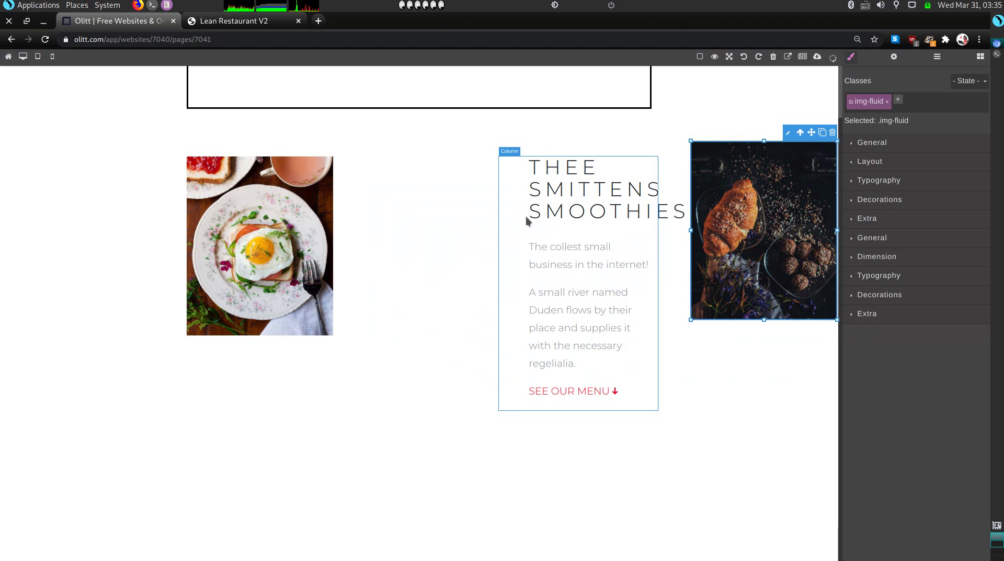
pyautogui.moveTo(518, 215); pyautogui.dragTo(374, 213)
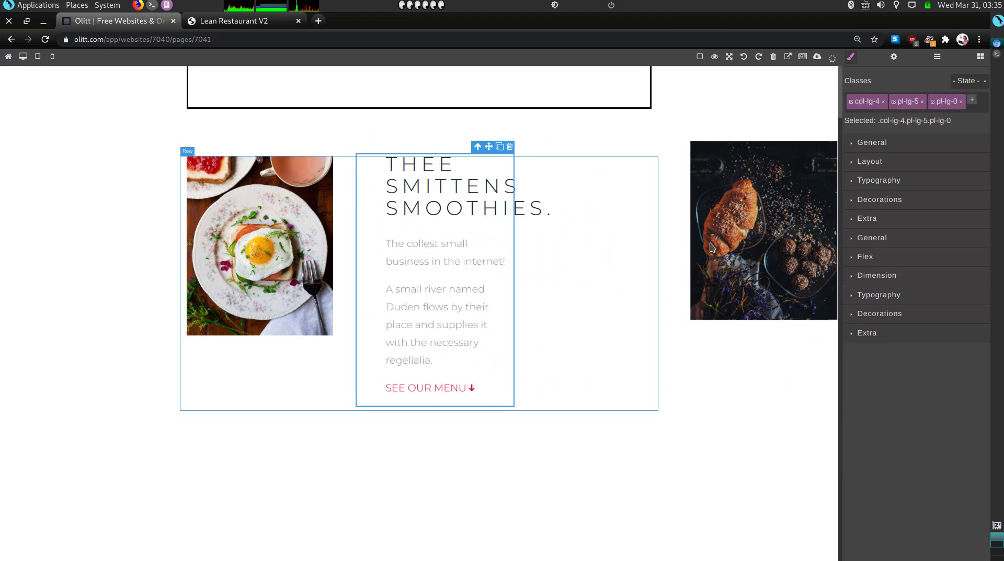
# Place the croissant image in the row beside the text column and delete the paragraph starting "A small river named Duden."
pyautogui.moveTo(682, 238); pyautogui.dragTo(605, 251)
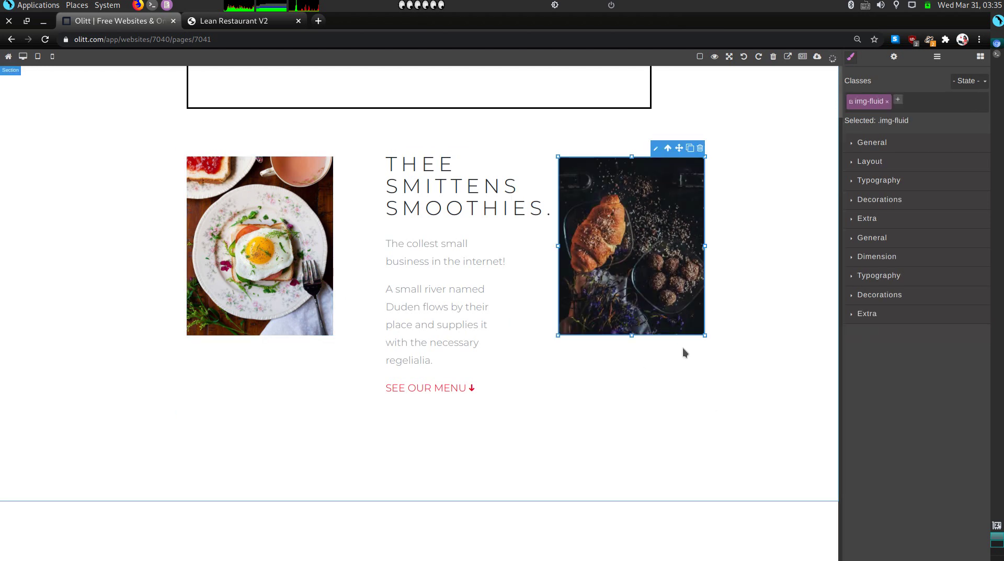
pyautogui.click(449, 325)
pyautogui.click(503, 273)
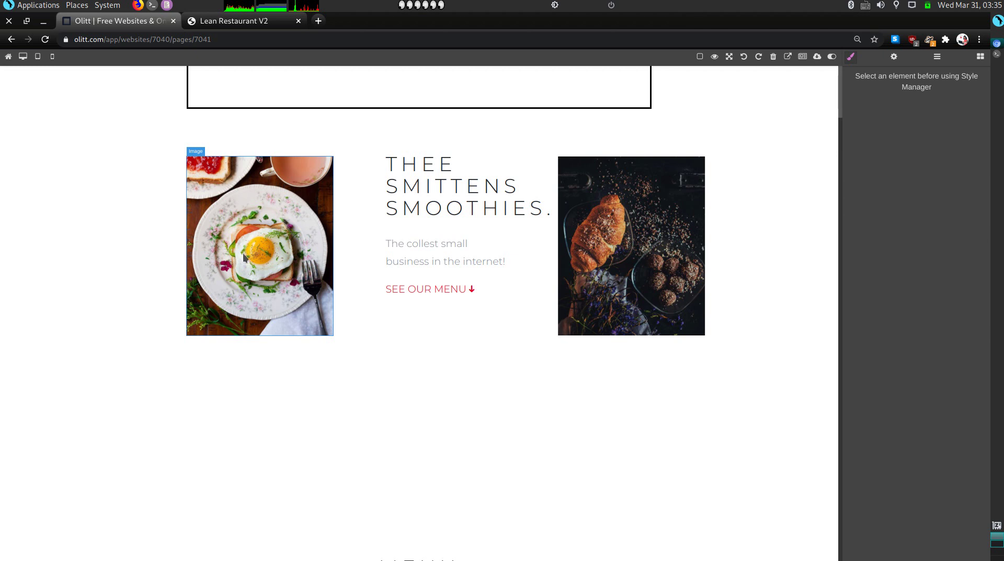
# Start replacing the egg image by choosing all Kazam_screenshot and pexels images from the Downloads folder for upload, excluding the Lean Restaurant V2 screenshot
pyautogui.doubleClick(299, 244)
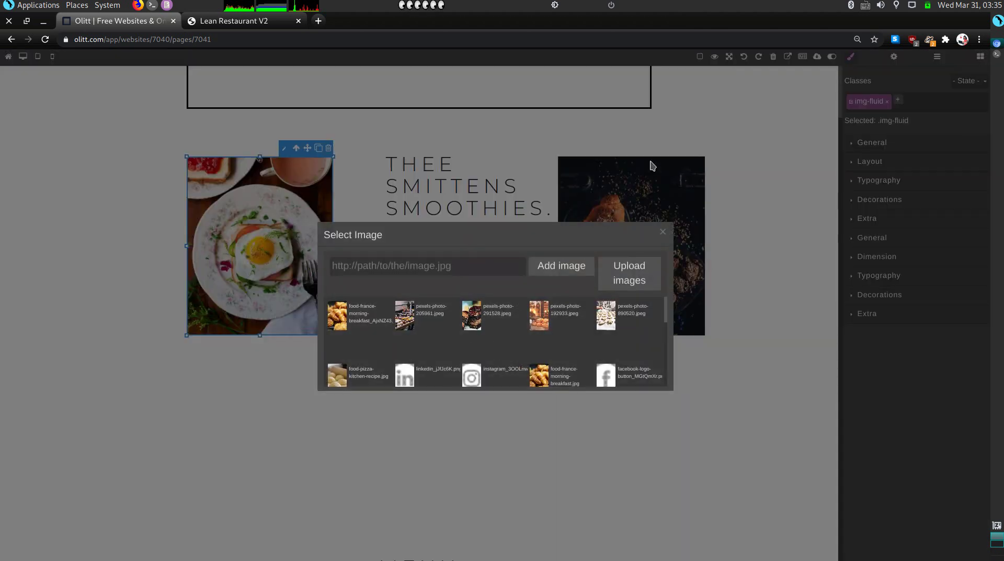
pyautogui.click(628, 283)
pyautogui.click(458, 325)
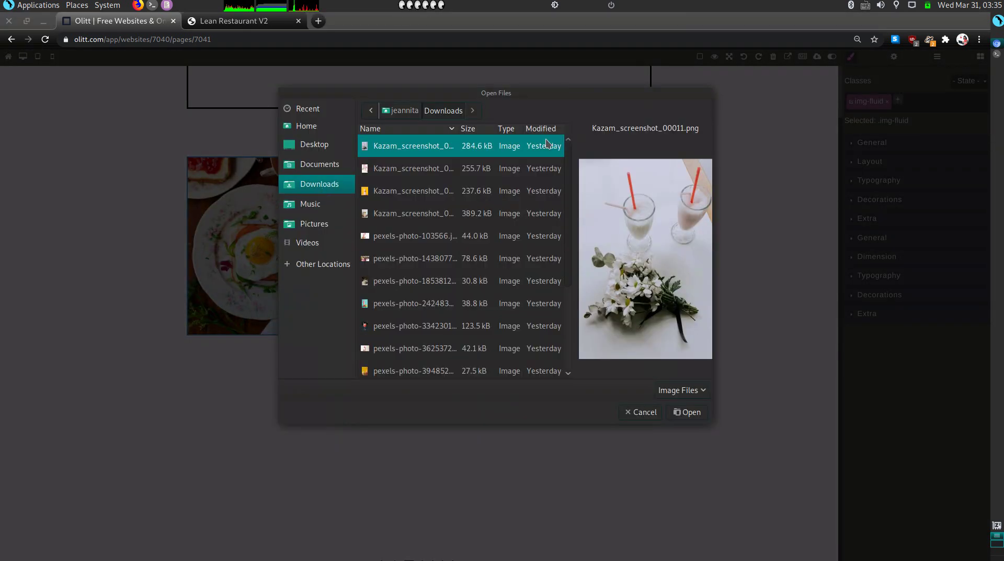
pyautogui.scroll(-2, 510, 270)
pyautogui.scroll(3, 512, 277)
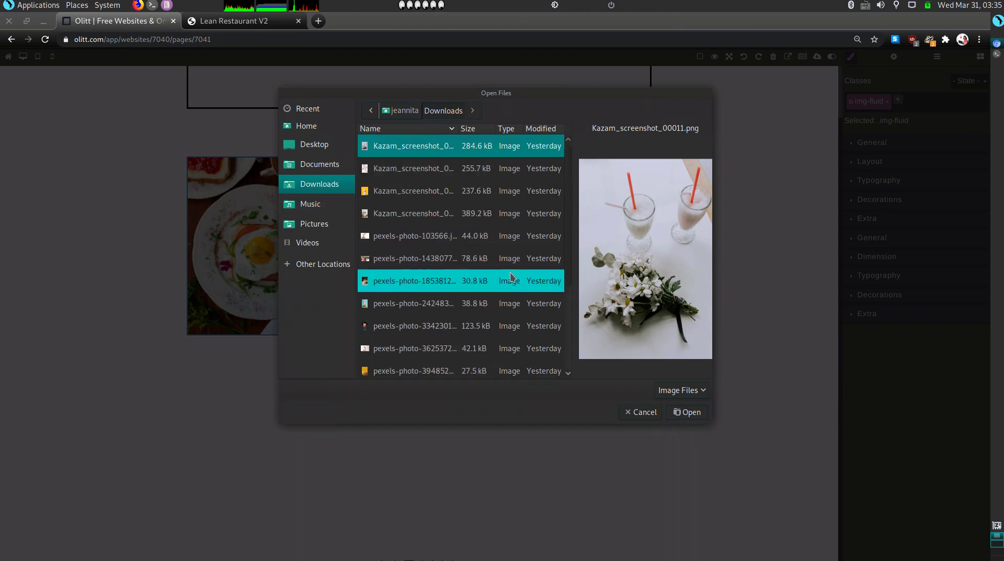
pyautogui.keyDown('shift'); pyautogui.click(511, 221); pyautogui.keyUp('shift')
pyautogui.hotkey('shift', 'Down')
pyautogui.hotkey('shift', 'Down')
pyautogui.hotkey('shift', 'Down')
pyautogui.hotkey('shift', 'Down')
pyautogui.hotkey('shift', 'Down')
pyautogui.hotkey('shift', 'Down')
pyautogui.hotkey('shift', 'Down')
pyautogui.hotkey('shift', 'Down')
pyautogui.hotkey('shift', 'Down')
pyautogui.hotkey('shift', 'Down')
pyautogui.hotkey('shift', 'Down')
pyautogui.hotkey('shift', 'Down')
pyautogui.hotkey('shift', 'Down')
pyautogui.hotkey('shift', 'Down')
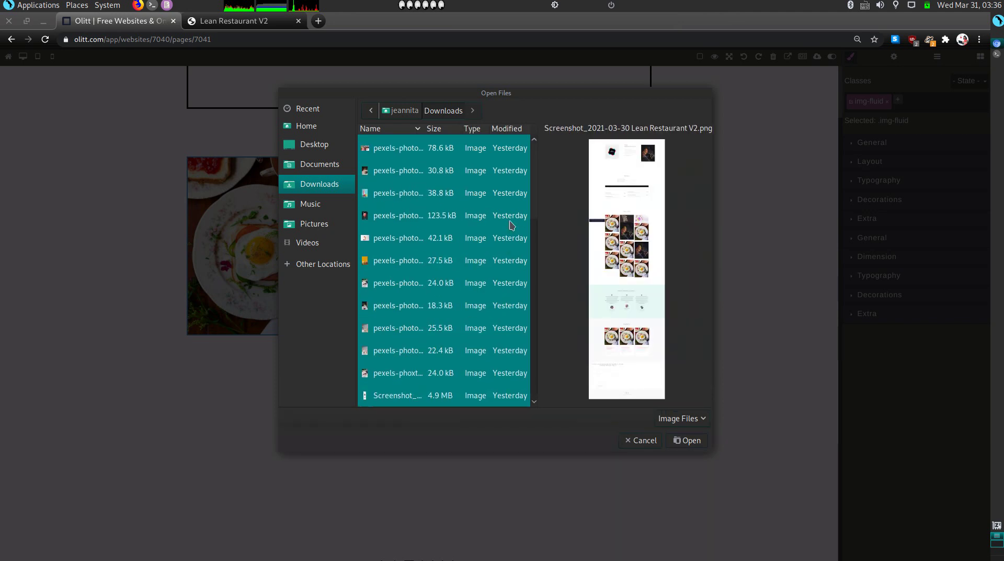
pyautogui.hotkey('shift', 'Up')
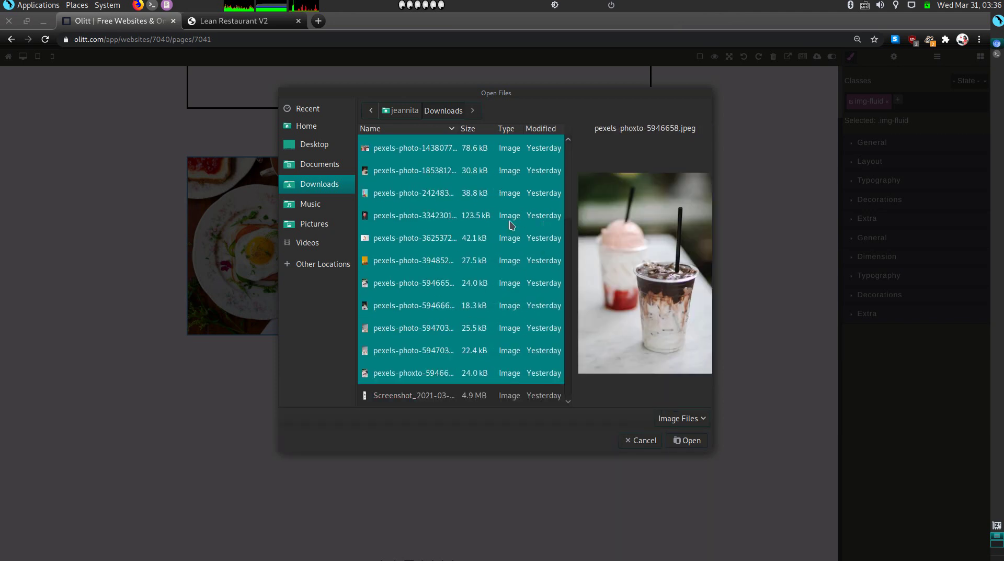
pyautogui.click(685, 442)
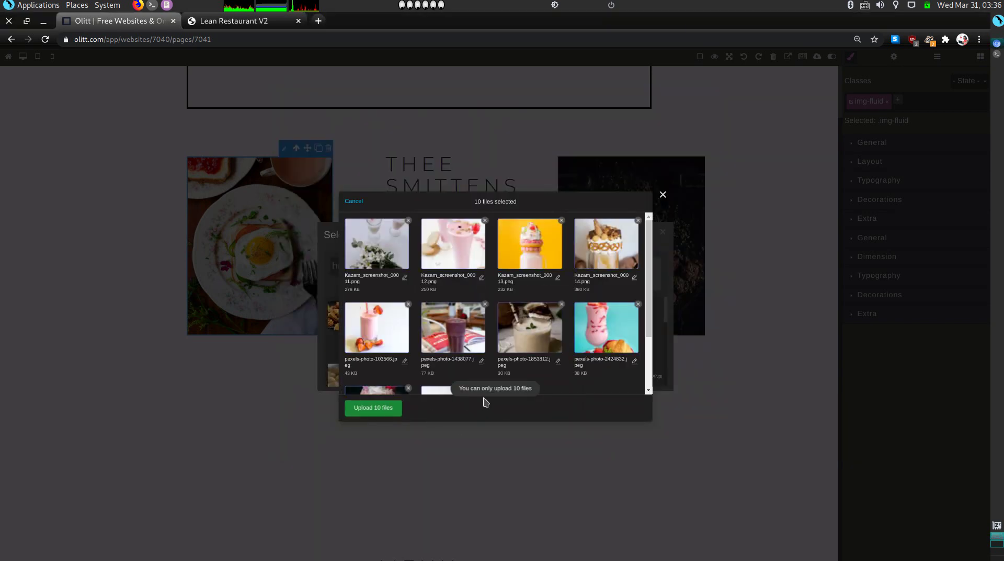
# Upload the 10 chosen files and replace the egg image with pexels-photo-3342301.jpeg
pyautogui.scroll(-2, 560, 347)
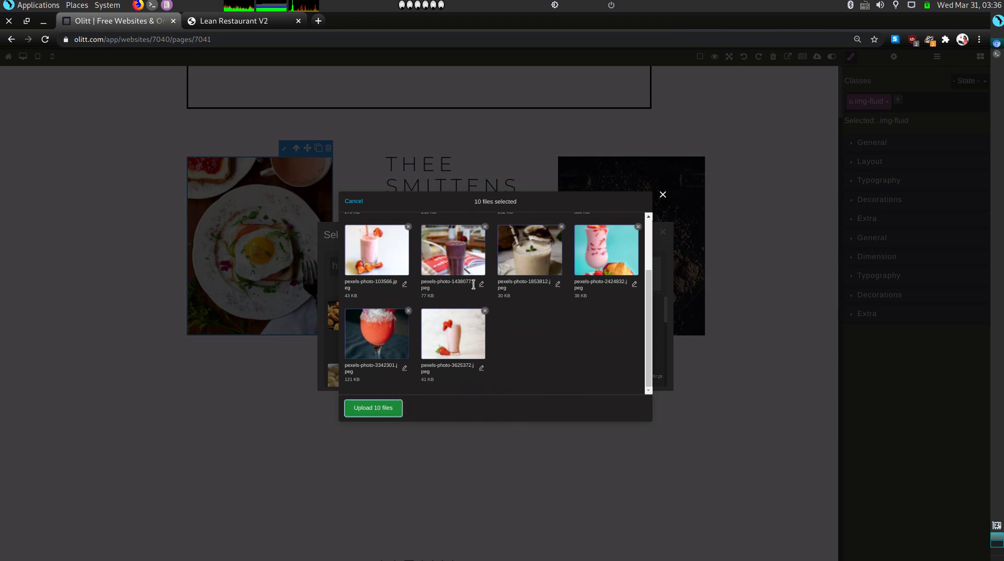
pyautogui.click(388, 409)
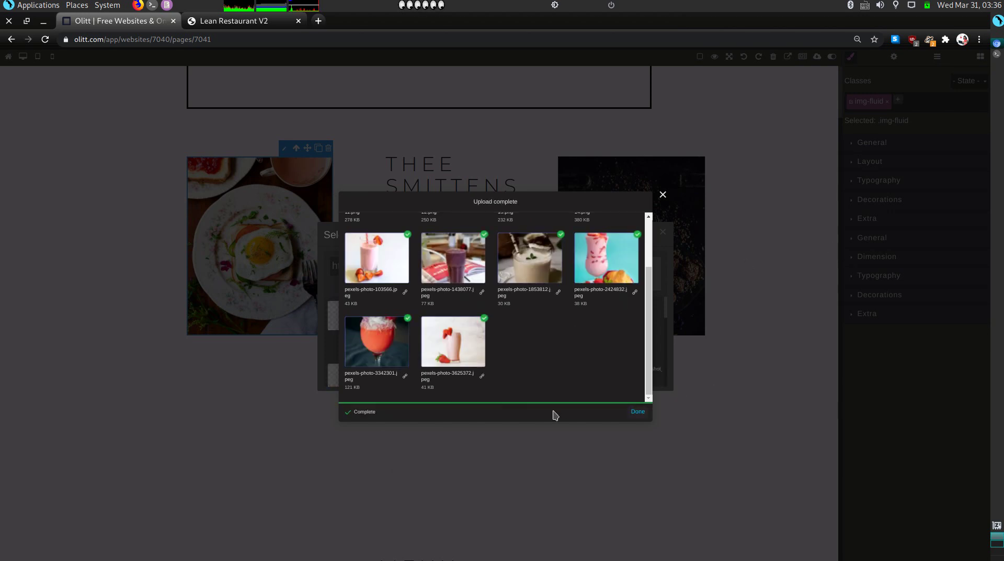
pyautogui.click(637, 412)
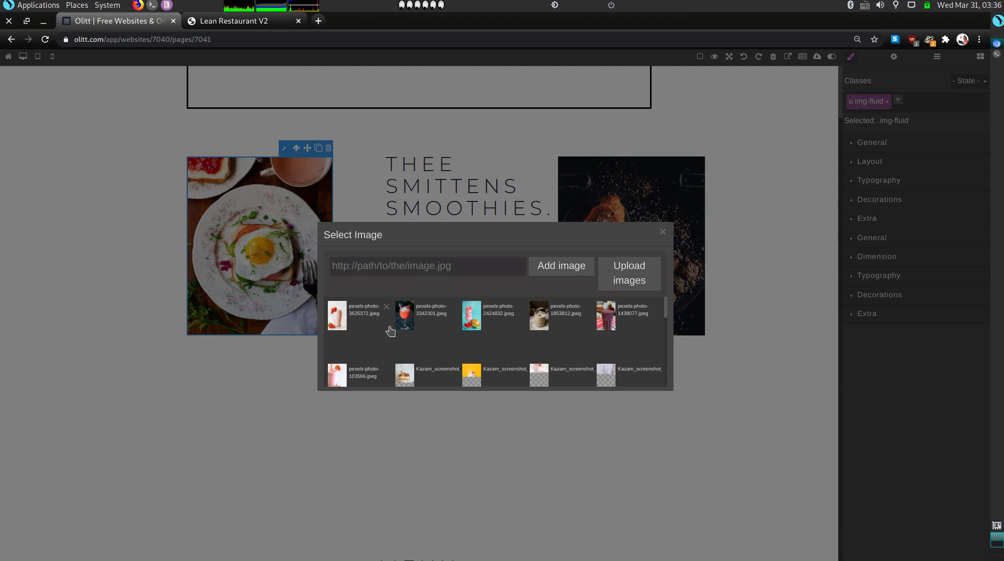
pyautogui.click(407, 320)
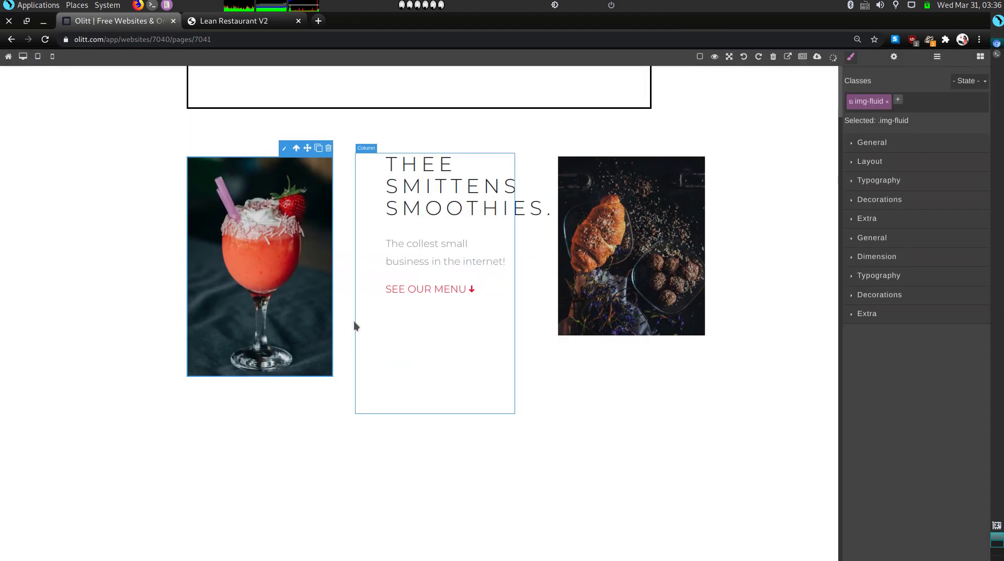
# Replace the croissant image with the uploaded pretzel-topped milkshake picture, Kazam_screenshot_00014.png
pyautogui.doubleClick(635, 255)
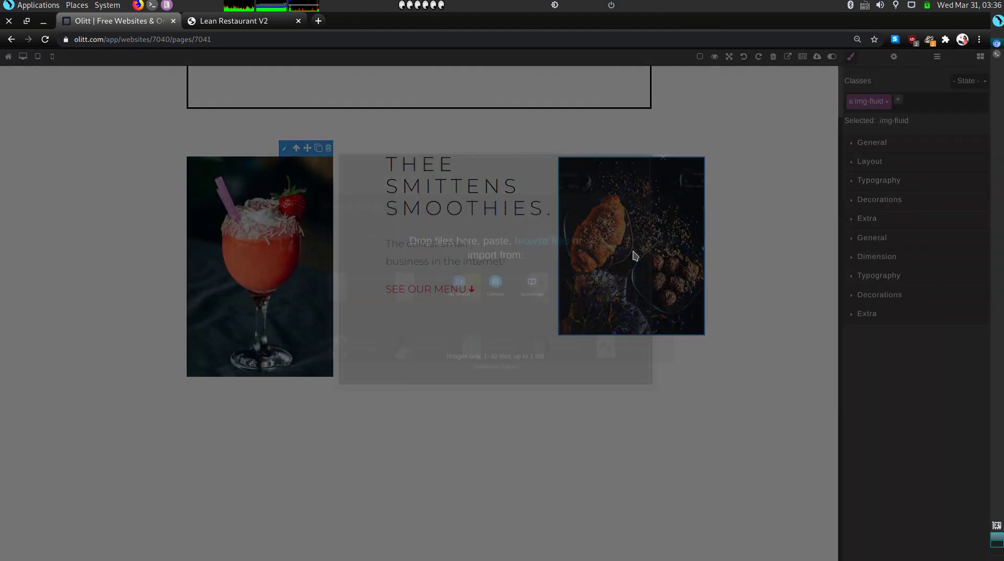
pyautogui.click(662, 195)
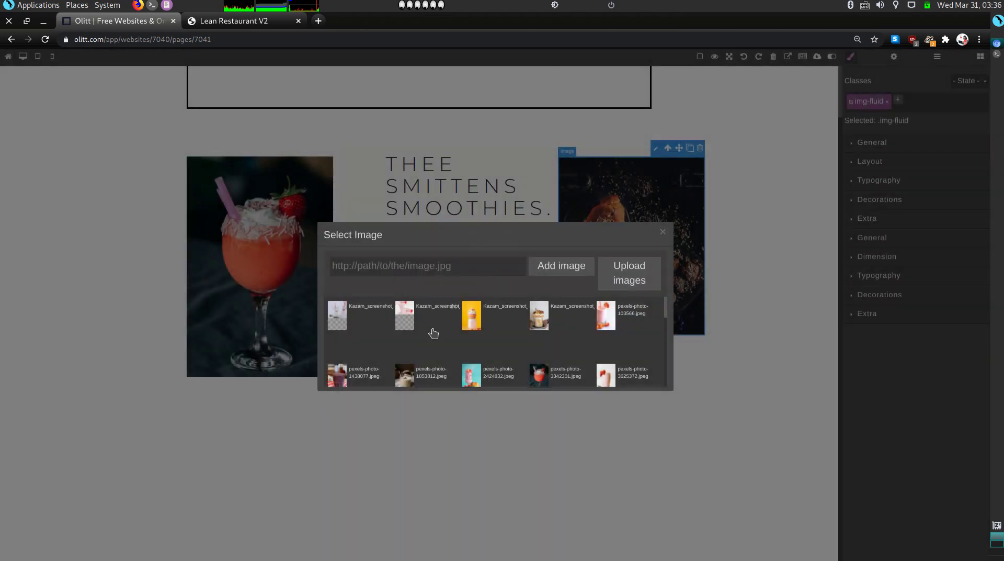
pyautogui.click(536, 324)
pyautogui.click(662, 232)
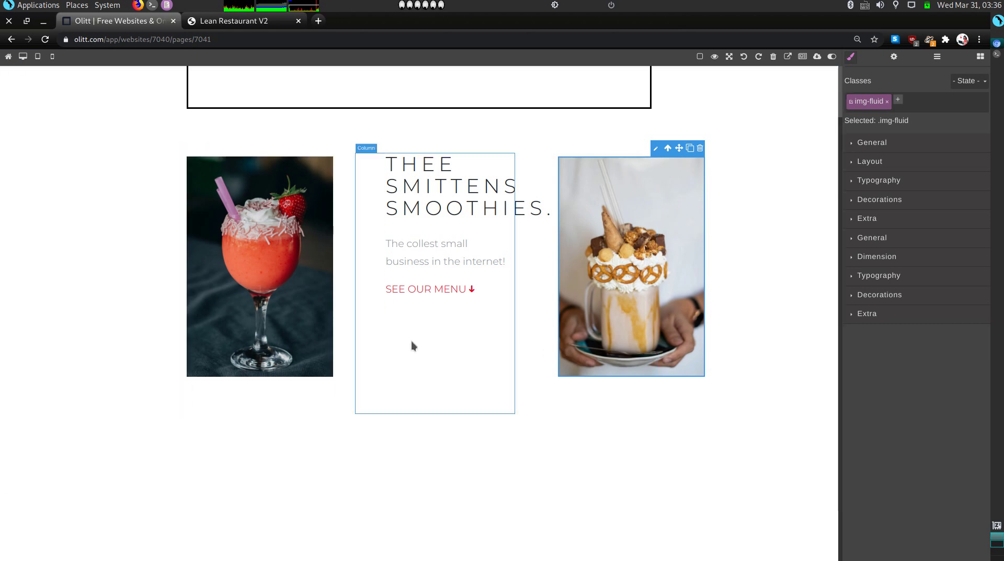
# Reload the published Lean Restaurant V2 page and examine the Drinks, Salads and Food lists in its Menu section
pyautogui.scroll(-2, 411, 338)
pyautogui.scroll(-7, 411, 338)
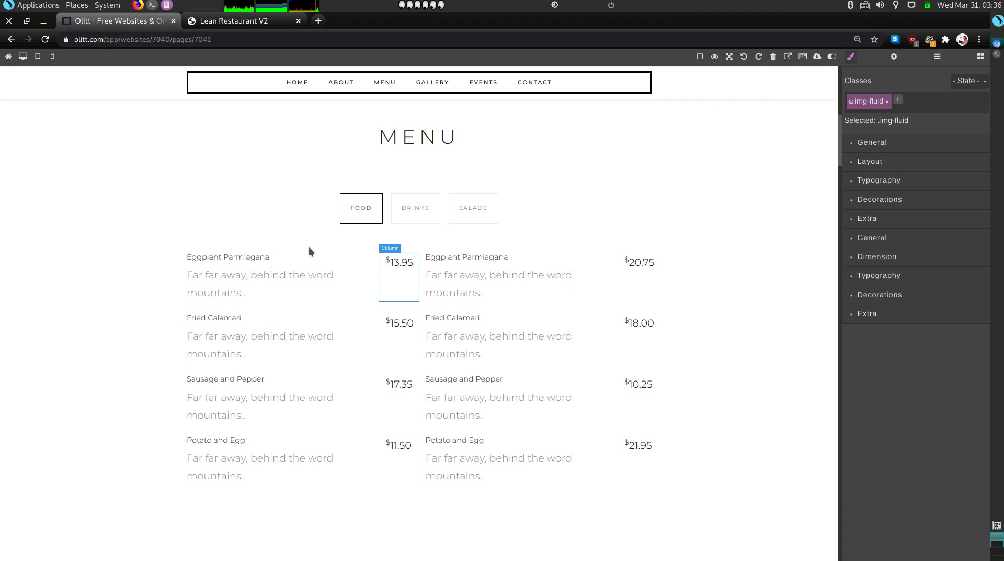
pyautogui.click(233, 21)
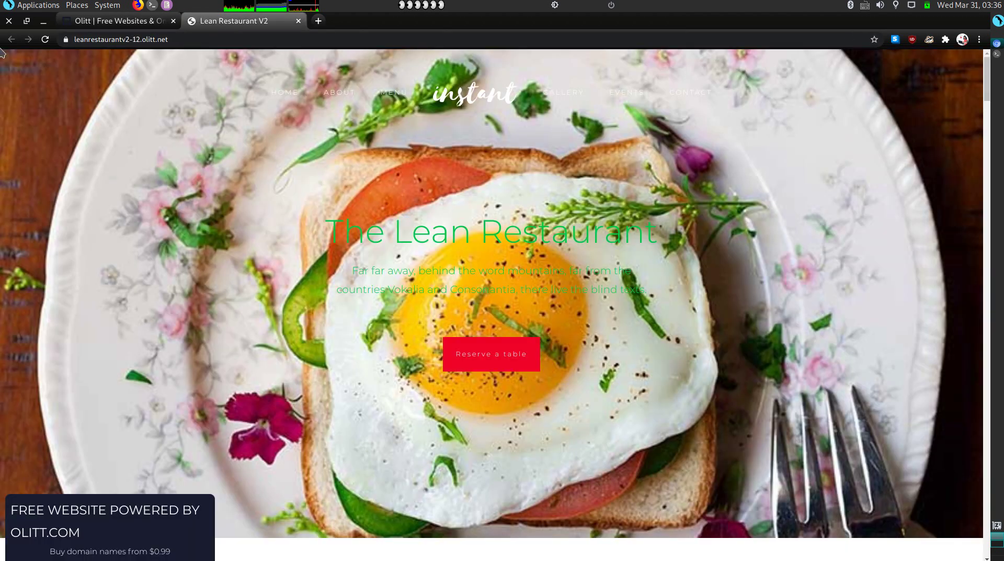
pyautogui.click(45, 39)
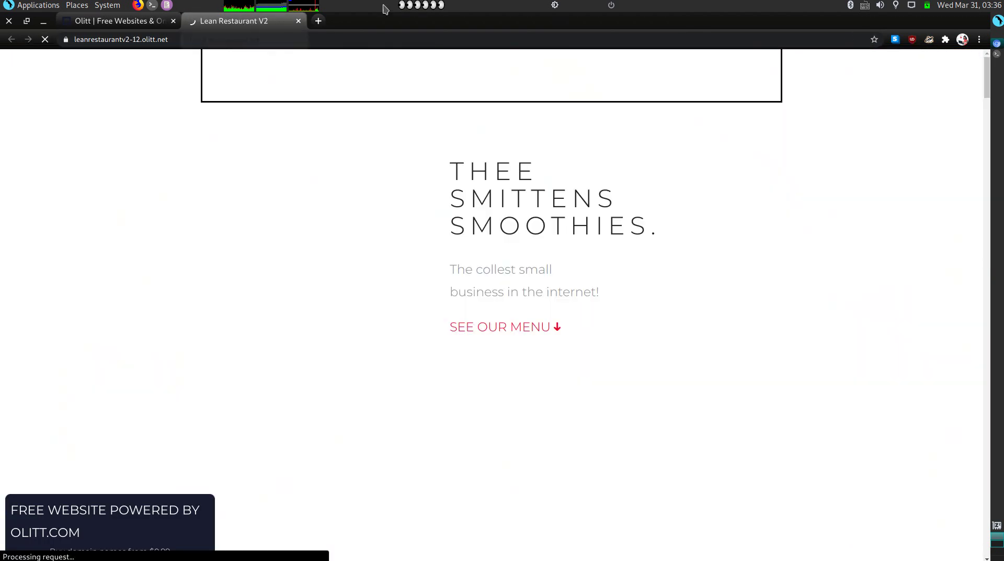
pyautogui.click(512, 326)
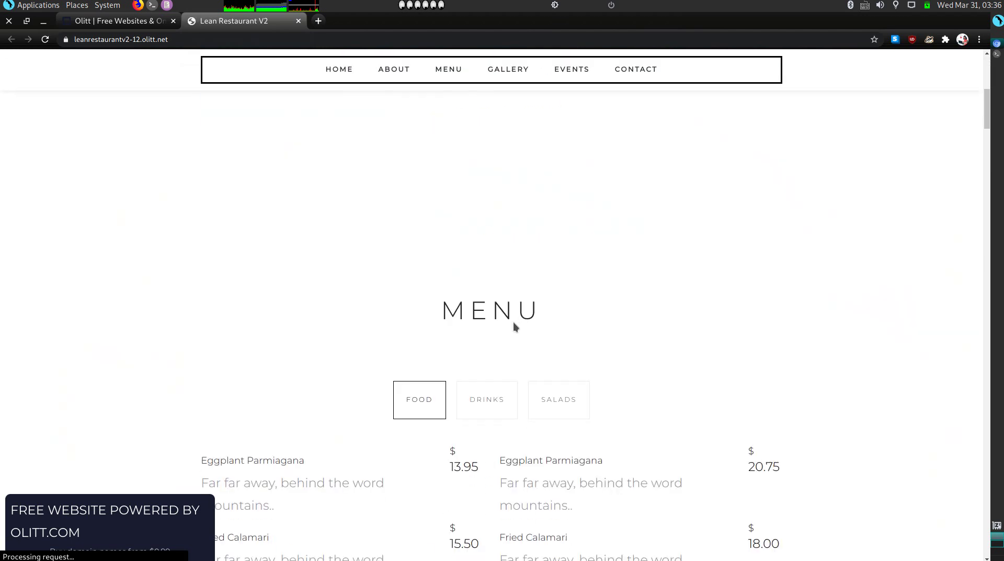
pyautogui.scroll(-3, 412, 335)
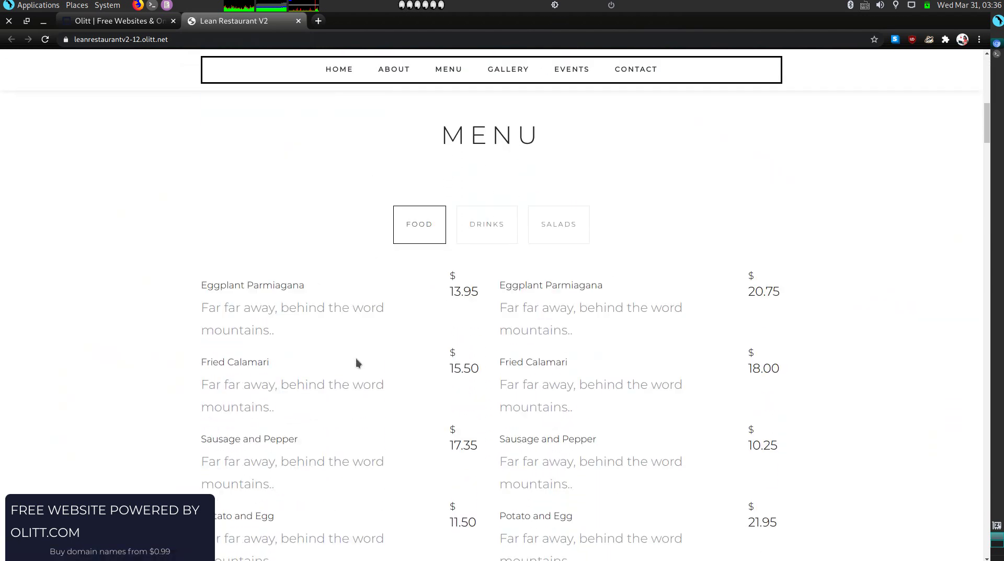
pyautogui.click(513, 154)
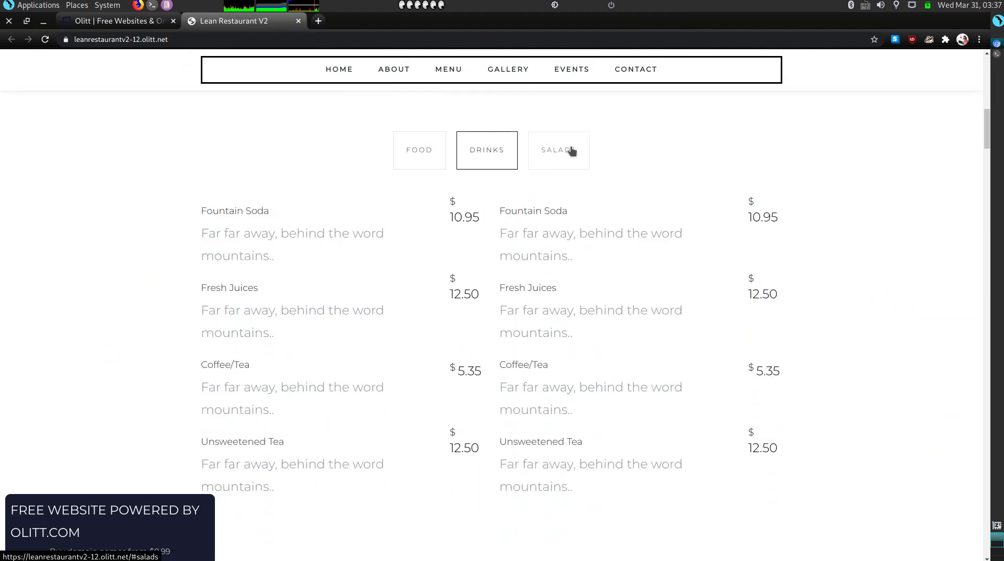
pyautogui.click(559, 162)
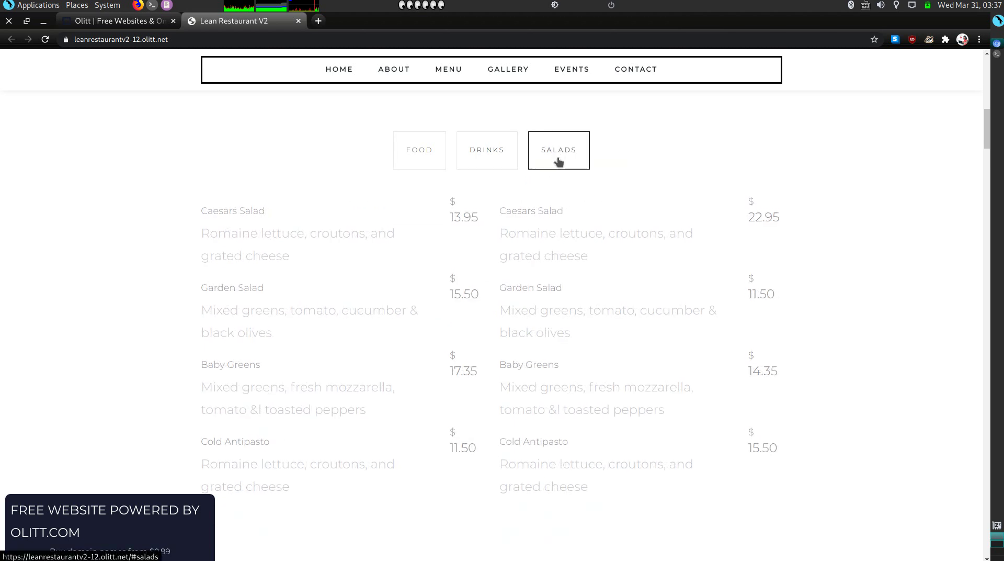
pyautogui.click(421, 160)
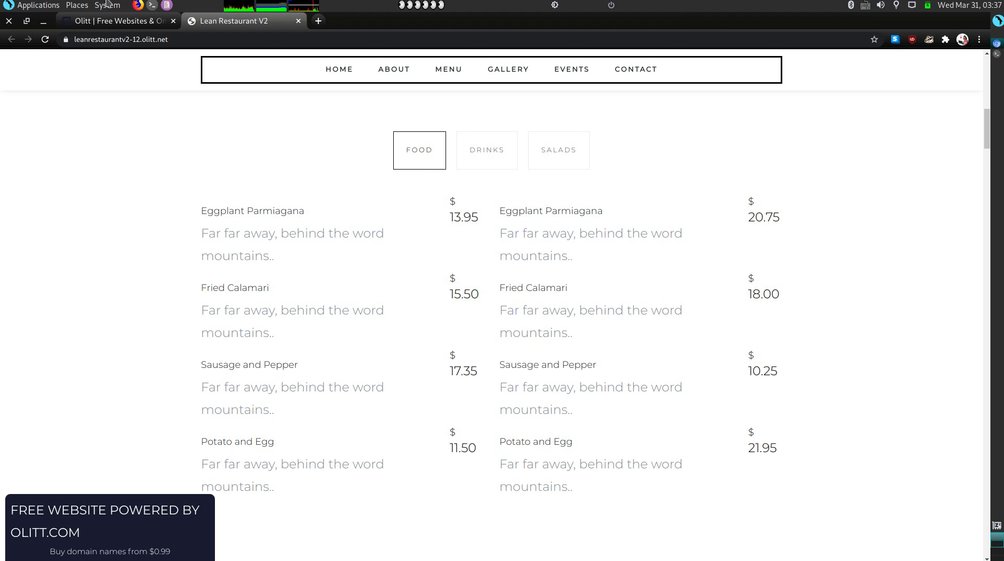
# Return to the Olitt editor, show the page's layer tree and expand the Menu section down to the rows in its container
pyautogui.hotkey('ctrl', 'Tab')
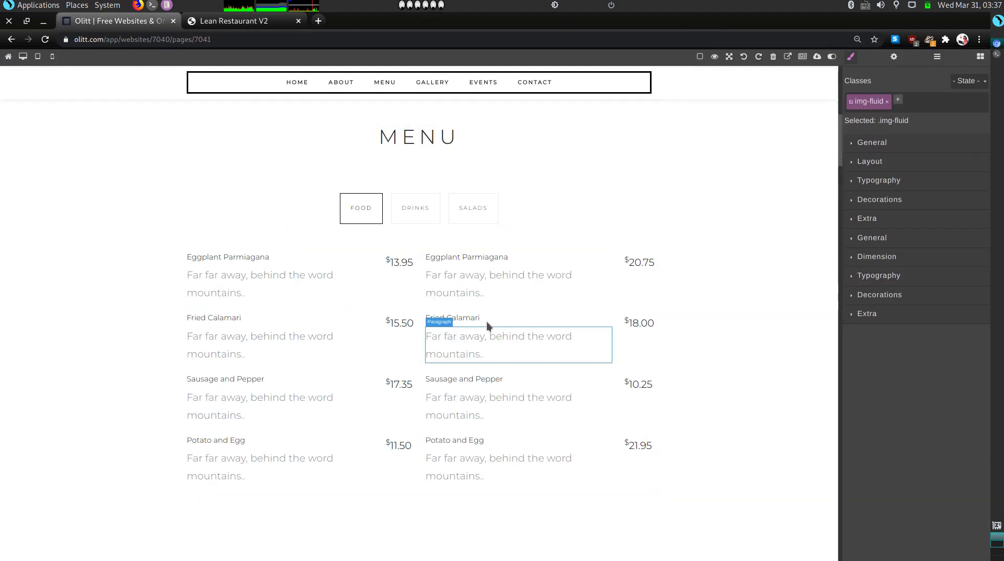
pyautogui.click(232, 181)
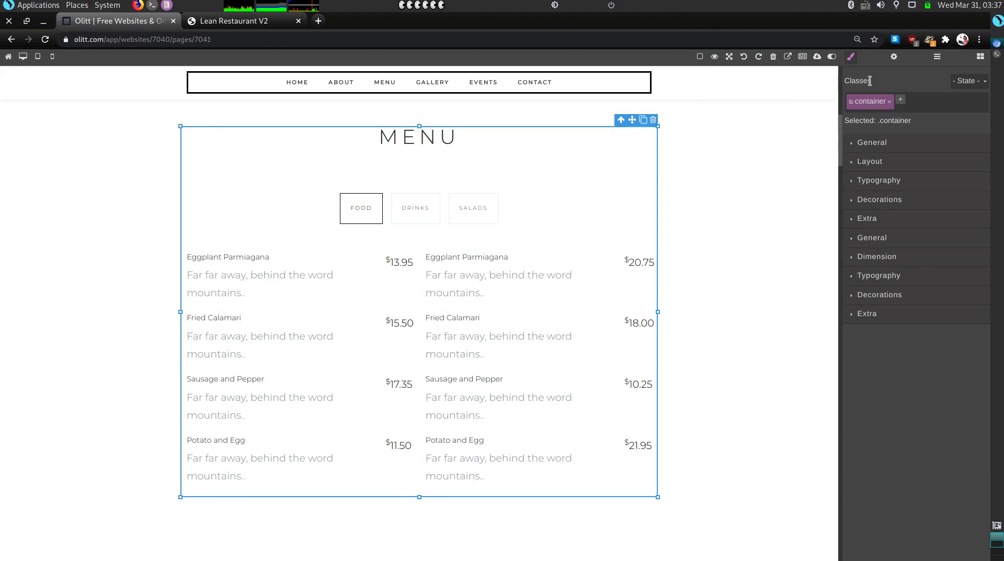
pyautogui.click(938, 59)
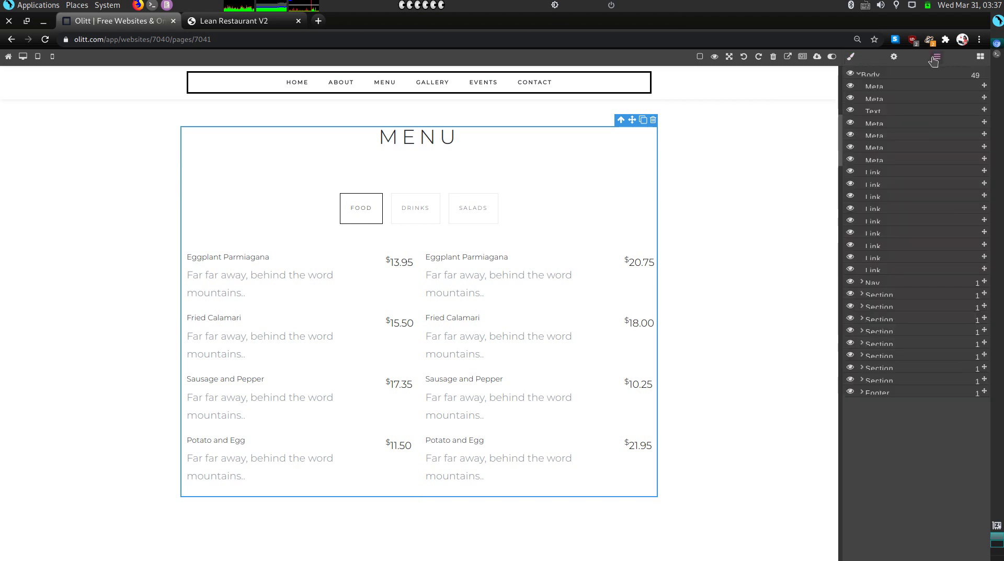
pyautogui.click(863, 295)
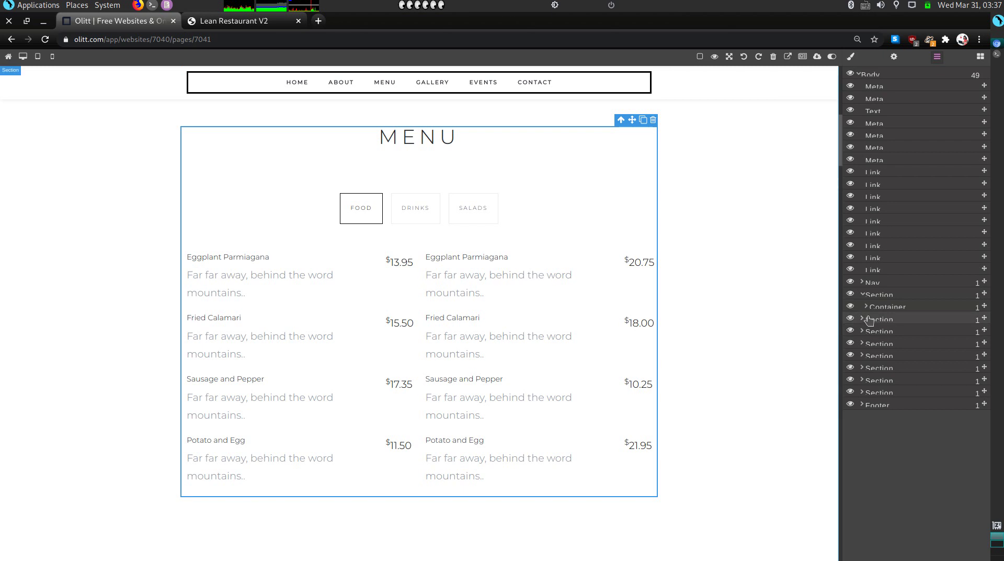
pyautogui.click(864, 320)
pyautogui.click(862, 320)
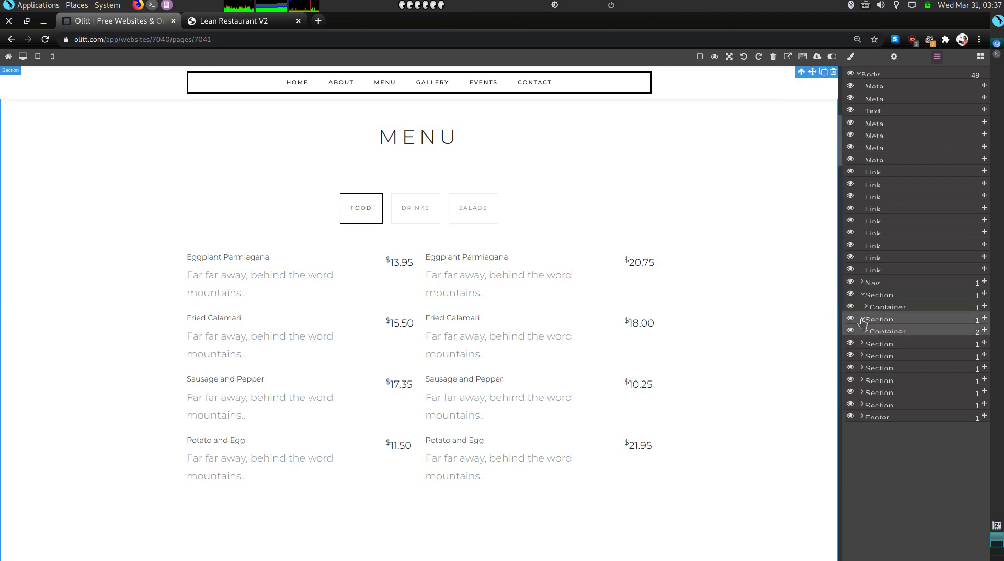
pyautogui.click(866, 331)
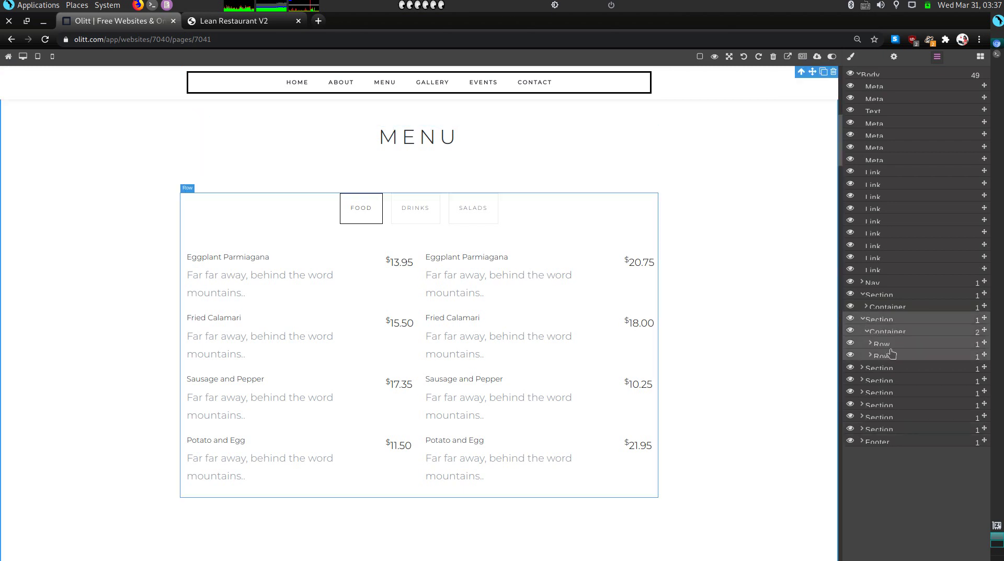
# Expand the Menu section's rows and columns down to Tabs Panes and select the second Tab Pane
pyautogui.click(871, 343)
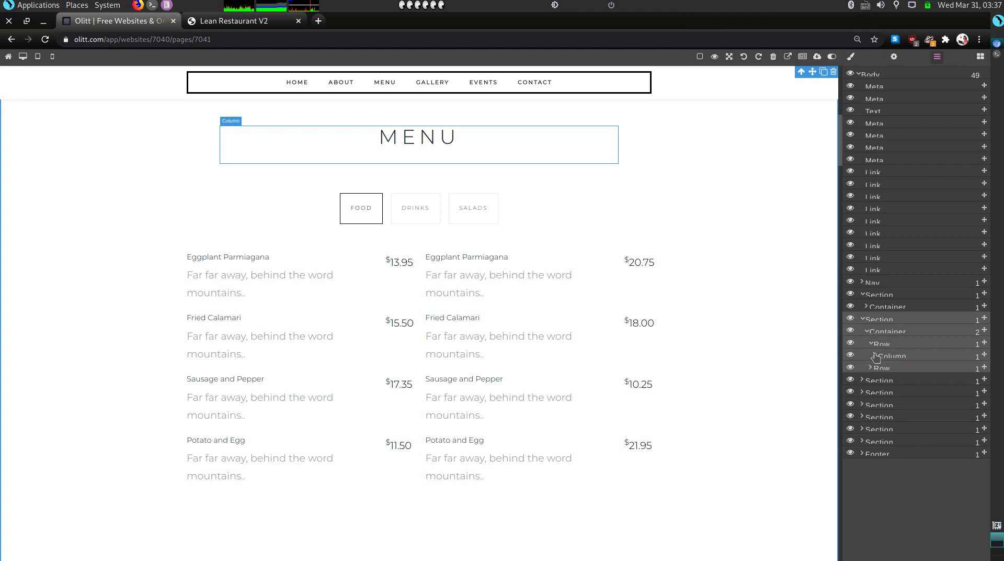
pyautogui.click(875, 356)
pyautogui.click(871, 381)
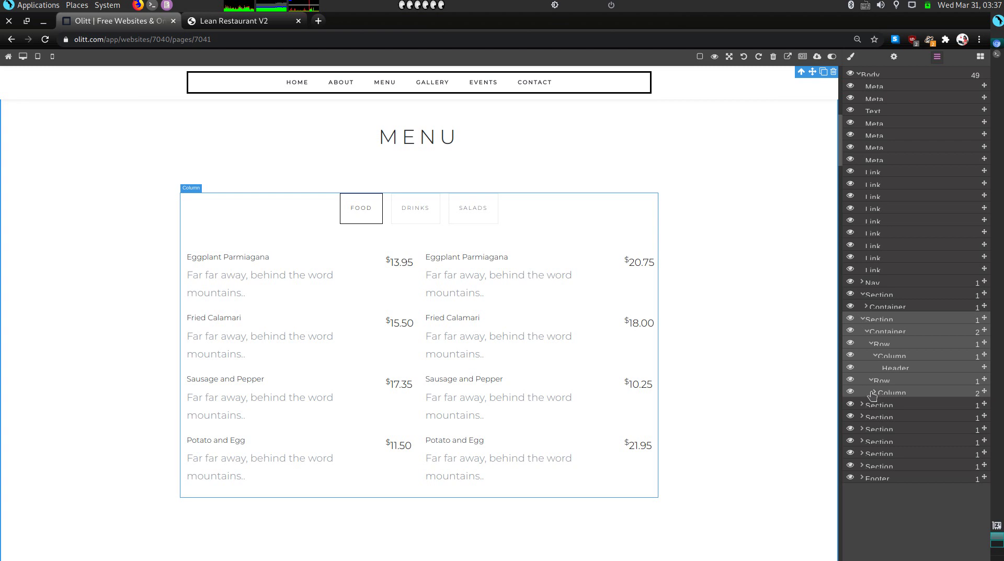
pyautogui.click(874, 393)
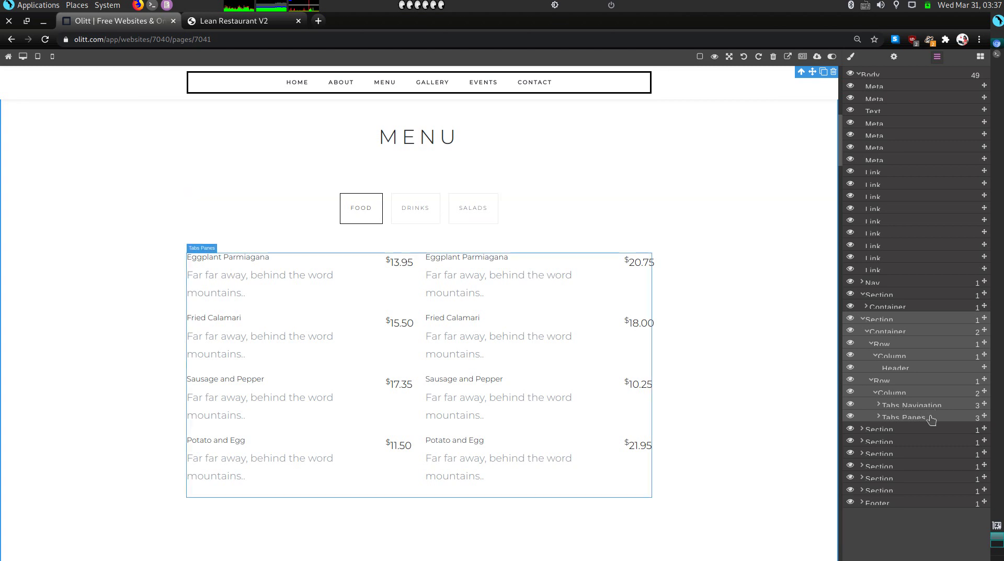
pyautogui.click(879, 416)
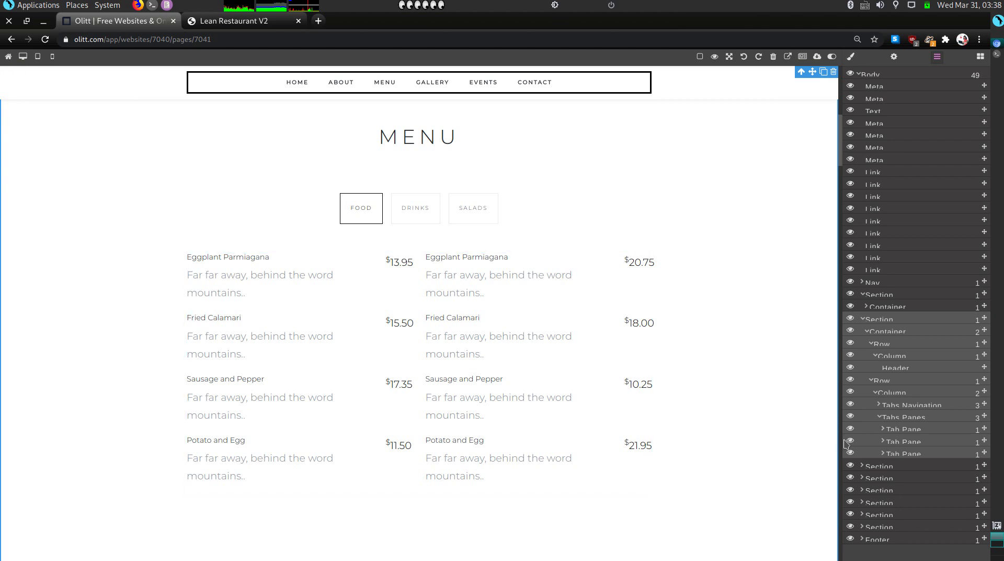
pyautogui.scroll(-1, 456, 390)
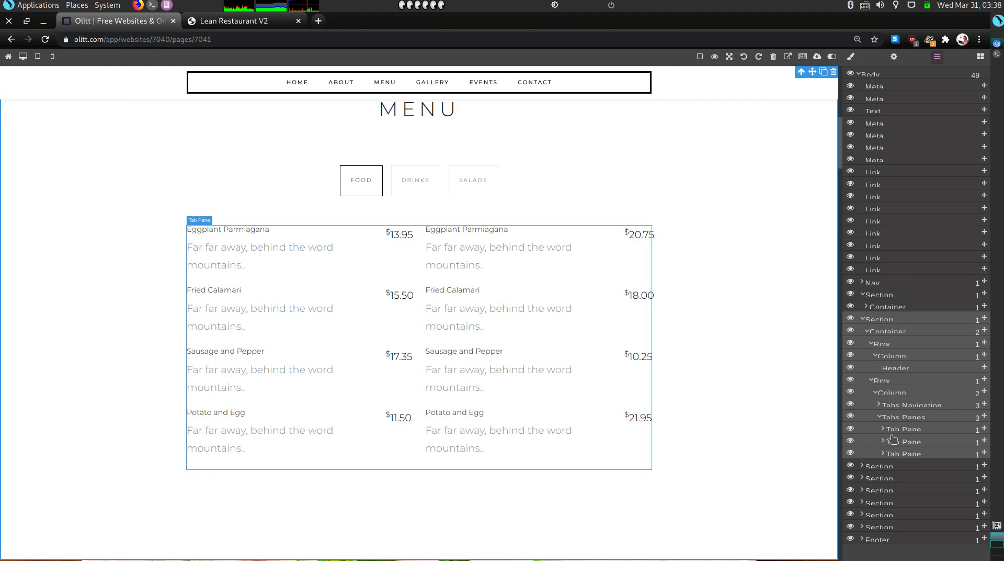
pyautogui.click(887, 443)
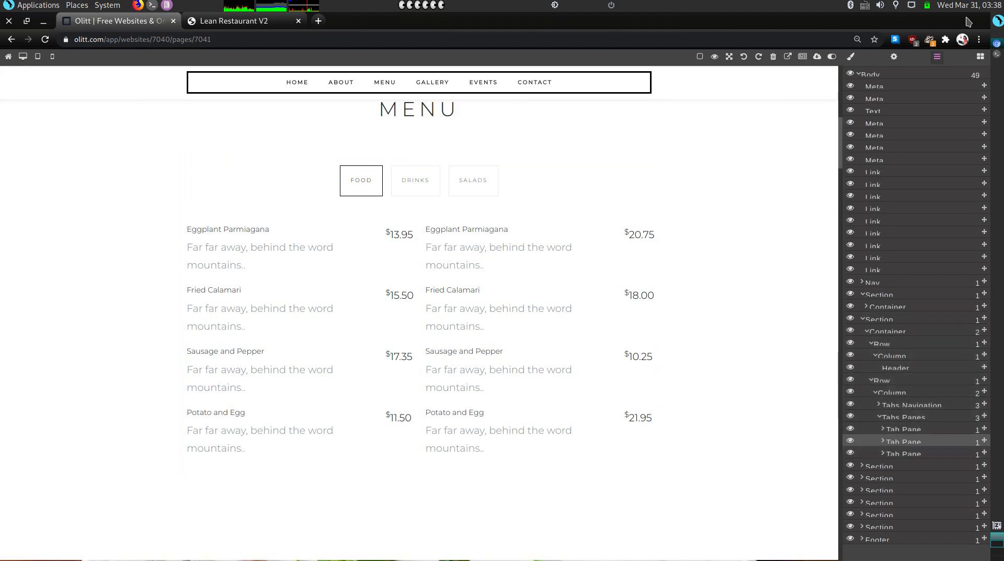
# Set the drinks tab pane's animation to None and its state to Active
pyautogui.click(894, 58)
pyautogui.click(928, 119)
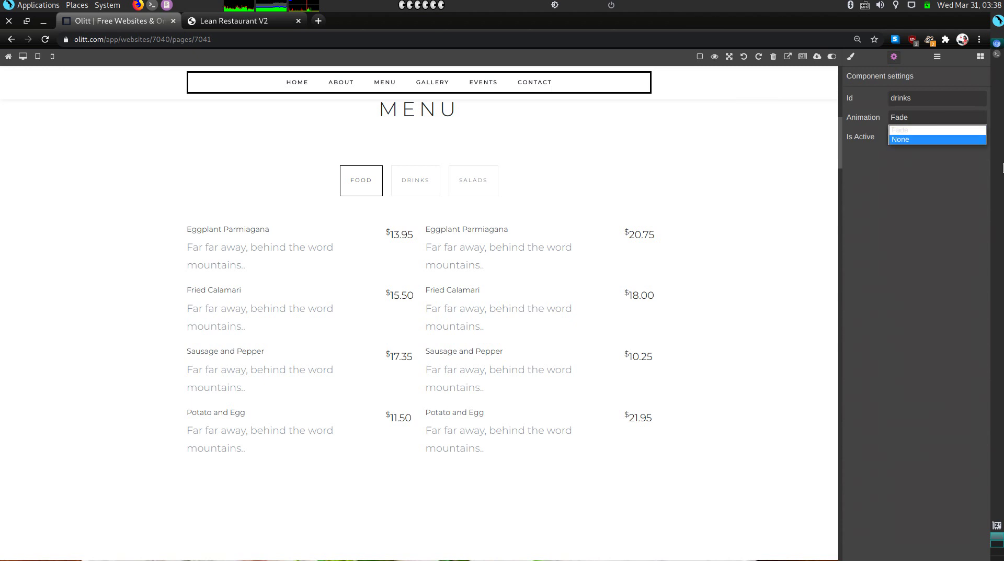
pyautogui.click(909, 140)
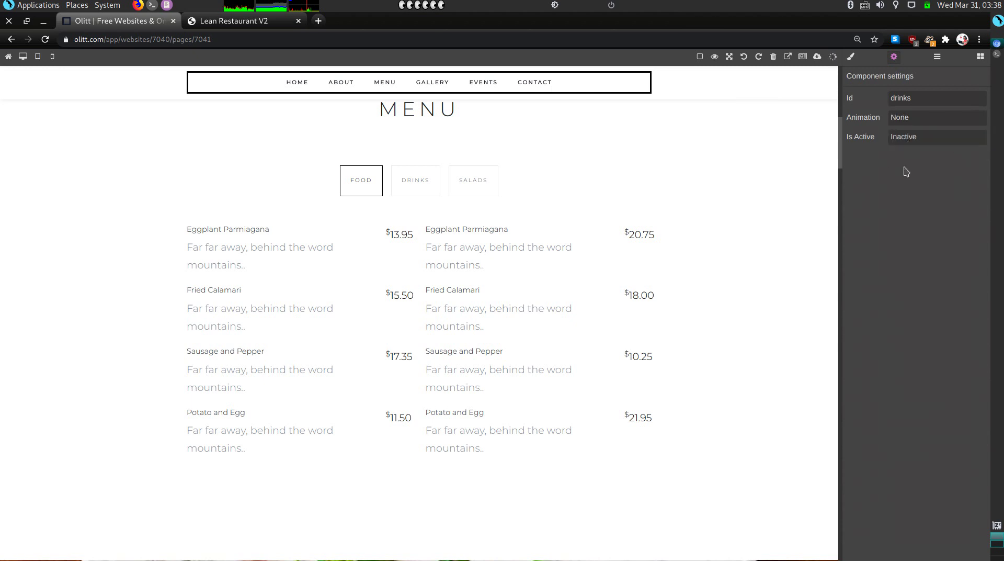
pyautogui.click(912, 139)
pyautogui.click(898, 163)
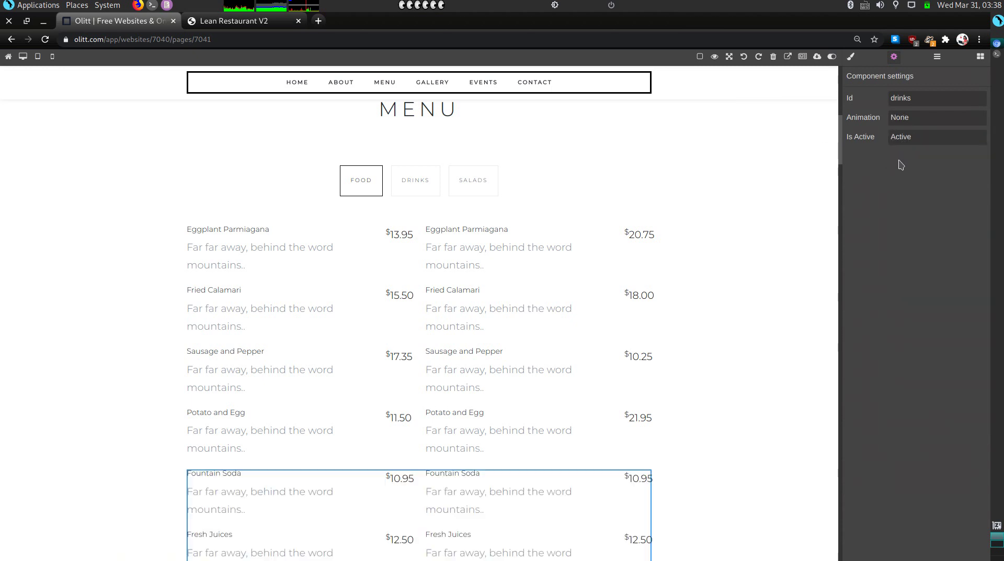
pyautogui.scroll(-3, 393, 413)
pyautogui.scroll(-2, 393, 412)
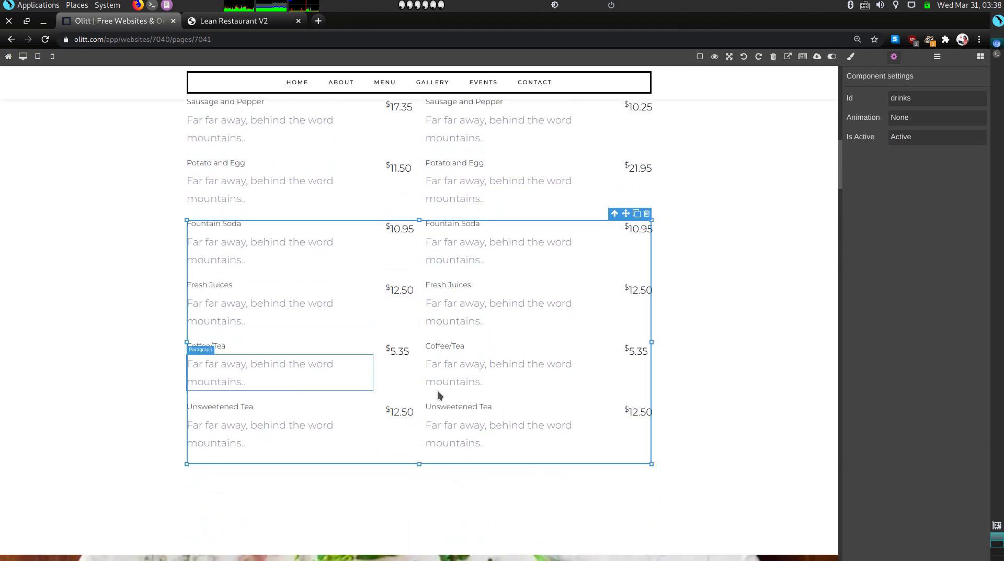
pyautogui.scroll(3, 428, 375)
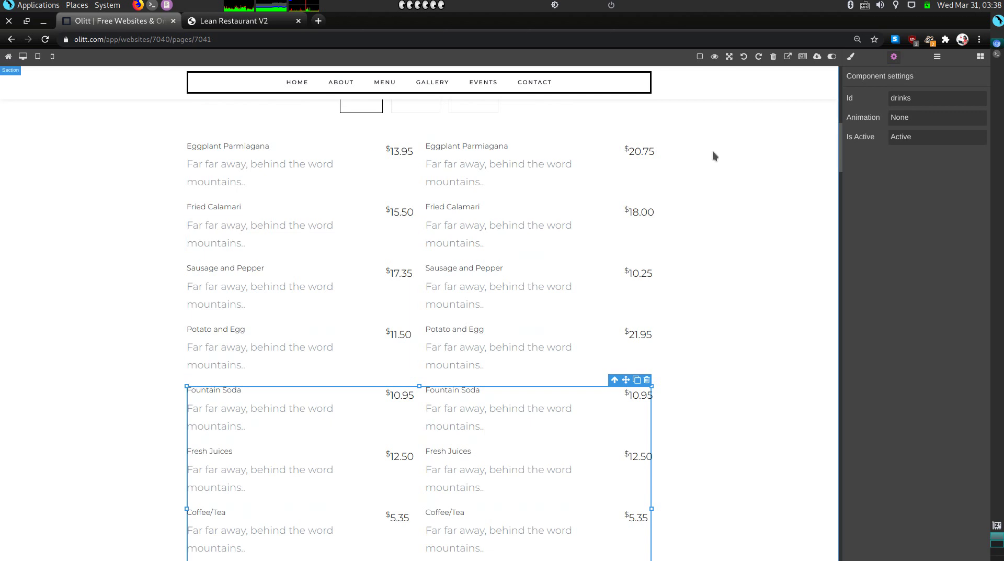
# Expand the Menu section's tabs column in the layer tree down to Tabs Panes and select the third Tab Pane
pyautogui.click(850, 59)
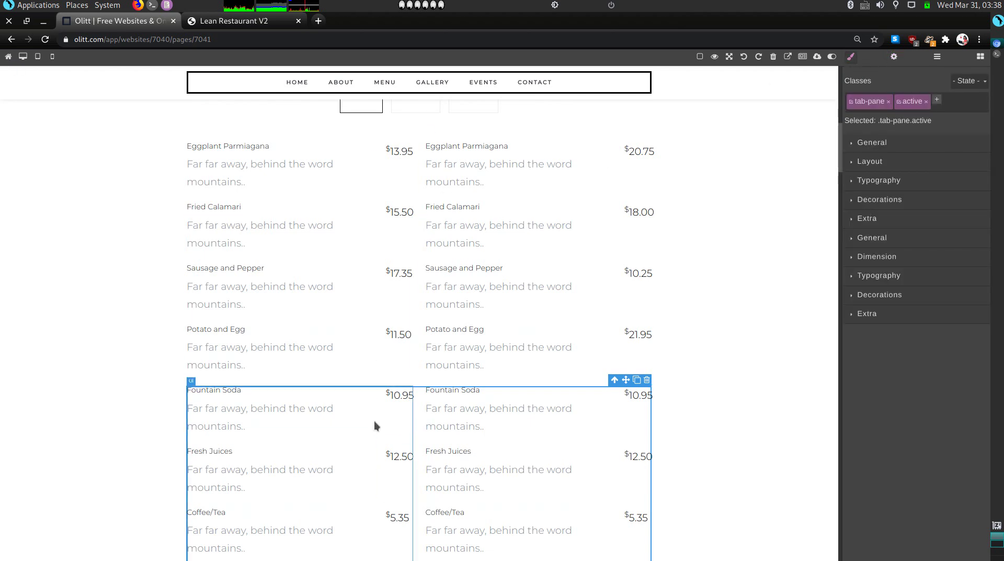
pyautogui.scroll(-1, 359, 382)
pyautogui.scroll(2, 359, 376)
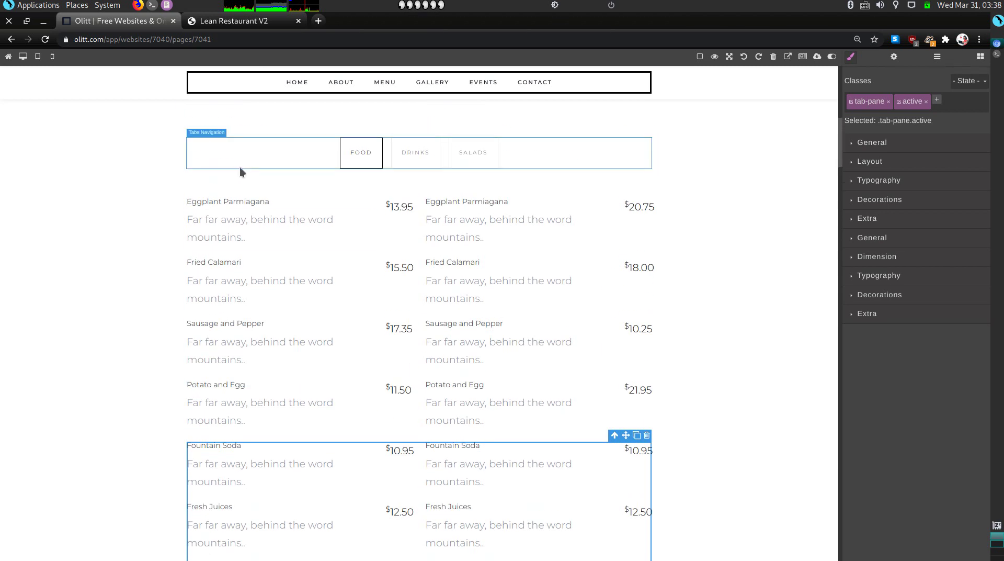
pyautogui.click(240, 167)
pyautogui.click(193, 187)
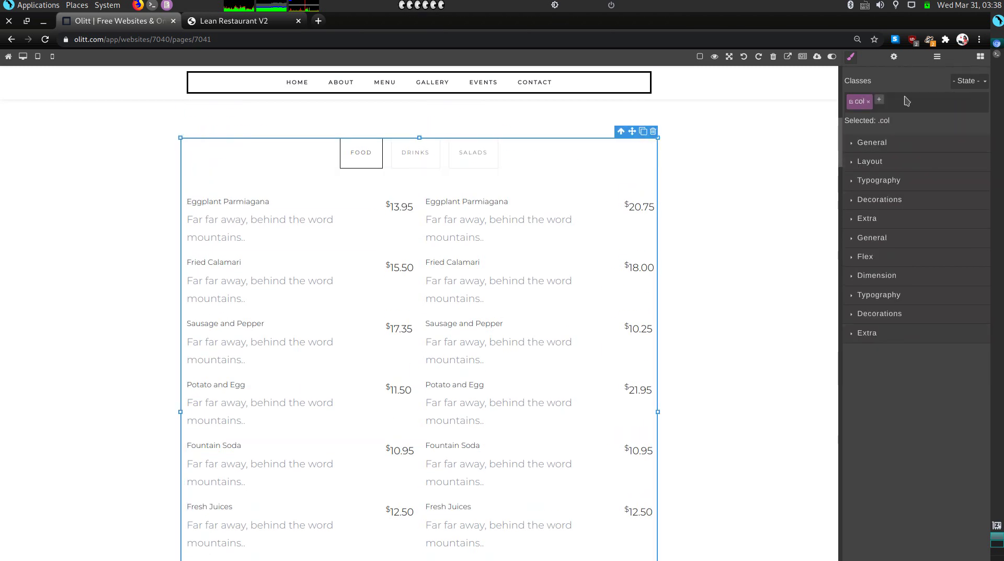
pyautogui.click(937, 56)
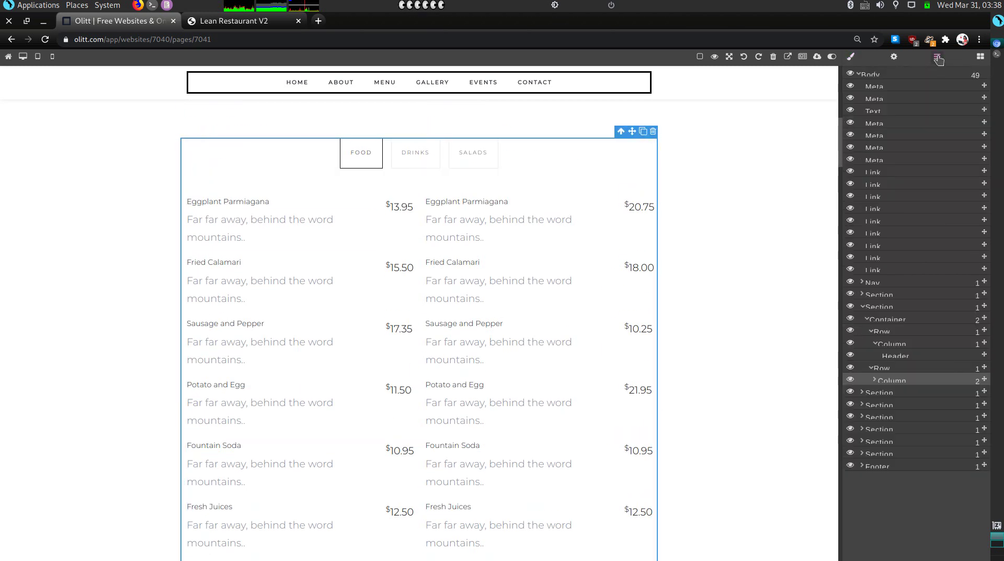
pyautogui.click(874, 380)
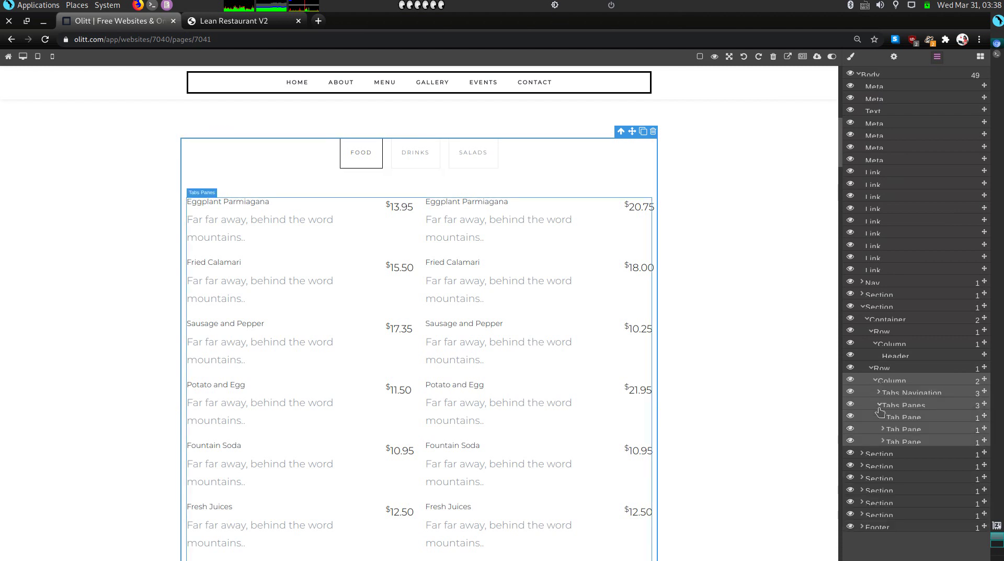
pyautogui.click(892, 442)
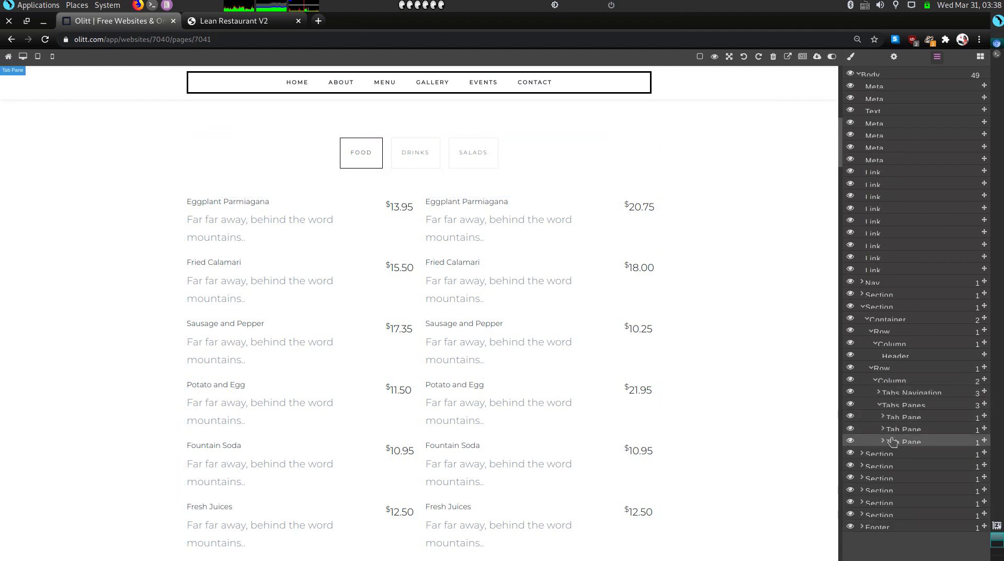
# Set the salads tab pane's animation to None and its state to Active, and check the lists shown in the Menu section
pyautogui.click(894, 58)
pyautogui.click(910, 119)
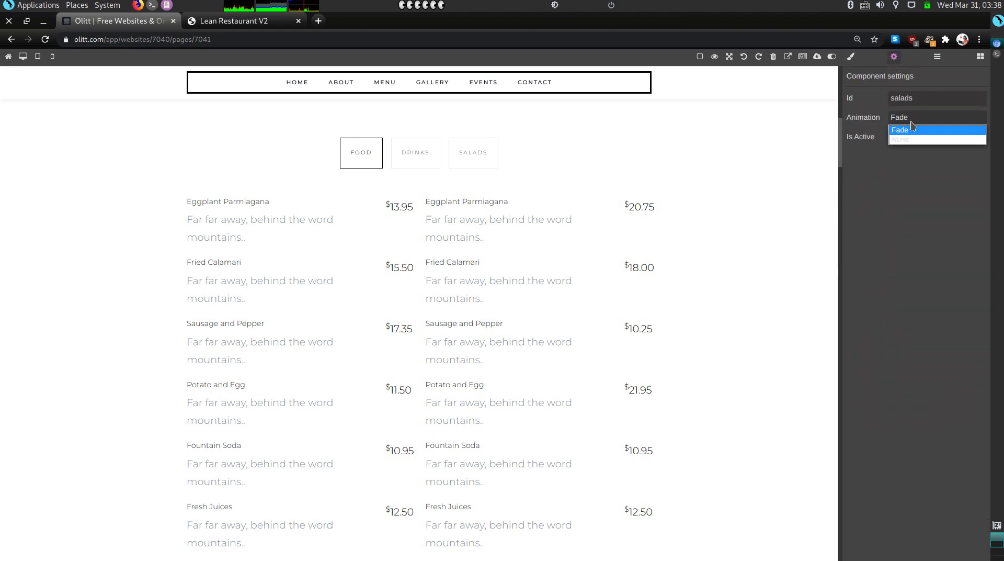
pyautogui.click(910, 140)
pyautogui.click(912, 138)
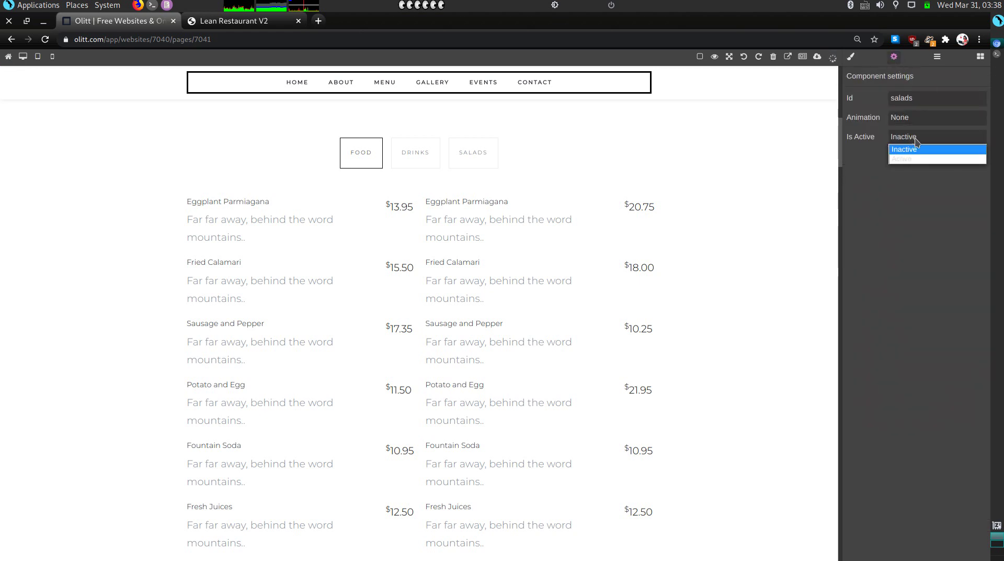
pyautogui.click(913, 159)
pyautogui.scroll(-4, 403, 324)
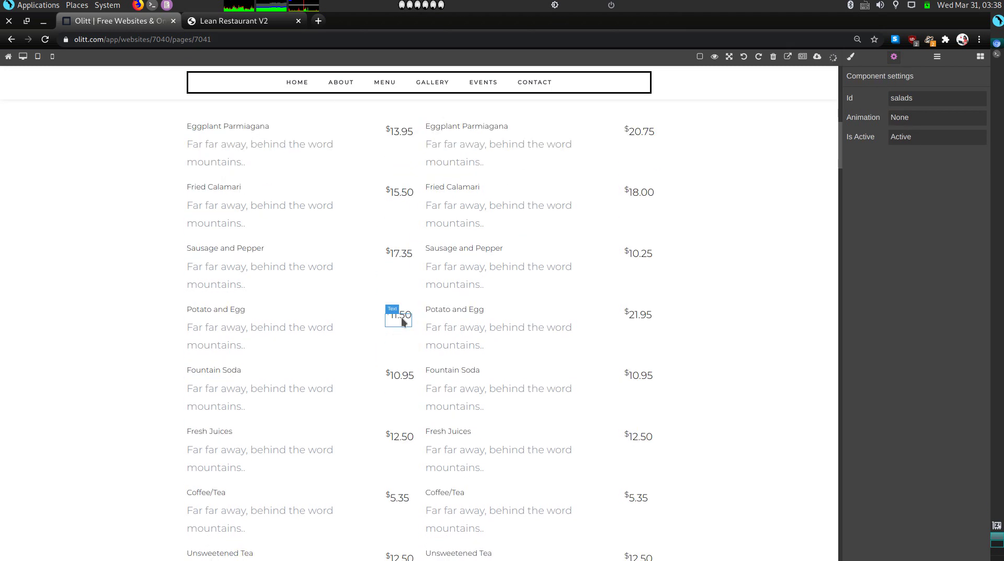
pyautogui.scroll(-6, 403, 335)
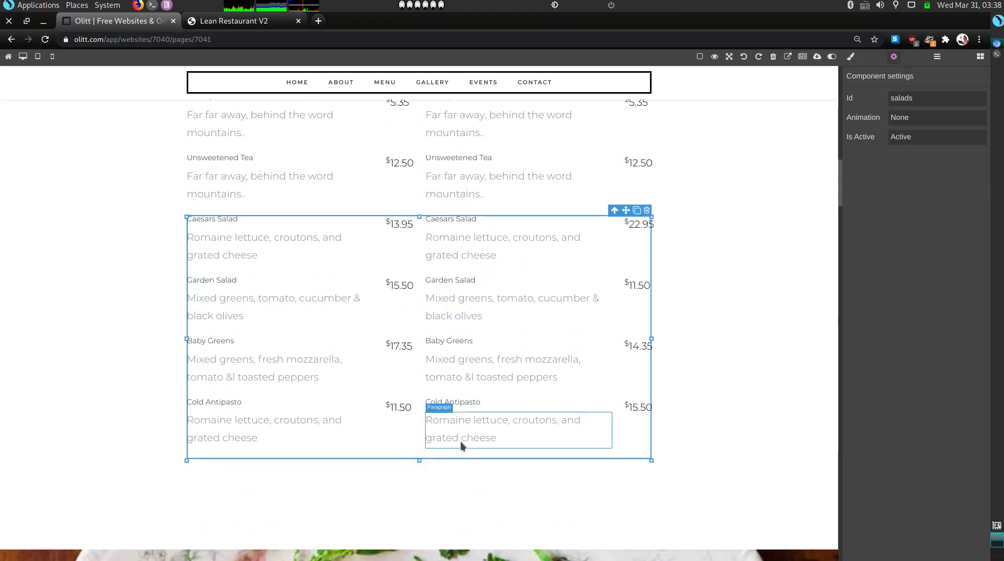
pyautogui.scroll(7, 371, 293)
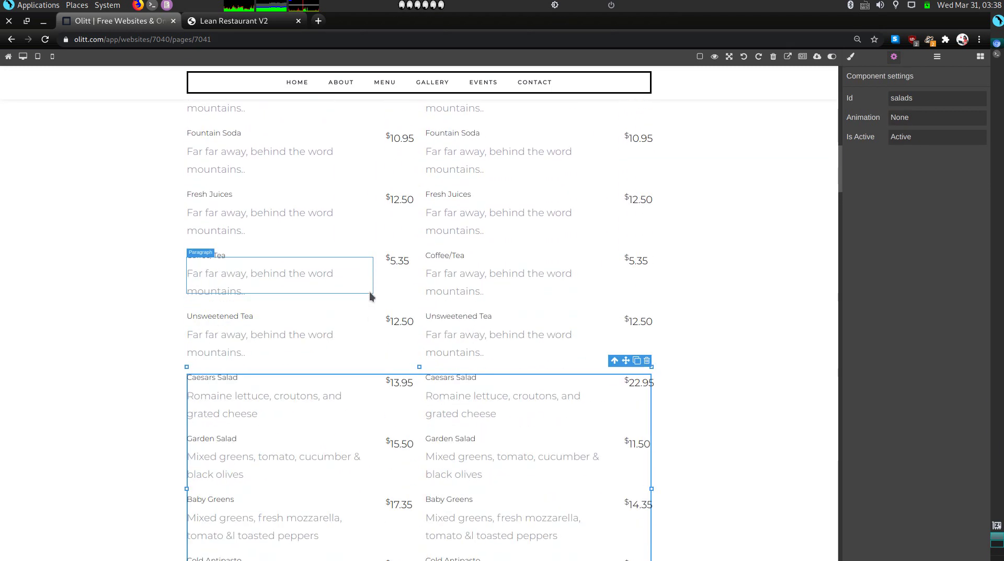
pyautogui.scroll(2, 327, 164)
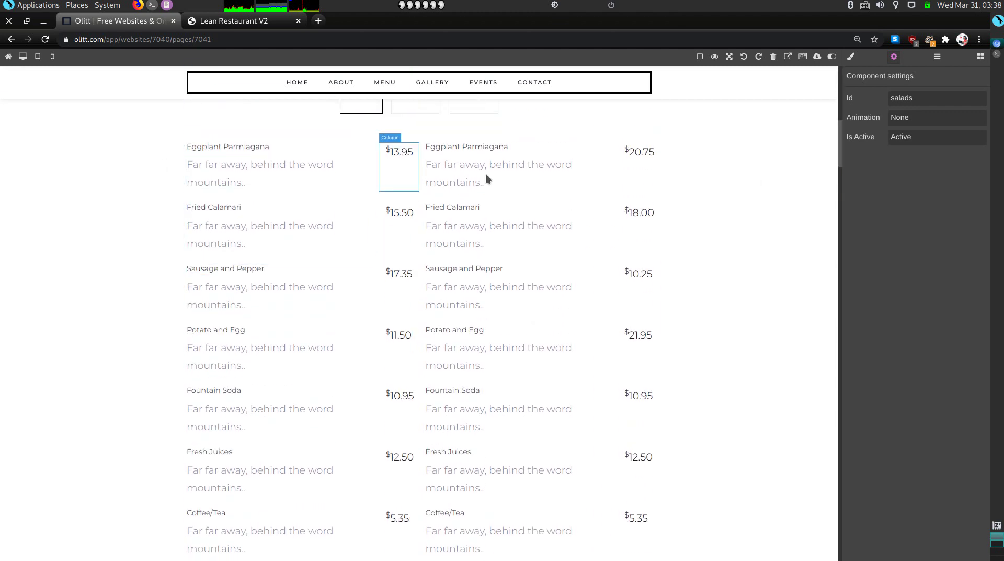
pyautogui.scroll(1, 283, 285)
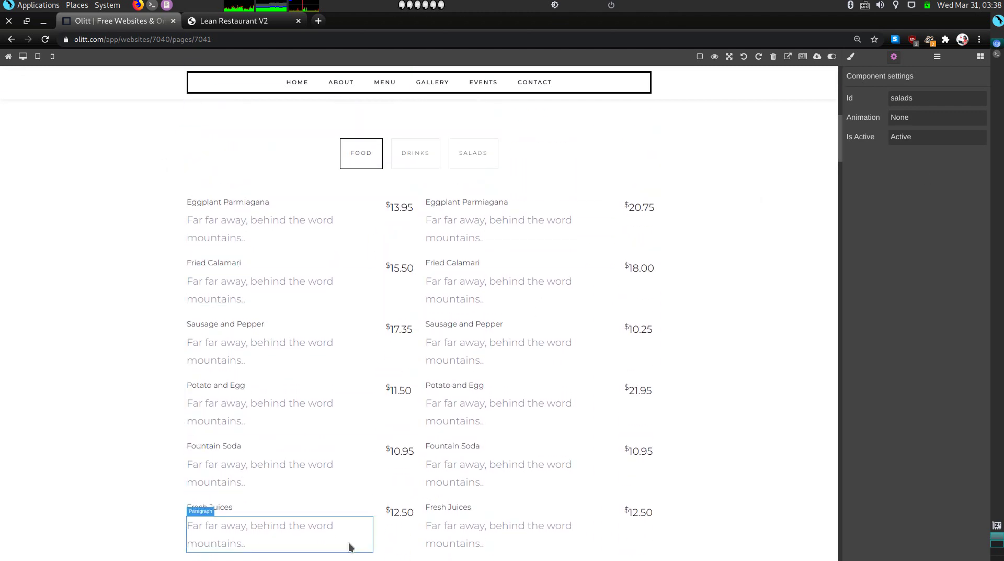
# Rename the Menu section's Food tab to KEEP IT SIMPLE
pyautogui.doubleClick(270, 202)
pyautogui.tripleClick(269, 202)
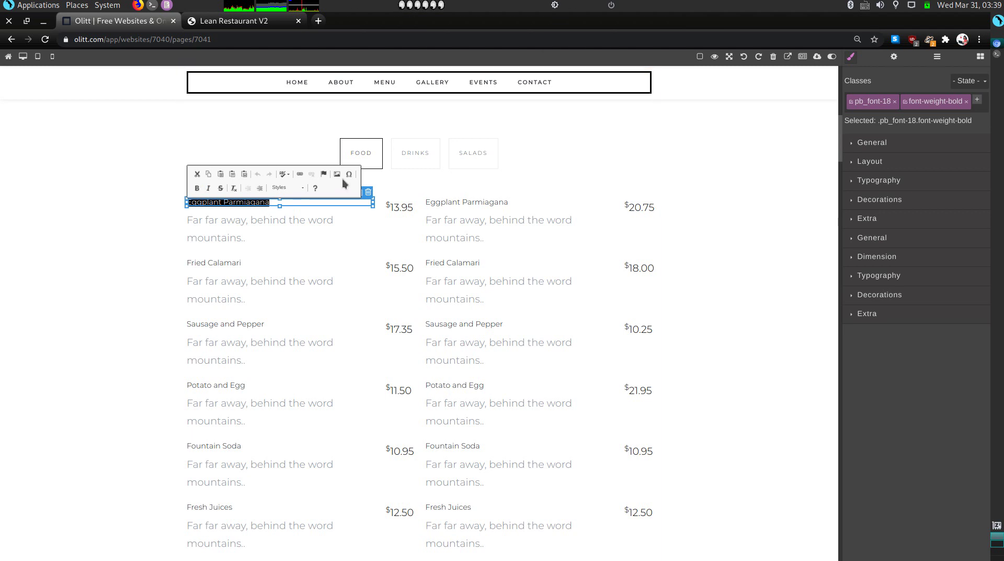
pyautogui.click(362, 152)
pyautogui.doubleClick(363, 152)
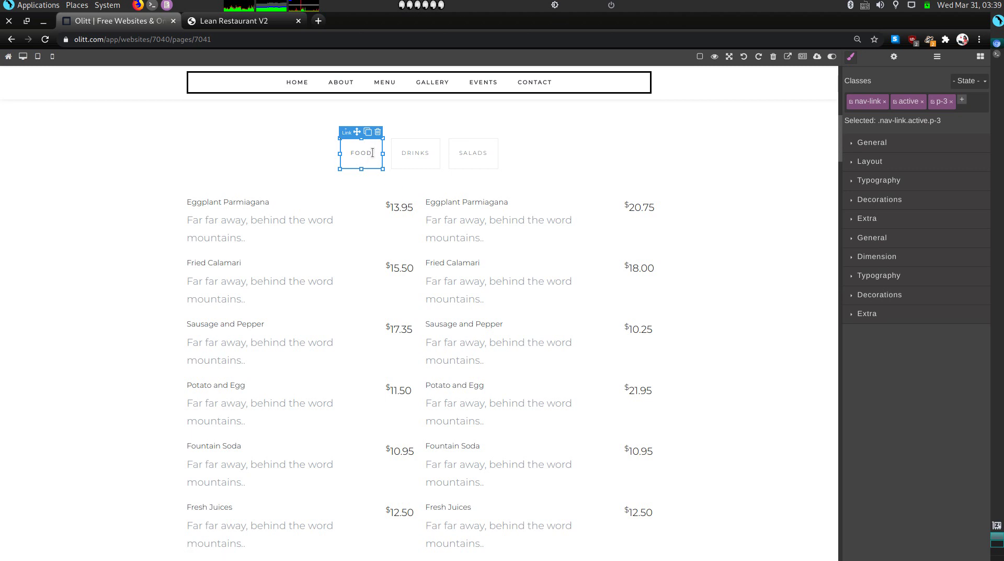
pyautogui.press('BackSpace')
pyautogui.press('BackSpace')
pyautogui.write('KEEP')
pyautogui.press('Return')
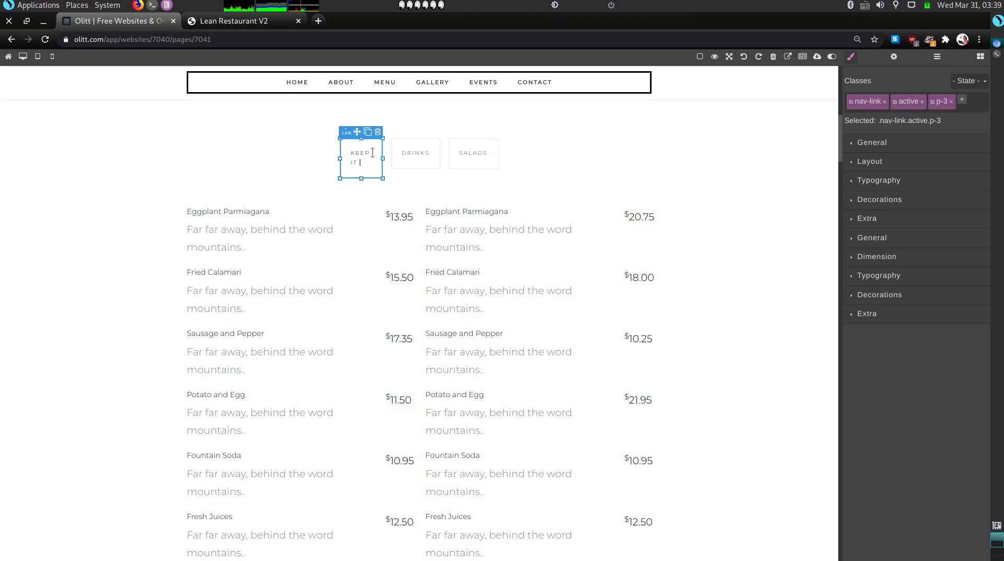
pyautogui.write('IT SIMPLE')
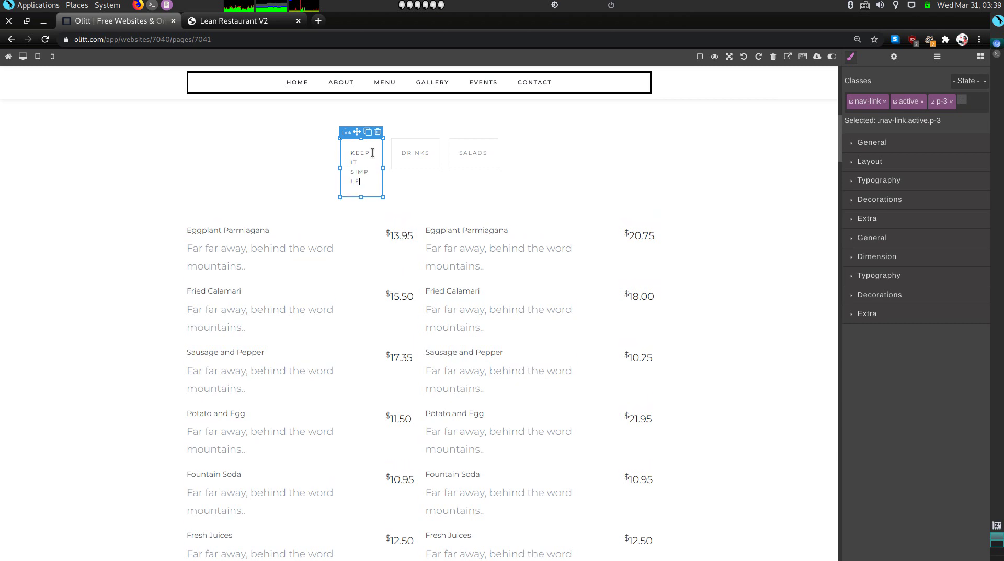
pyautogui.click(308, 156)
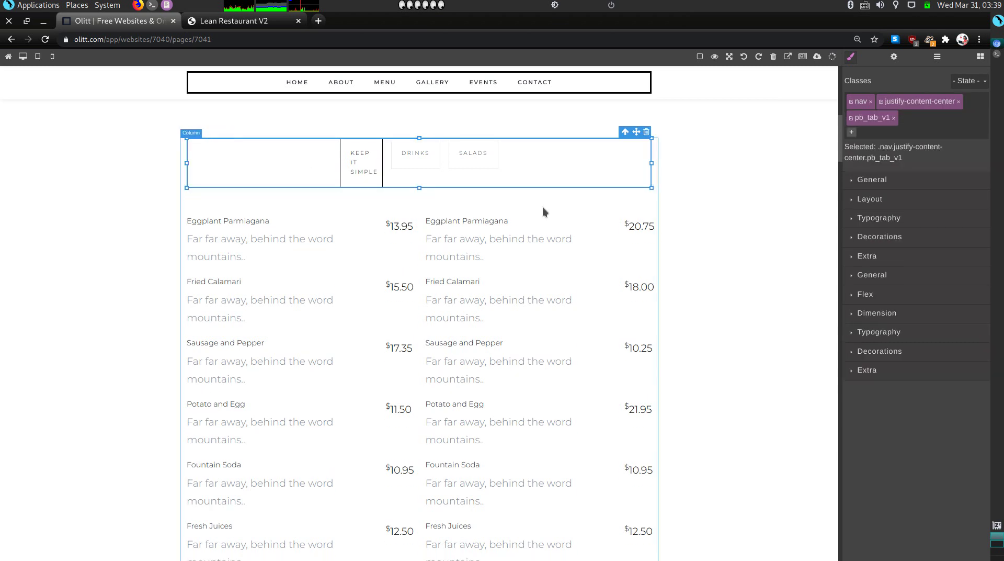
# Replace the Eggplant Parmiagana heading in the first menu column with "Strawberry Milkshake"
pyautogui.tripleClick(252, 224)
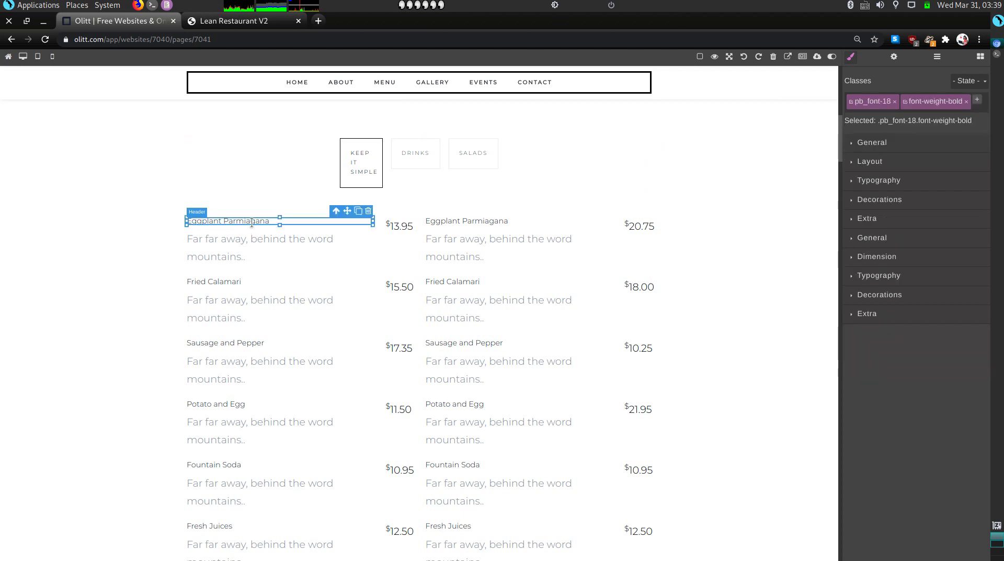
pyautogui.press('BackSpace')
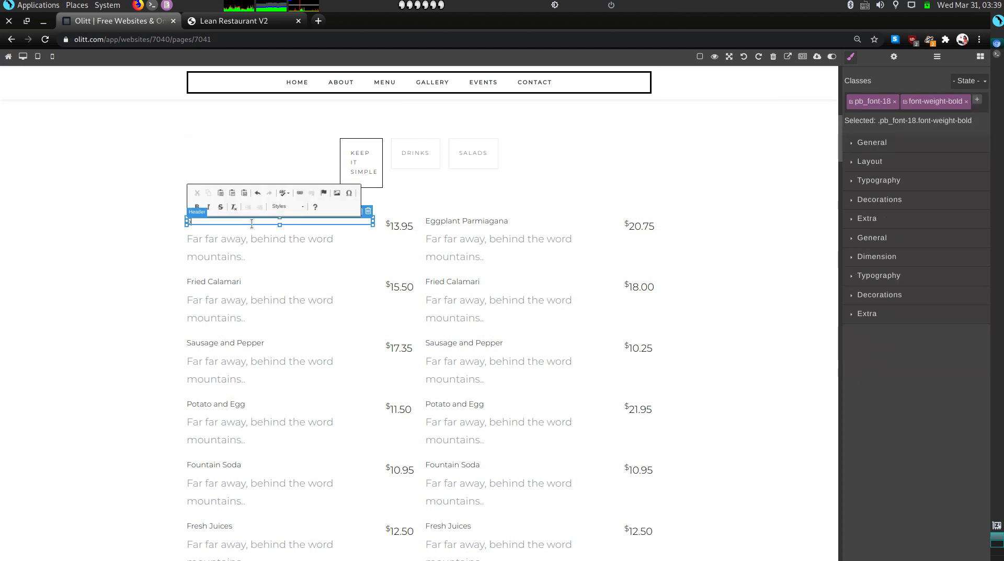
pyautogui.write('strawberrw')
pyautogui.press('BackSpace')
pyautogui.write('y Milkshake')
# Replace the Fried Calamari heading in the first menu column with "Vanilla Milkshake"
pyautogui.click(228, 285)
pyautogui.tripleClick(228, 285)
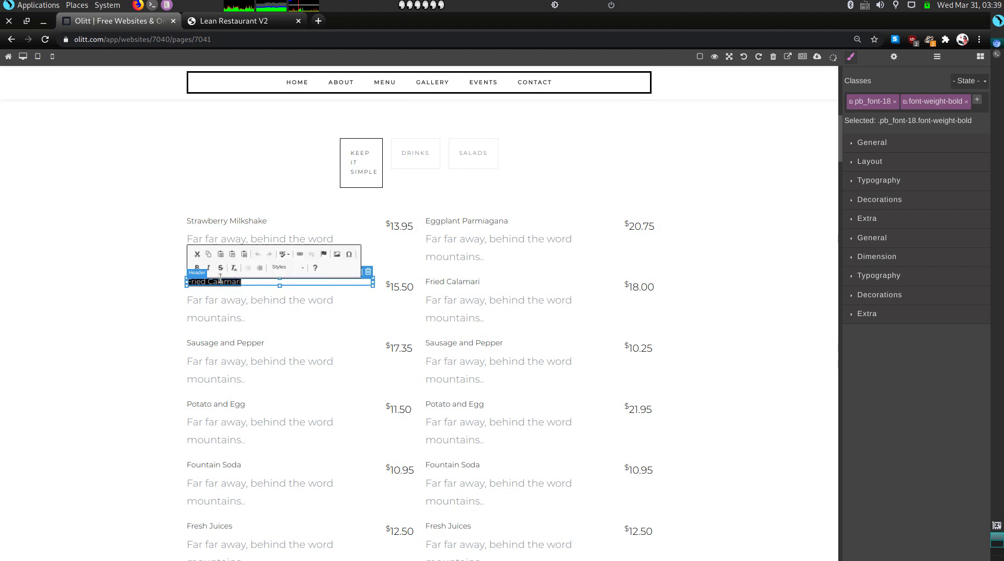
pyautogui.press('BackSpace')
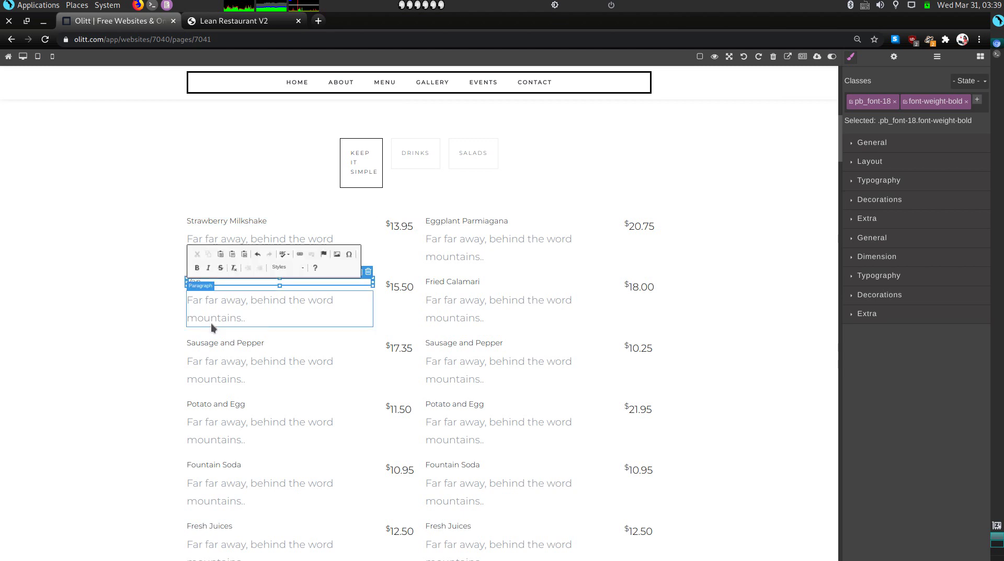
pyautogui.write('Vanilla Milkshak')
# Replace the Sausage and Pepper heading in the first menu column with "Chocolate Milkshake"
pyautogui.click(226, 347)
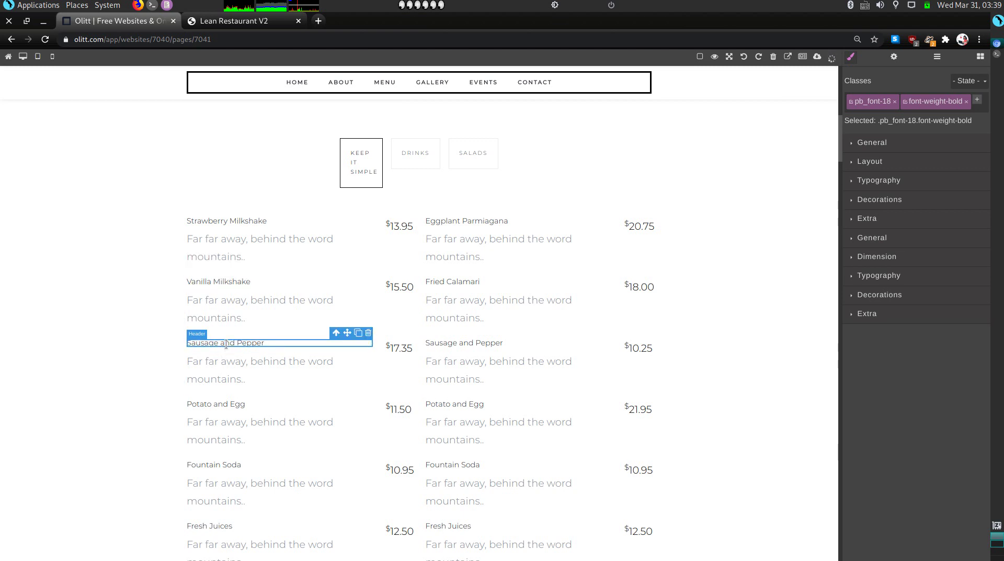
pyautogui.doubleClick(224, 344)
pyautogui.click(247, 343)
pyautogui.tripleClick(260, 342)
pyautogui.write('Chocolate Milkshake')
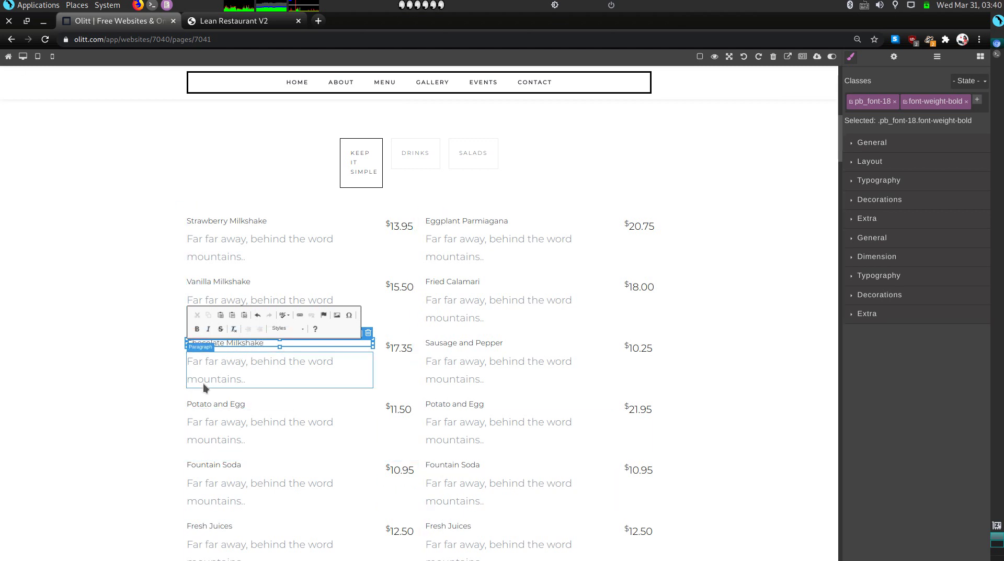
# Replace the Potato and Egg heading in the first menu column with "Banana Milkshake"
pyautogui.click(222, 403)
pyautogui.doubleClick(223, 402)
pyautogui.click(249, 404)
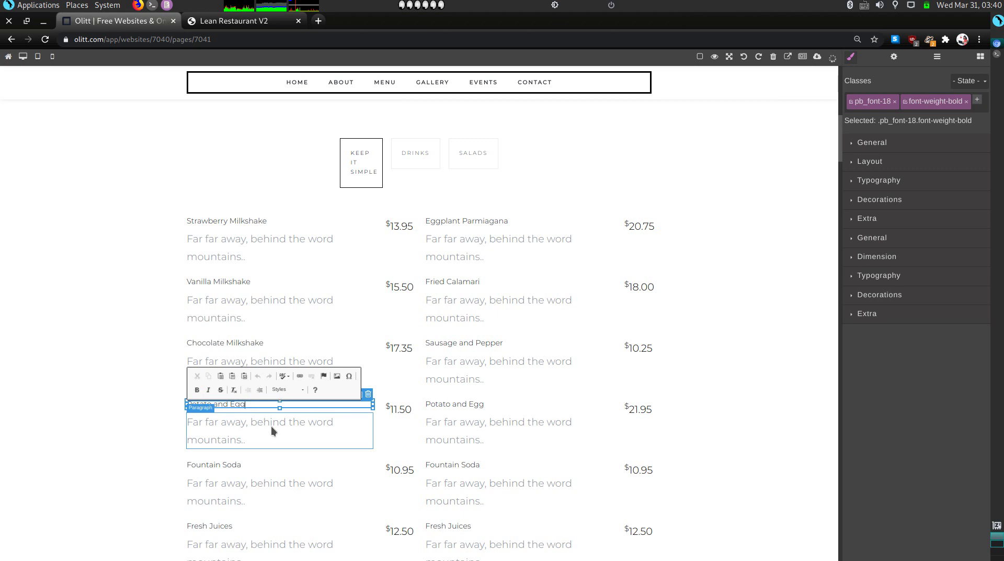
pyautogui.press('BackSpace')
pyautogui.press('BackSpace')
pyautogui.press('BackSpace')
pyautogui.press('BackSpace')
pyautogui.press('BackSpace')
pyautogui.press('BackSpace')
pyautogui.press('BackSpace')
pyautogui.press('BackSpace')
pyautogui.write('Banana Milkshake')
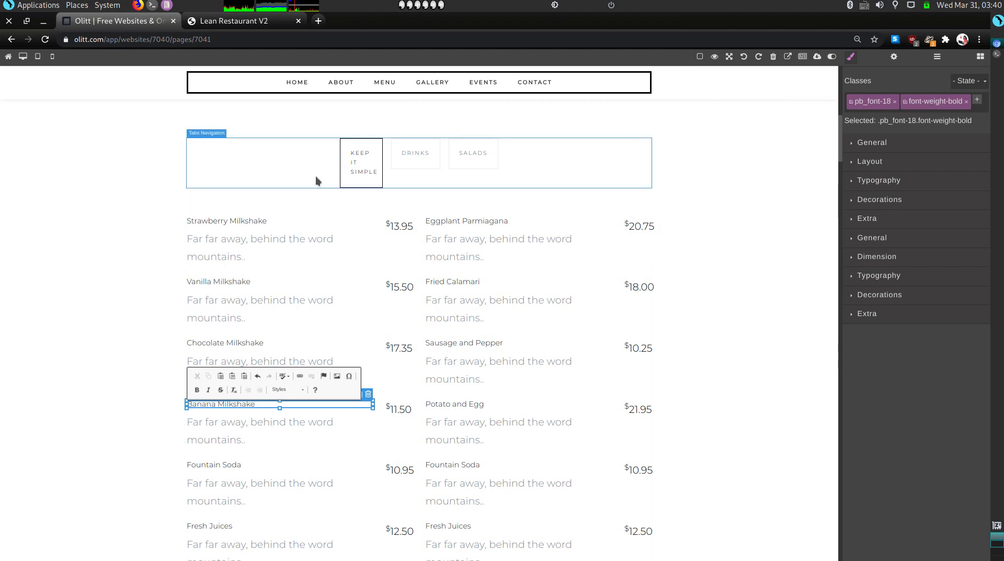
# Replace the Eggplant Parmiagana heading in the second menu column with "Cherry Vanilla Milkshake"
pyautogui.doubleClick(462, 224)
pyautogui.tripleClick(489, 220)
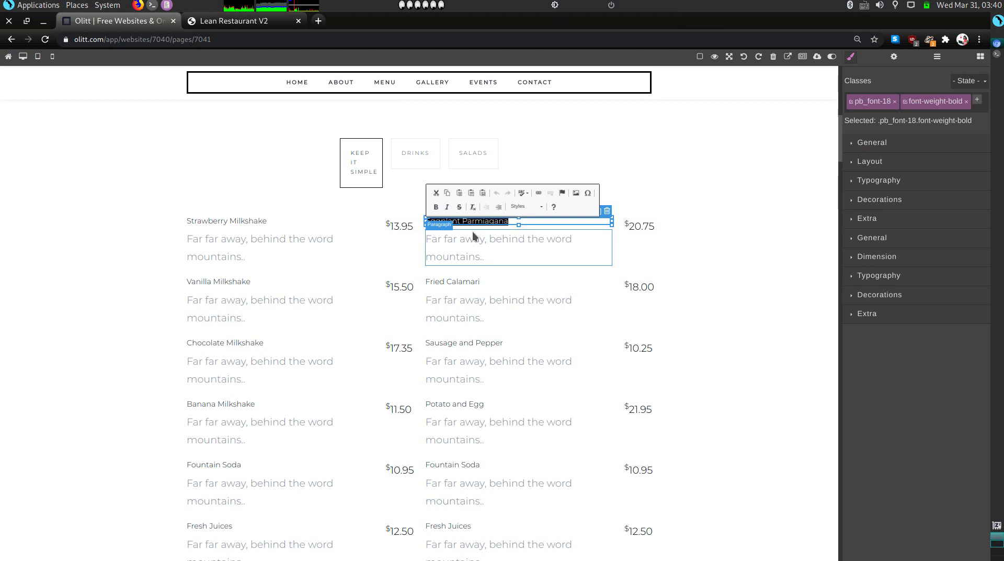
pyautogui.write('Ch')
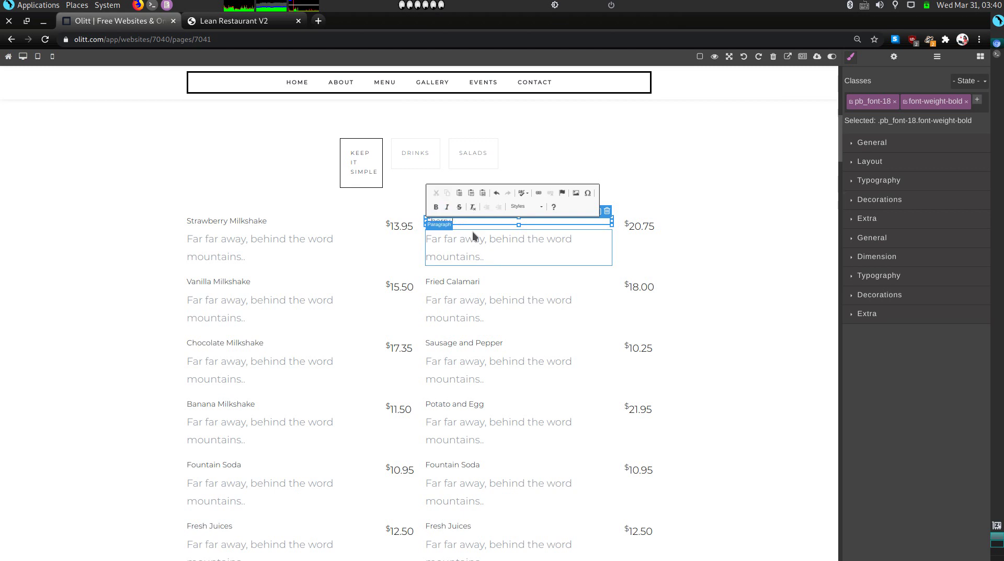
pyautogui.write('erry Vanilla Milkshake')
# Replace the Fried Calamari heading in the second menu column with "Mexican Chocolate"
pyautogui.doubleClick(448, 280)
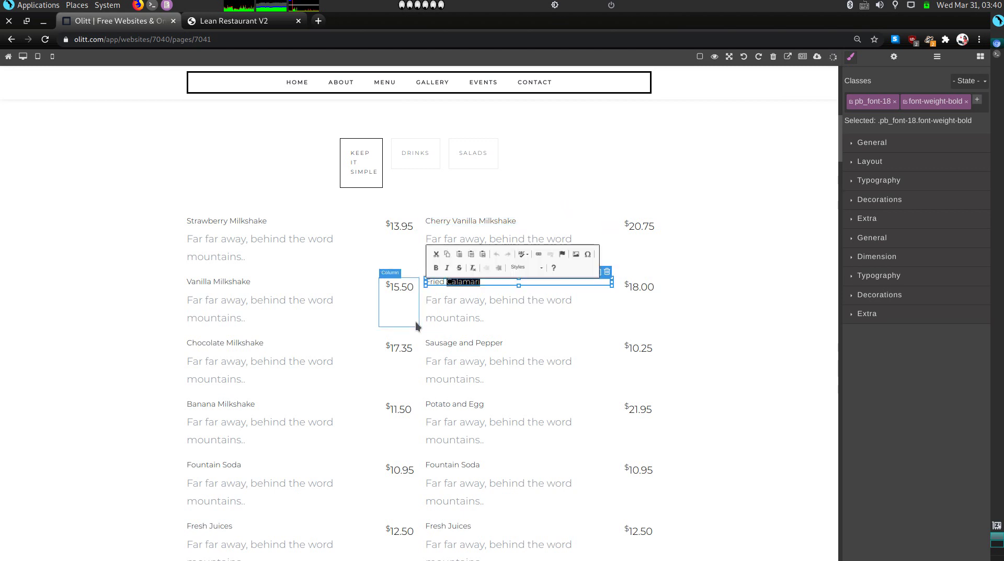
pyautogui.press('BackSpace')
pyautogui.press('BackSpace')
pyautogui.press('BackSpace')
pyautogui.press('BackSpace')
pyautogui.press('BackSpace')
pyautogui.press('BackSpace')
pyautogui.press('BackSpace')
pyautogui.write('Mexican')
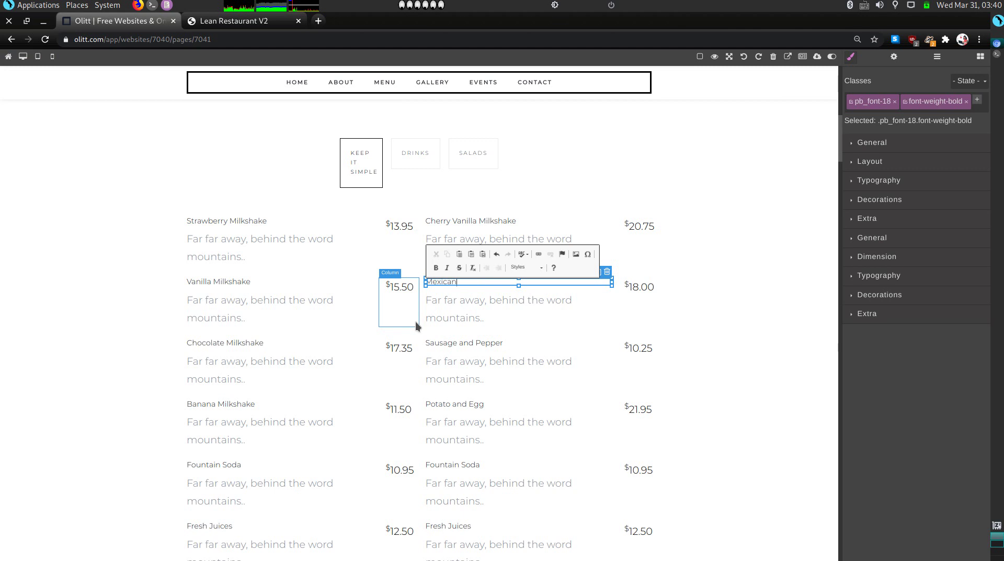
pyautogui.write(' Chocolate')
# Replace the Sausage and Pepper heading in the second menu column with "Mounds Bar Milkshake"
pyautogui.click(455, 342)
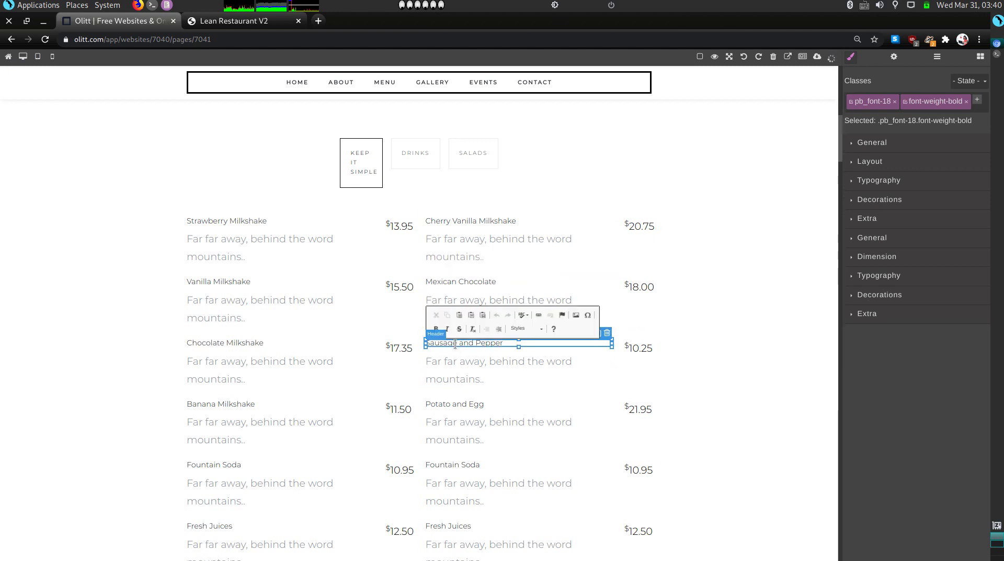
pyautogui.tripleClick(455, 342)
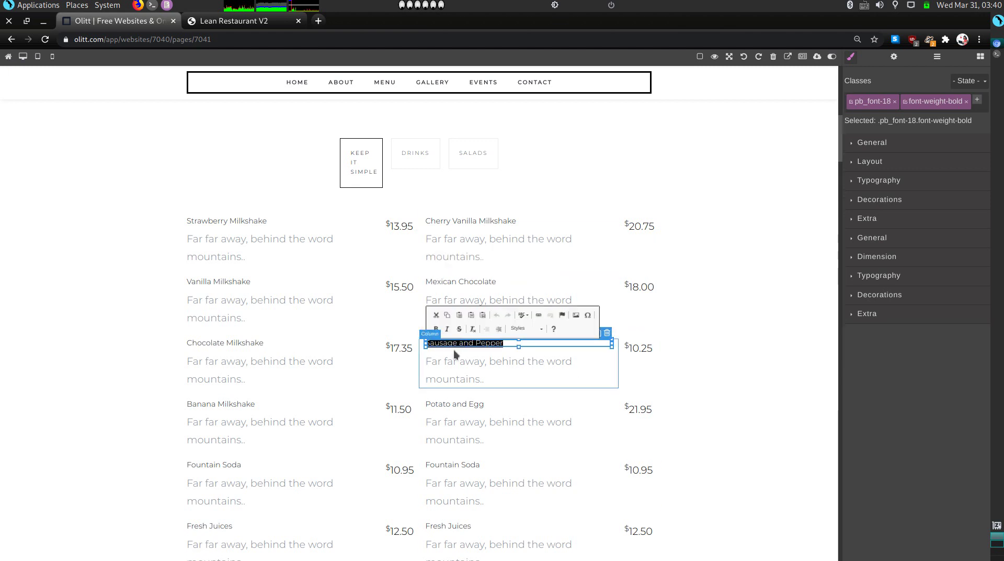
pyautogui.write('Mounds Ba')
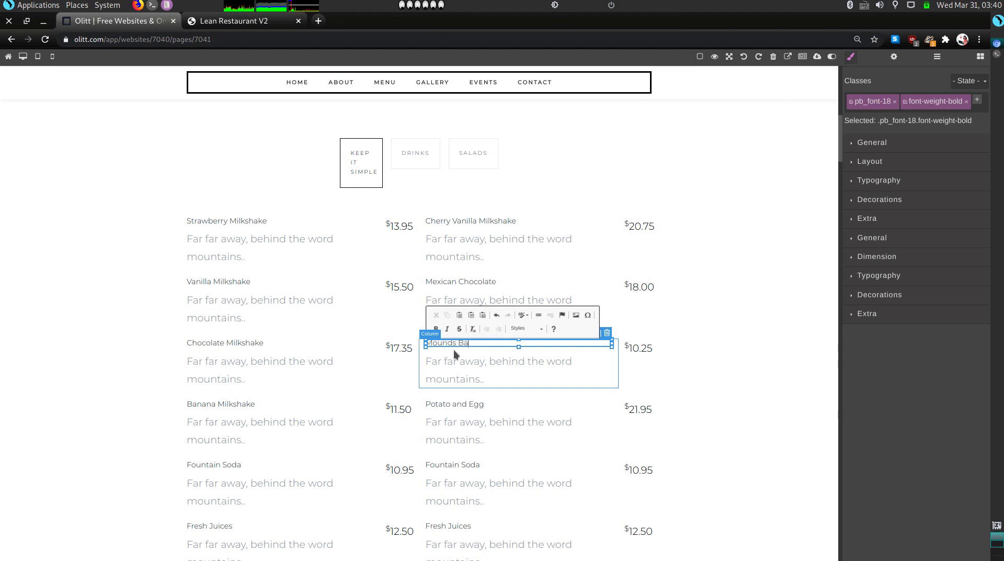
pyautogui.write('r Milkshake')
# Replace the Potato and Egg heading in the second menu column with "Cherry Milkshake"
pyautogui.click(462, 405)
pyautogui.doubleClick(487, 404)
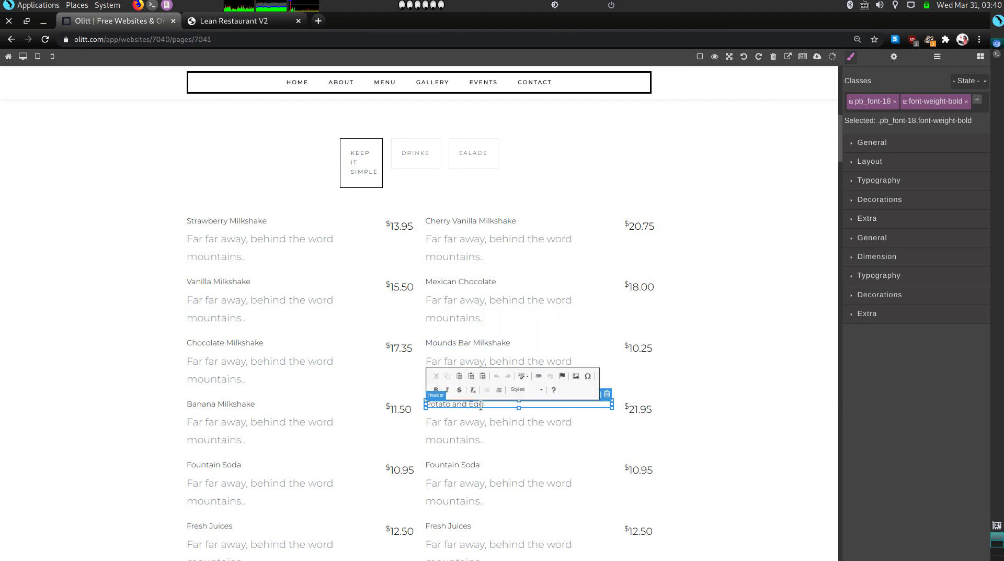
pyautogui.hotkey('ctrl', 'shift', 'Left')
pyautogui.hotkey('ctrl', 'shift', 'Left')
pyautogui.hotkey('ctrl', 'shift', 'Left')
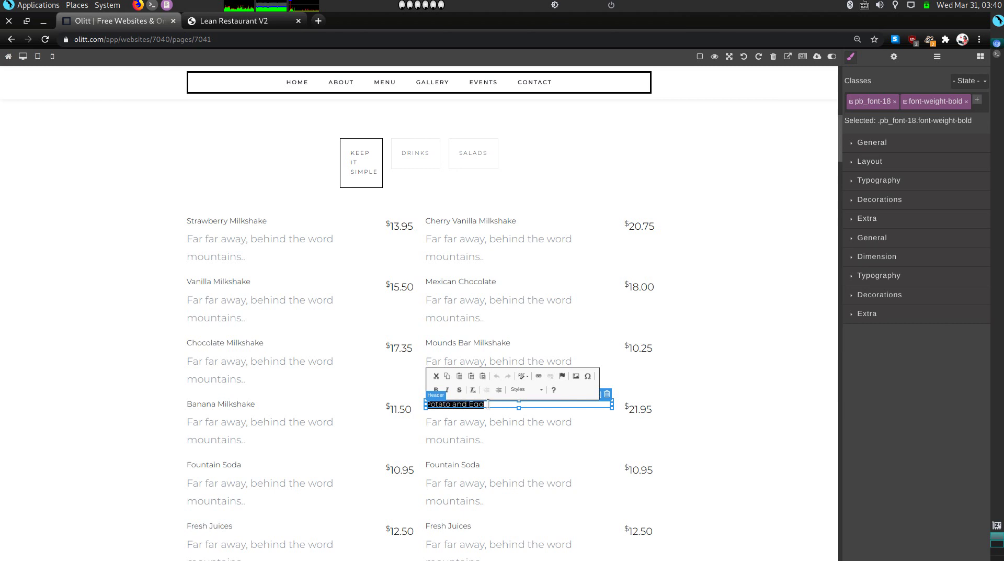
pyautogui.press('BackSpace')
pyautogui.write('Cherry ')
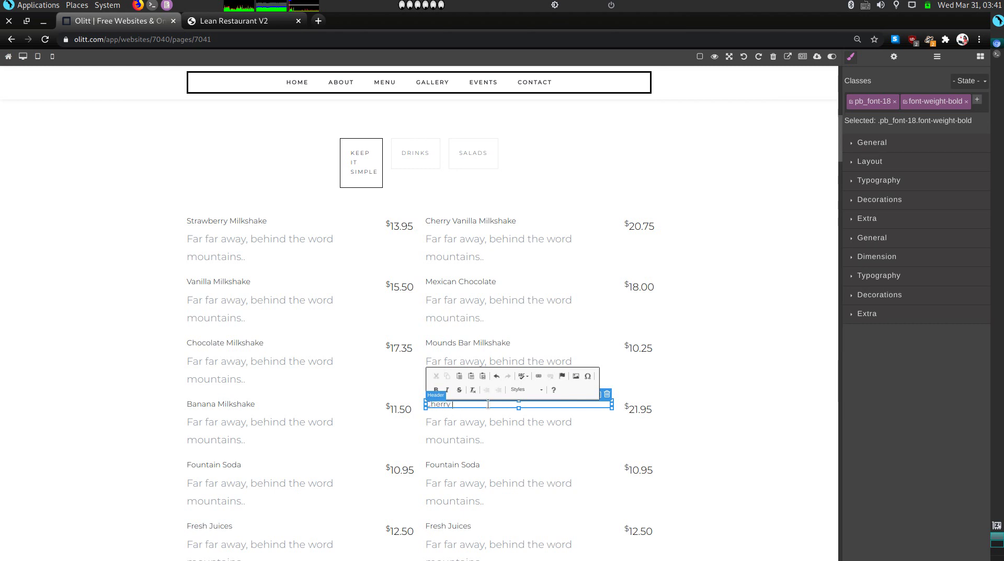
pyautogui.write('Milkshake')
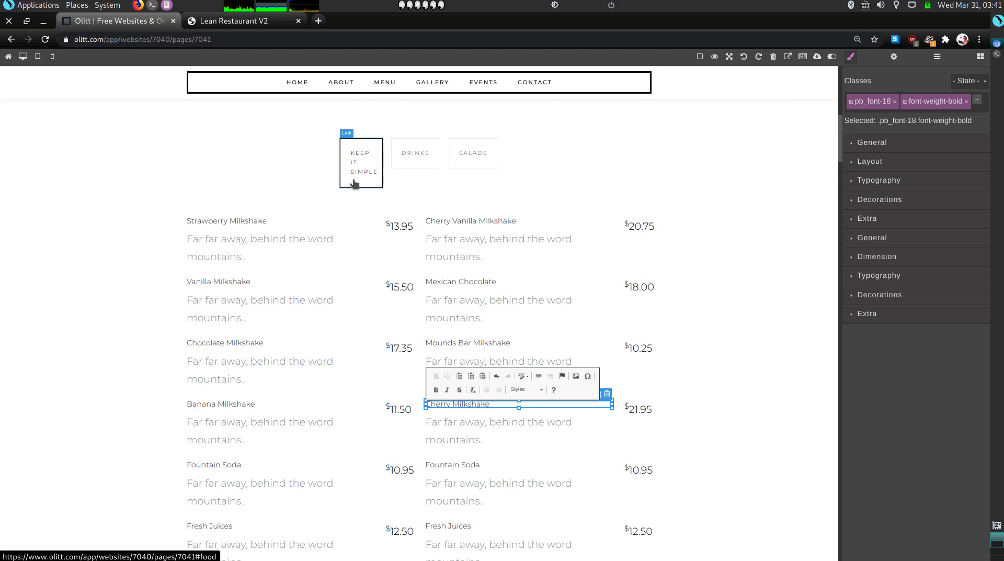
pyautogui.click(516, 430)
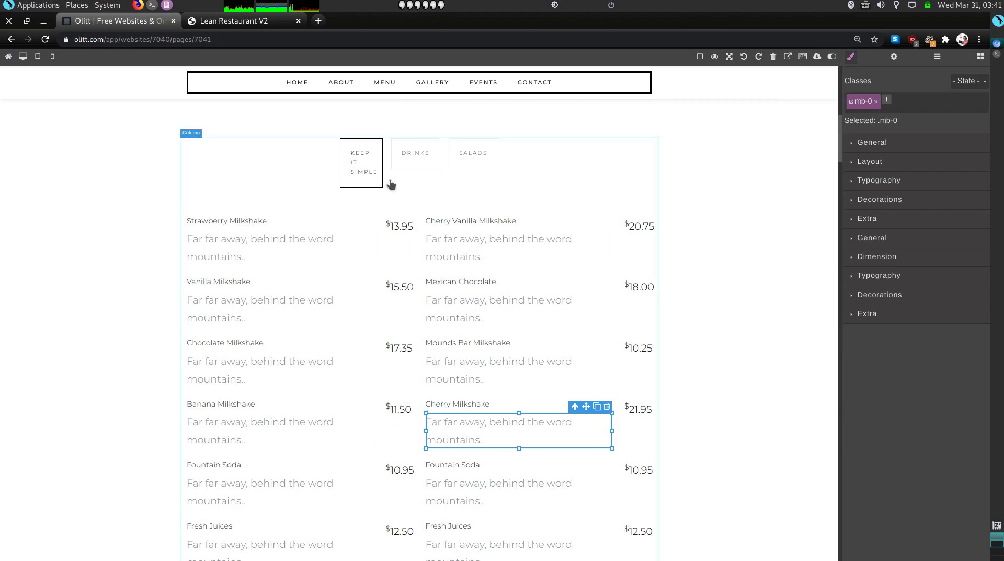
pyautogui.click(215, 247)
pyautogui.click(221, 307)
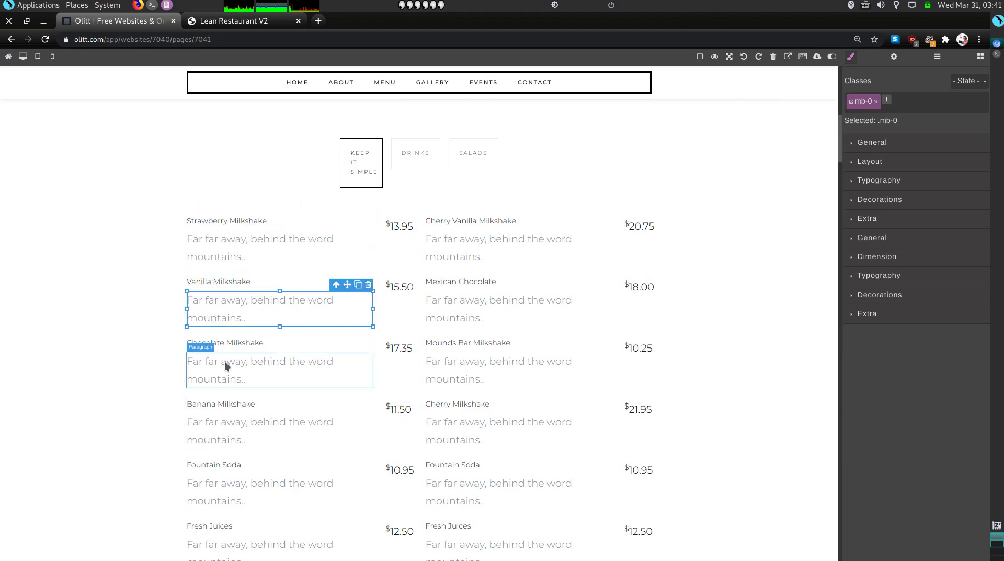
pyautogui.scroll(10, 227, 418)
pyautogui.scroll(-5, 407, 359)
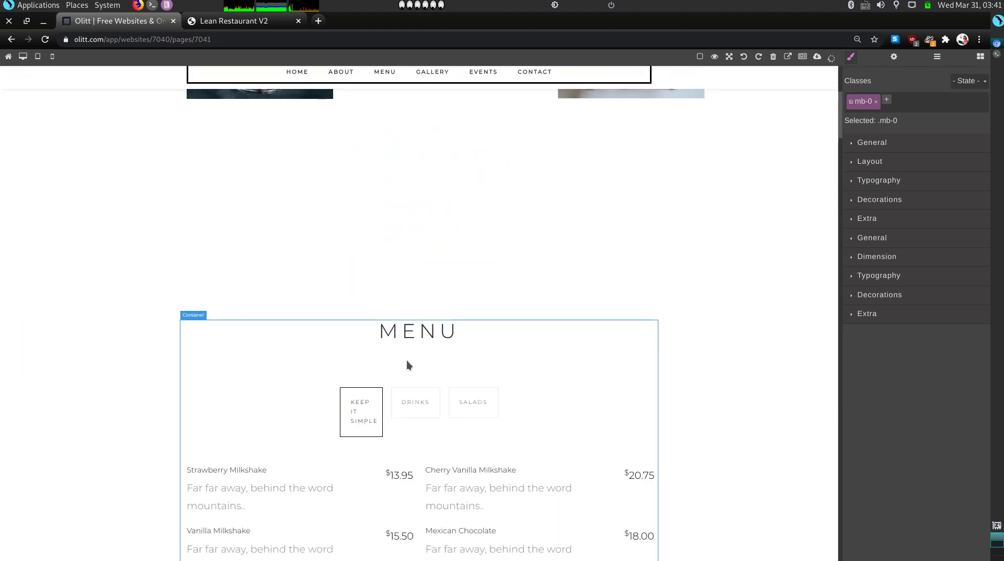
pyautogui.scroll(-4, 407, 360)
pyautogui.scroll(-2, 170, 432)
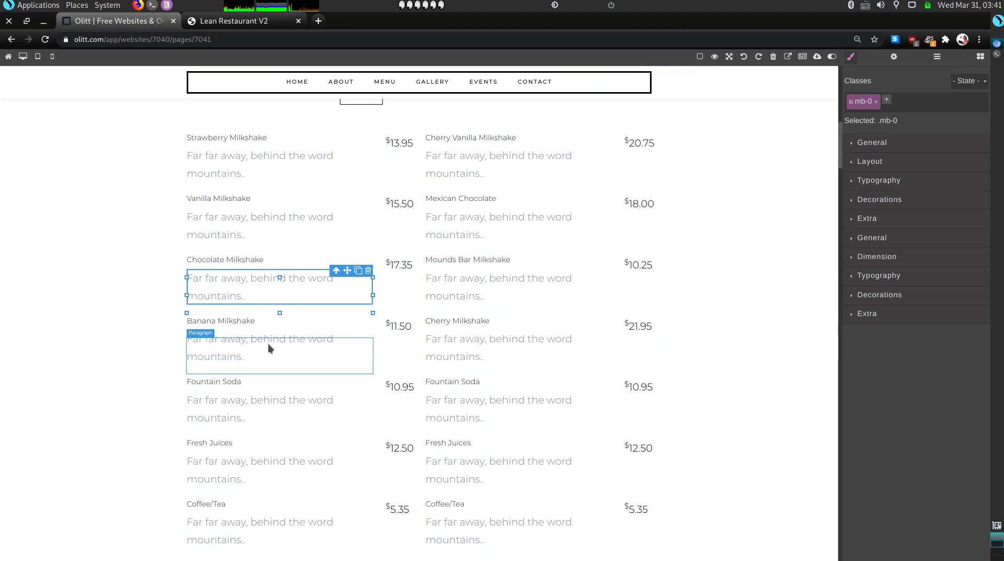
pyautogui.scroll(2, 513, 302)
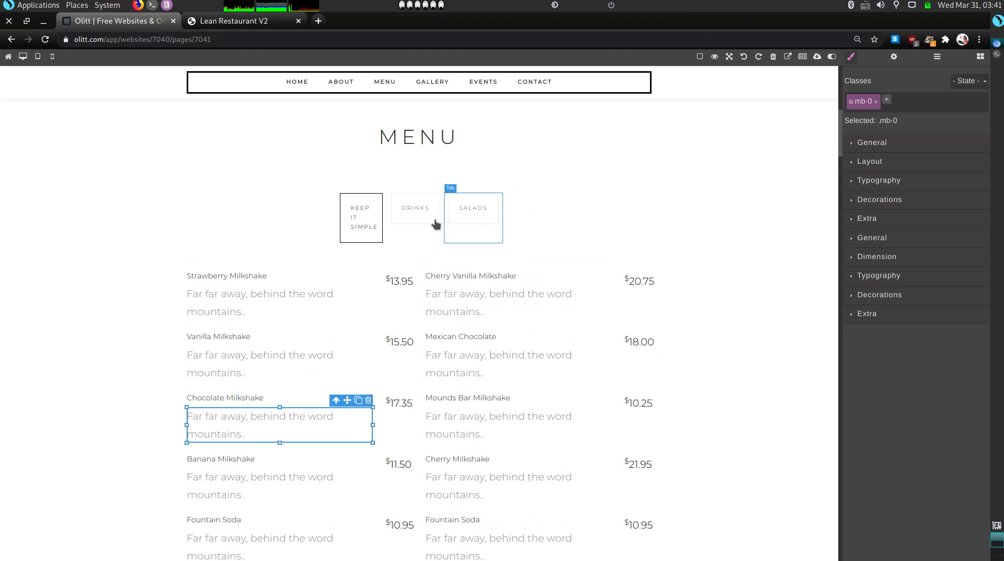
# Rename the Drinks tab of the menu section to "I DARE YOU"
pyautogui.click(419, 221)
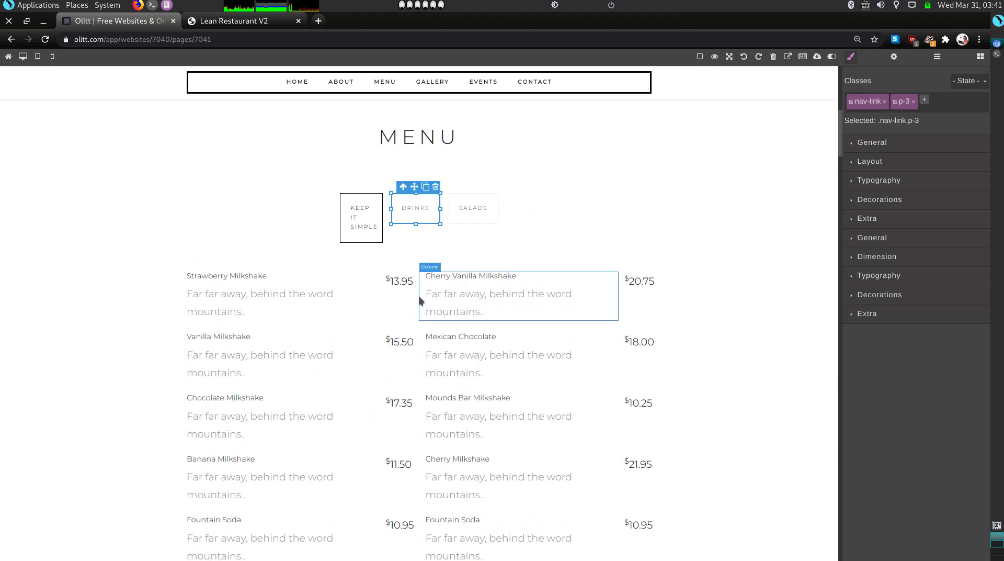
pyautogui.doubleClick(417, 208)
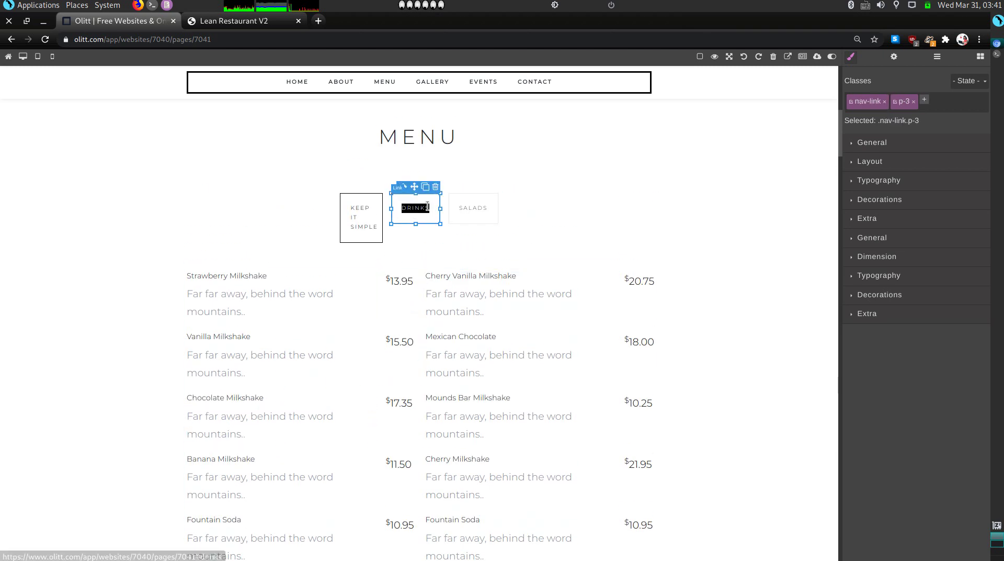
pyautogui.write('I DARE YOU')
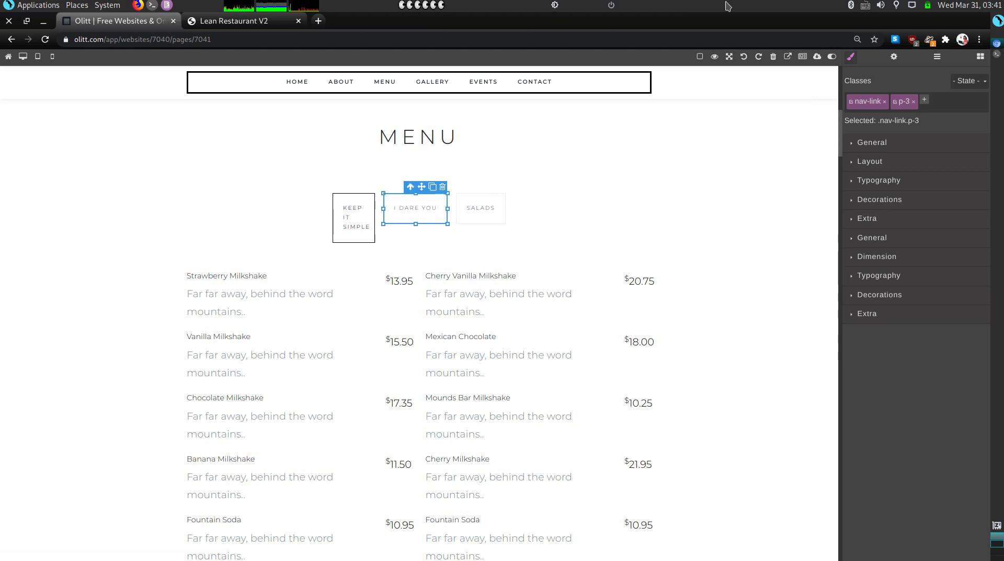
# Set the menu's first tab pane, the one holding the finished milkshake items, to Inactive
pyautogui.scroll(-1, 195, 324)
pyautogui.scroll(-4, 195, 324)
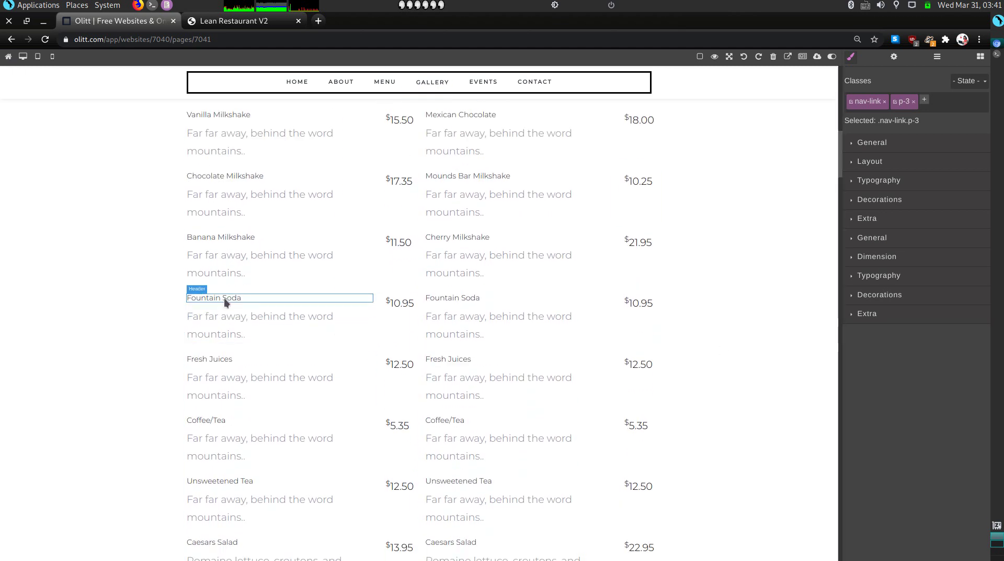
pyautogui.scroll(3, 454, 315)
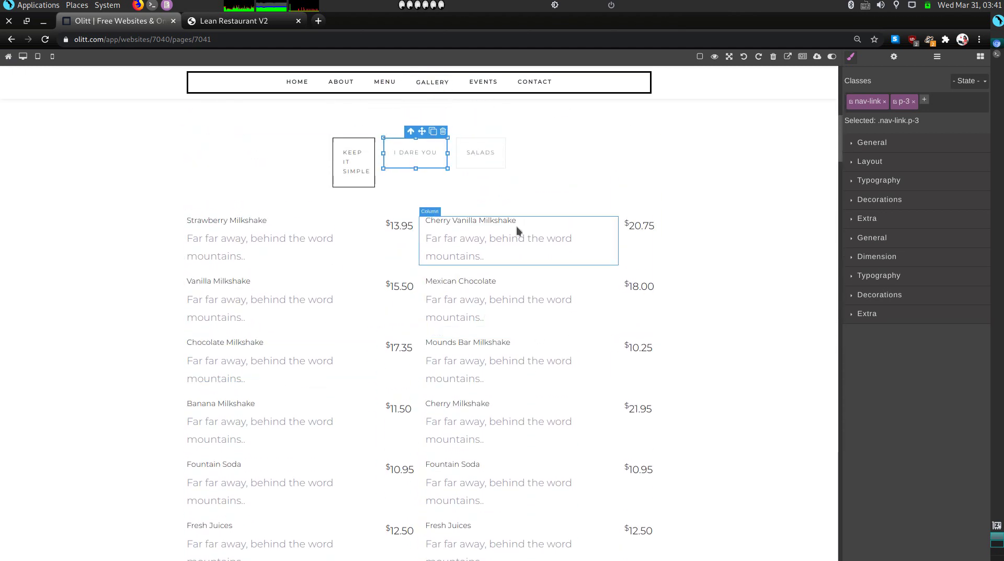
pyautogui.click(197, 204)
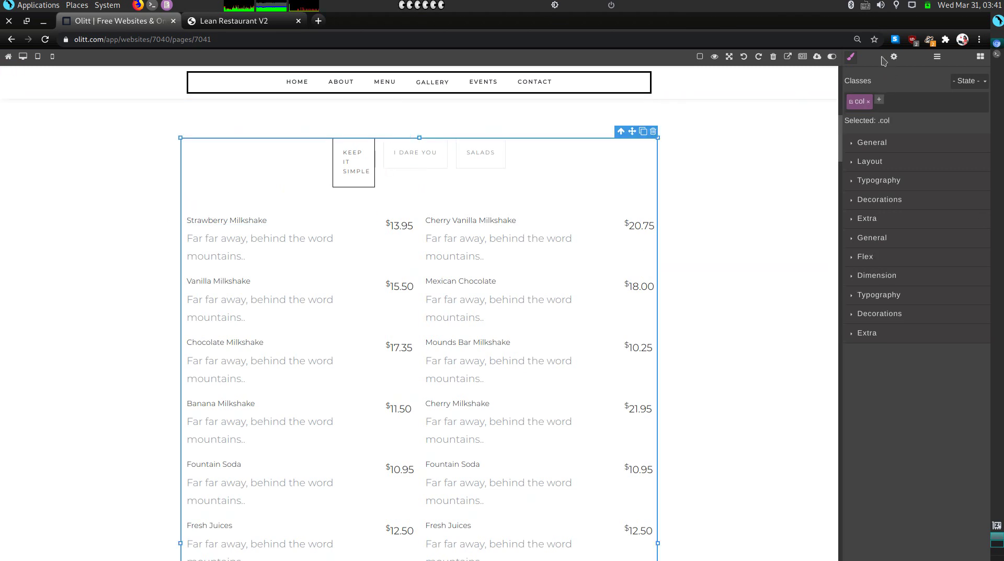
pyautogui.click(937, 56)
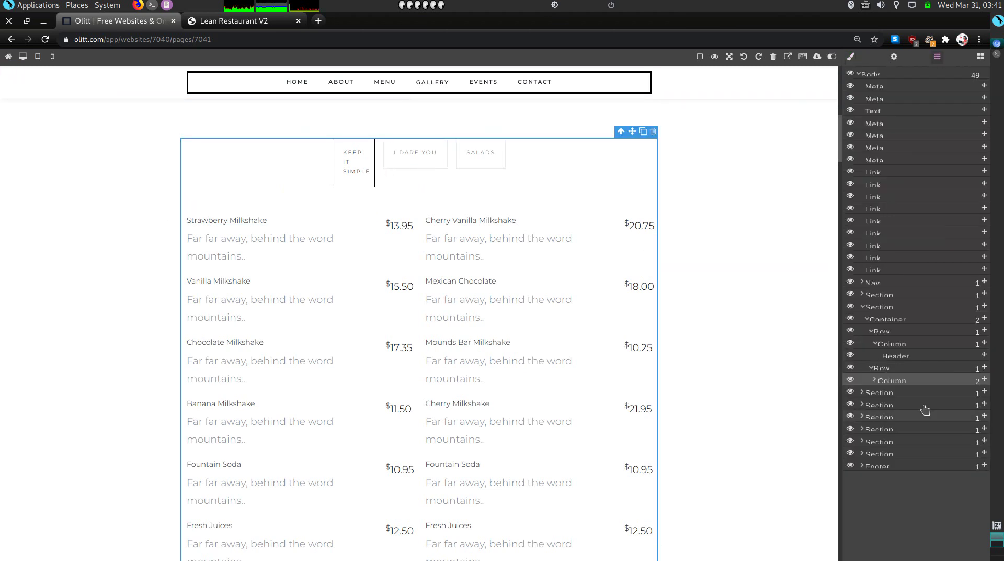
pyautogui.click(875, 379)
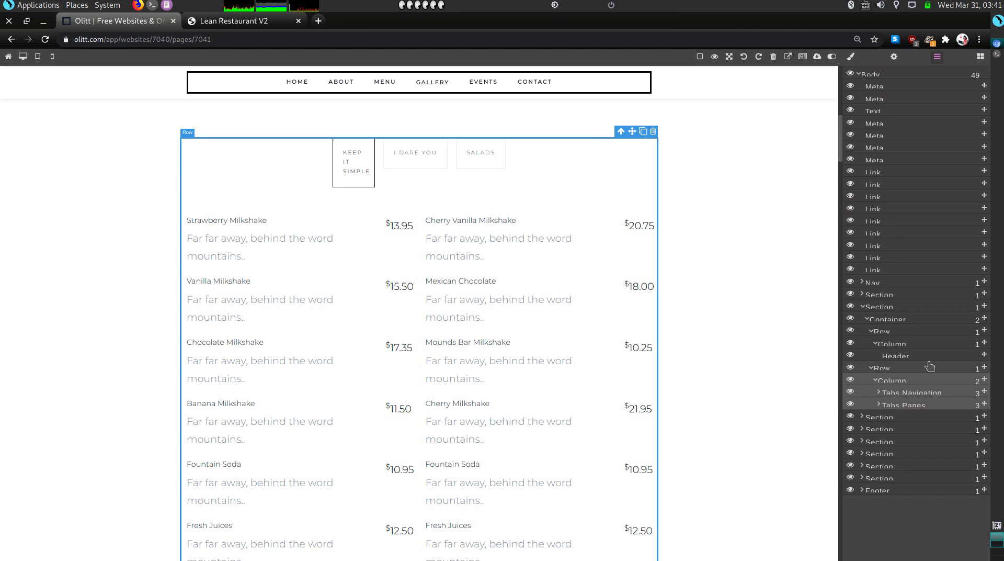
pyautogui.click(890, 404)
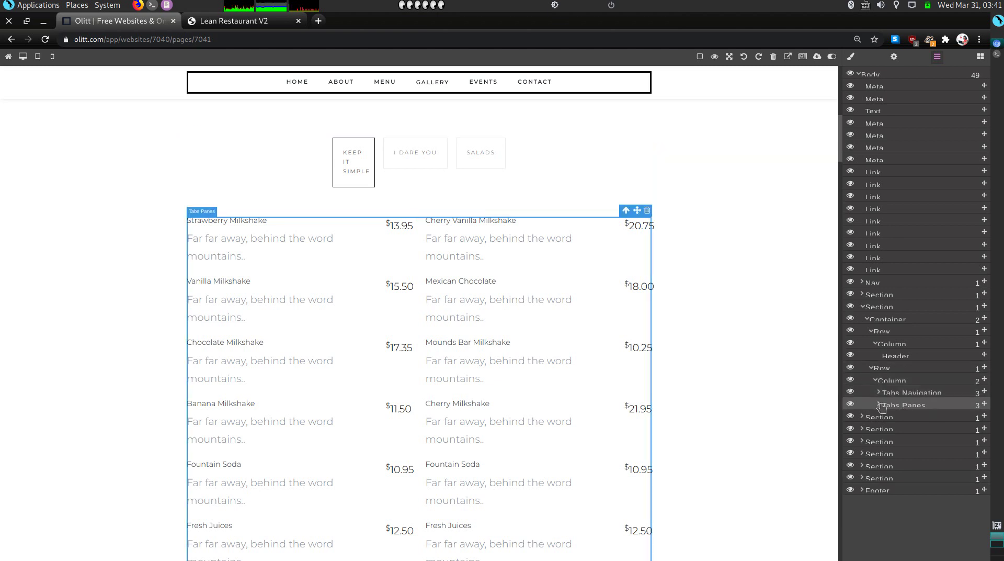
pyautogui.click(880, 406)
pyautogui.click(890, 418)
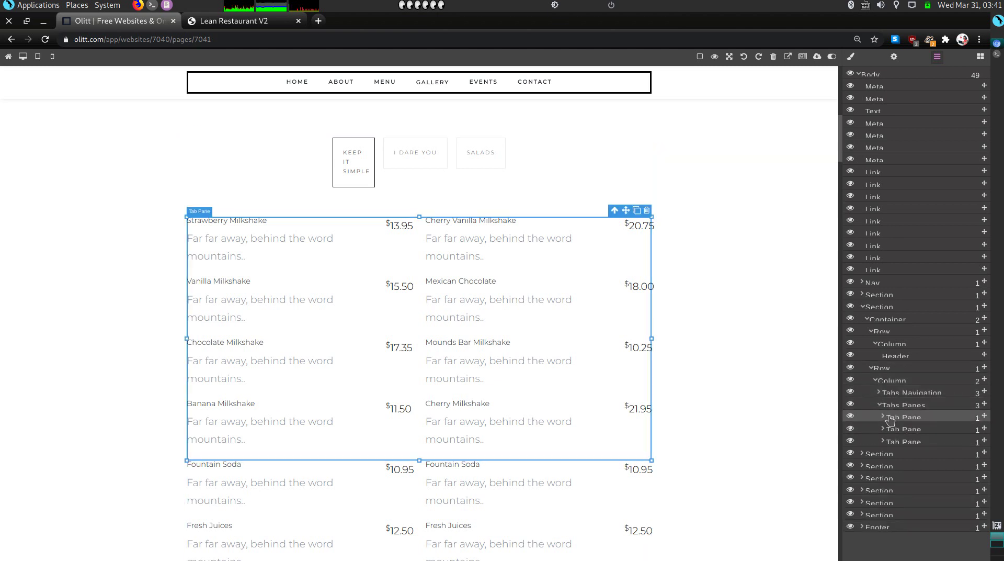
pyautogui.click(895, 56)
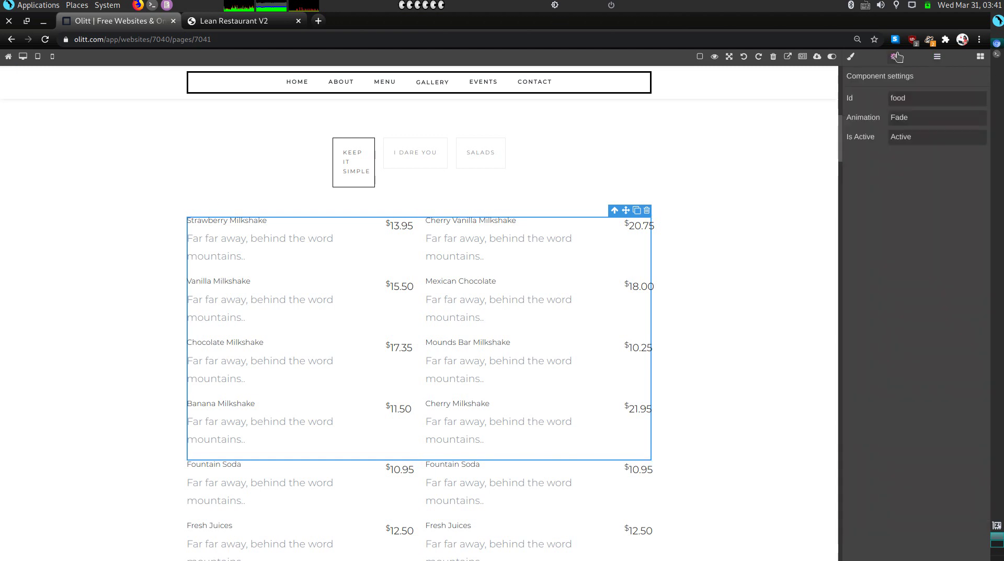
pyautogui.click(898, 139)
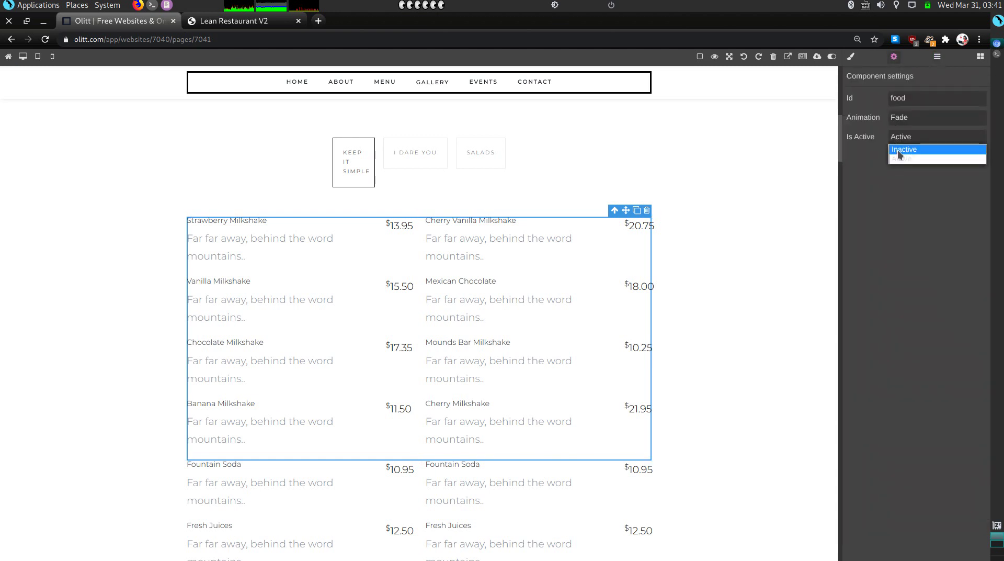
pyautogui.click(899, 151)
# Replace the Fountain Soda heading in the first menu column with "Salted Caramel Milkshake"
pyautogui.scroll(-3, 414, 413)
pyautogui.scroll(2, 414, 382)
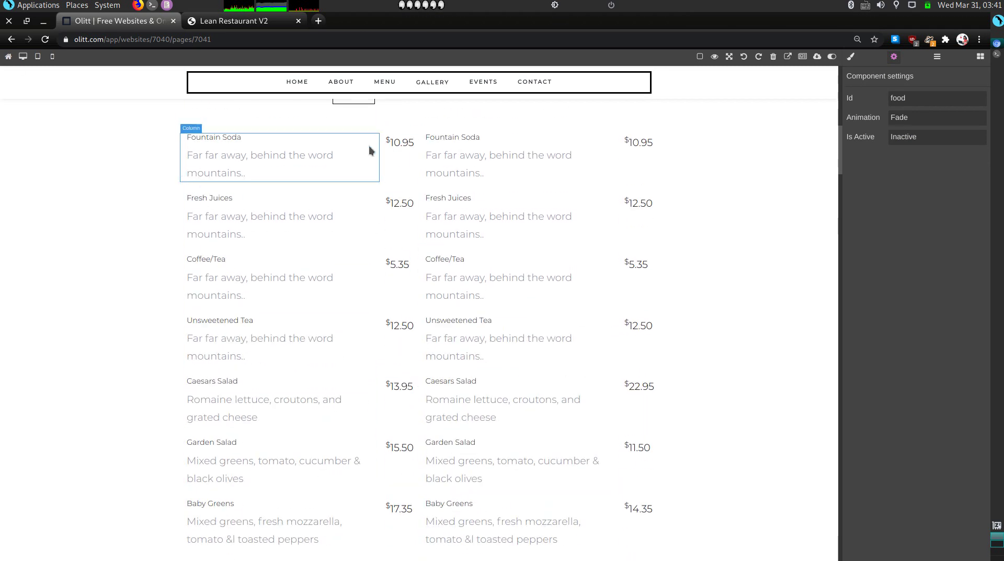
pyautogui.scroll(3, 209, 162)
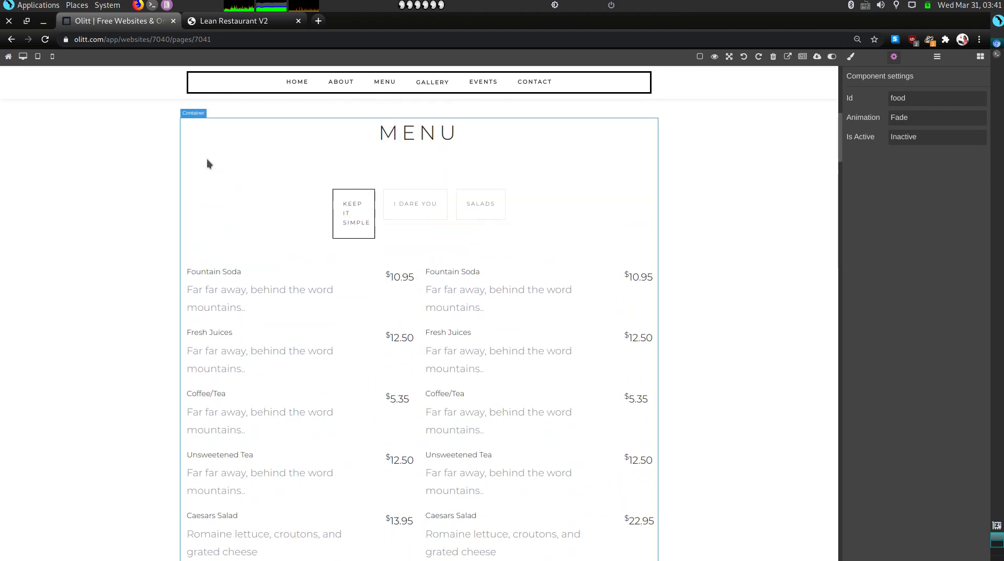
pyautogui.click(233, 275)
pyautogui.tripleClick(248, 277)
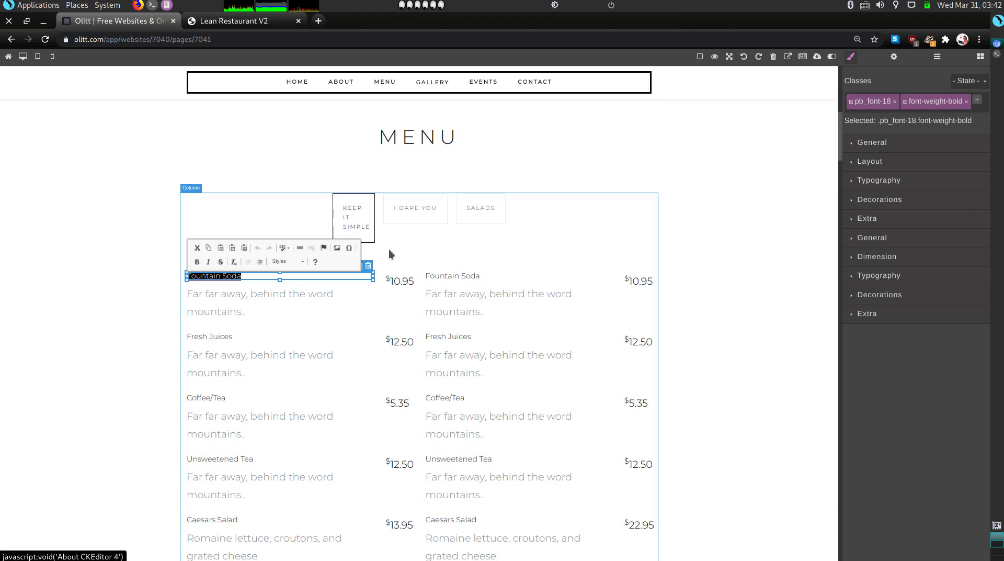
pyautogui.write('Salted Caramel ')
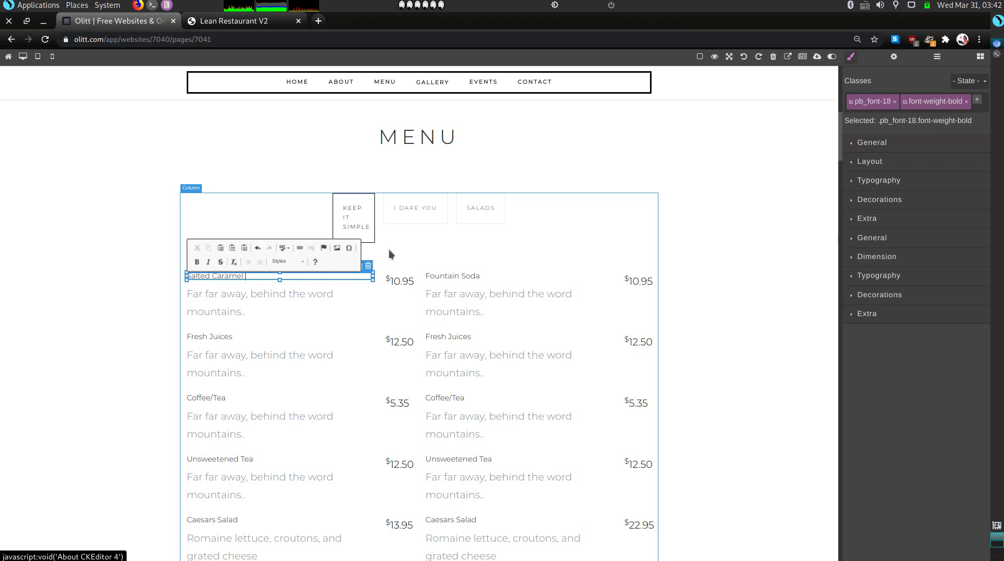
pyautogui.write('Milkshake')
# Replace the Salted Caramel Milkshake's placeholder description with "A cool combo of vanilla and caramel"
pyautogui.click(244, 305)
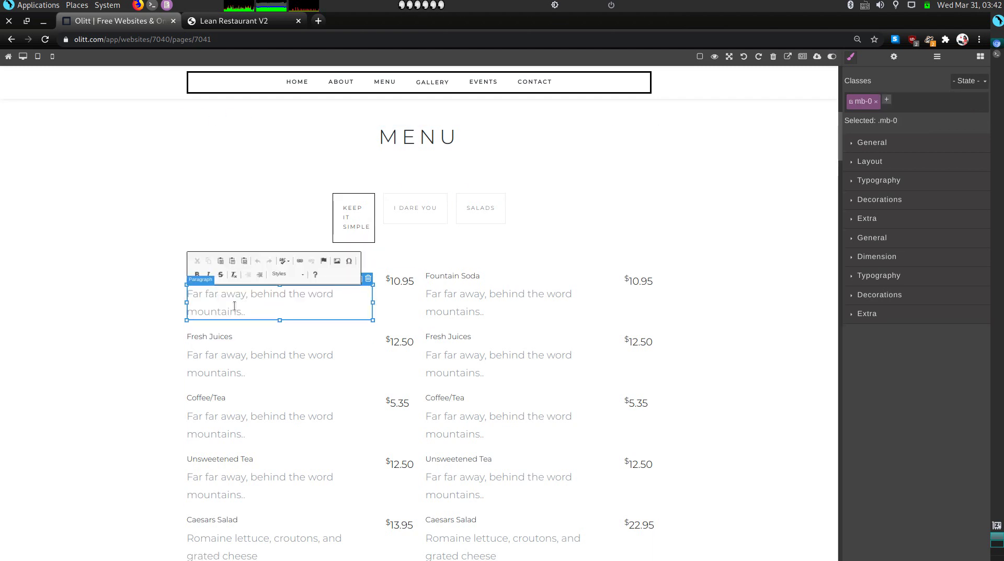
pyautogui.tripleClick(234, 306)
pyautogui.write('A cool com')
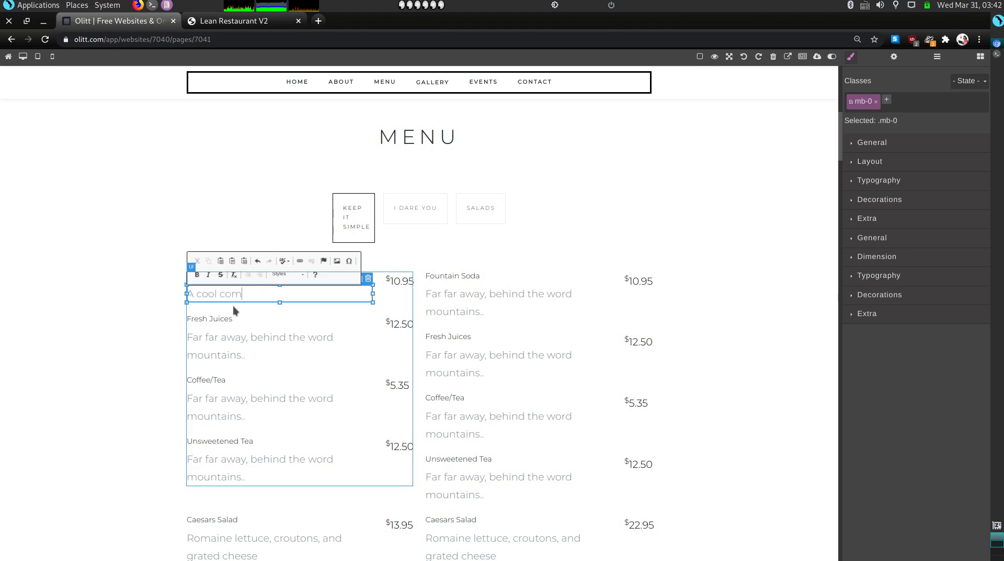
pyautogui.write('bo of vanilla and caramel')
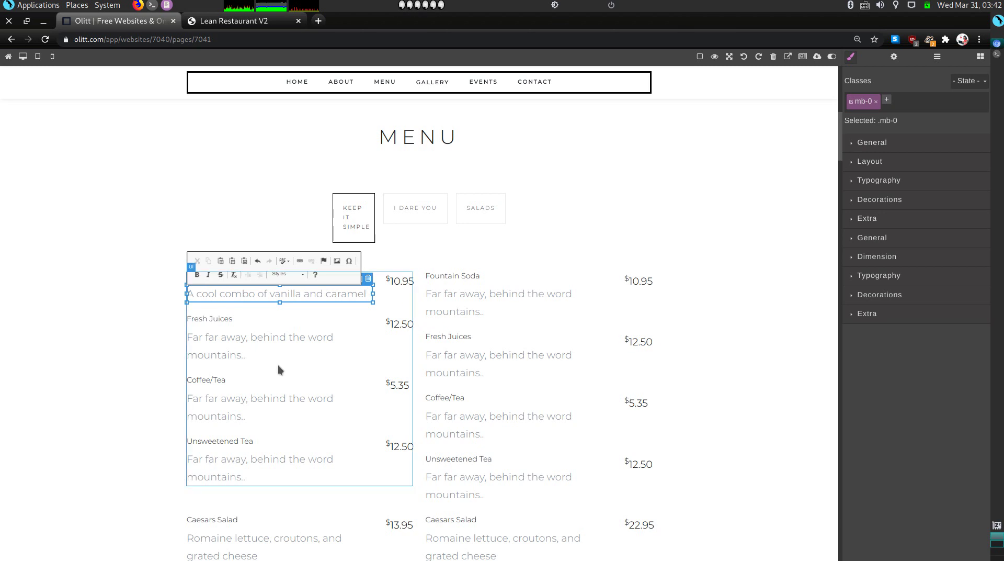
# Replace the Fresh Juices heading in the first menu column with "Tiramisu Milkshake"
pyautogui.tripleClick(218, 318)
pyautogui.press('BackSpace')
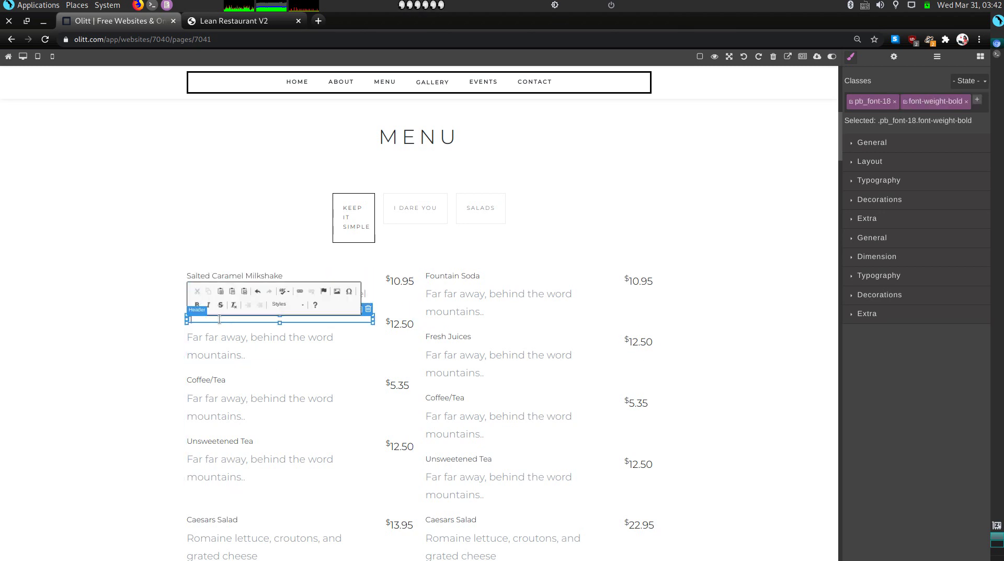
pyautogui.write('Tiramisu Milkshake')
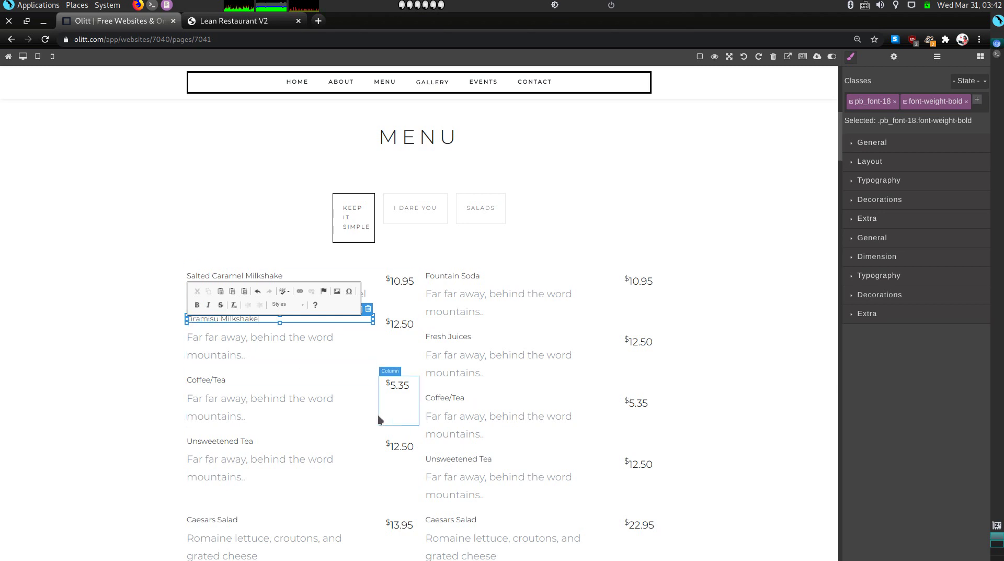
# Replace the Tiramisu Milkshake's placeholder description with "A cool combo of chocolate, cinnamon and coffee"
pyautogui.click(238, 346)
pyautogui.doubleClick(238, 346)
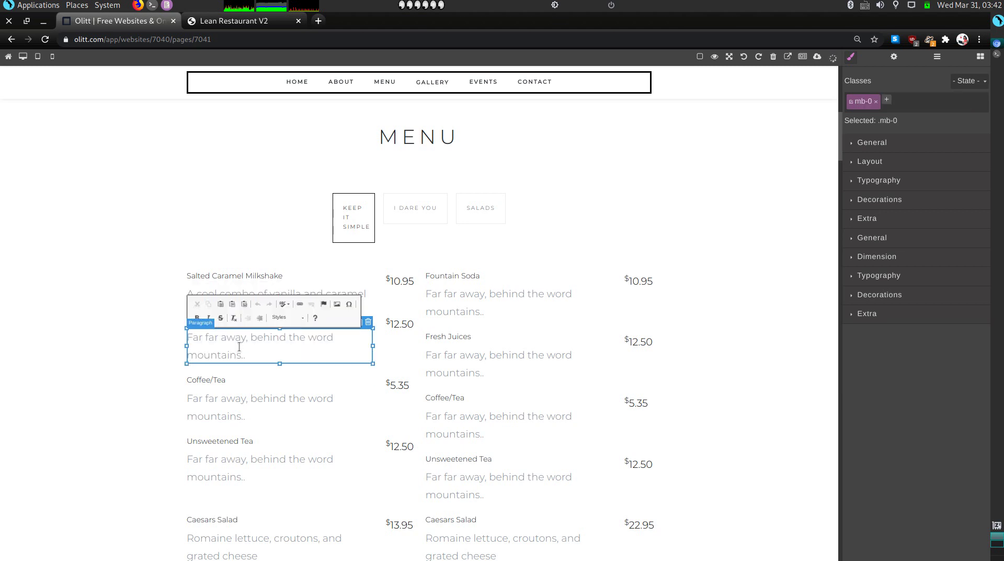
pyautogui.tripleClick(231, 356)
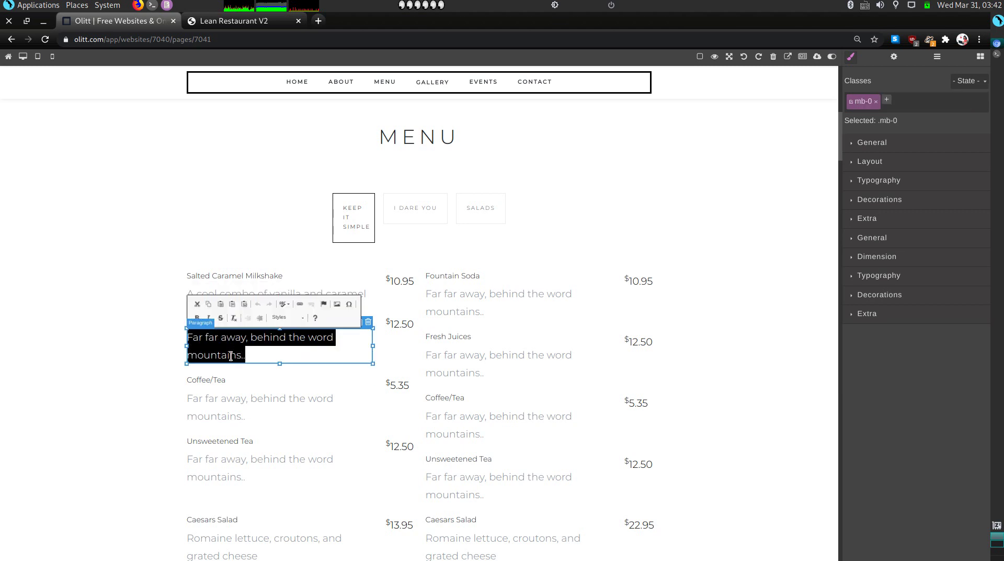
pyautogui.write('A Co')
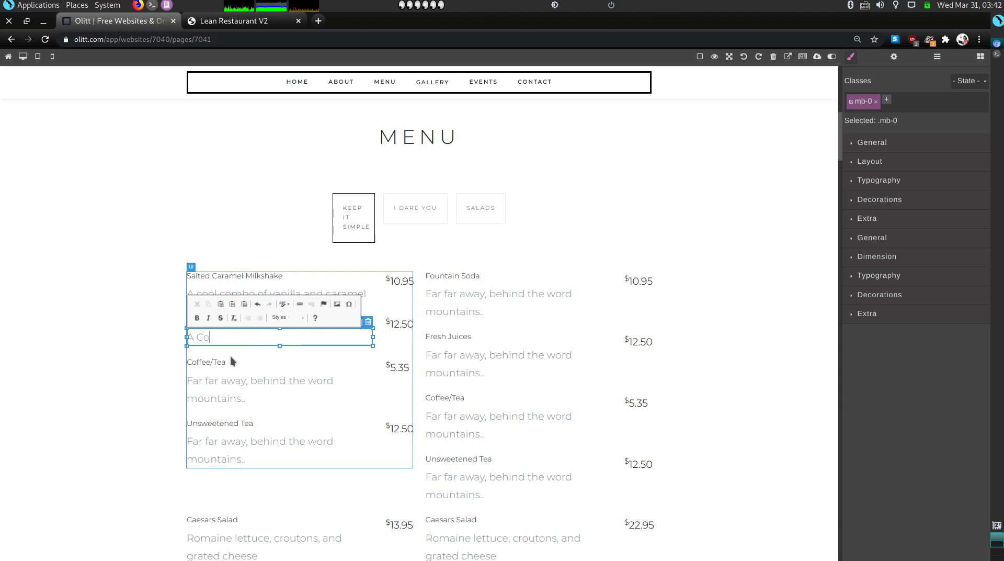
pyautogui.write('ol combo of chocolate, cina')
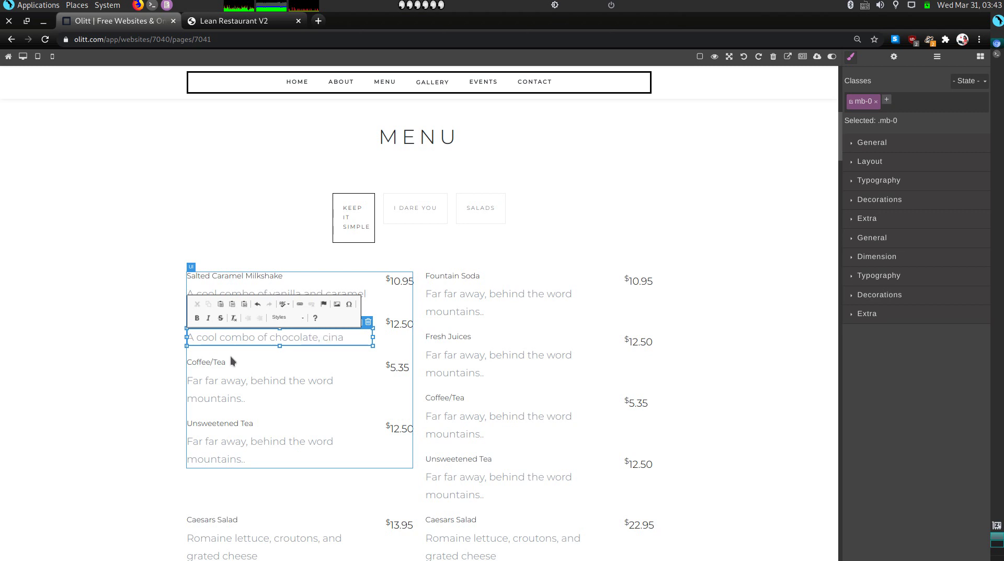
pyautogui.press('BackSpace')
pyautogui.write('namon and ')
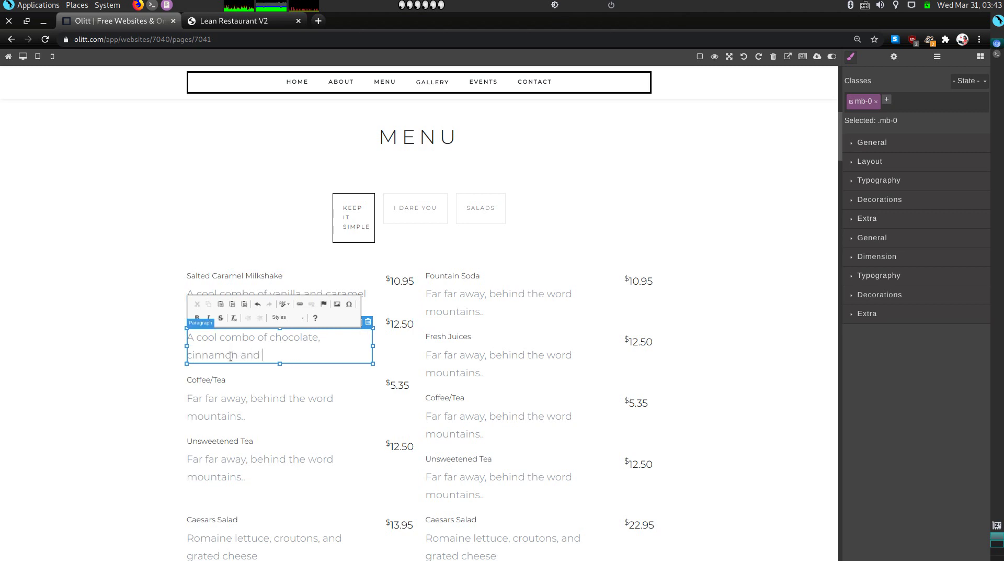
pyautogui.write('coffree')
pyautogui.press('BackSpace')
pyautogui.press('BackSpace')
pyautogui.write('ee')
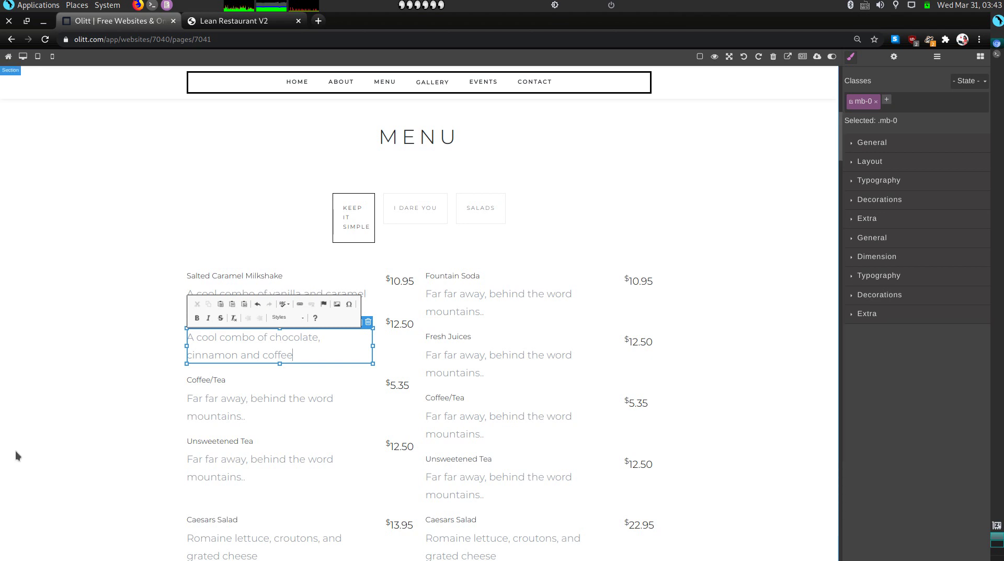
# Rename the first column's Coffee/Tea item "Key Lime Pie Milkshake" and replace its description with "A combo of vanilla, juice and graham crackers"
pyautogui.click(237, 381)
pyautogui.doubleClick(237, 381)
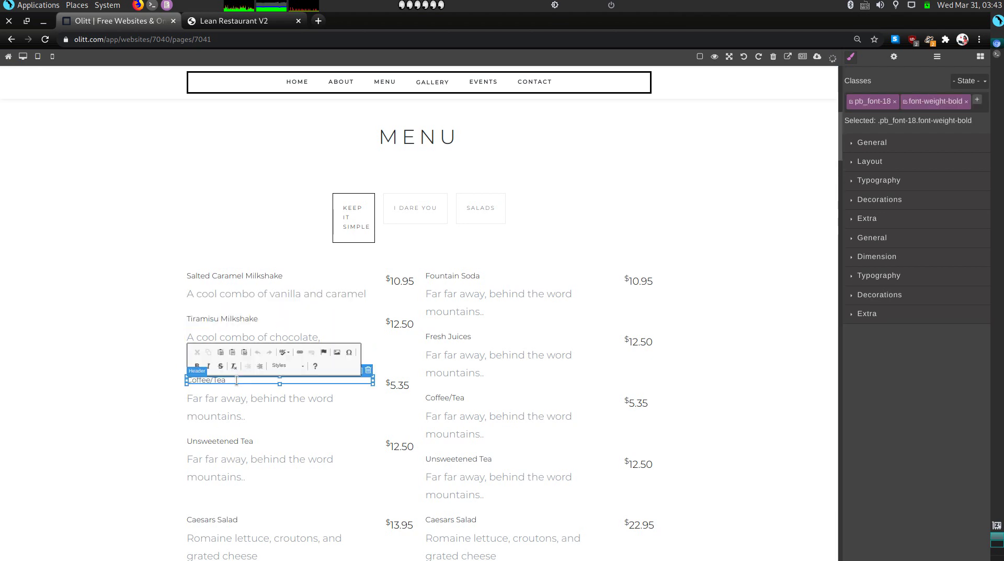
pyautogui.tripleClick(237, 381)
pyautogui.write('Key Lime Pie Milkshake')
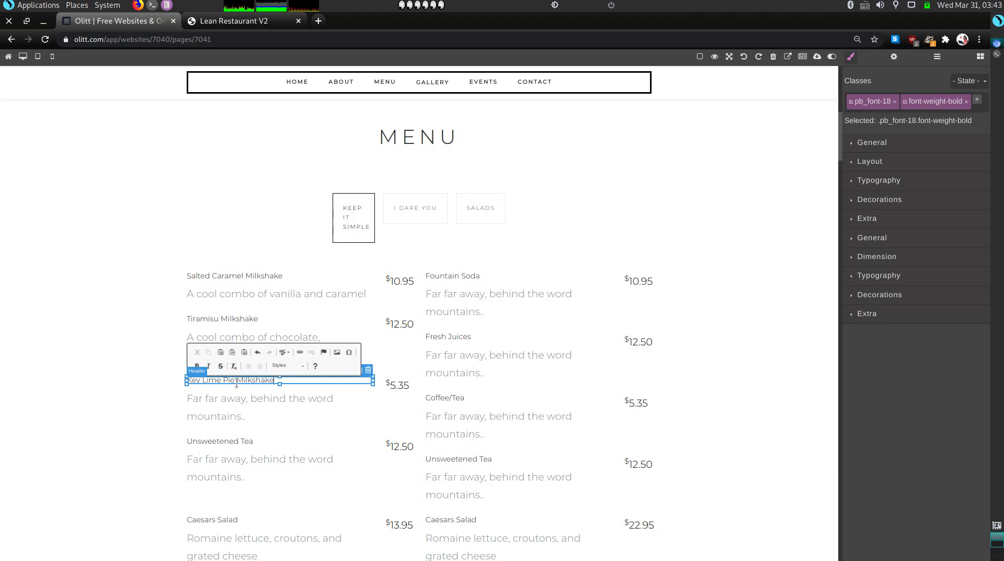
pyautogui.tripleClick(236, 413)
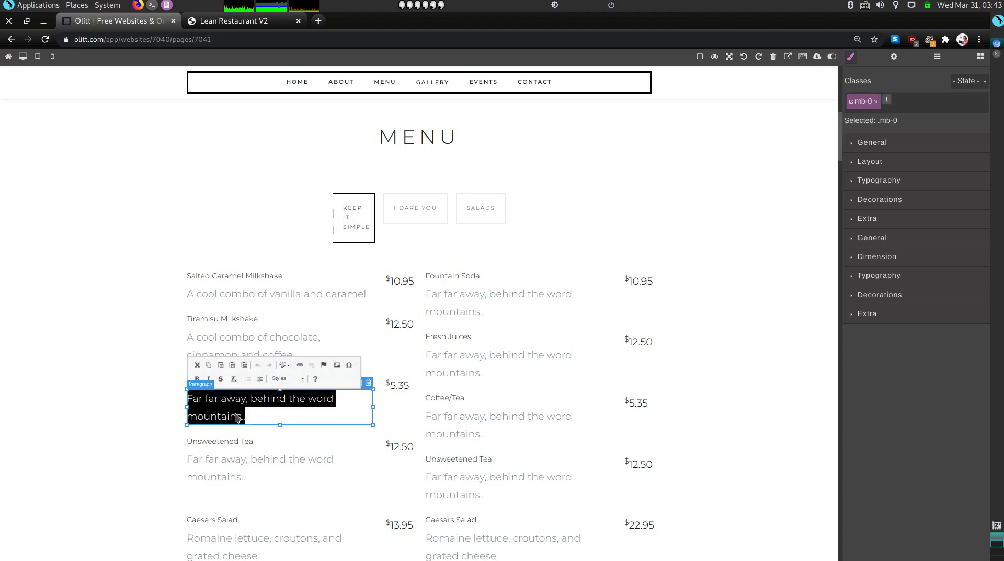
pyautogui.write('A combo')
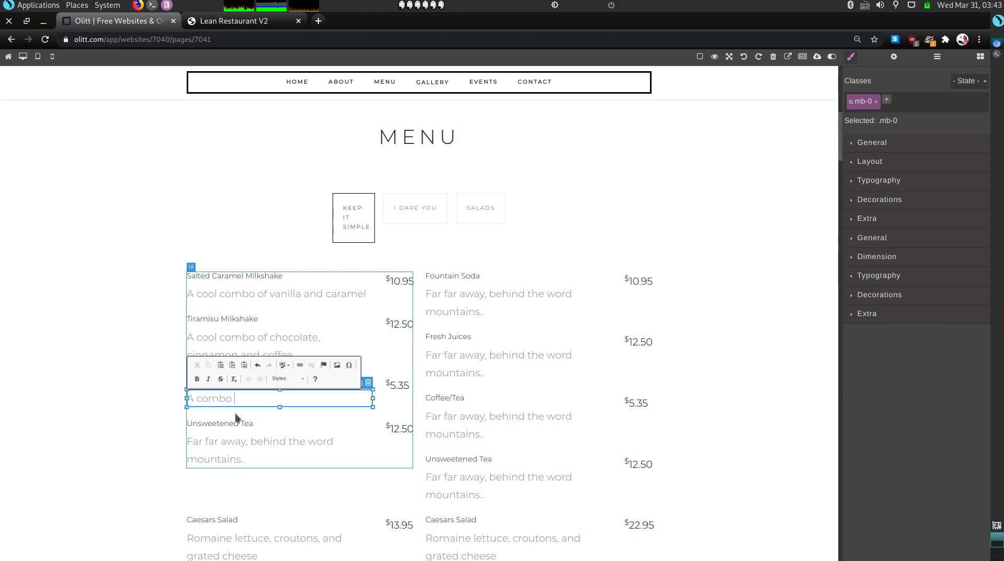
pyautogui.write(' of vanilla , juice and graham crackers')
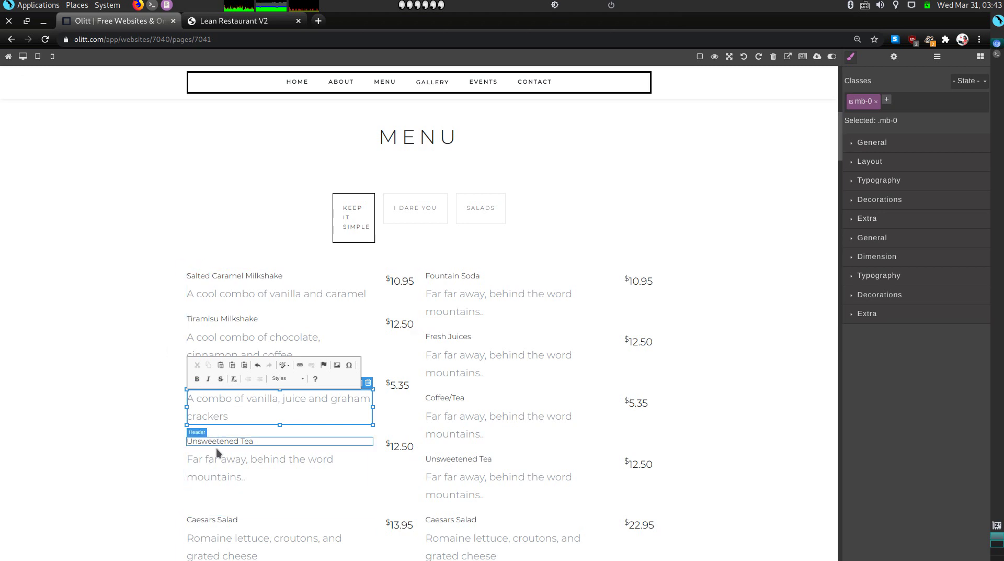
# Replace the Unsweetened Tea heading in the first menu column with "Grasshopper Milkshake"
pyautogui.click(231, 444)
pyautogui.click(230, 441)
pyautogui.doubleClick(230, 441)
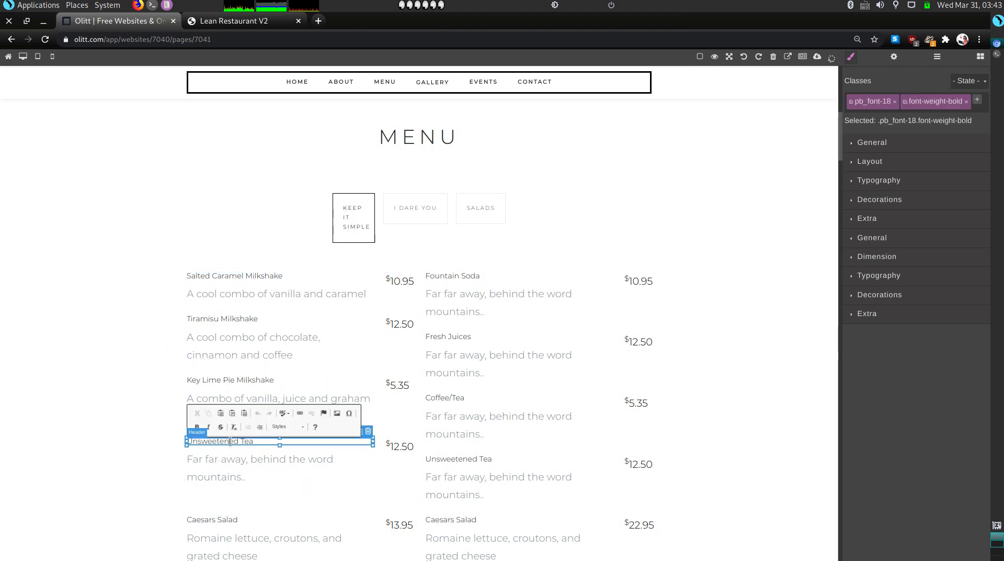
pyautogui.click(230, 440)
pyautogui.tripleClick(241, 443)
pyautogui.press('BackSpace')
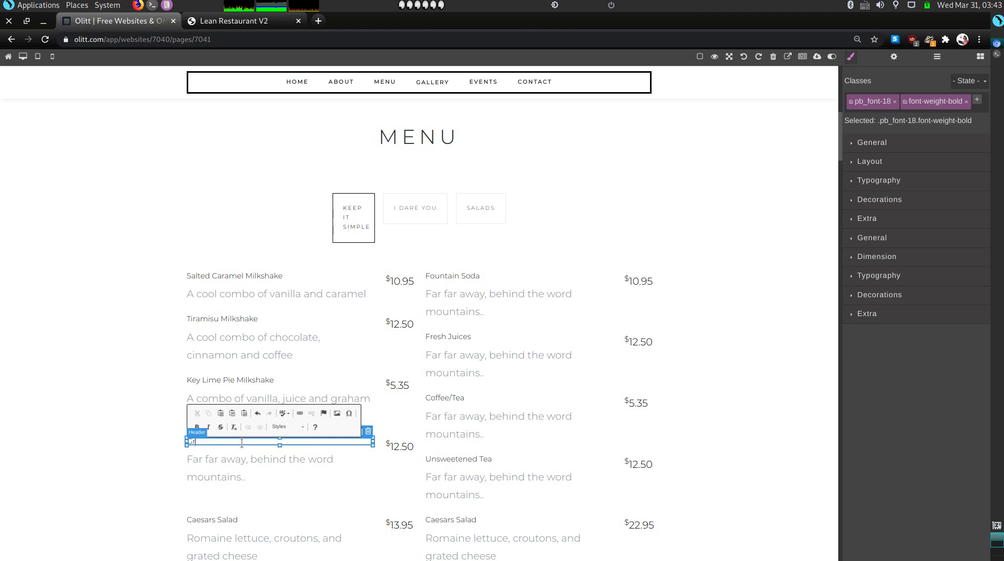
pyautogui.write('Grasshop')
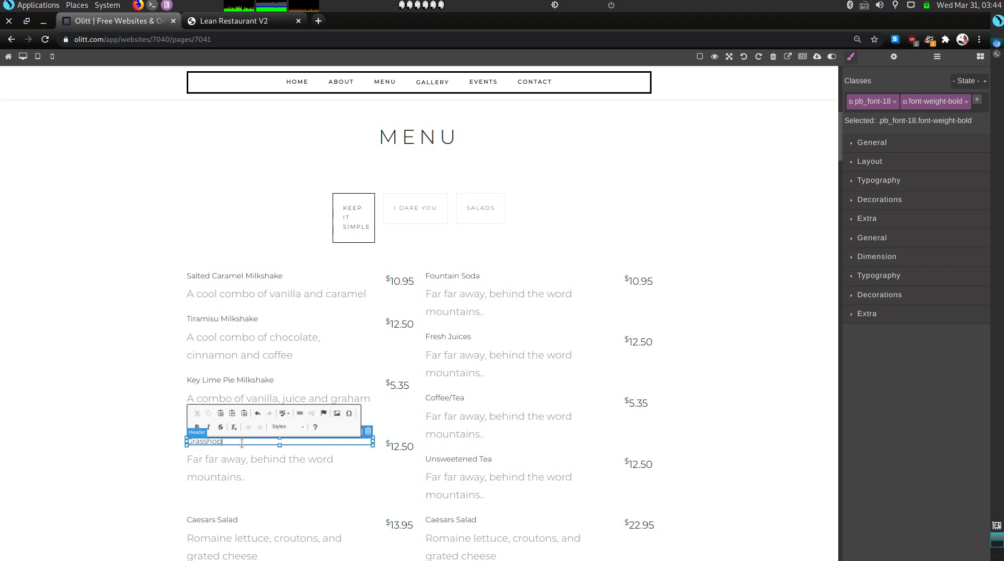
pyautogui.write('per Milkshake')
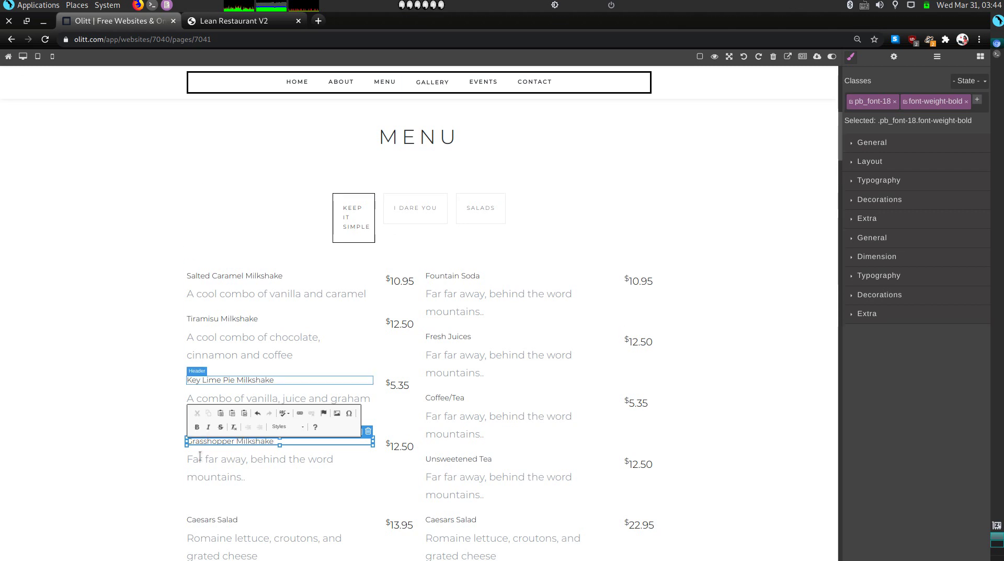
# Replace the Grasshopper Milkshake's placeholder description with "A combo of mintchocolate cookies and chocolate sandwich cookies"
pyautogui.click(233, 462)
pyautogui.tripleClick(236, 465)
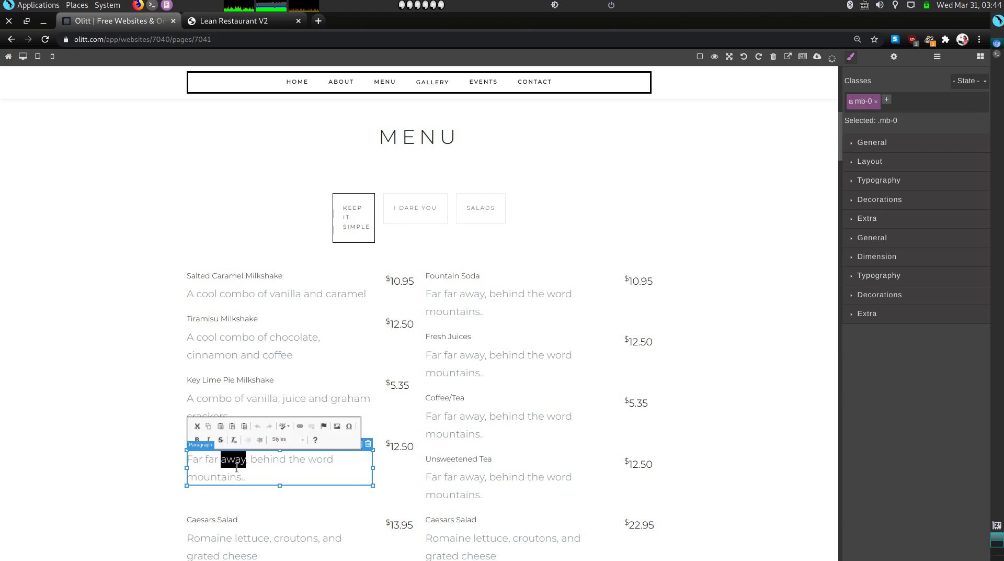
pyautogui.write('A c')
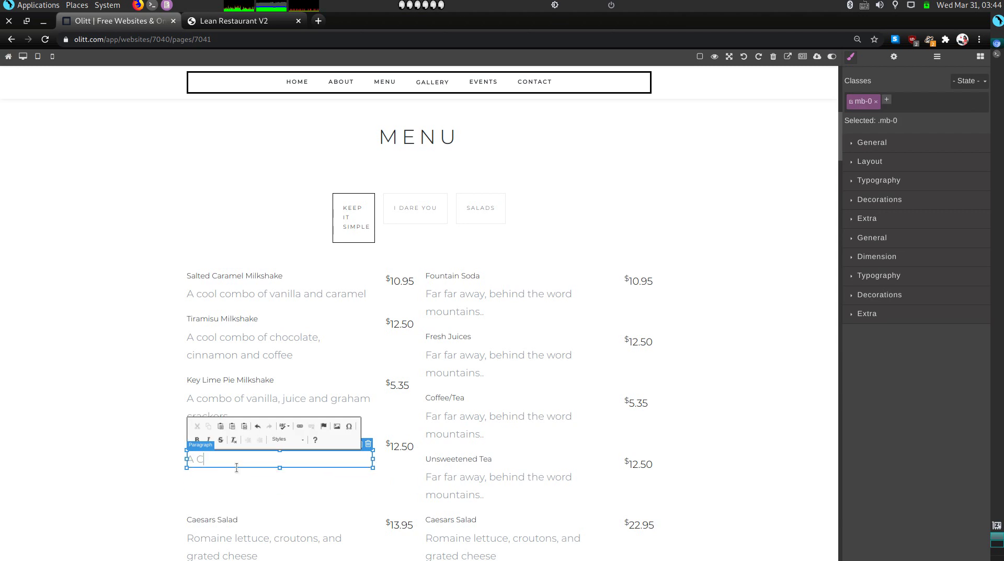
pyautogui.write('ombo of mintchocolate cookies')
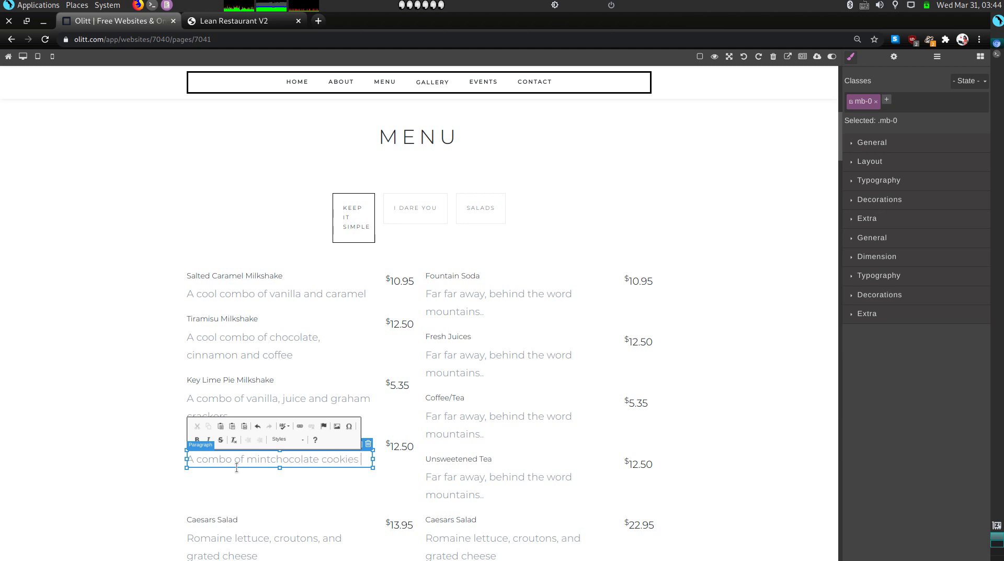
pyautogui.write(' and c')
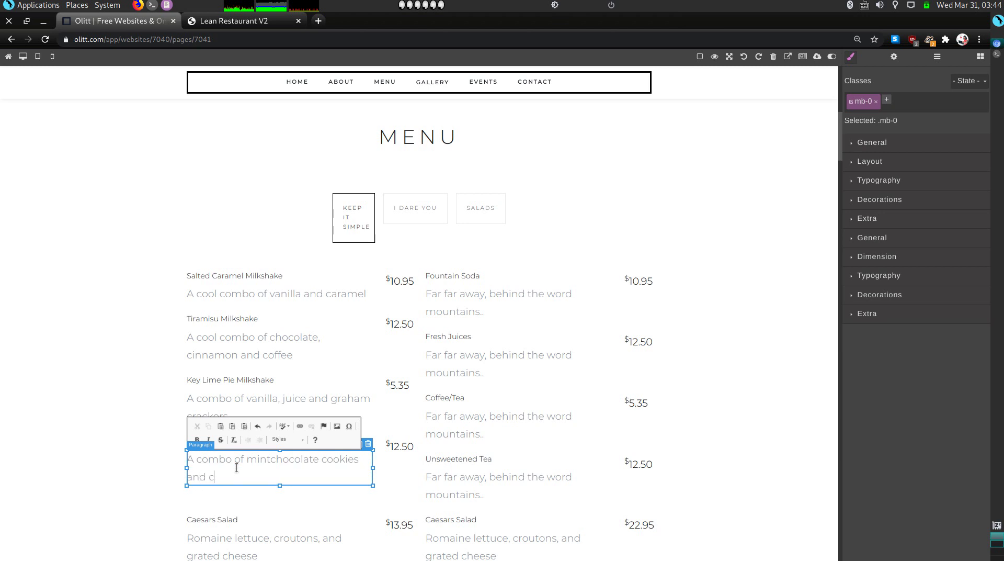
pyautogui.write('hocolate sandwich cookies')
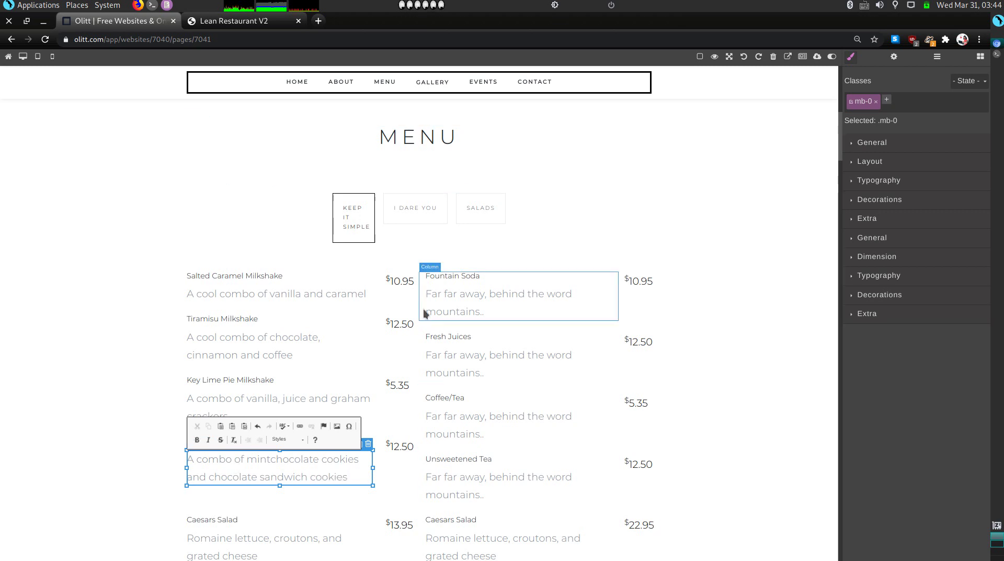
# Replace the Fountain Soda heading in the second menu column with "Chocolate Covered Strawberry Milkshake"
pyautogui.click(441, 306)
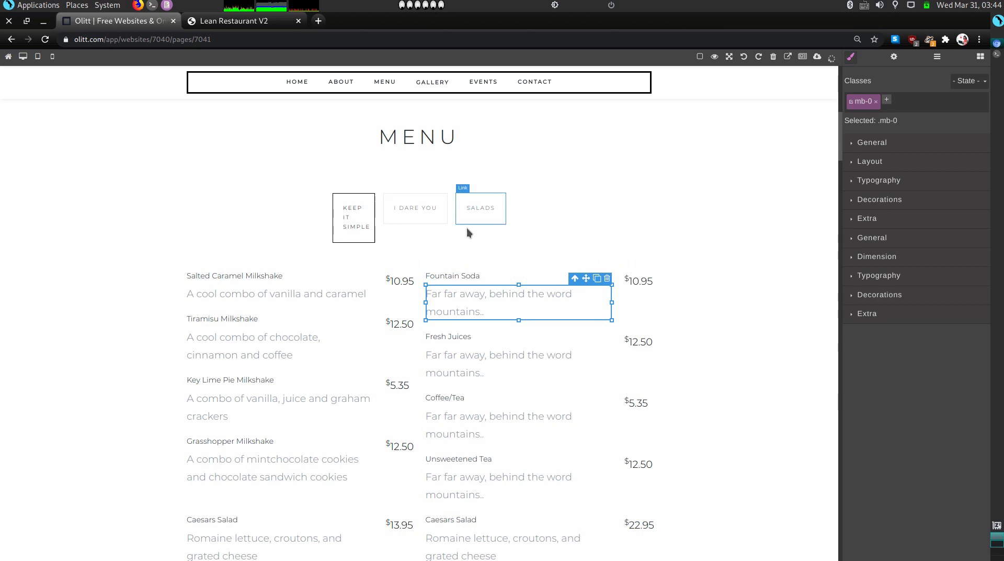
pyautogui.doubleClick(472, 274)
pyautogui.tripleClick(472, 274)
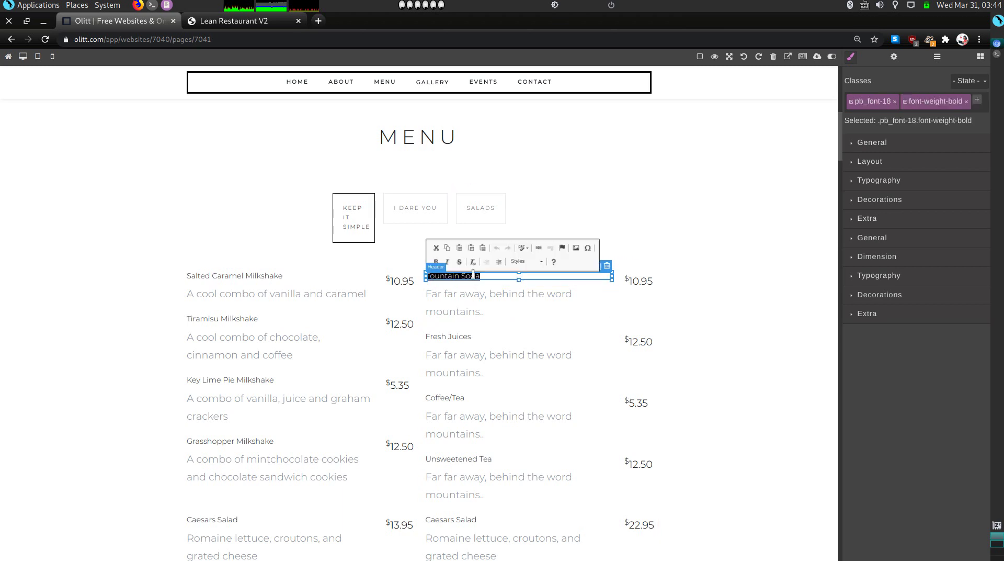
pyautogui.write('Cho')
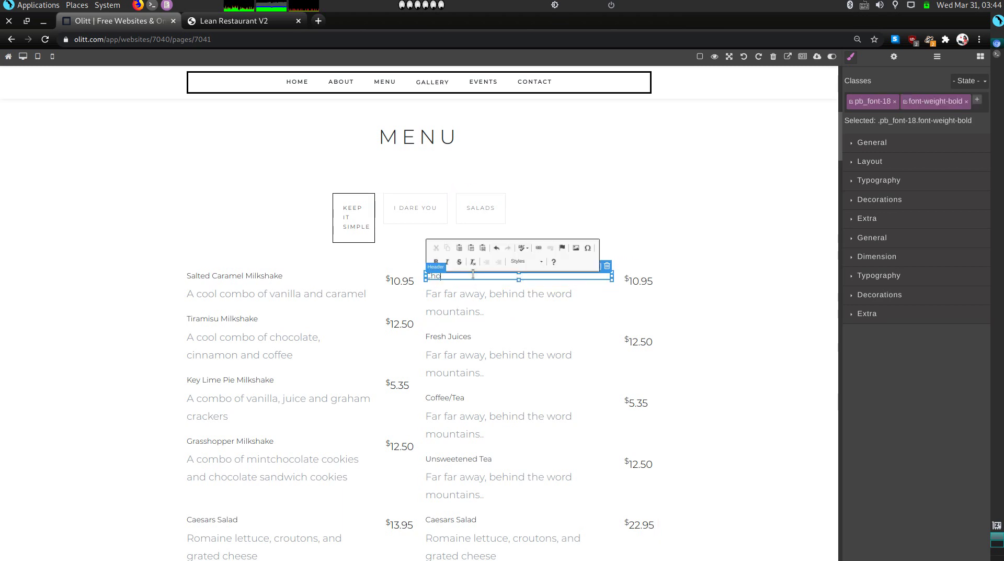
pyautogui.write('colate covererd')
pyautogui.press('BackSpace')
pyautogui.press('BackSpace')
pyautogui.press('BackSpace')
pyautogui.press('BackSpace')
pyautogui.press('BackSpace')
pyautogui.press('BackSpace')
pyautogui.press('BackSpace')
pyautogui.press('BackSpace')
pyautogui.press('BackSpace')
pyautogui.write('Covered Strawberry Milkshake')
# Replace the Chocolate Covered Strawberry Milkshake's placeholder description with "A cool combo of chocolate and strawberries"
pyautogui.click(480, 307)
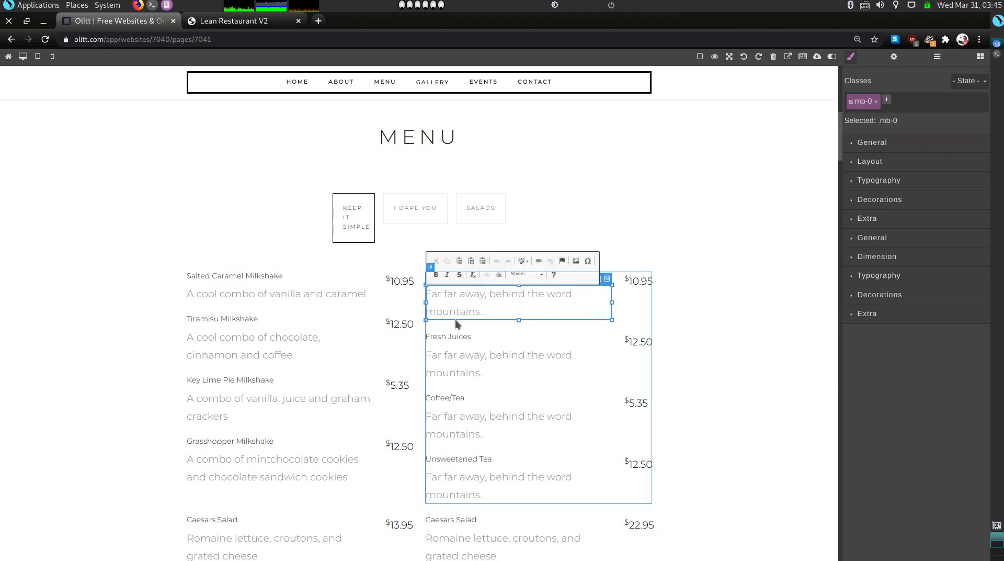
pyautogui.tripleClick(462, 312)
pyautogui.write('A')
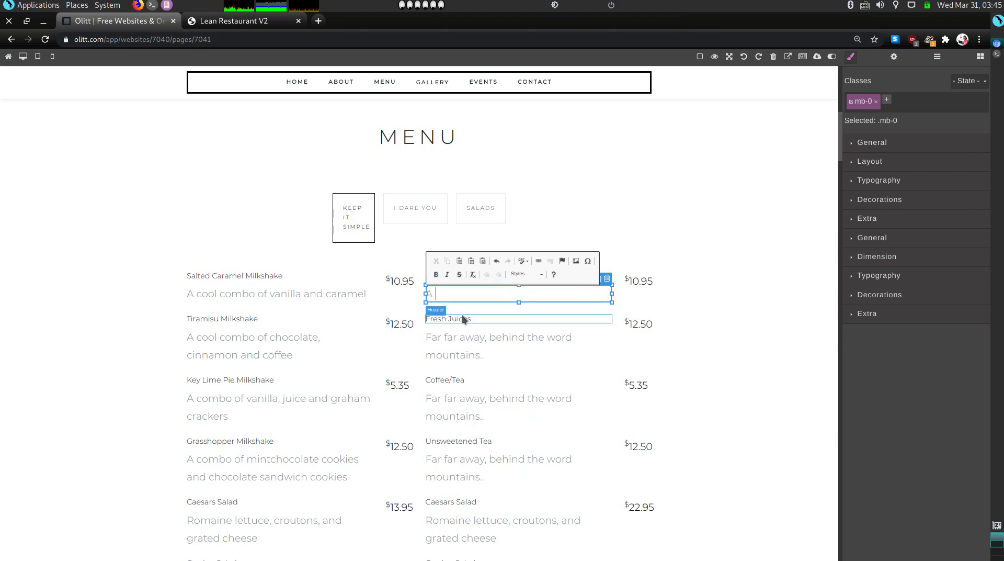
pyautogui.write(' cool combo of chocolate and stra')
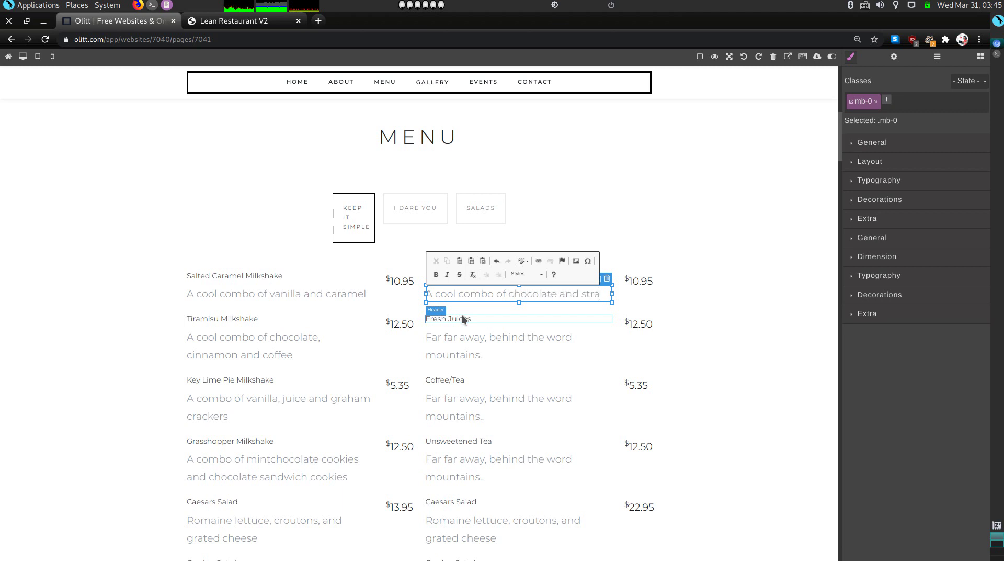
pyautogui.write('wberries')
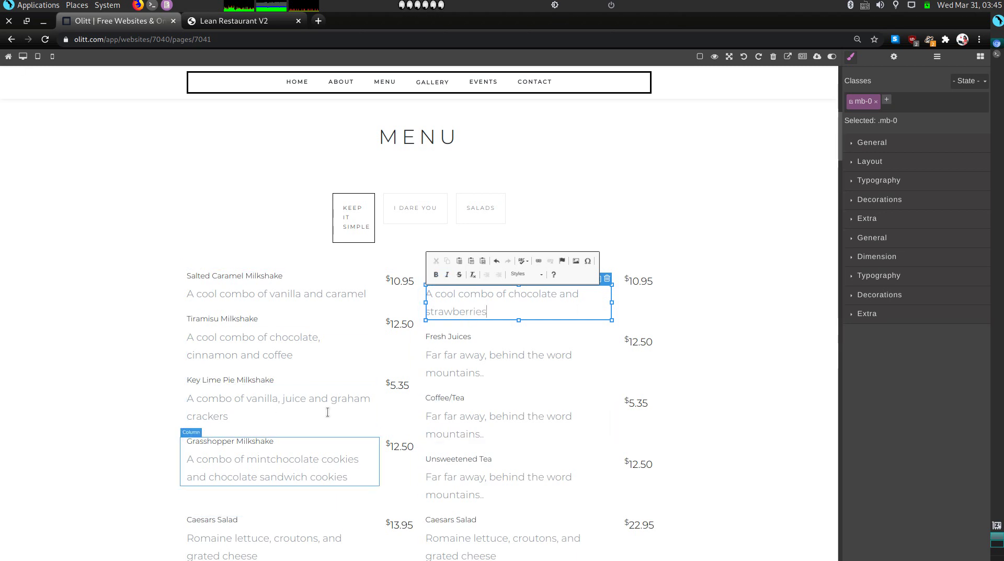
# Rename the second column's Fresh Juices item "Pecan Praine Milkshake" and replace its description with "A cool combo of vanilla and pecan"
pyautogui.click(481, 361)
pyautogui.tripleClick(468, 337)
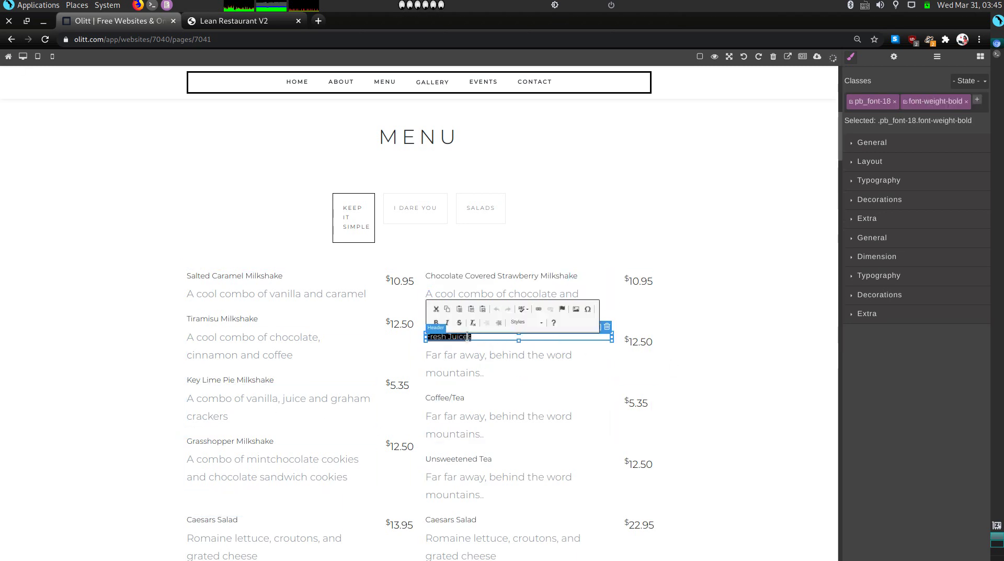
pyautogui.write('Pecan Pr')
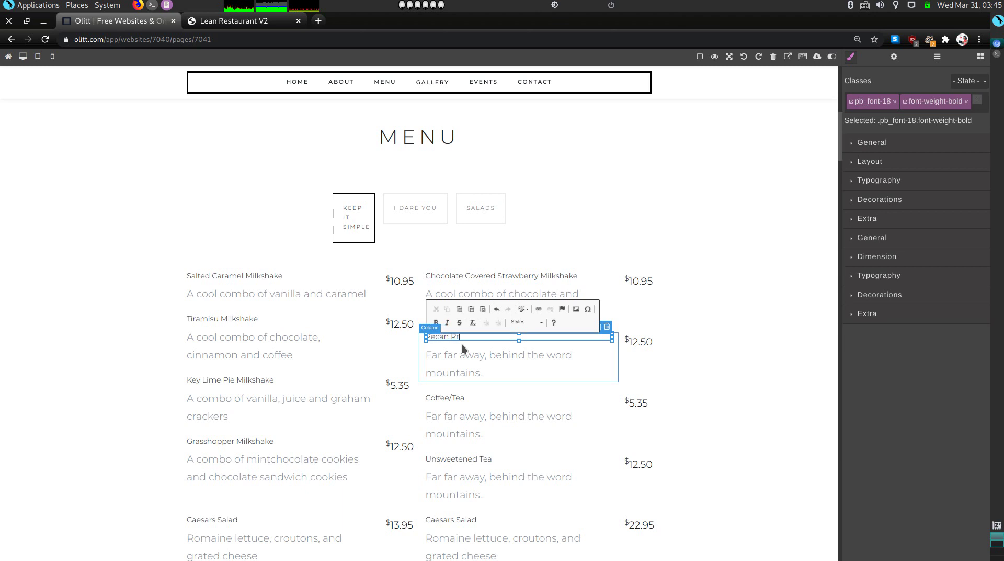
pyautogui.write('aine Milkshake')
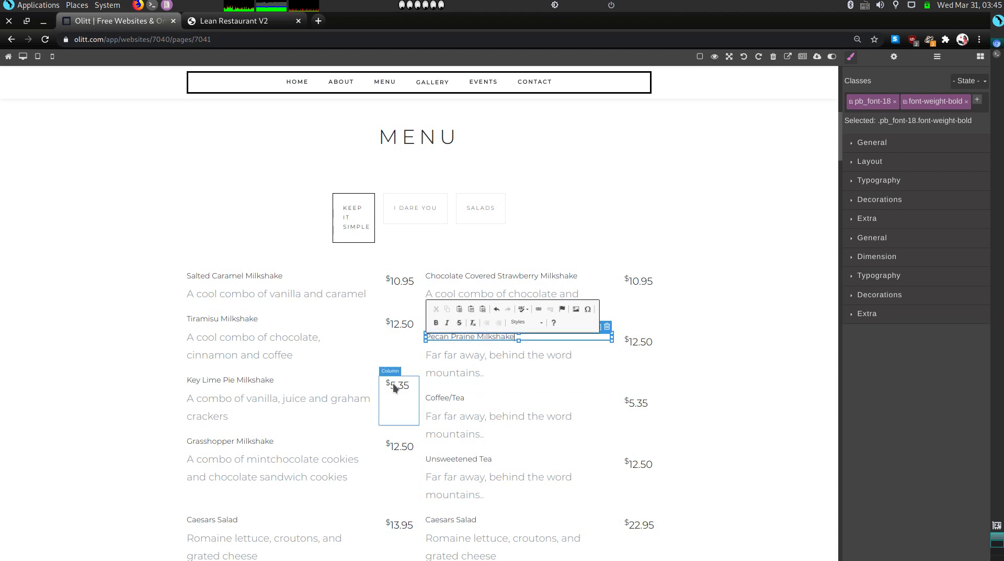
pyautogui.doubleClick(465, 360)
pyautogui.tripleClick(465, 360)
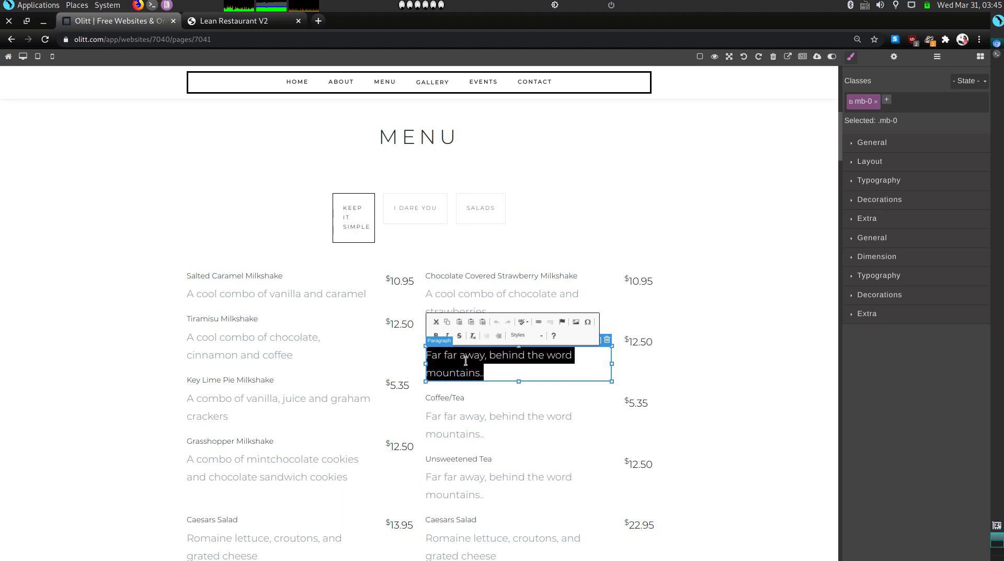
pyautogui.write('A co')
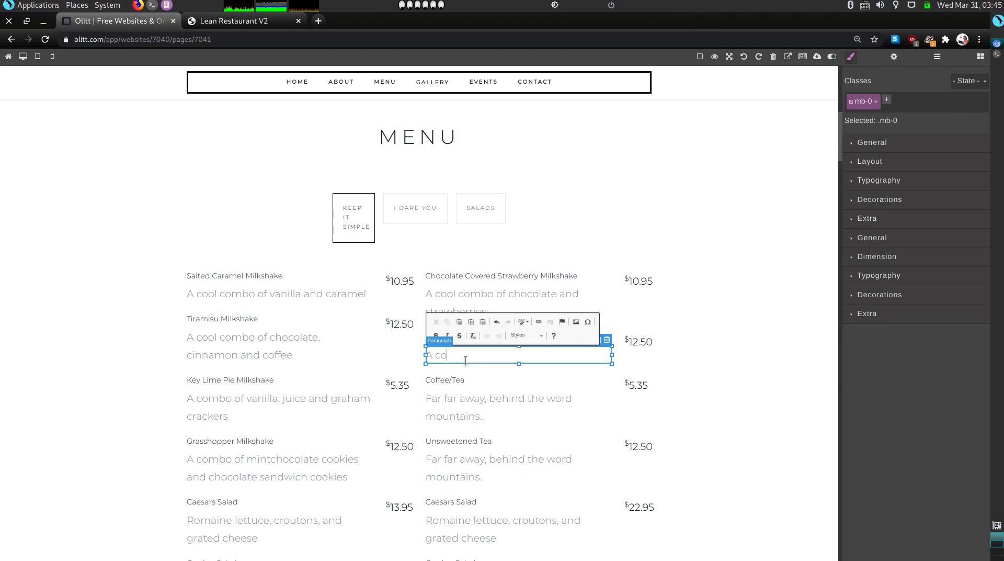
pyautogui.write('ol combo of vanilla and pecan')
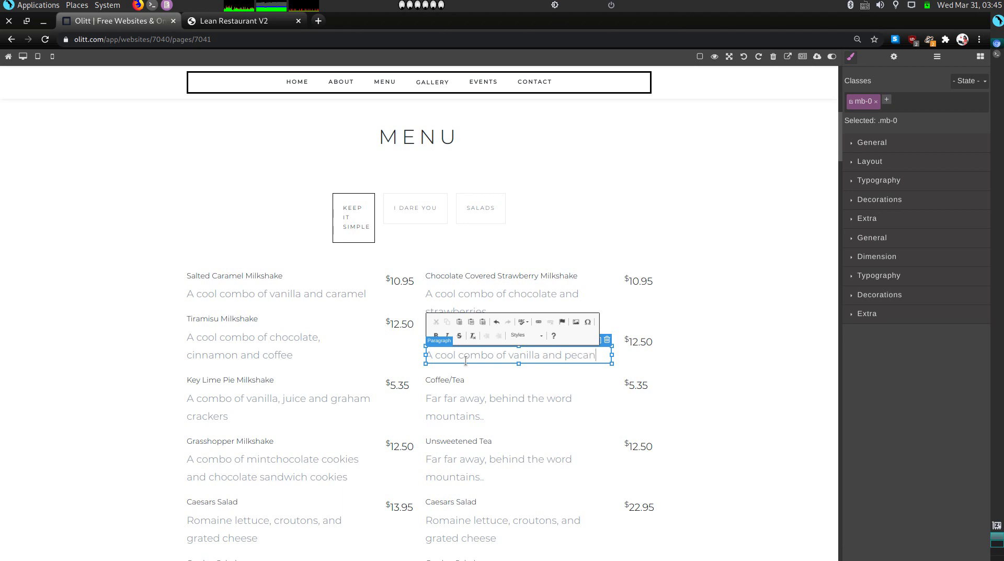
# Replace the Coffee/Tea heading in the second menu column with "Chocolate Peanut Butter Milkshake"
pyautogui.click(454, 378)
pyautogui.doubleClick(455, 378)
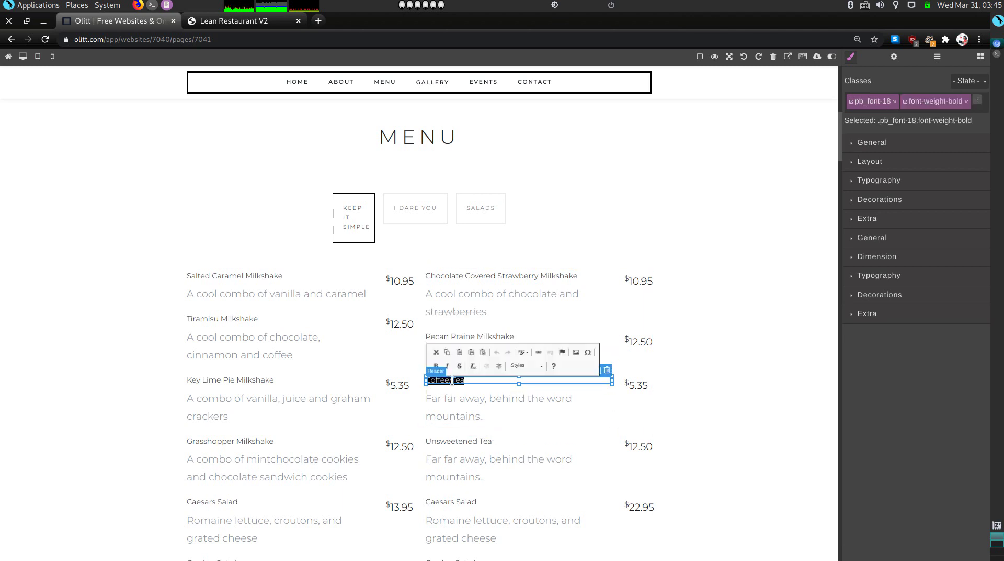
pyautogui.write('Chocolate Peanut But')
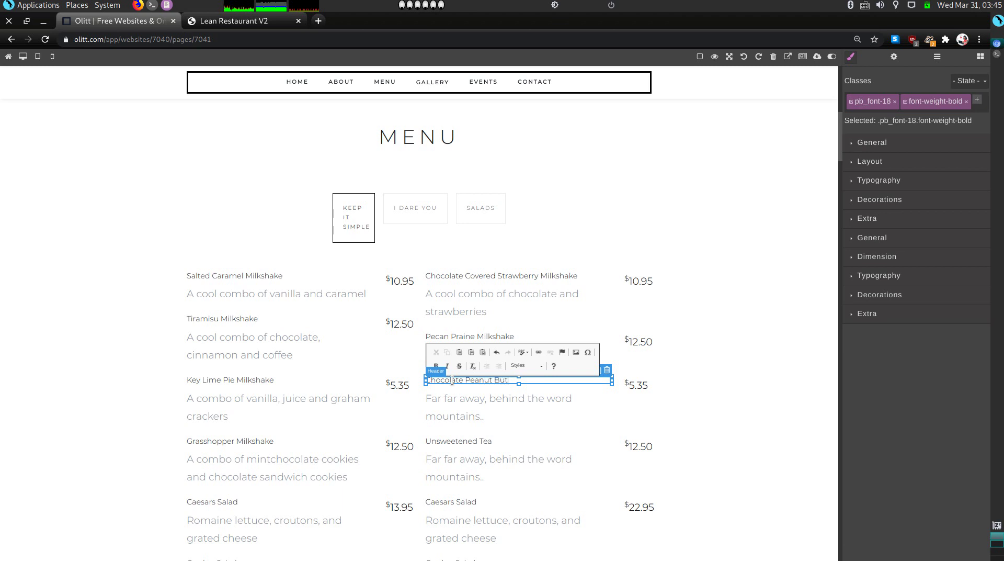
pyautogui.write('ter Milkshake')
# Replace the Chocolate Peanut Butter Milkshake's placeholder description with "A cool combo of chocolate and peanut butter"
pyautogui.click(469, 406)
pyautogui.tripleClick(468, 406)
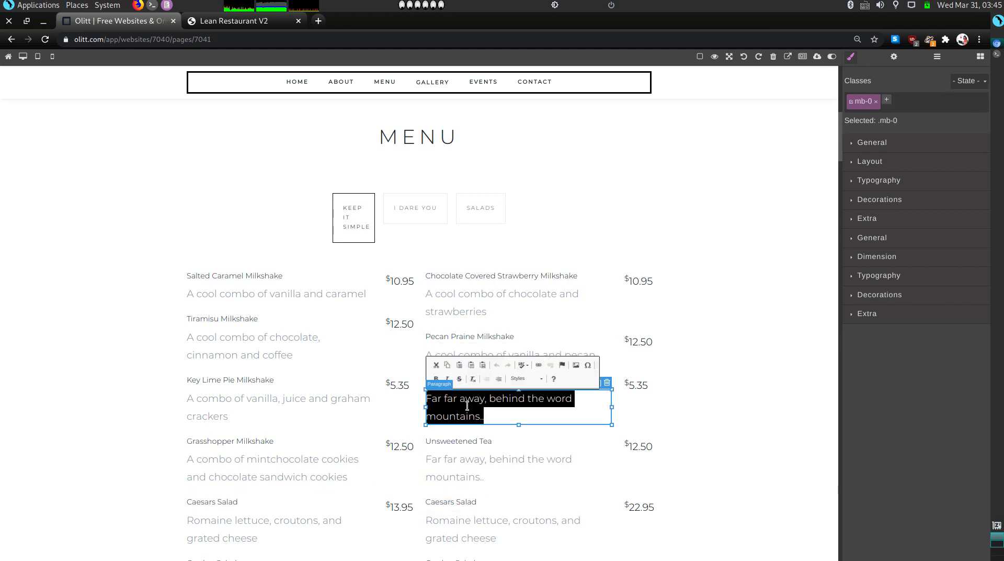
pyautogui.write('A coo')
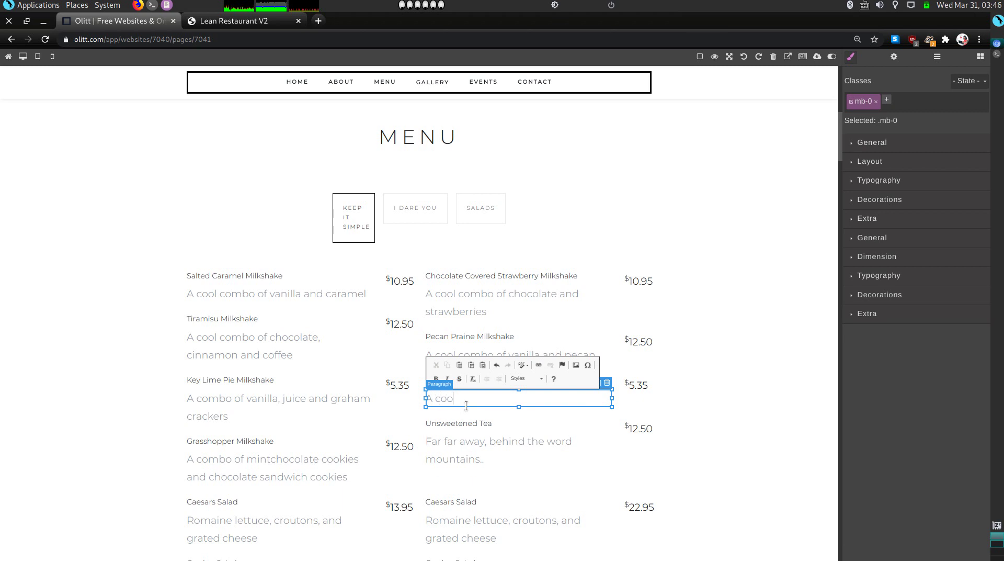
pyautogui.write('l combo of chocolate and pean')
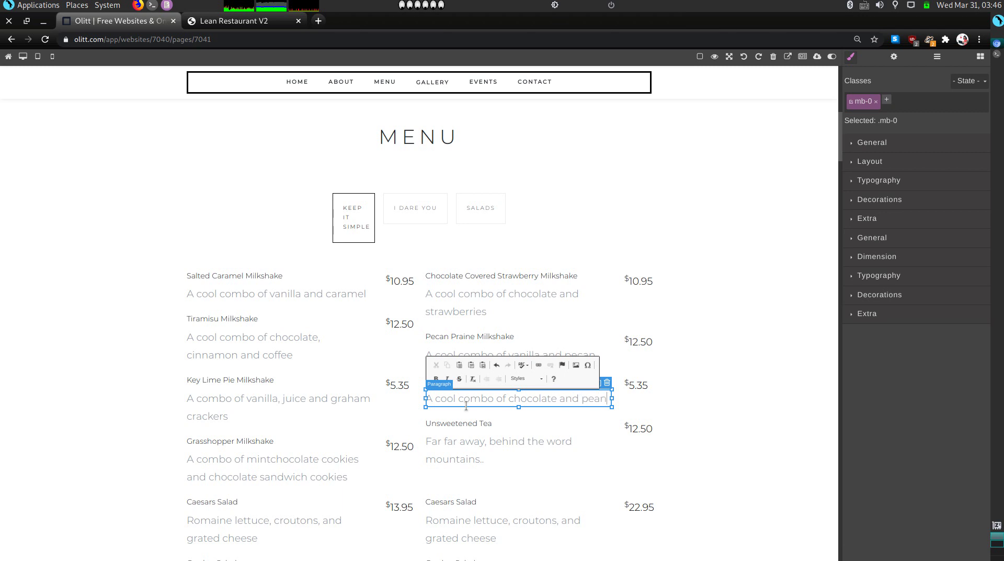
pyautogui.write('ut butter')
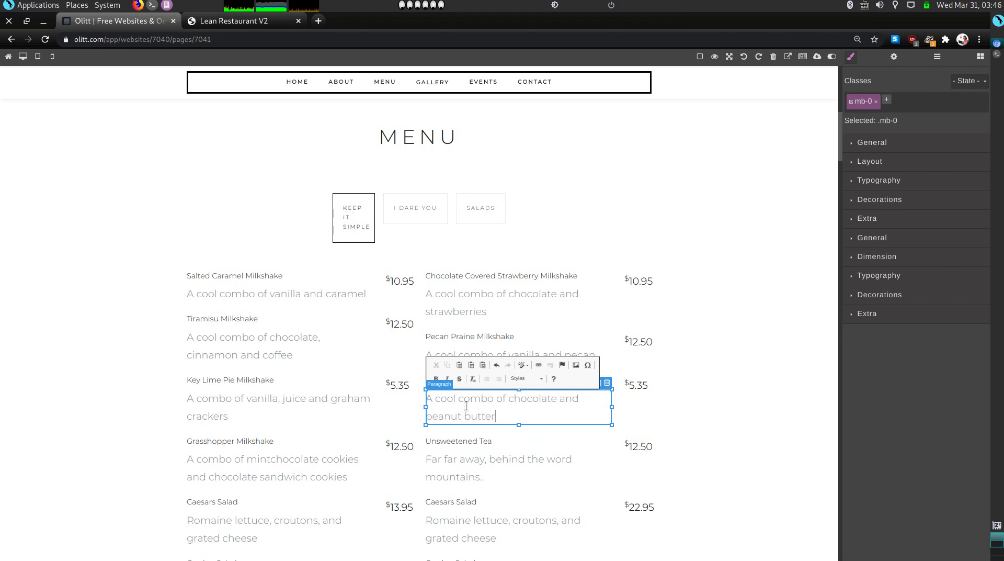
# Replace the Unsweetened Tea heading in the second menu column with "Chocolate Marshmallow Milkshake"
pyautogui.click(477, 460)
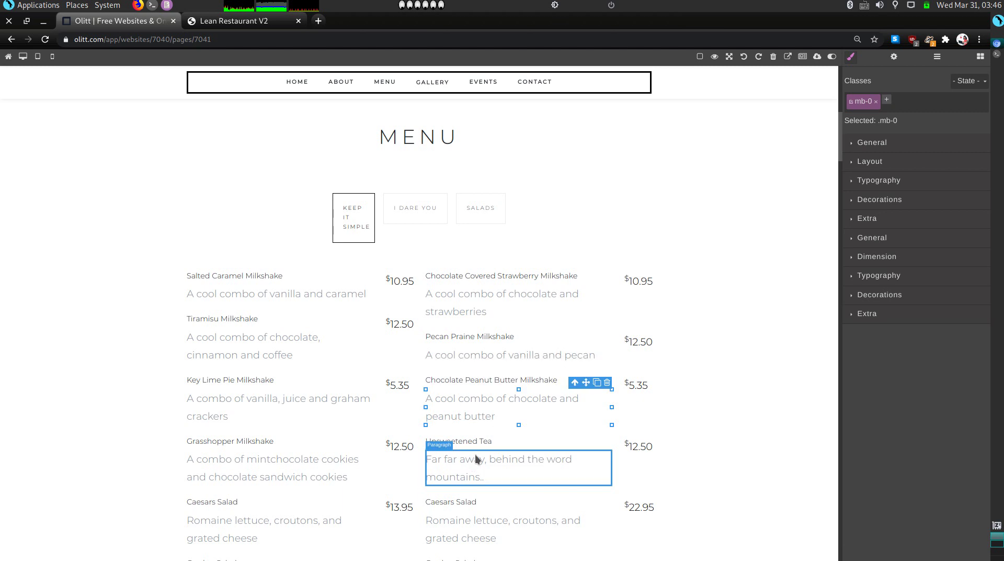
pyautogui.click(476, 460)
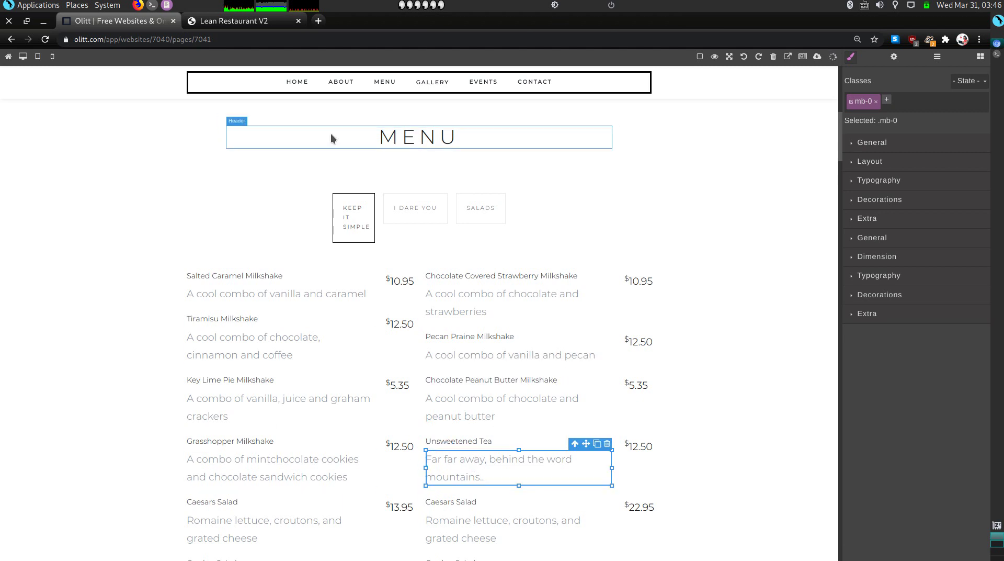
pyautogui.tripleClick(479, 444)
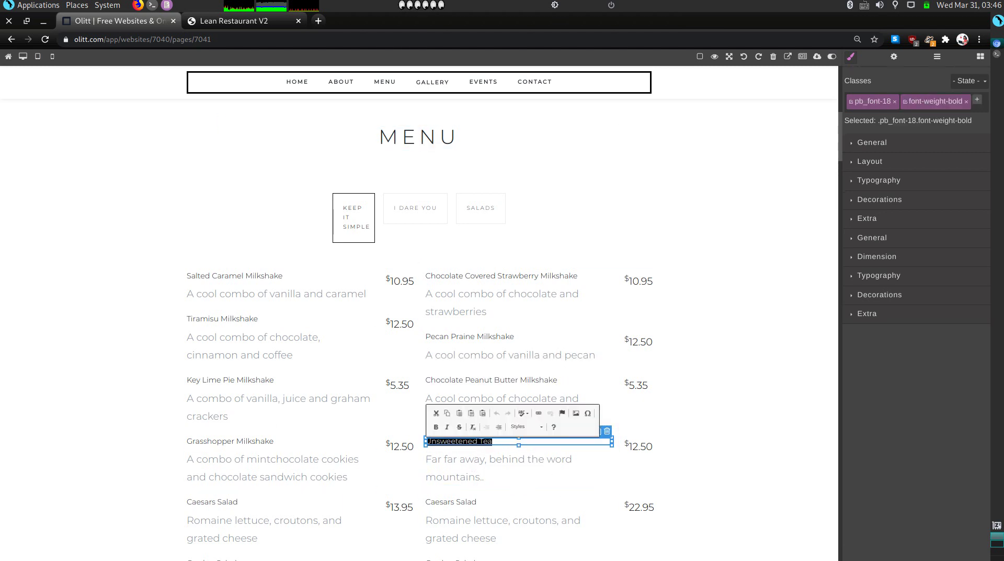
pyautogui.write('Choc')
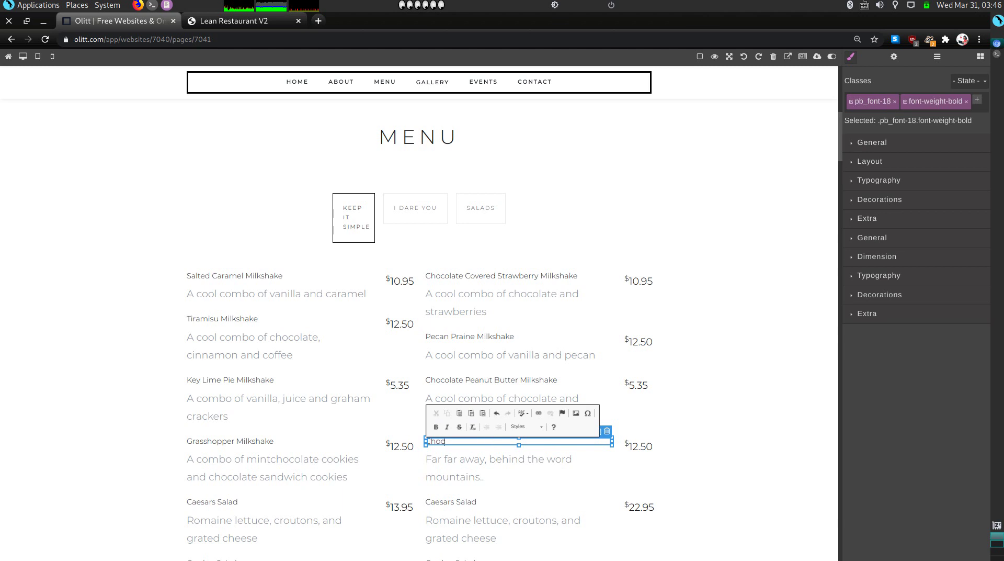
pyautogui.write('olate Marshmallow Milkshake')
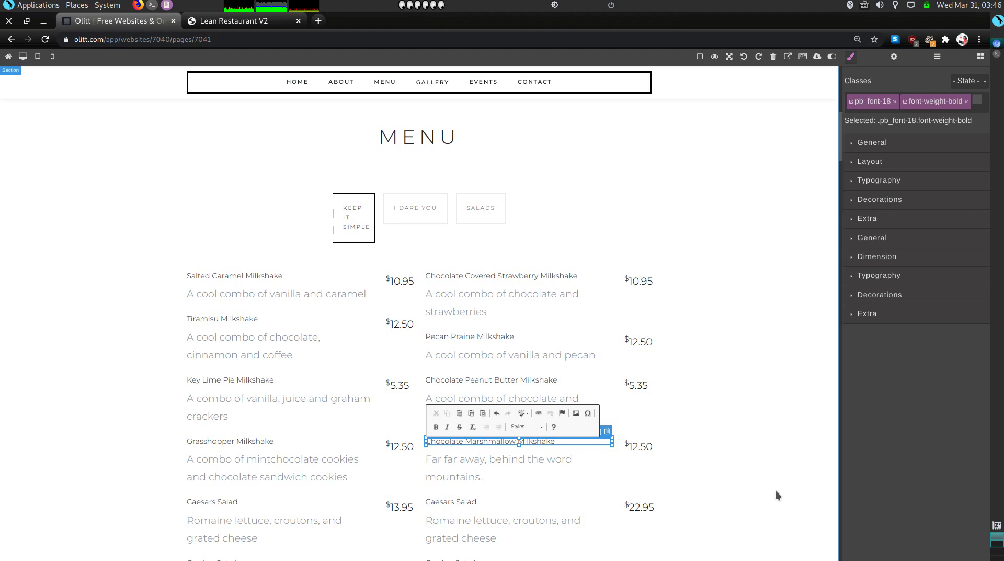
# Replace the Chocolate Marshmallow Milkshake's placeholder description with "A combo of chocolate and marshmallows."
pyautogui.doubleClick(481, 476)
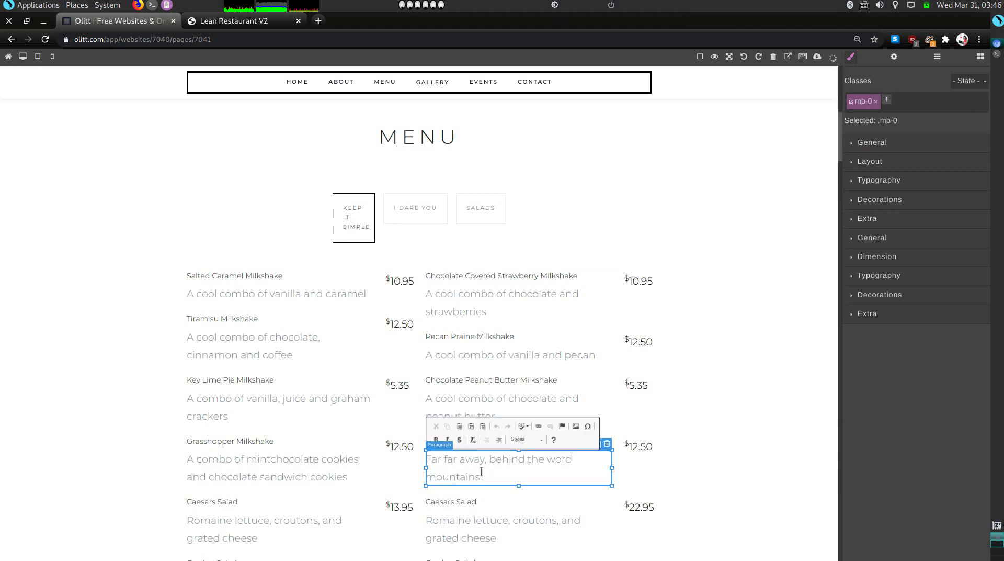
pyautogui.tripleClick(486, 478)
pyautogui.write('A combo of')
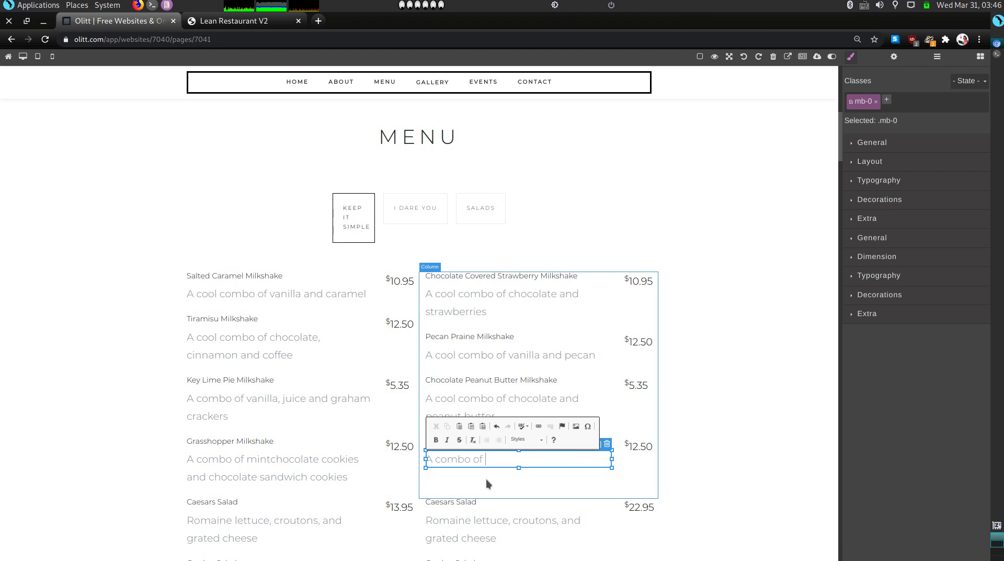
pyautogui.write(' chocolate and masrshmallow')
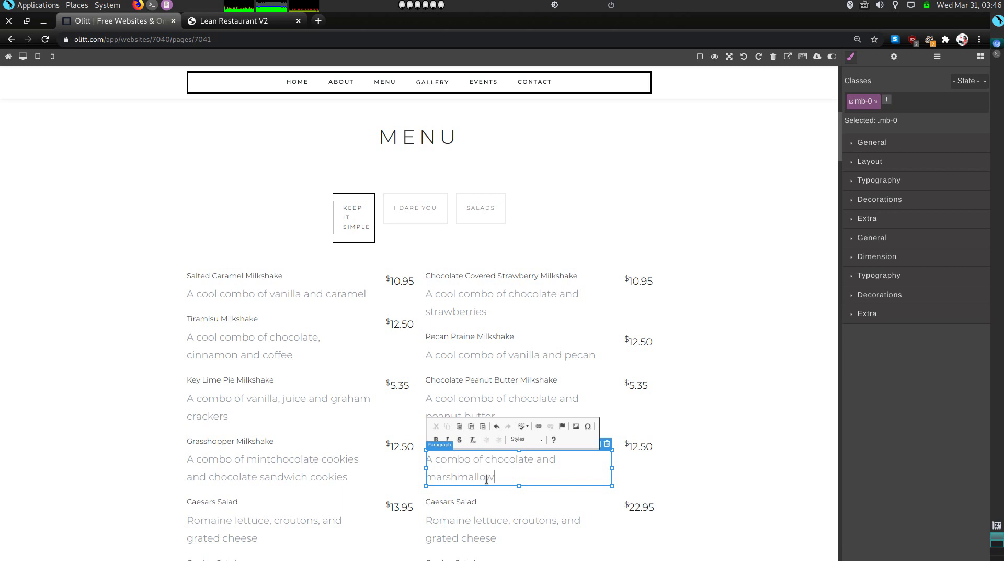
pyautogui.write('s.')
# Select the I Dare You menu tab and look through the placeholder salad items below the milkshakes
pyautogui.click(404, 208)
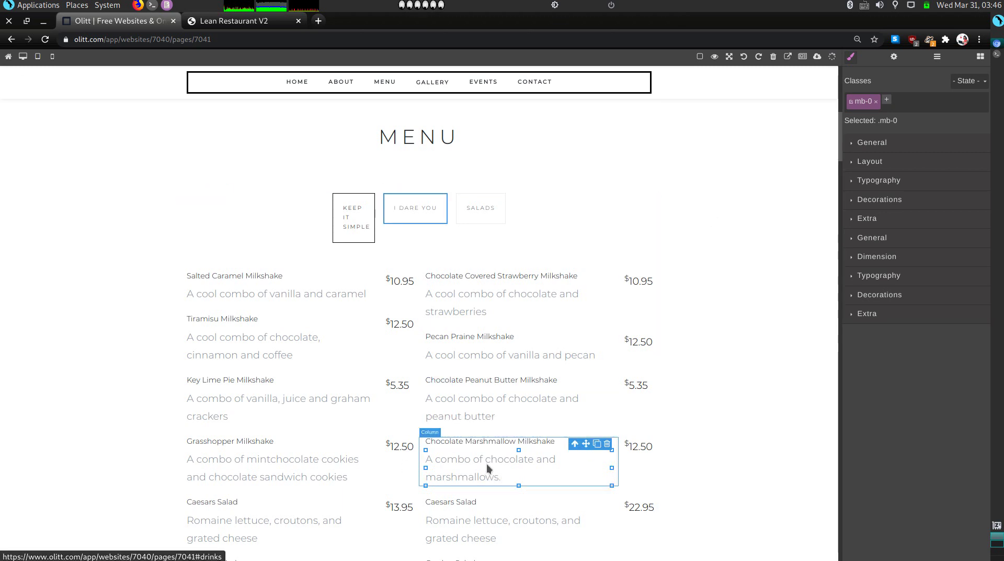
pyautogui.scroll(-4, 485, 485)
pyautogui.scroll(-4, 388, 263)
pyautogui.scroll(6, 453, 361)
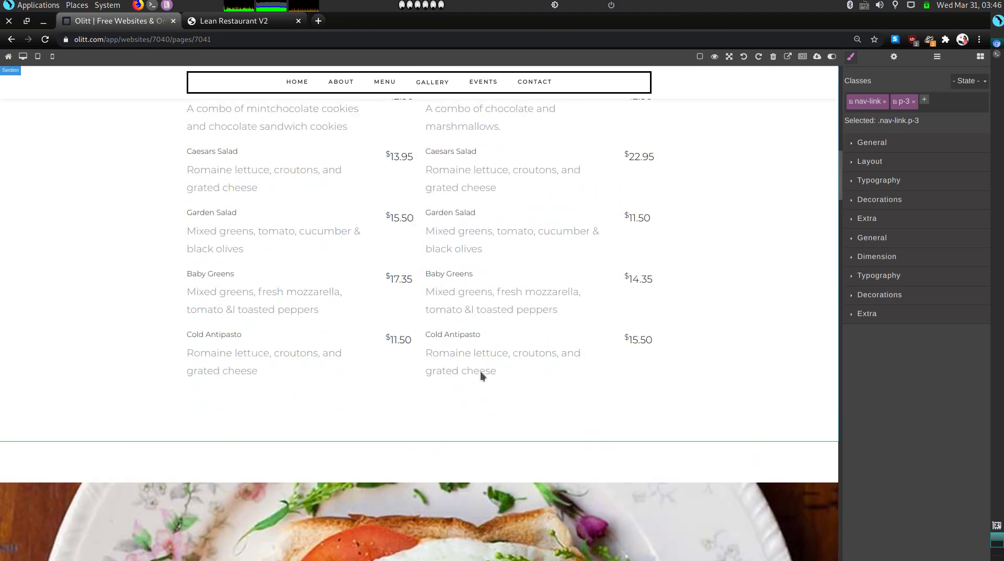
pyautogui.click(213, 157)
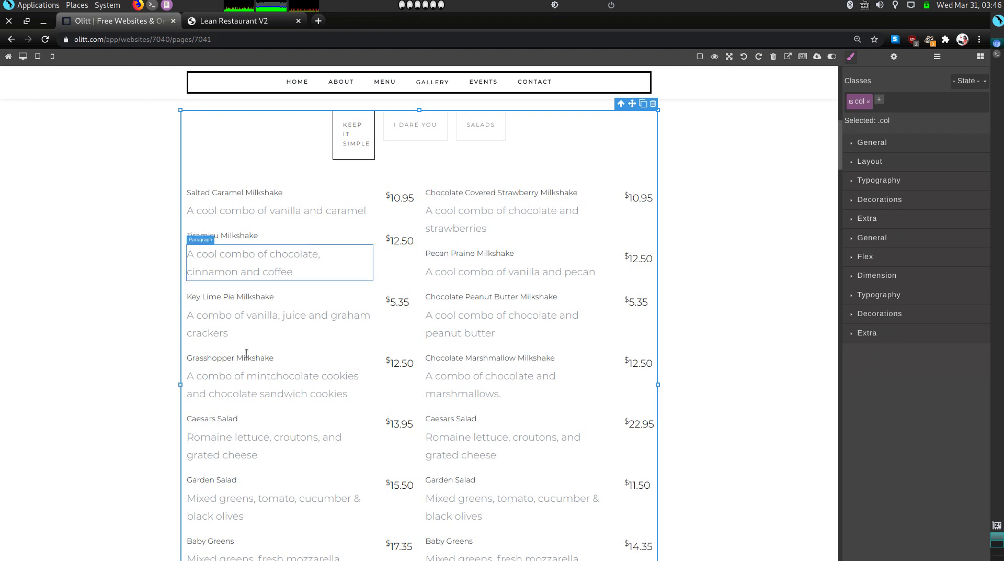
pyautogui.scroll(-3, 296, 450)
pyautogui.click(224, 338)
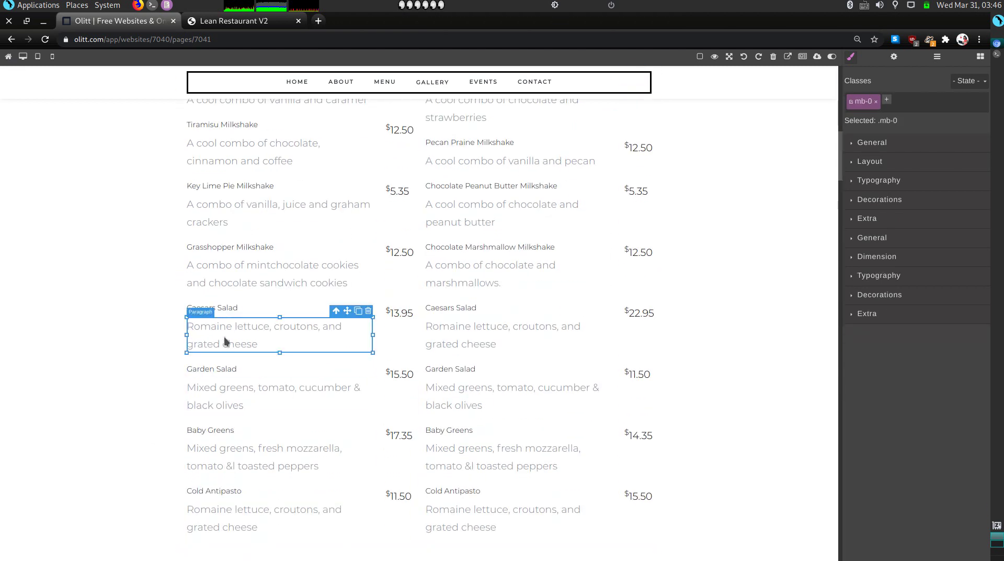
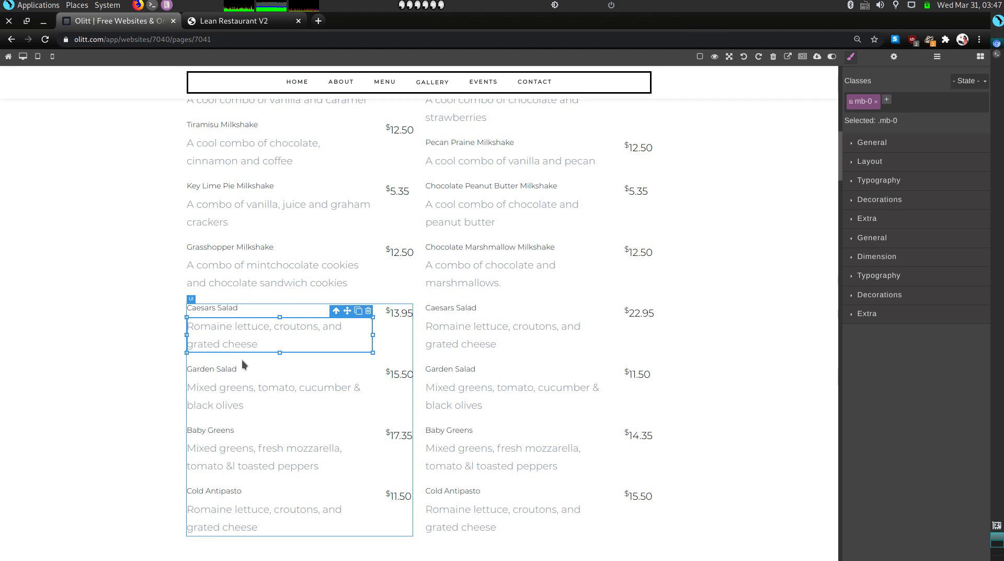
# Replace the Caesars Salad heading in the first menu column with "Creamsicle Milkshake shots"
pyautogui.click(217, 308)
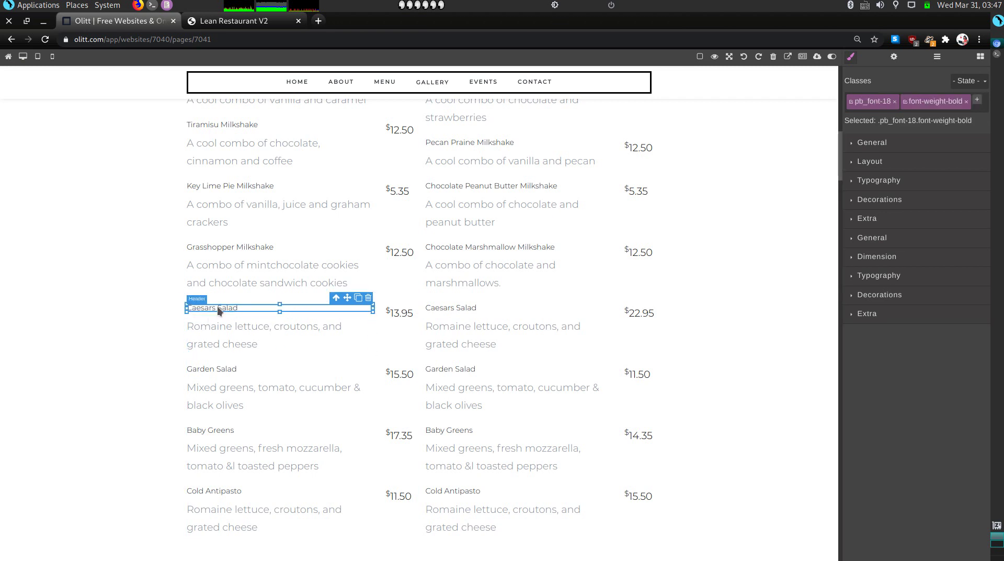
pyautogui.doubleClick(227, 308)
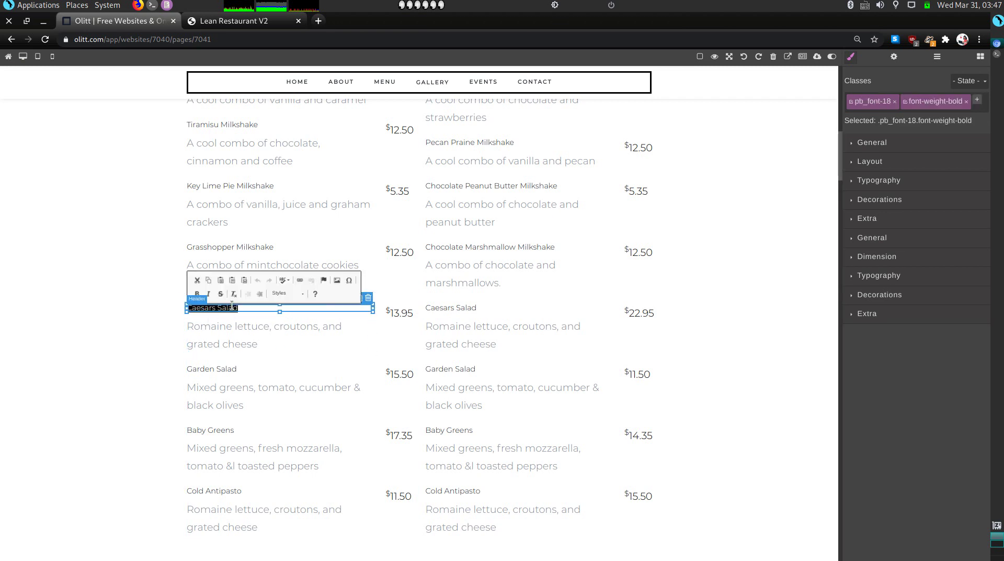
pyautogui.hotkey('ctrl', 'a')
pyautogui.press('BackSpace')
pyautogui.write('Cream')
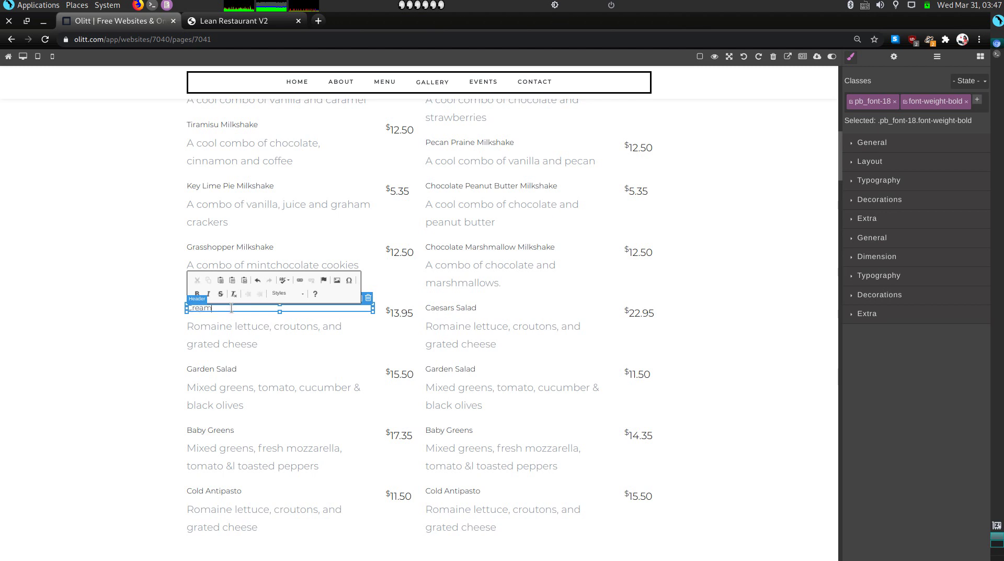
pyautogui.write('sicle Milkshake shots')
# Enter "Creamy" at the start of the Creamsicle Milkshake shots description and reopen its placeholder text for editing
pyautogui.click(207, 332)
pyautogui.doubleClick(206, 332)
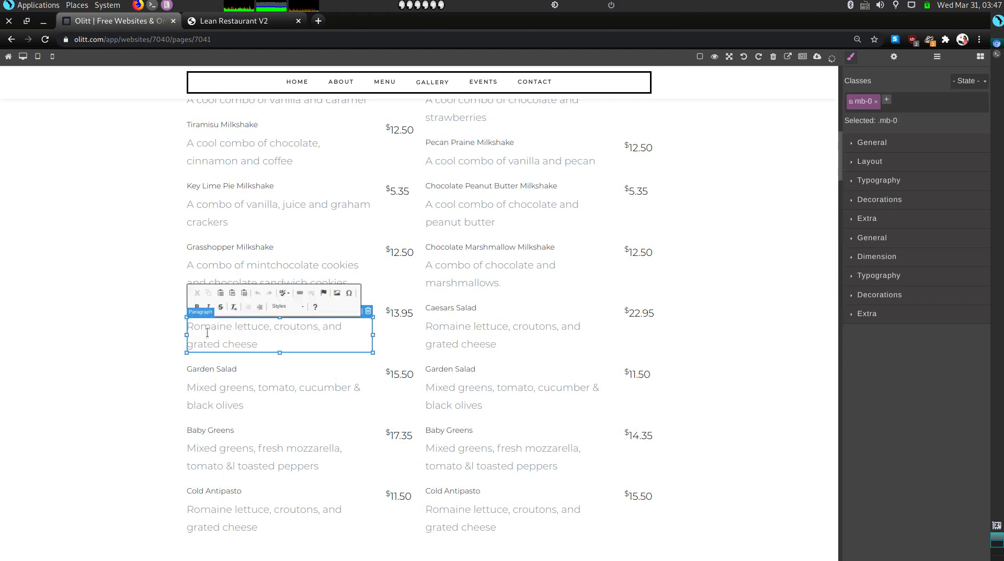
pyautogui.write('Cree')
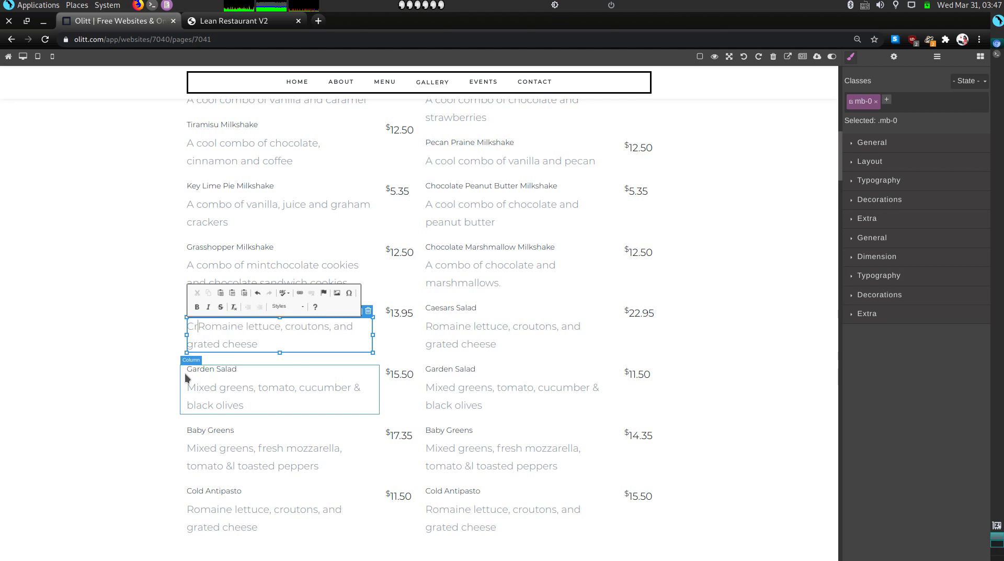
pyautogui.write('a')
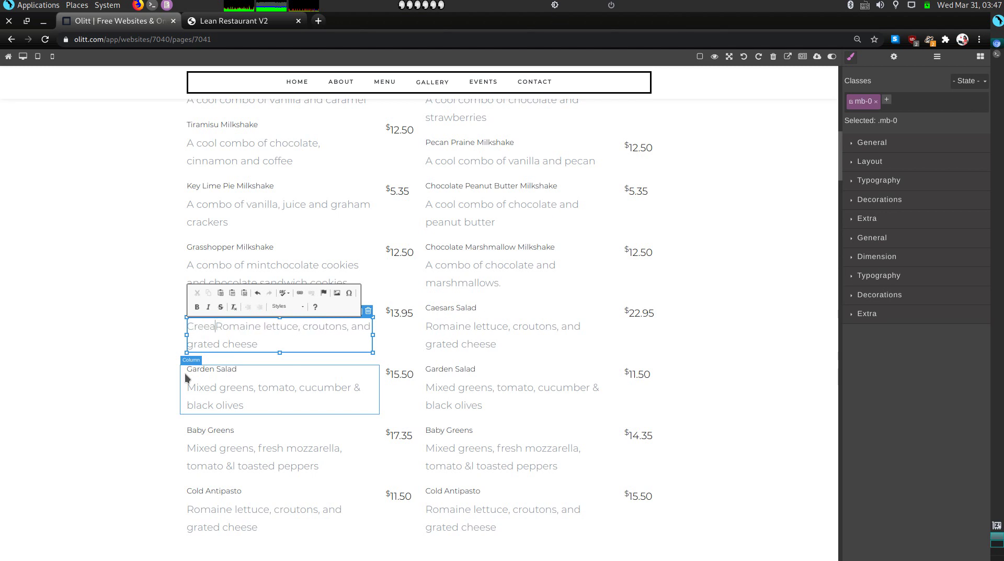
pyautogui.press('BackSpace')
pyautogui.press('BackSpace')
pyautogui.write('amy')
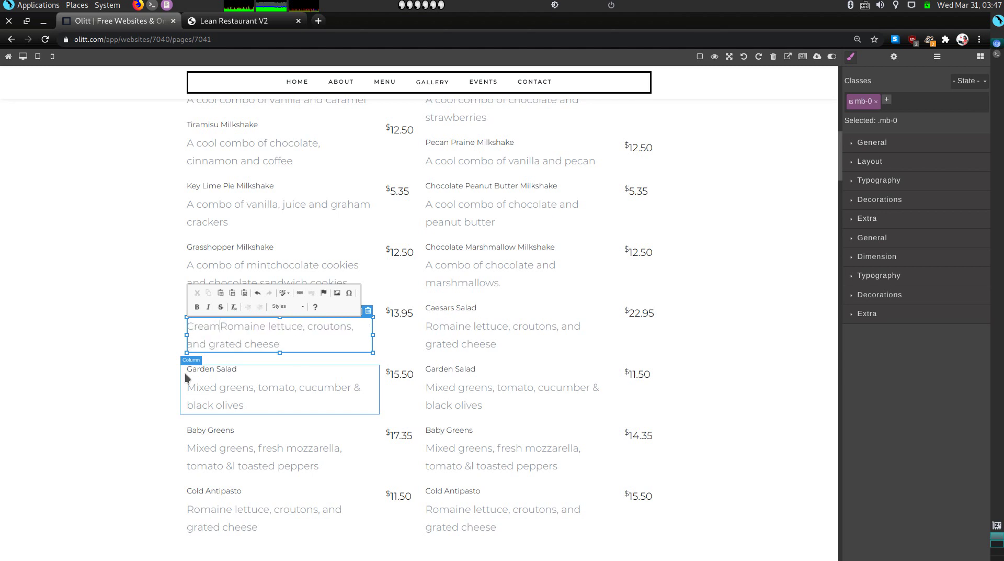
pyautogui.click(299, 352)
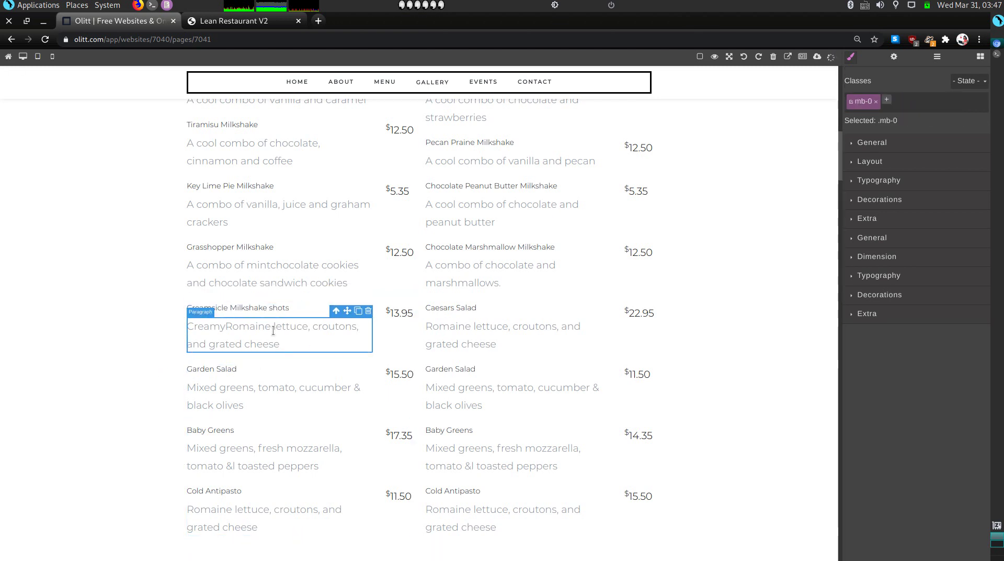
pyautogui.doubleClick(269, 331)
pyautogui.click(278, 343)
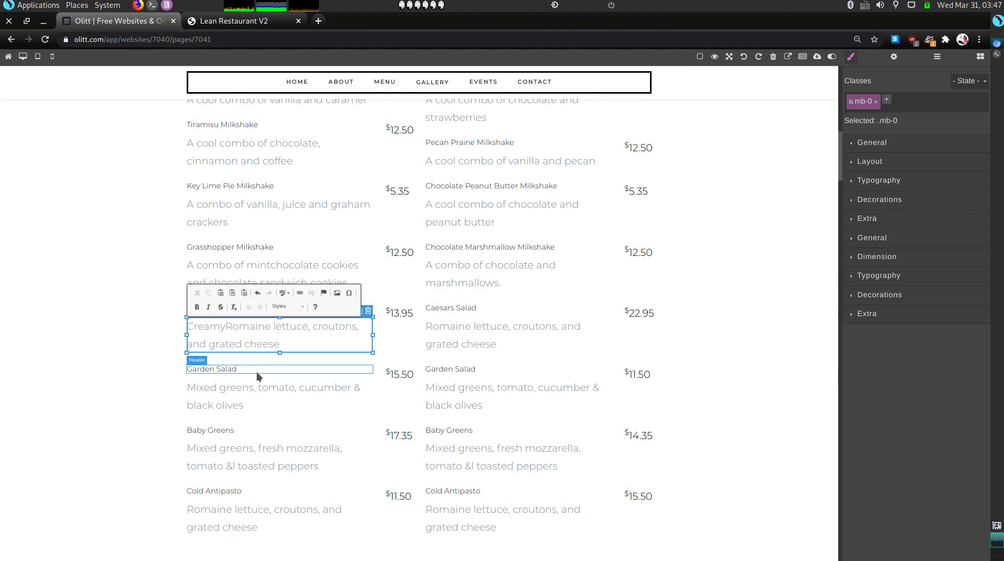
# Replace the rest of the Creamsicle Milkshake shots description so it reads "Creamy, fruity and boozy shots"
pyautogui.click(271, 340)
pyautogui.moveTo(264, 325); pyautogui.dragTo(273, 338)
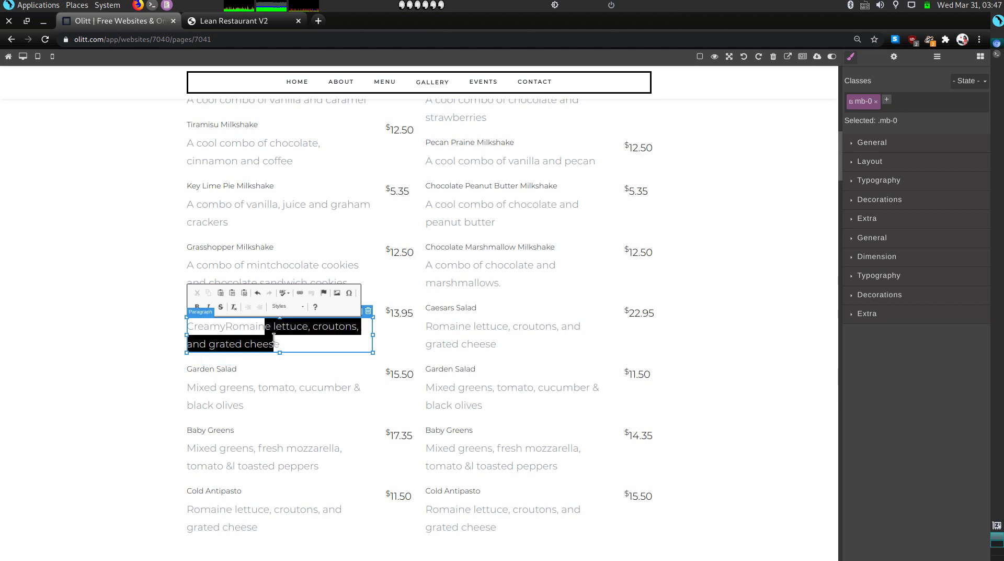
pyautogui.press('BackSpace')
pyautogui.press('Delete')
pyautogui.press('BackSpace')
pyautogui.press('BackSpace')
pyautogui.press('BackSpace')
pyautogui.press('BackSpace')
pyautogui.press('BackSpace')
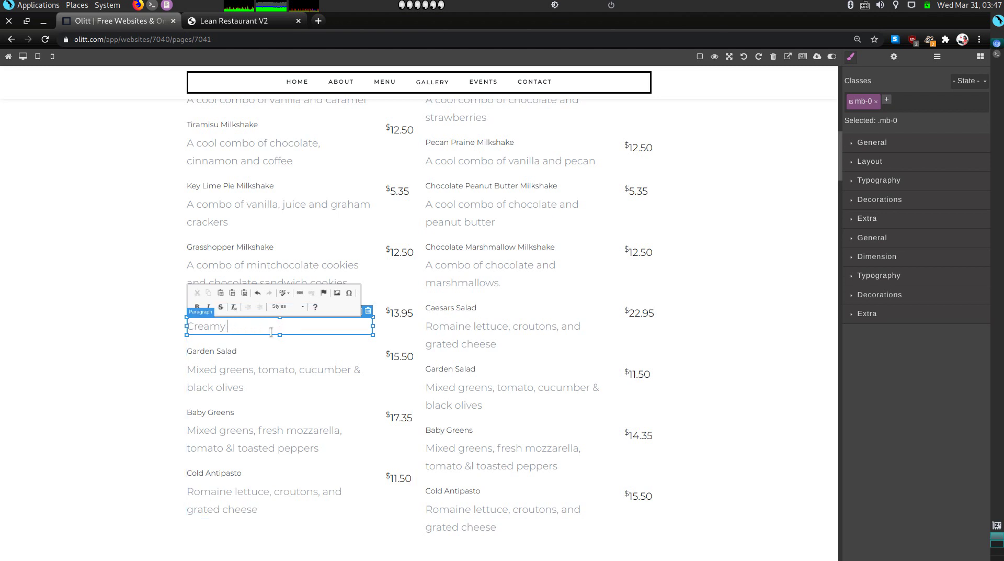
pyautogui.write(', fruity and bo')
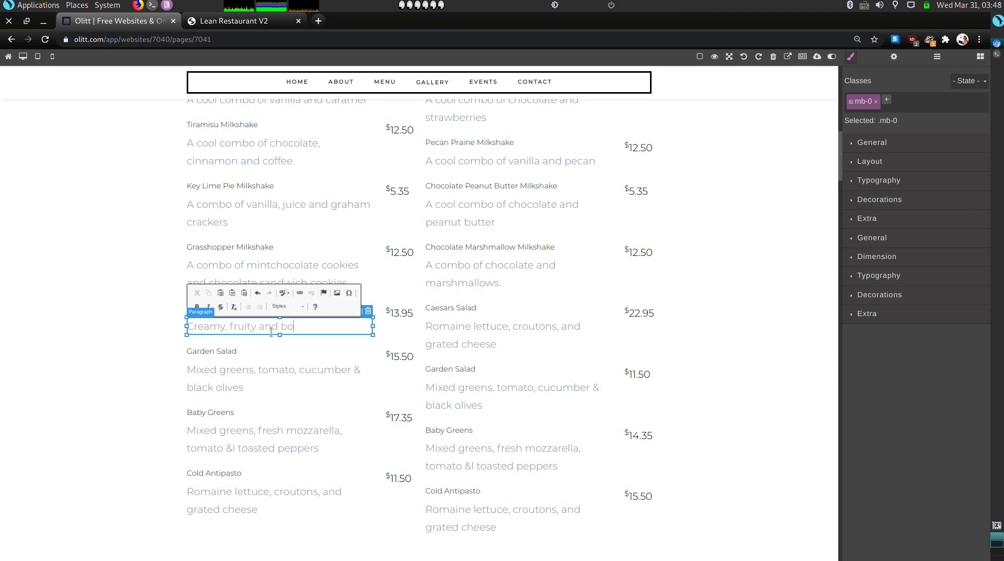
pyautogui.write('ozy shots')
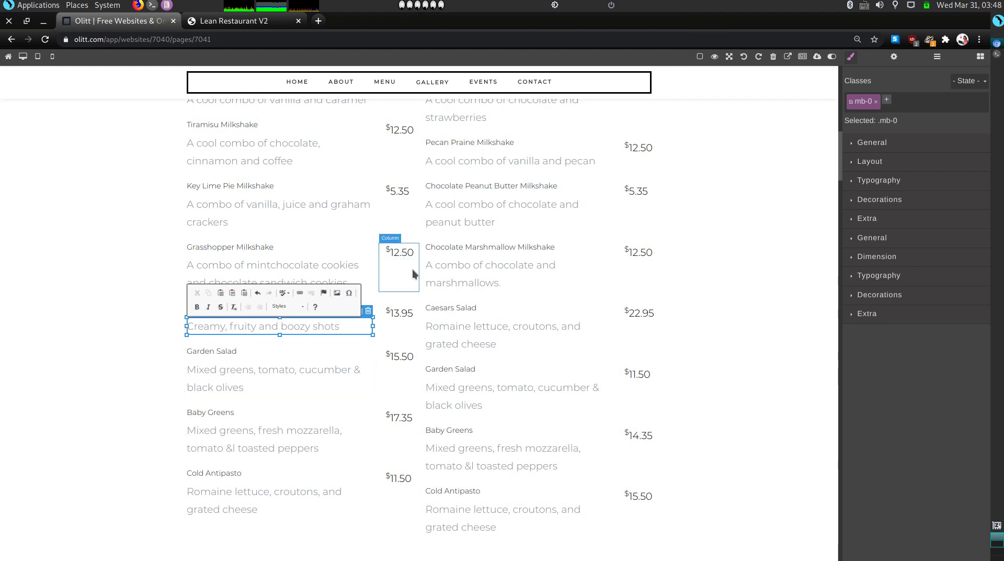
# Rename the Garden Salad heading in the first menu column to "Firecracker Milkshake"
pyautogui.click(228, 350)
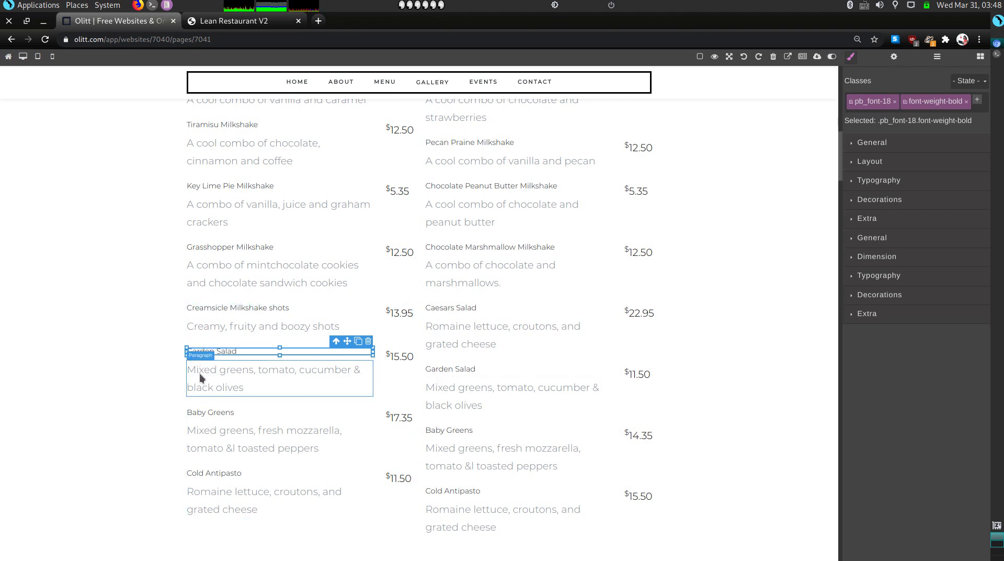
pyautogui.tripleClick(228, 353)
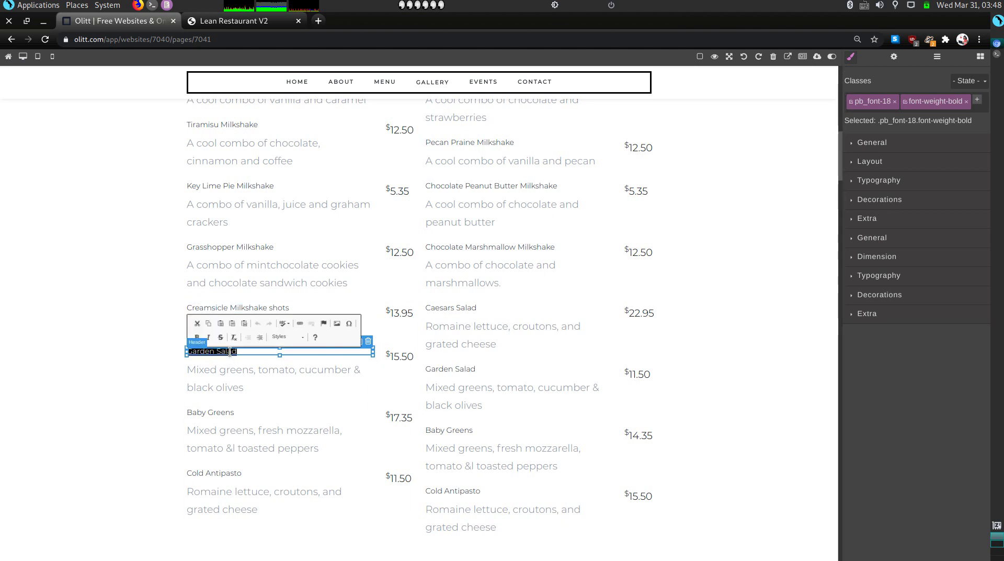
pyautogui.write('Fire')
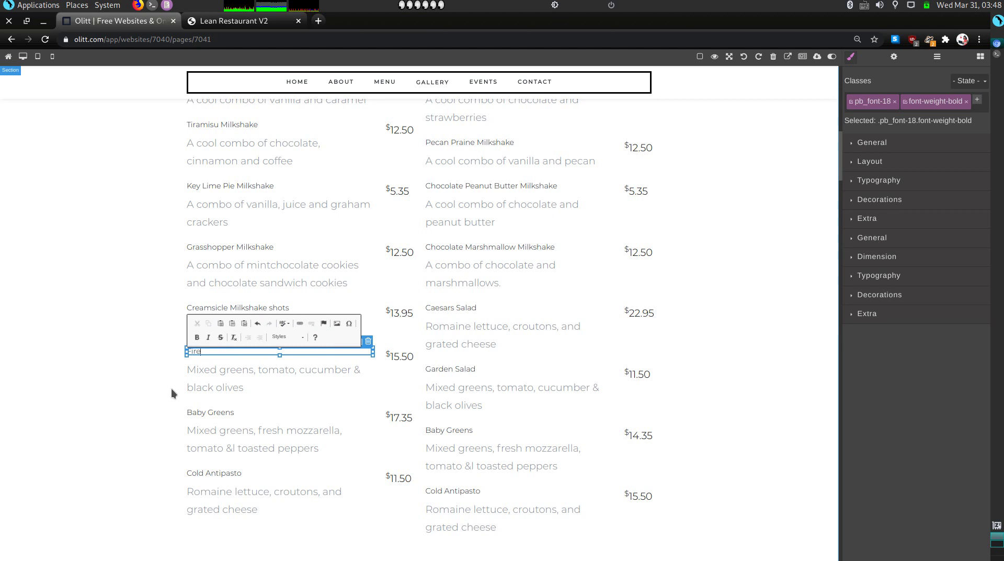
pyautogui.write('cracker Milkshake')
# Replace the Firecracker Milkshake description with "Experience fireworks explosion in your mouth."
pyautogui.doubleClick(217, 379)
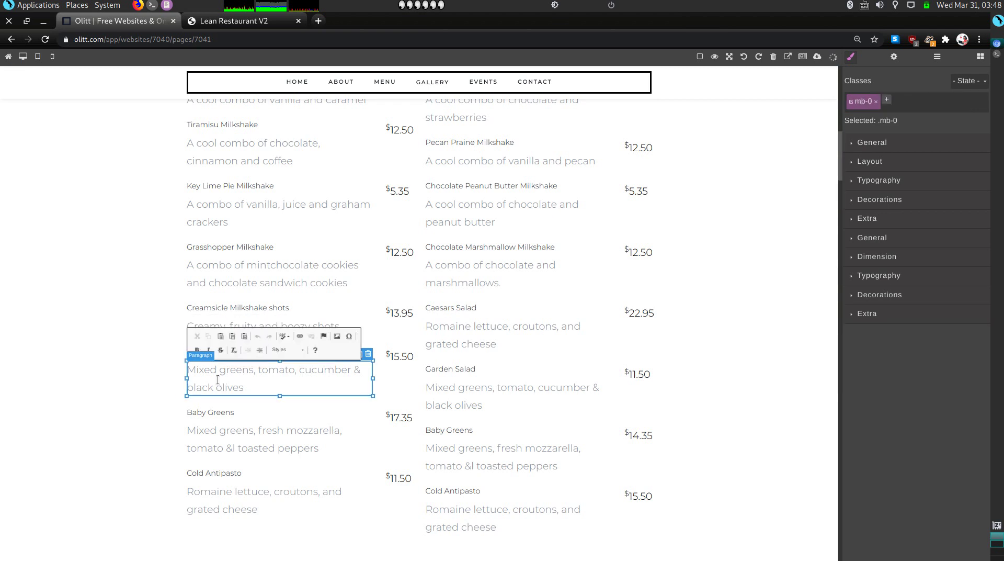
pyautogui.hotkey('ctrl', 'a')
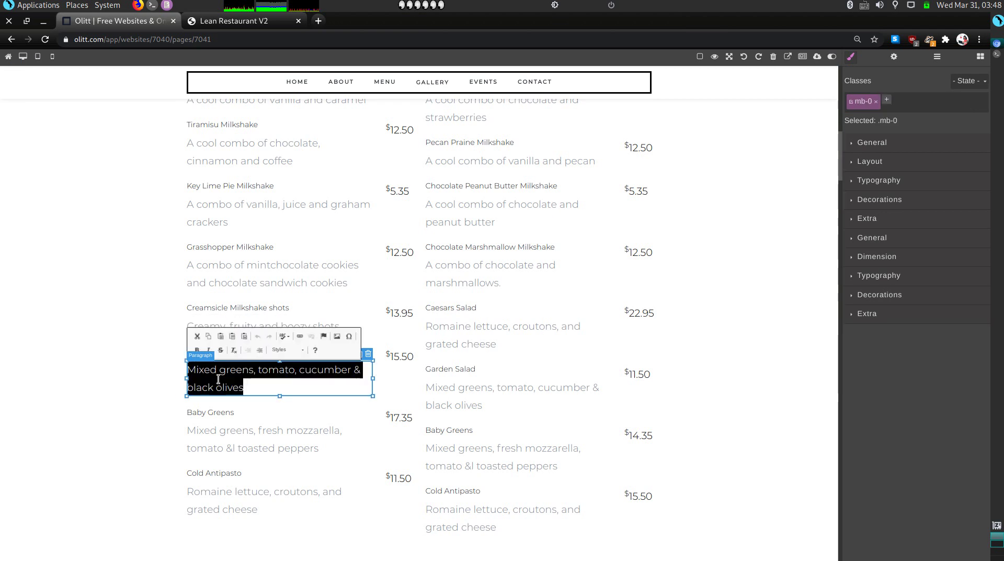
pyautogui.press('BackSpace')
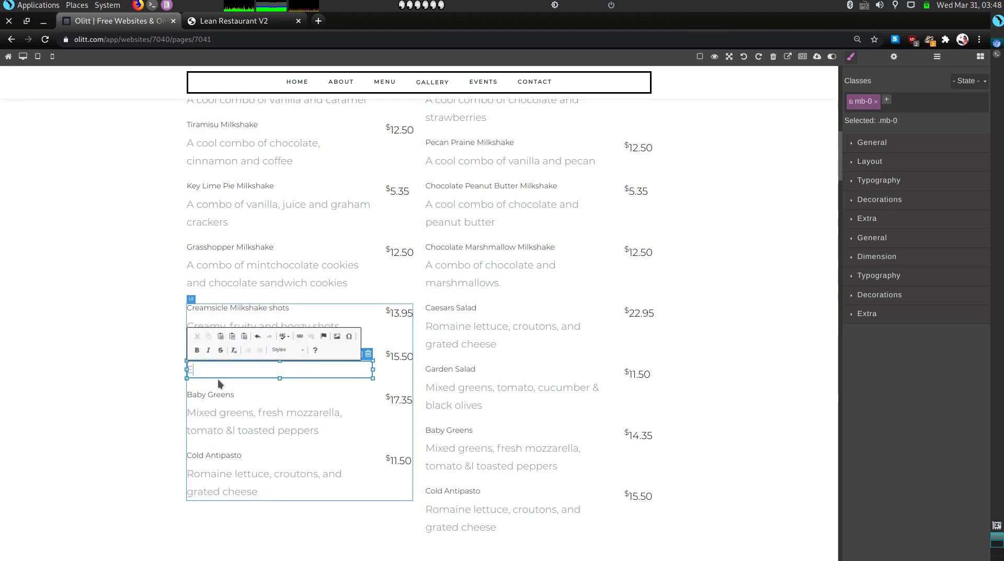
pyautogui.write('Experience firwero')
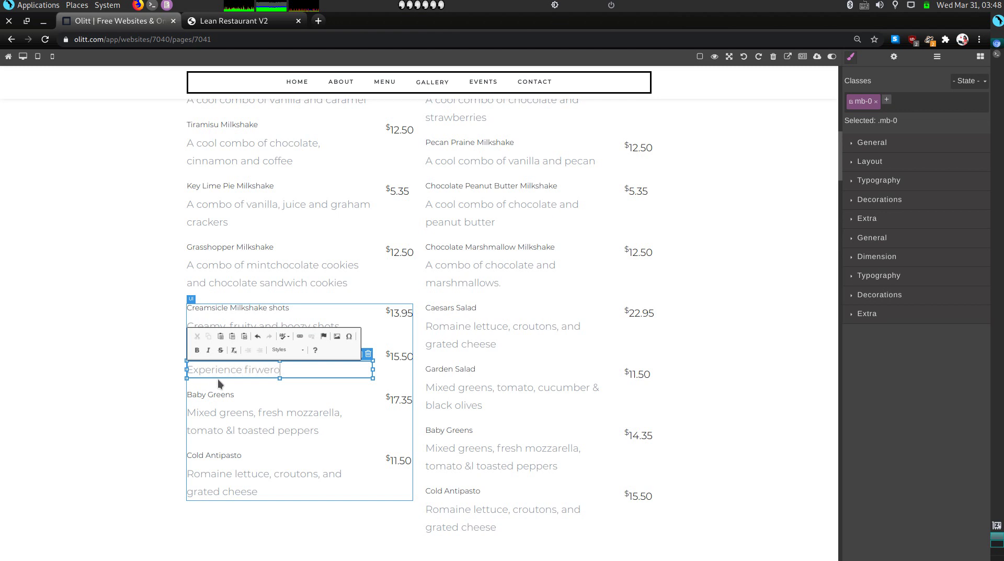
pyautogui.press('BackSpace')
pyautogui.press('BackSpace')
pyautogui.press('BackSpace')
pyautogui.press('BackSpace')
pyautogui.write('eworks explosion in your mouth')
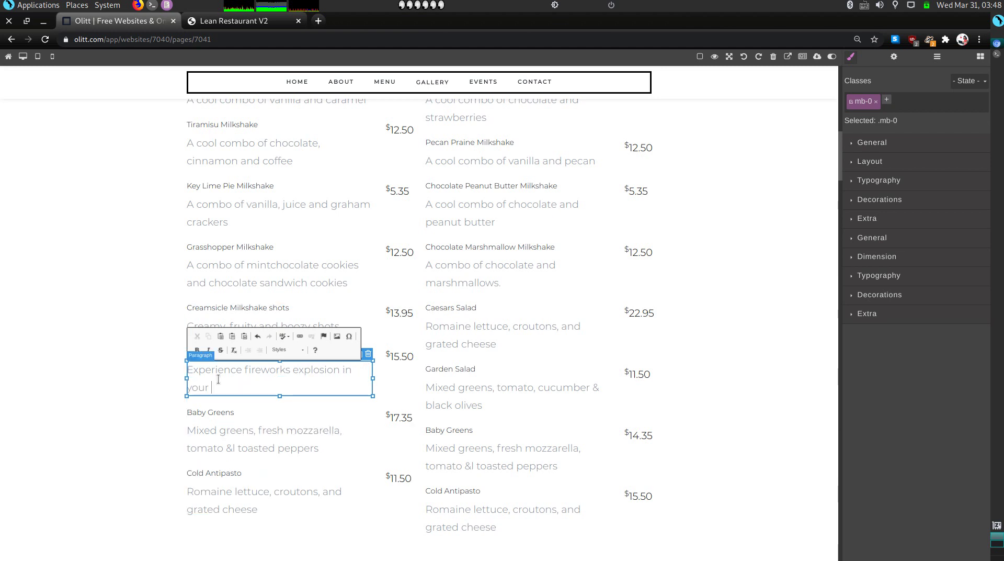
pyautogui.write('.')
# Rename the Baby Greens heading in the first menu column to "Cap'n Crunch Milkshake"
pyautogui.doubleClick(228, 411)
pyautogui.tripleClick(229, 411)
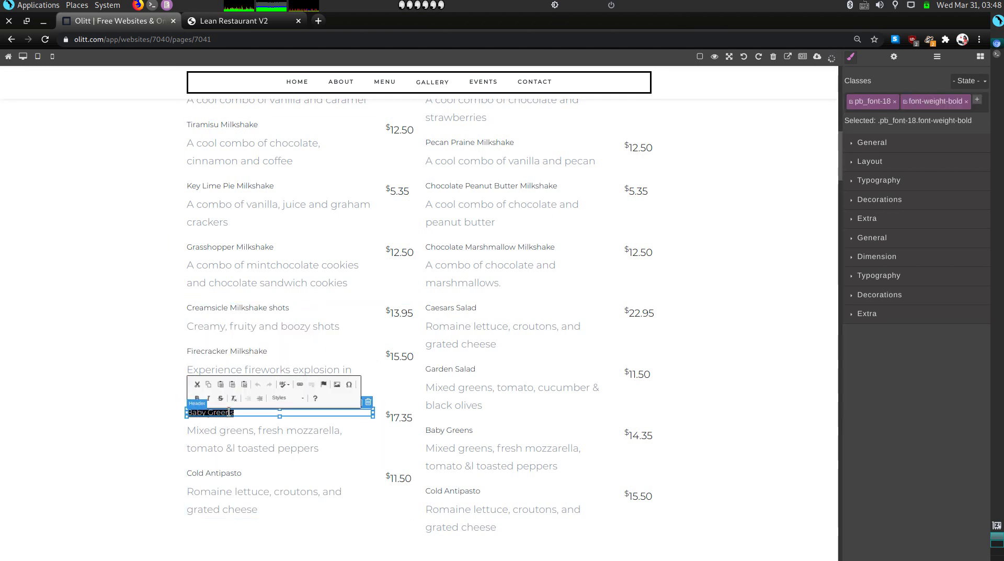
pyautogui.press('BackSpace')
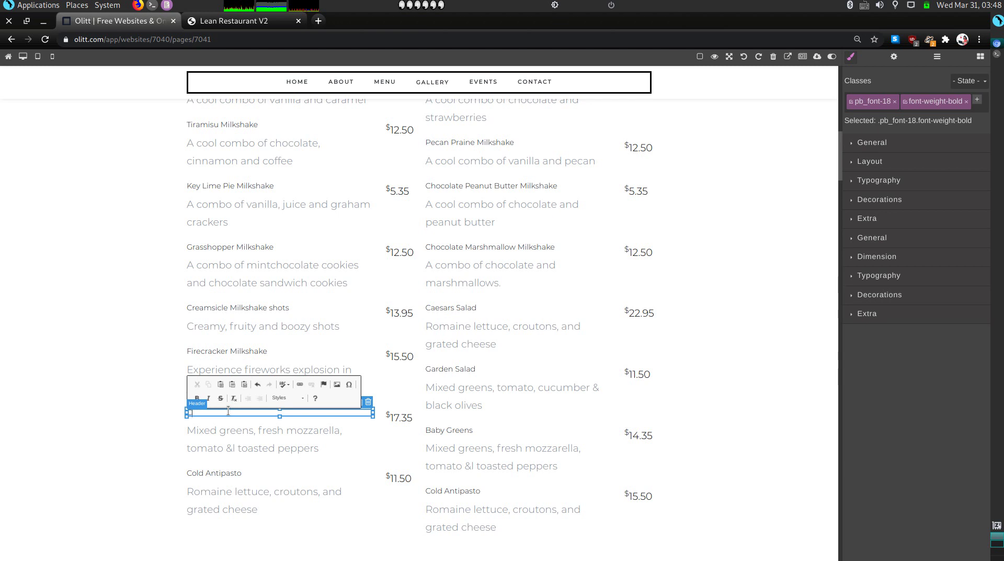
pyautogui.write('Car')
pyautogui.write('p')
pyautogui.write("'n C")
pyautogui.write('runch M')
pyautogui.write('ilkshake')
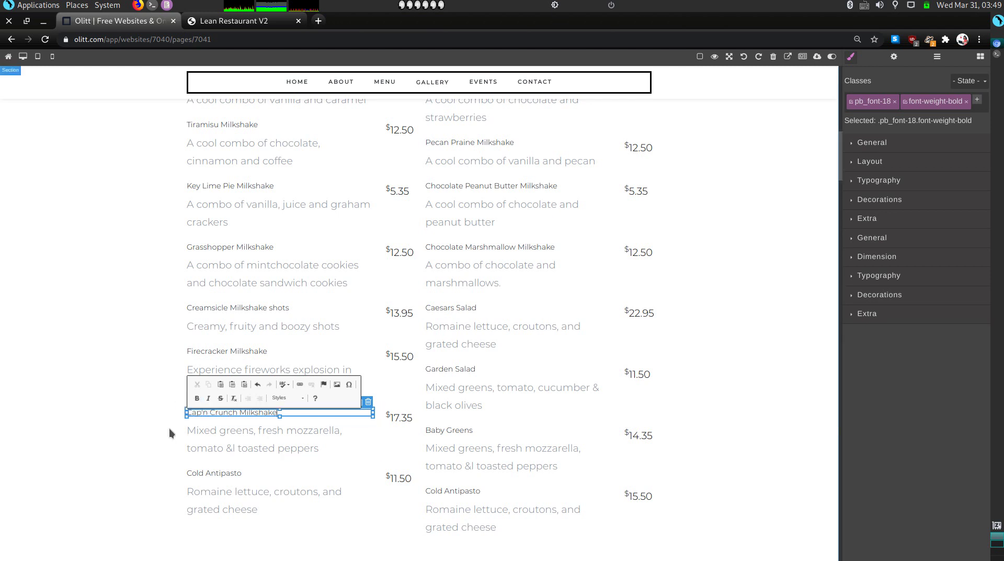
# Replace the Cap'n Crunch Milkshake description with "Crunchatize your milkshake"
pyautogui.click(228, 438)
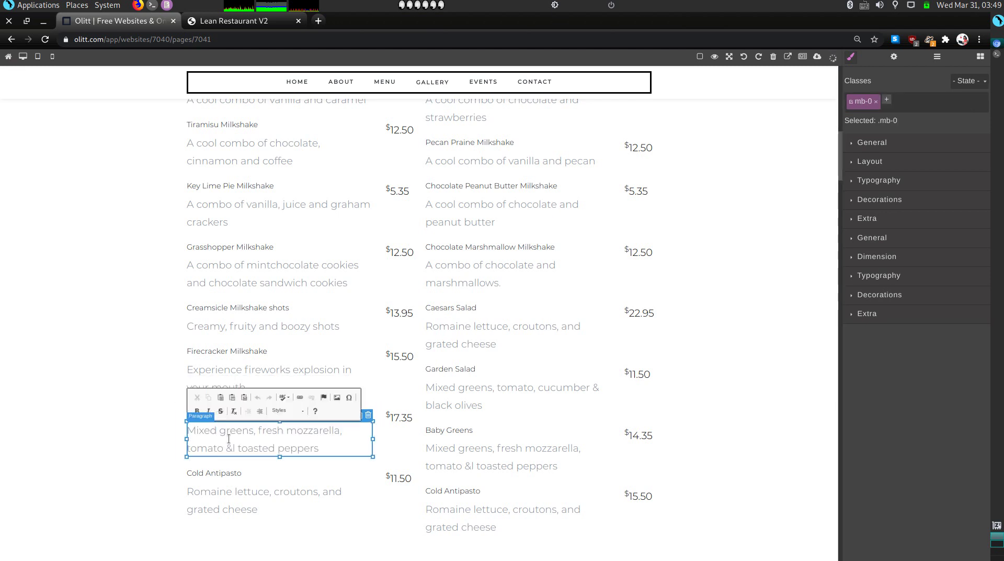
pyautogui.write('Cu')
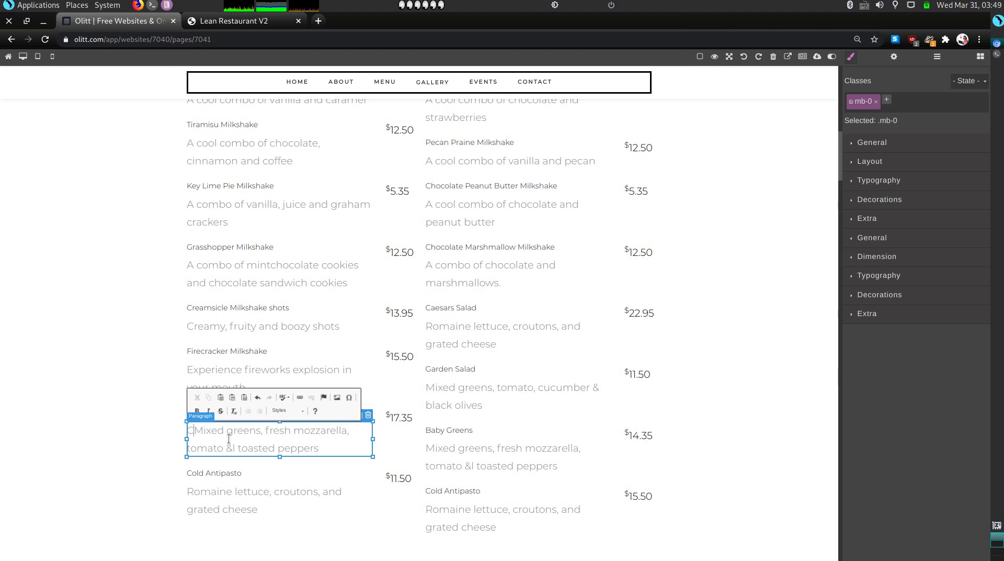
pyautogui.press('BackSpace')
pyautogui.doubleClick(240, 441)
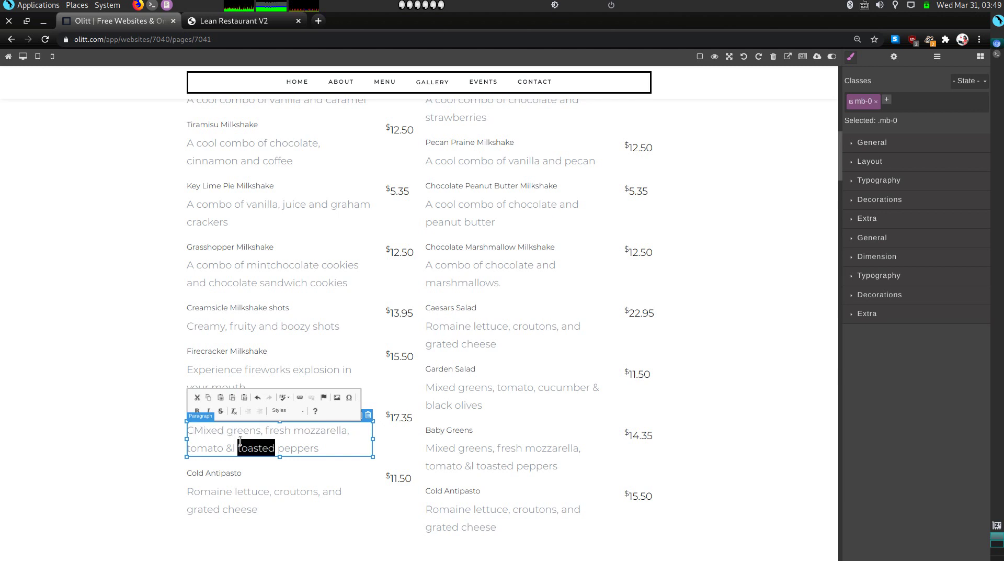
pyautogui.tripleClick(240, 442)
pyautogui.press('BackSpace')
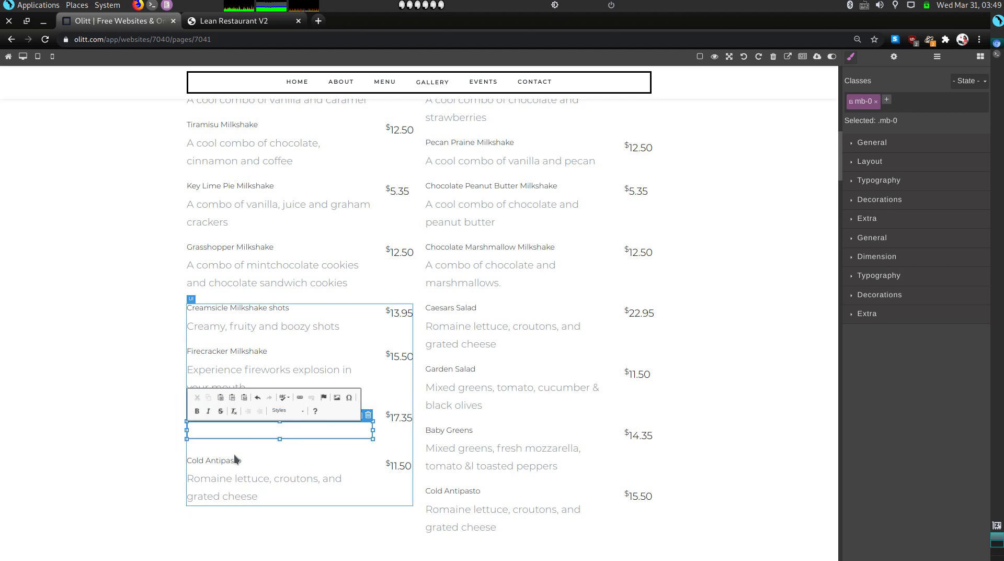
pyautogui.write('Crunchat')
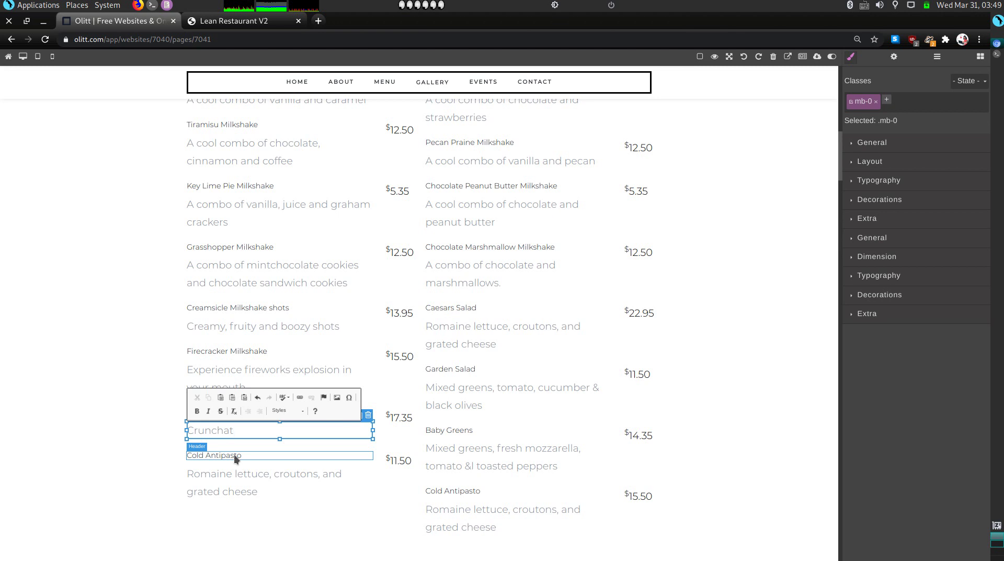
pyautogui.write('ize your milkshake')
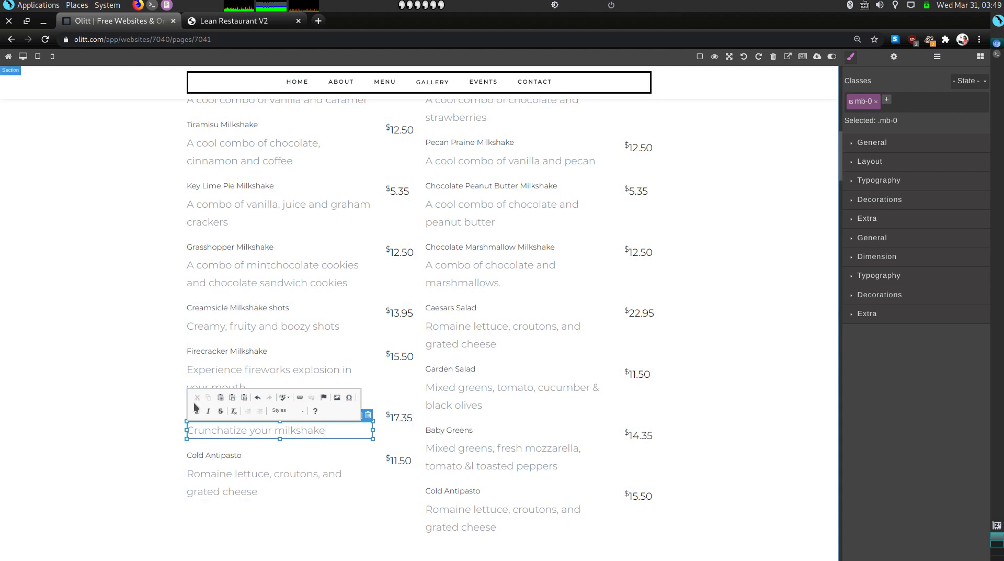
# Rename the Cold Antipasto heading in the first menu column to "Red, White and Boozy Shakes"
pyautogui.doubleClick(229, 457)
pyautogui.hotkey('ctrl', 'a')
pyautogui.write('Red')
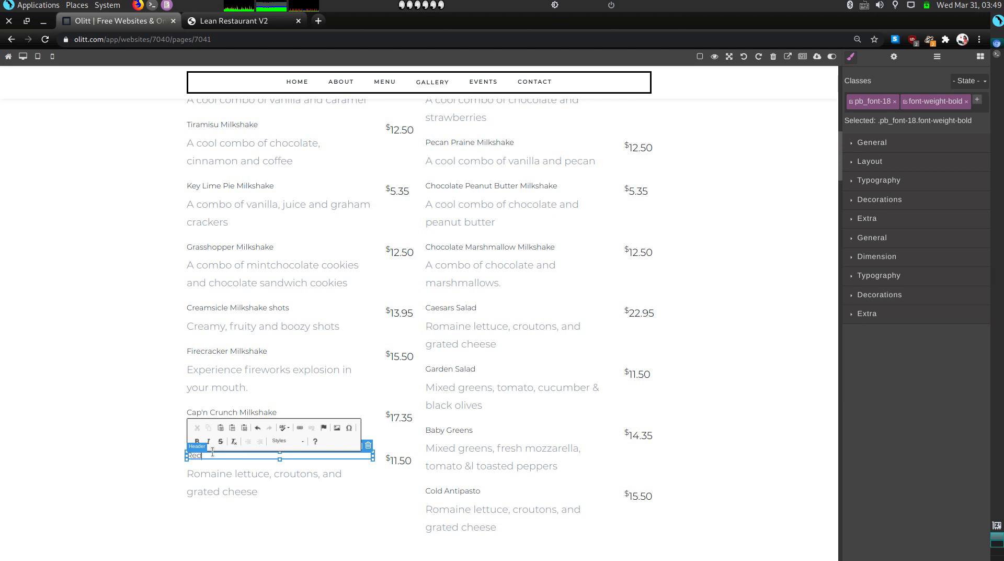
pyautogui.write(', White and Boozy Shakes')
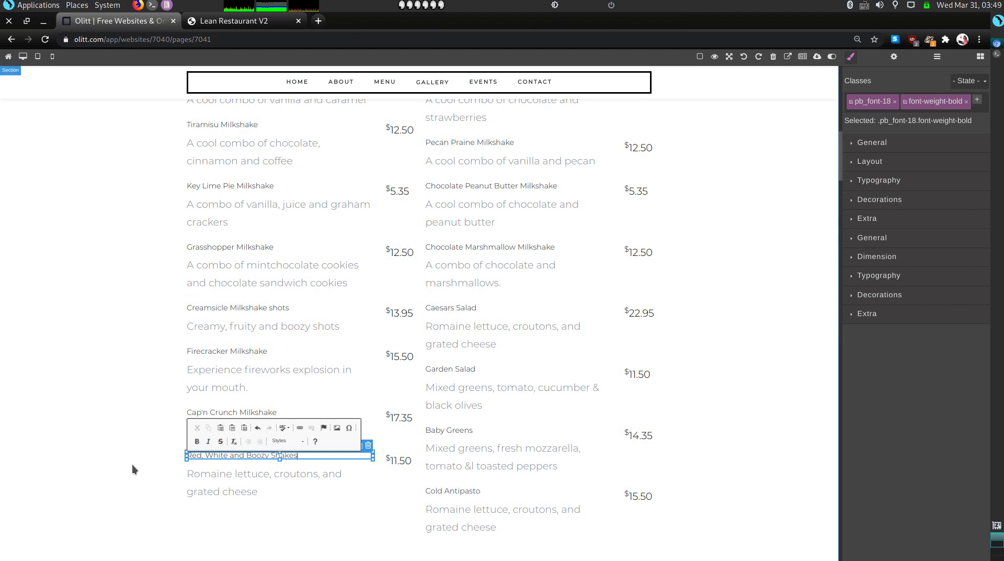
# Replace the Red, White and Boozy Shakes description with "Why not get drunk off ice cream?"
pyautogui.click(206, 483)
pyautogui.tripleClick(208, 483)
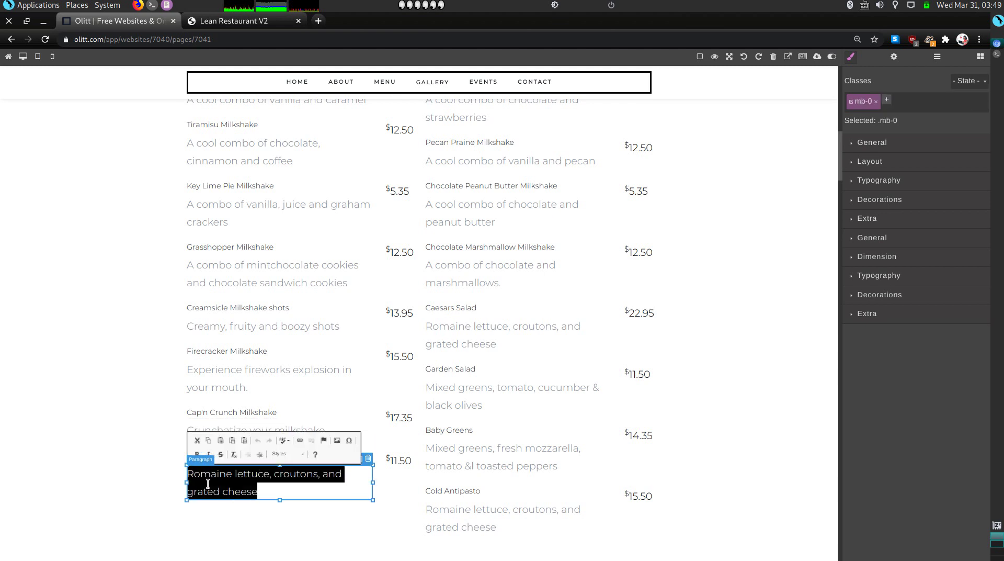
pyautogui.write('Why')
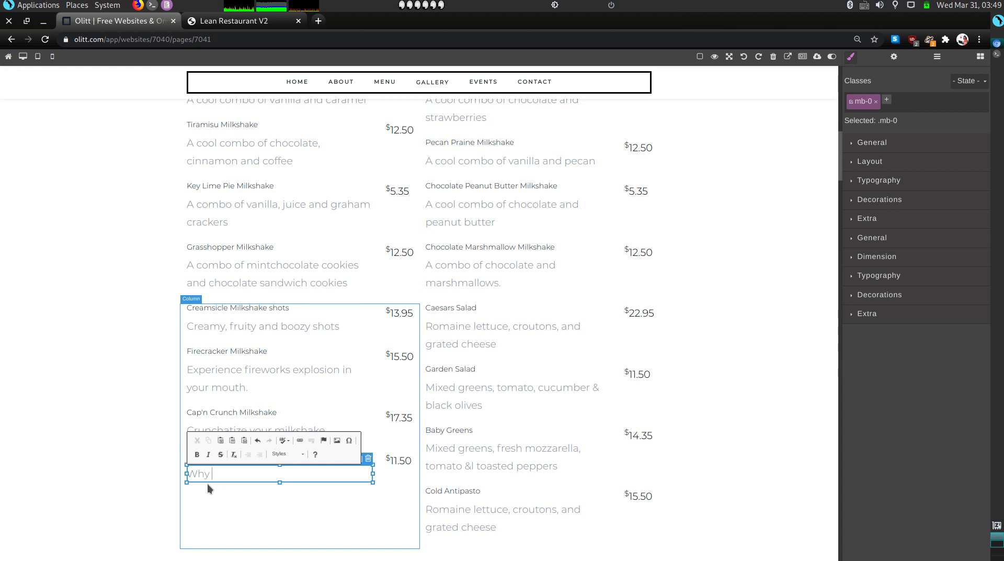
pyautogui.write(' not get drunk off ice cream?')
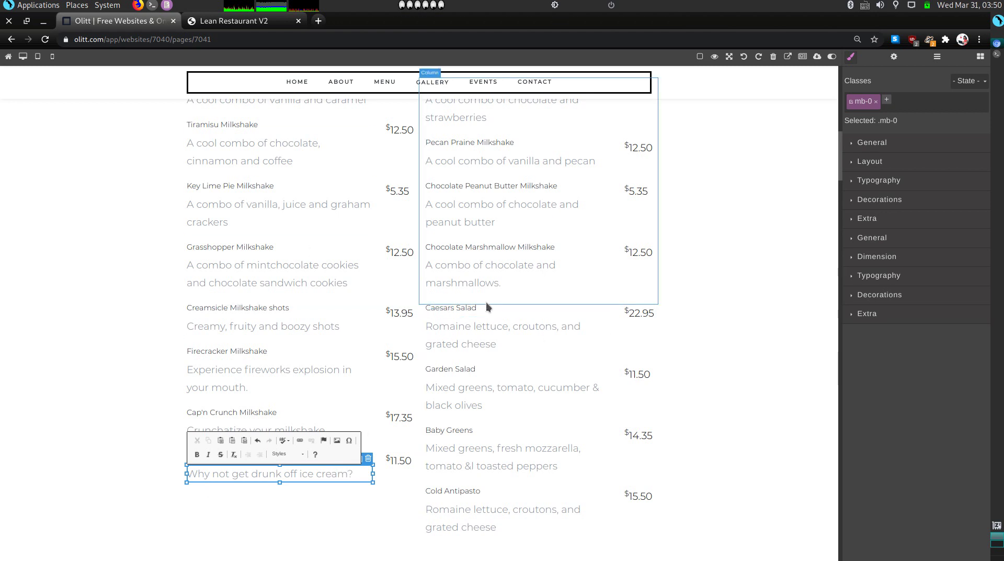
# Rename the Caesars Salad heading in the second menu column to "Chocolate Chip Cookie"
pyautogui.doubleClick(474, 308)
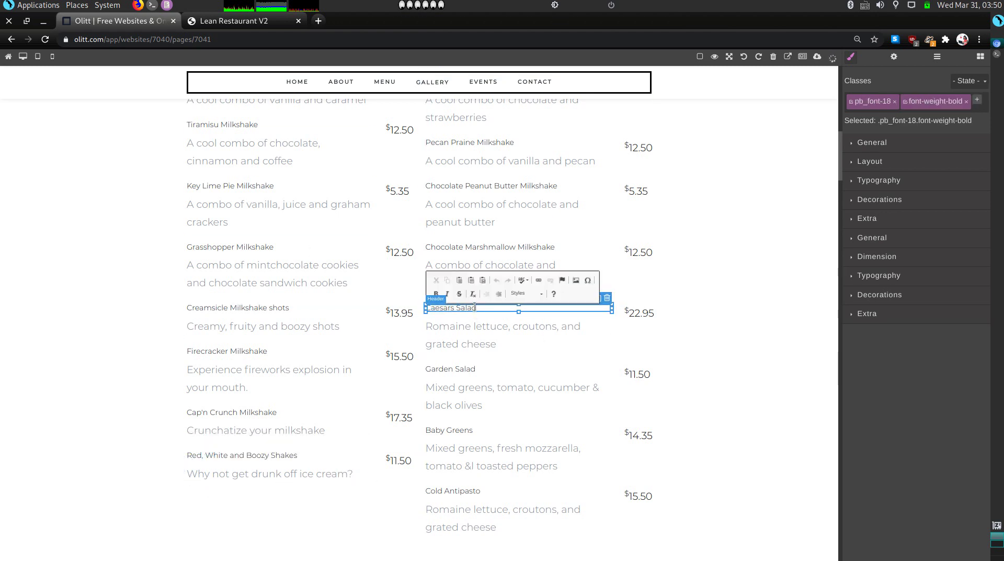
pyautogui.doubleClick(473, 308)
pyautogui.moveTo(474, 308); pyautogui.dragTo(435, 310)
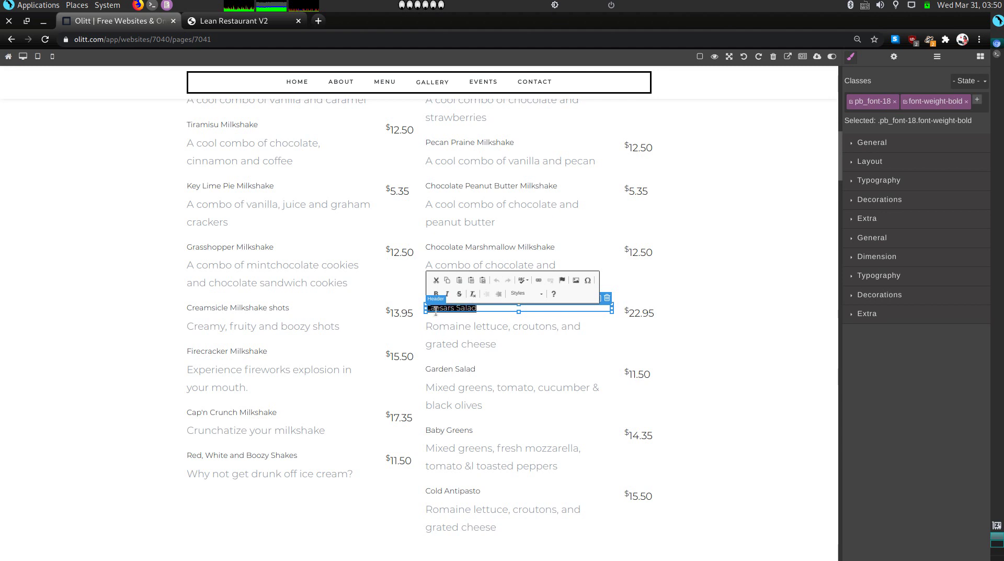
pyautogui.press('BackSpace')
pyautogui.write('Chocolate Chip Cookie')
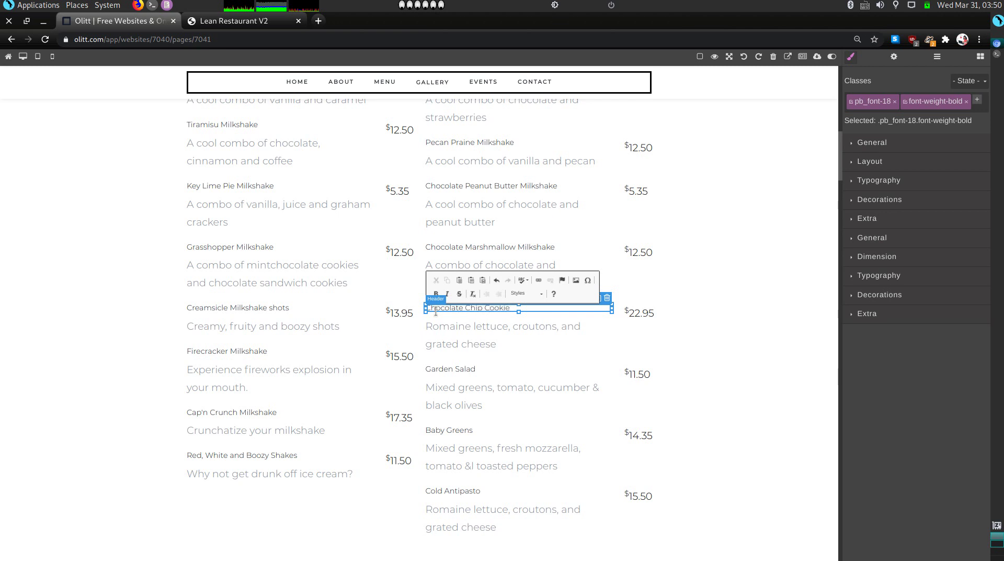
# Replace the Chocolate Chip Cookie description with "Does this sound like breakfast?"
pyautogui.doubleClick(464, 325)
pyautogui.doubleClick(463, 329)
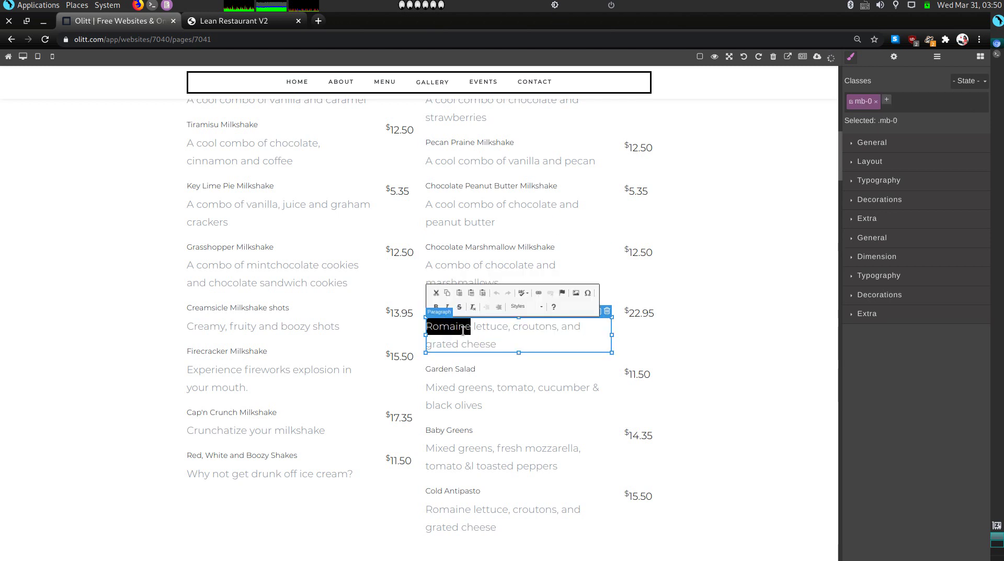
pyautogui.tripleClick(463, 330)
pyautogui.write('Does')
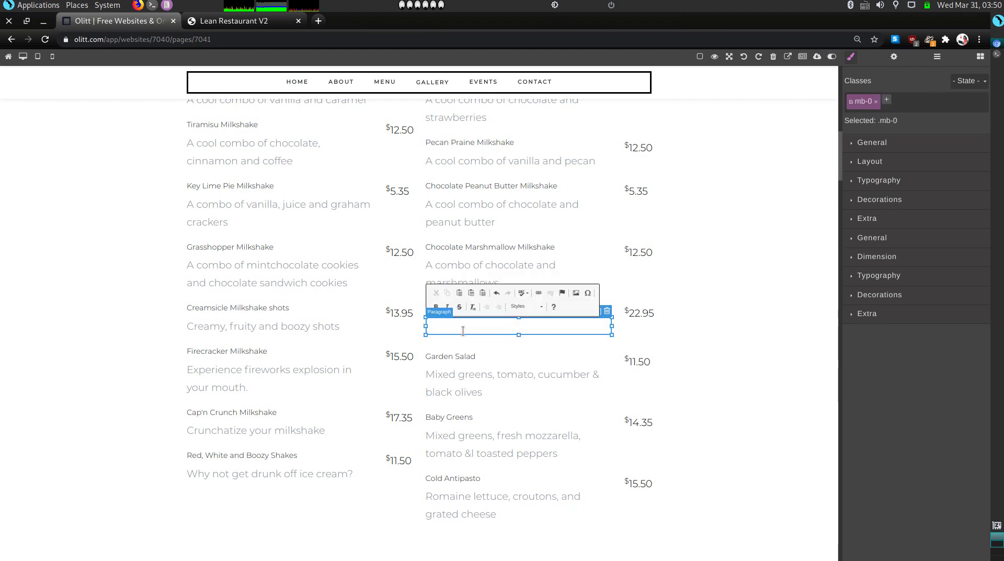
pyautogui.write(' this')
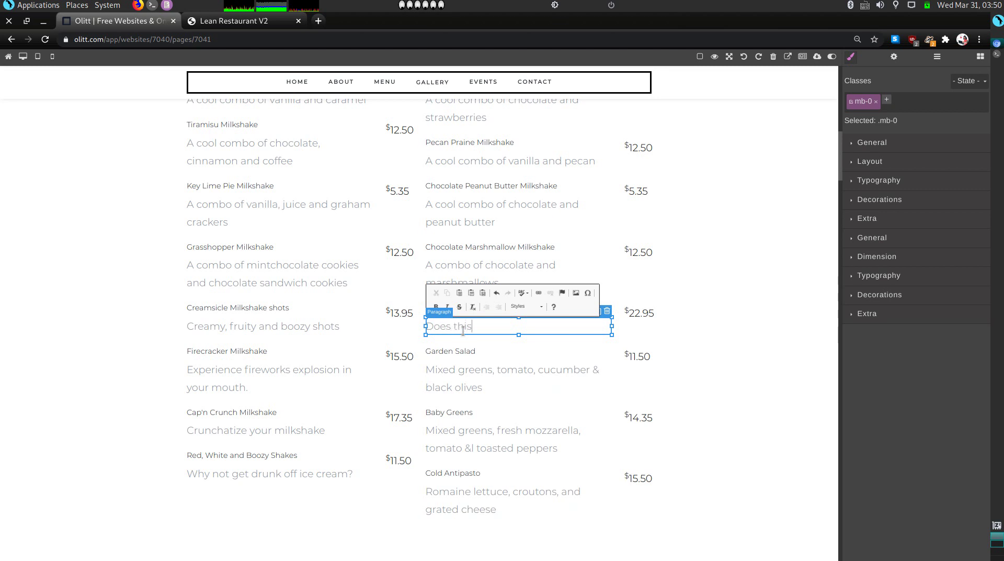
pyautogui.write(' sound like breakfast?')
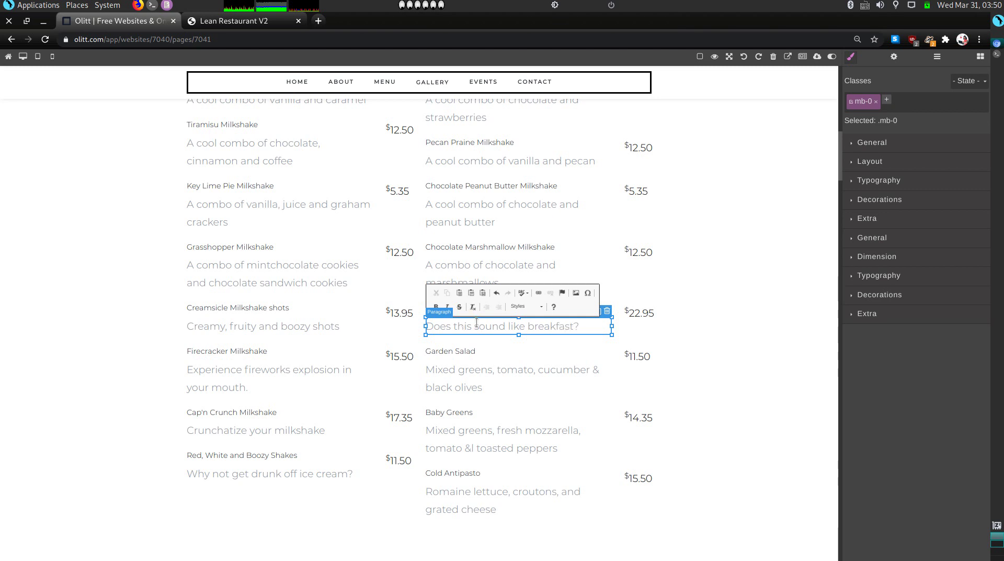
# Rename the Garden Salad heading in the second menu column to "White Walskers Milkshake Shots"
pyautogui.click(482, 364)
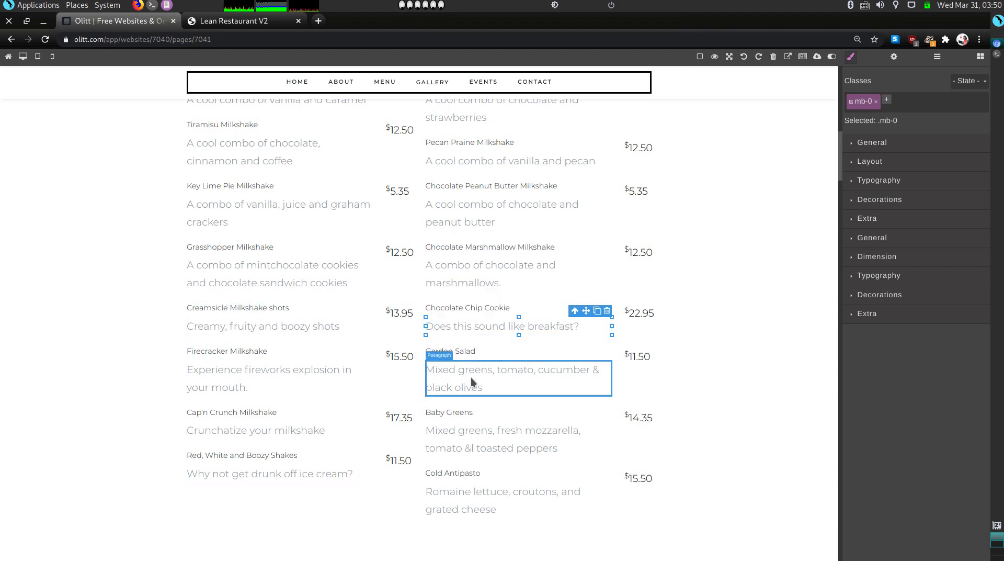
pyautogui.click(470, 377)
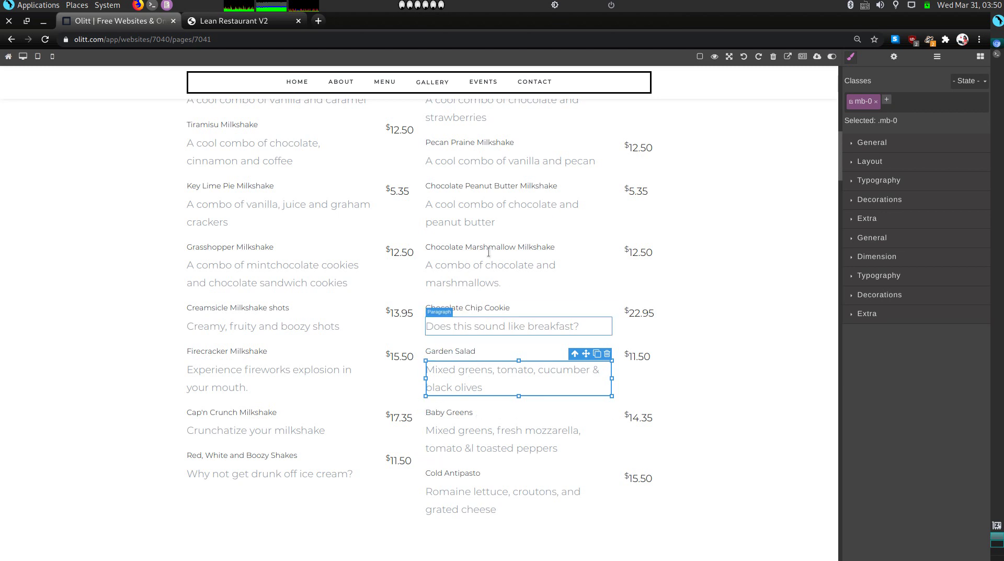
pyautogui.tripleClick(461, 351)
pyautogui.write('White Whiskers Milks')
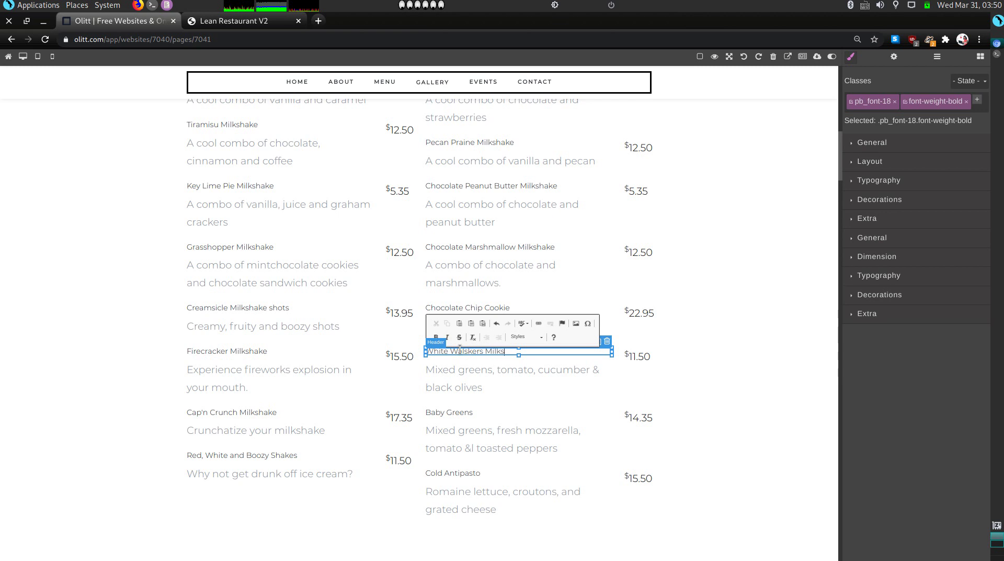
pyautogui.write('hake Shots')
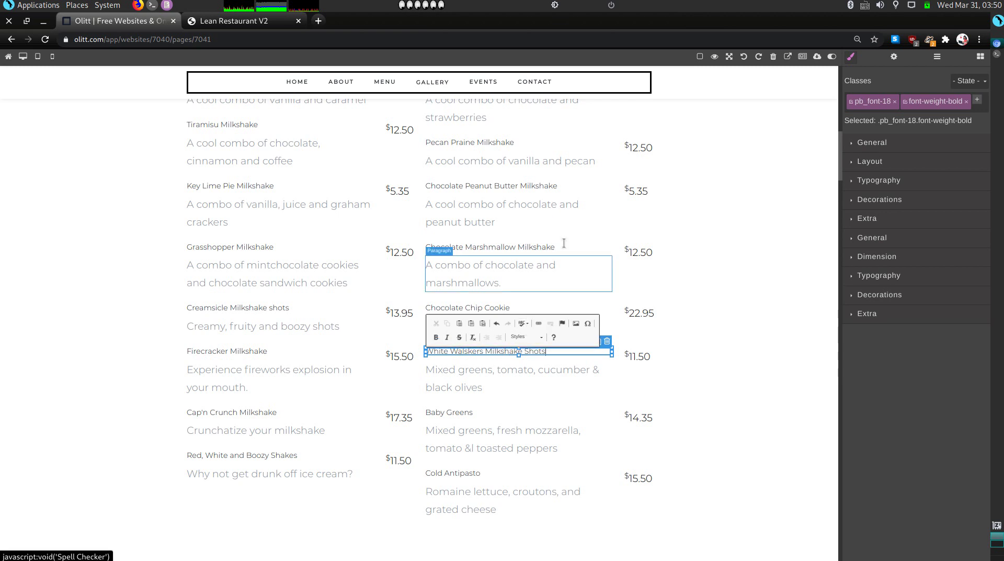
# Replace the White Walskers Milkshake Shots description with "Frosty shots remind me of snow"
pyautogui.tripleClick(463, 368)
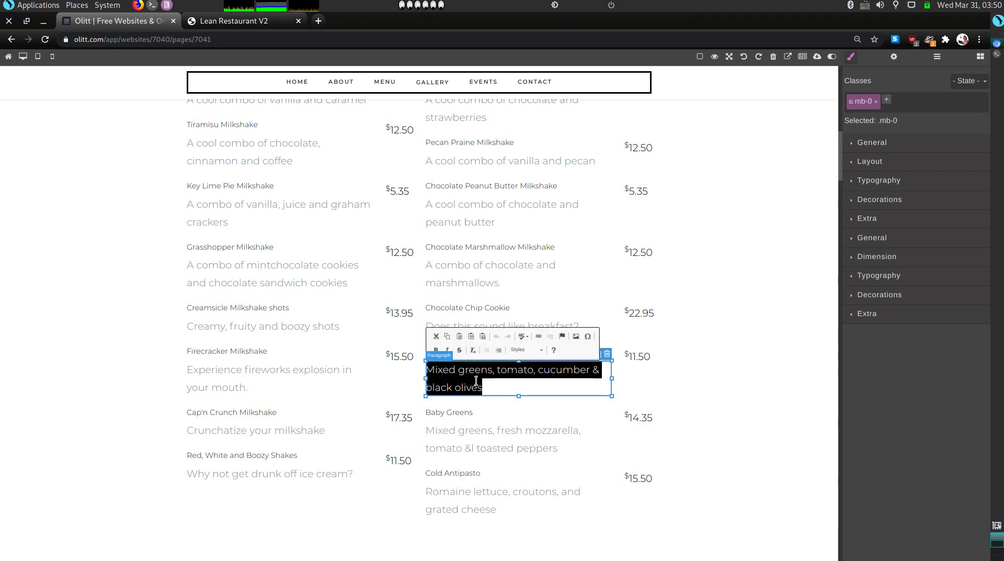
pyautogui.write('Remi')
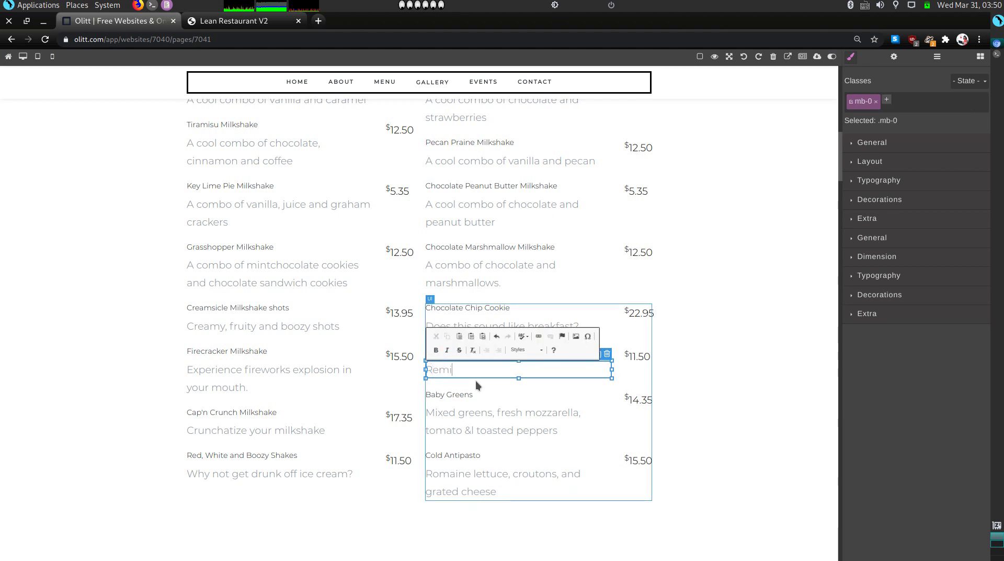
pyautogui.press('BackSpace')
pyautogui.press('BackSpace')
pyautogui.press('BackSpace')
pyautogui.write('Frosty shots remind me of snow')
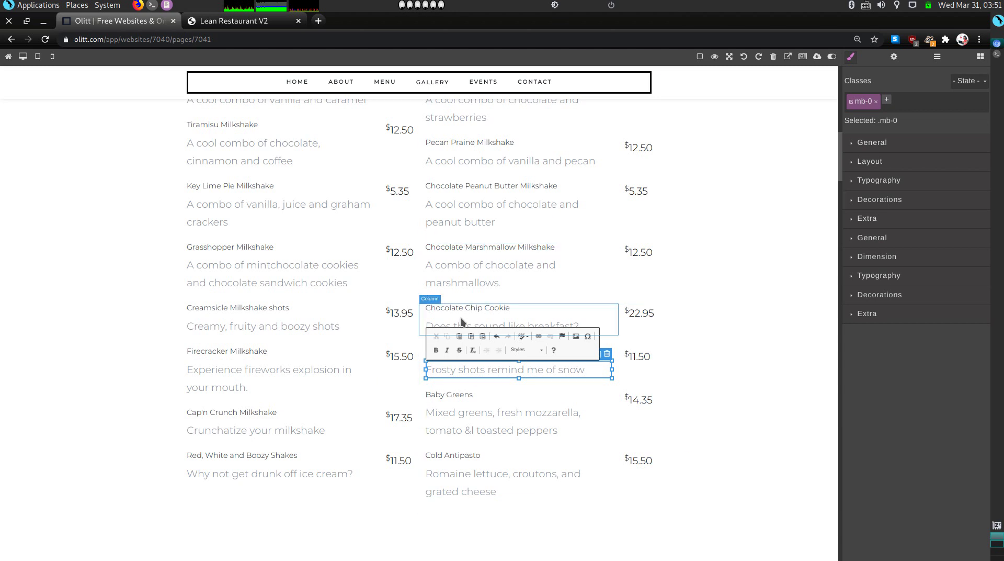
# Rename the Baby Greens heading in the second menu column to "Bourbon Milk Punch"
pyautogui.click(469, 405)
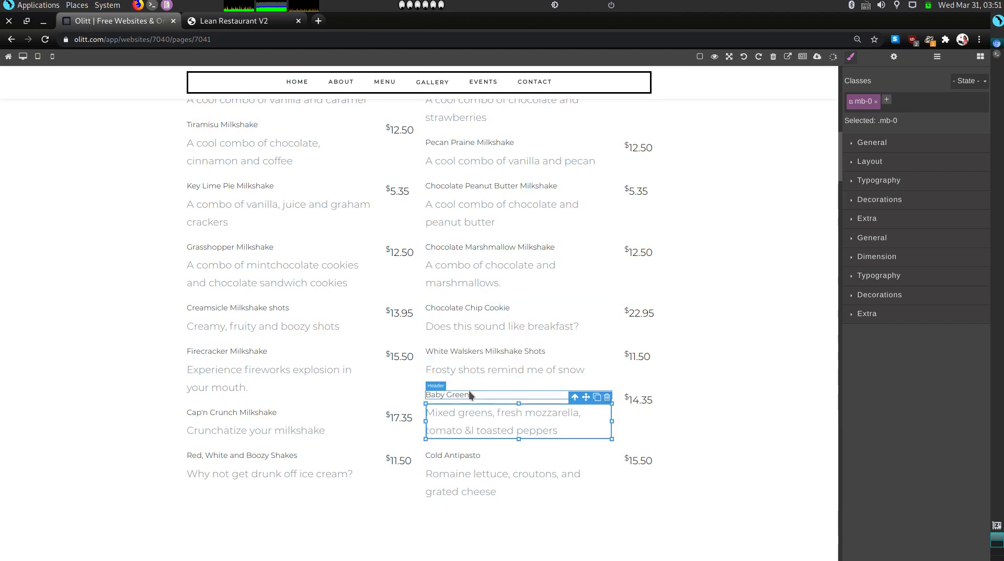
pyautogui.tripleClick(468, 394)
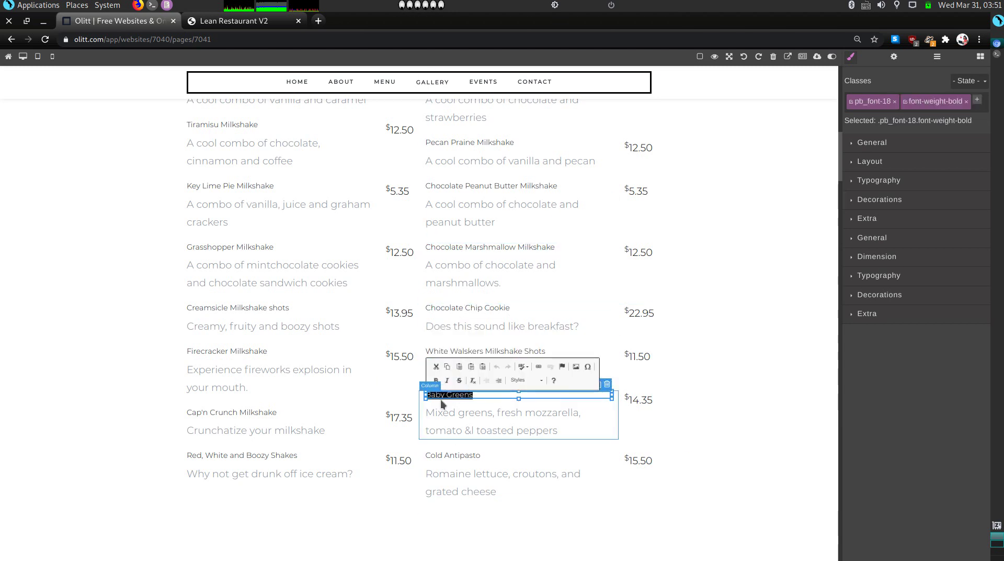
pyautogui.press('BackSpace')
pyautogui.write('Bourb')
pyautogui.write('Milk Punch')
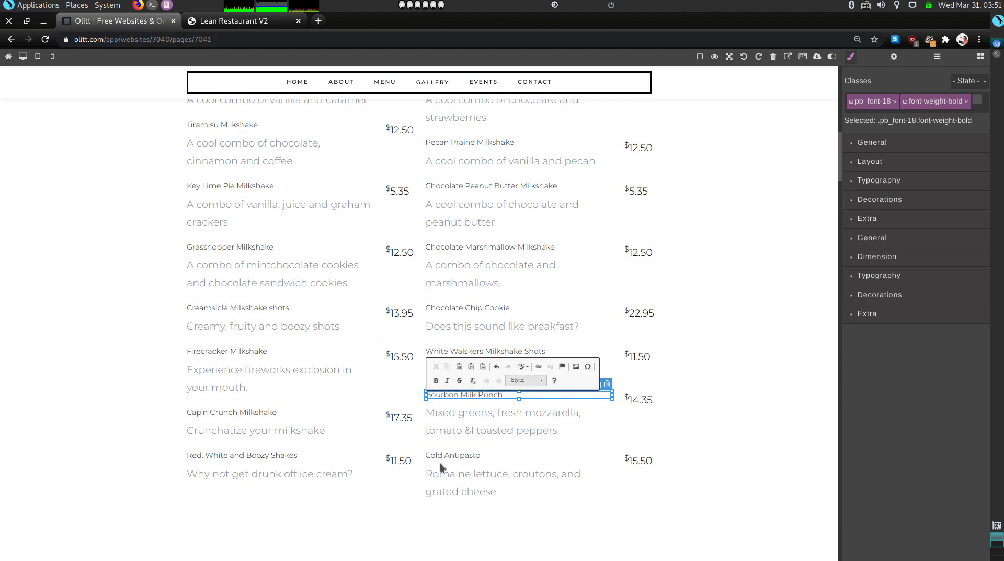
# Replace the Bourbon Milk Punch description with "Bourbons is classy"
pyautogui.click(482, 422)
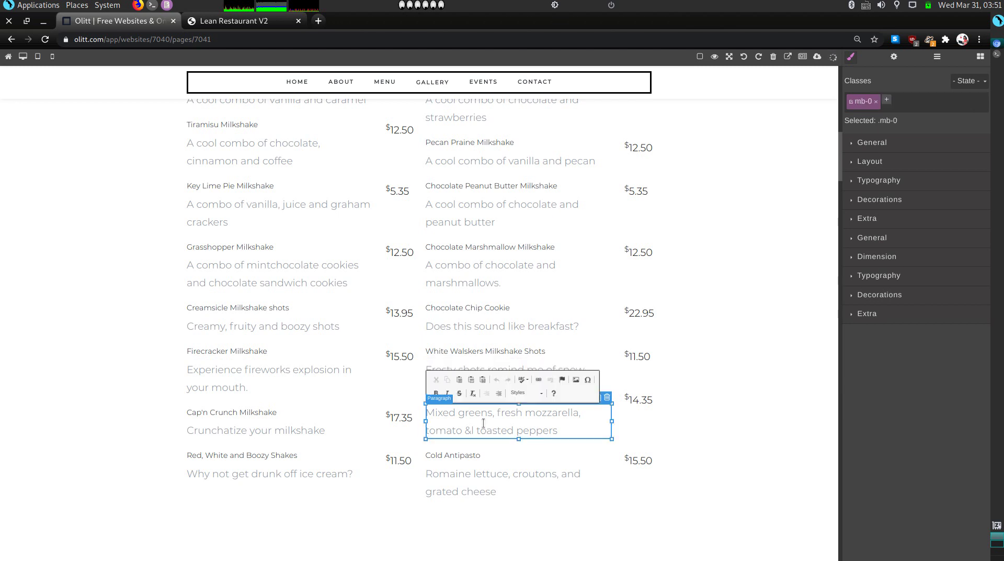
pyautogui.tripleClick(483, 422)
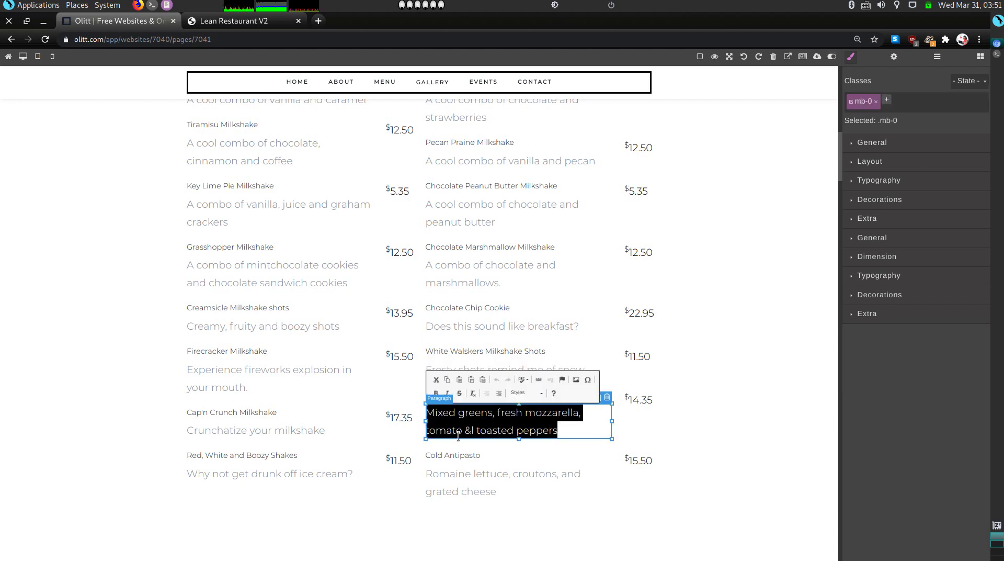
pyautogui.write('Bourb')
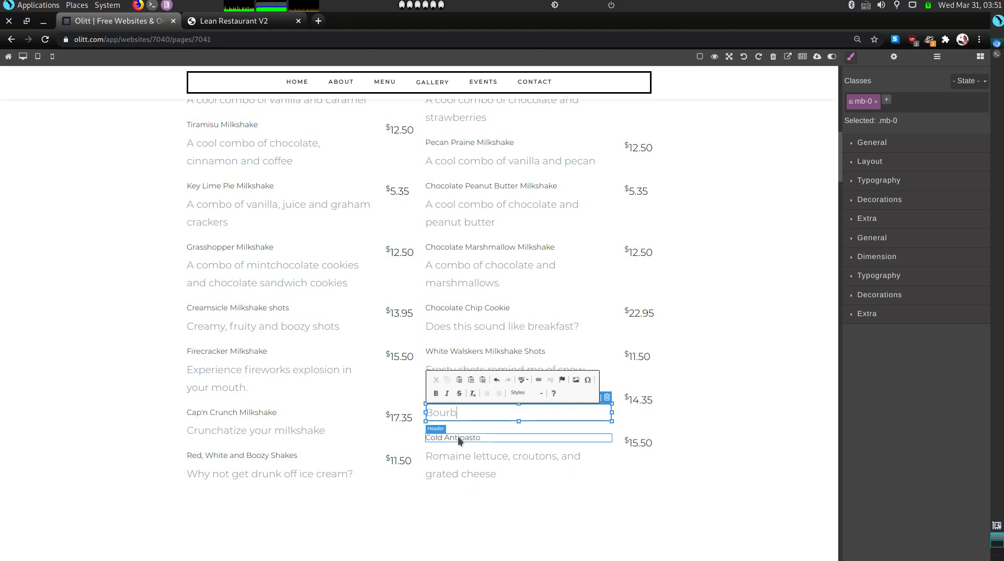
pyautogui.write('ons is classy')
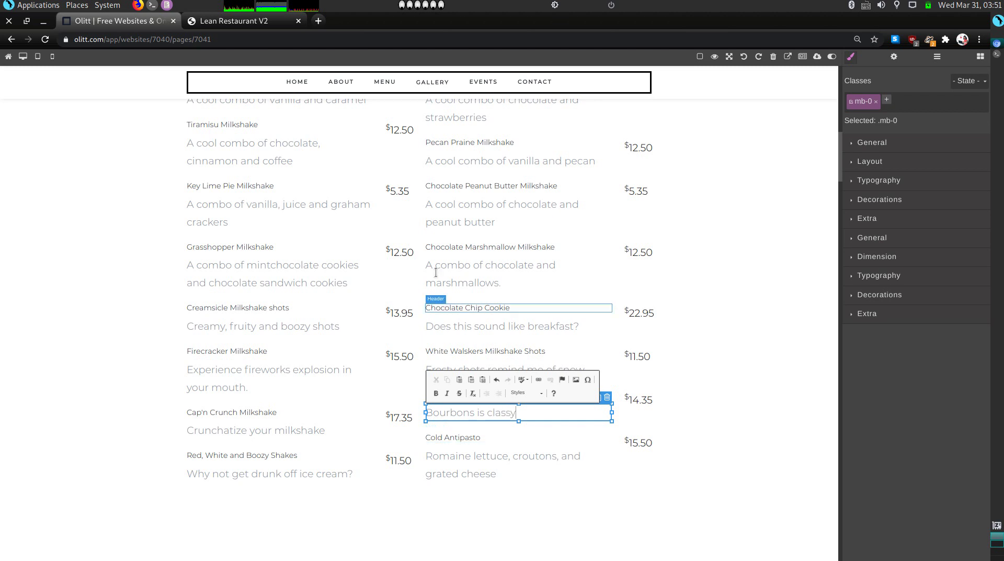
# Rename the Cold Antipasto heading in the second menu column to "Pina Colada Protein Smoothie"
pyautogui.click(464, 439)
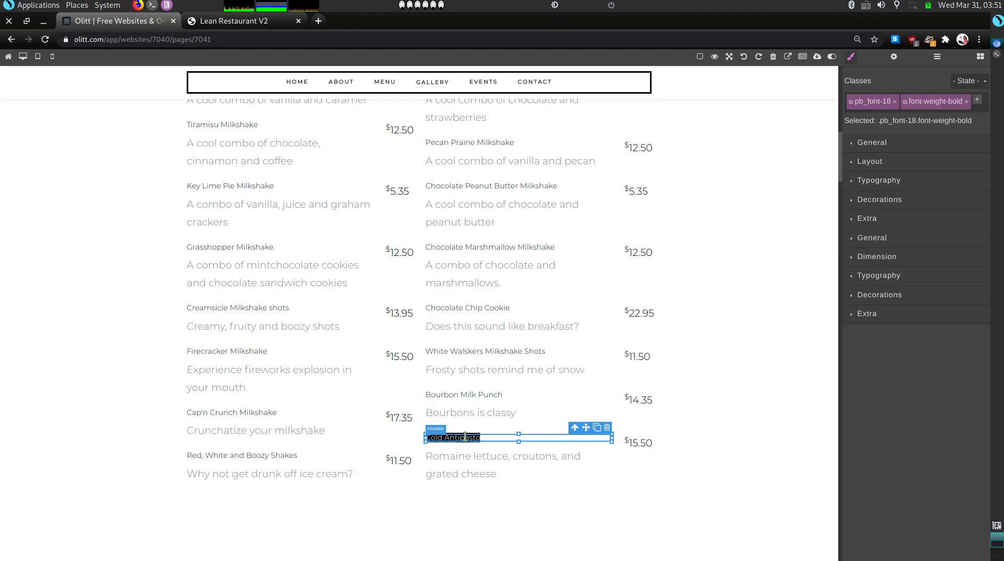
pyautogui.tripleClick(464, 437)
pyautogui.tripleClick(462, 436)
pyautogui.press('BackSpace')
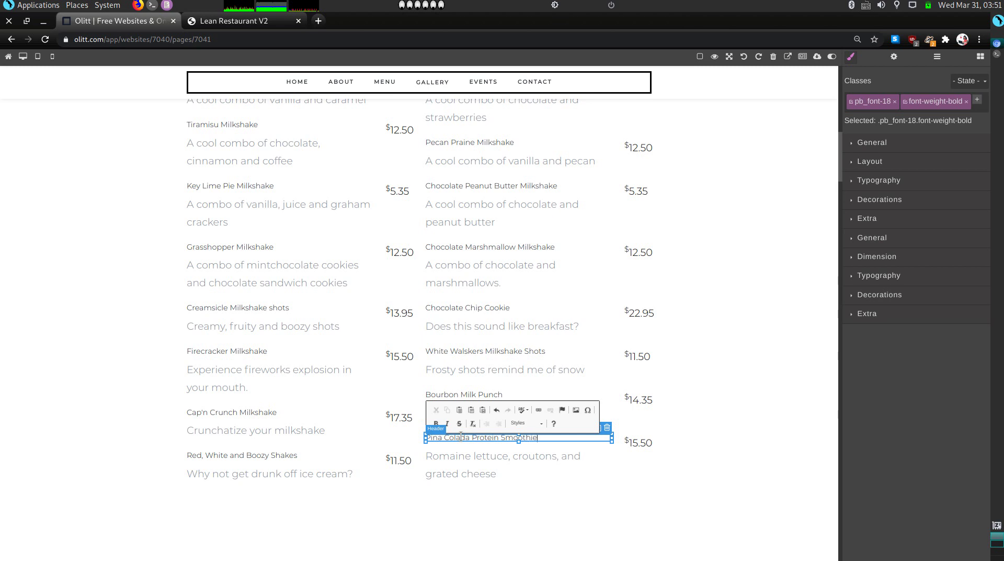
# Replace the Pina Colada Protein Smoothie description with "Vacation with us"
pyautogui.click(455, 465)
pyautogui.doubleClick(455, 465)
pyautogui.tripleClick(455, 465)
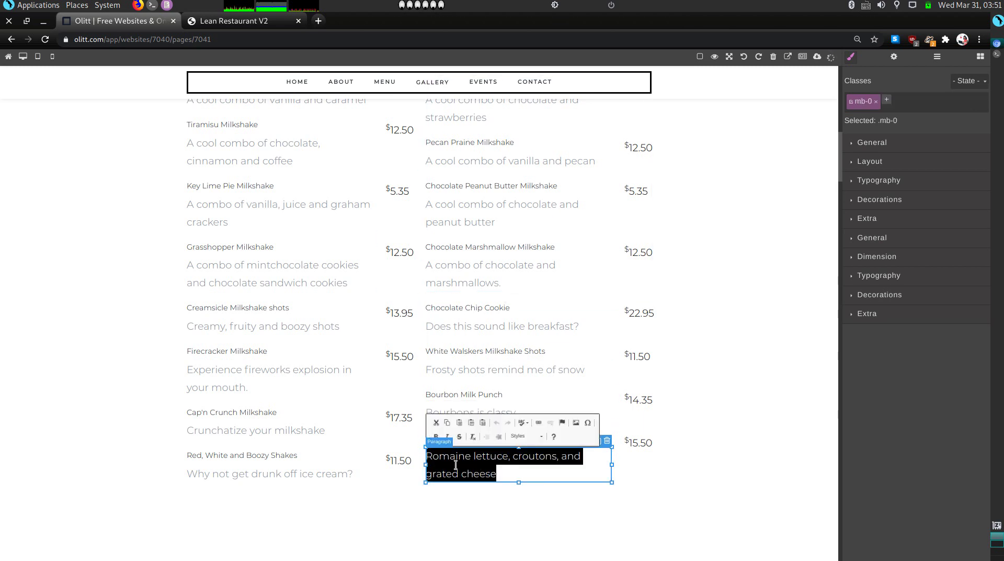
pyautogui.write('Vaca')
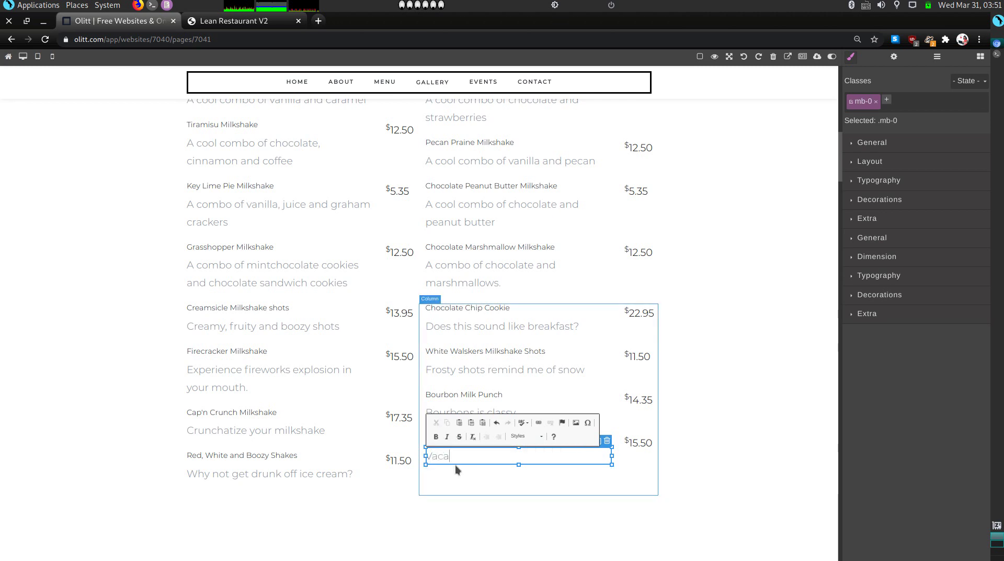
pyautogui.write('tion is ')
pyautogui.write('with us.')
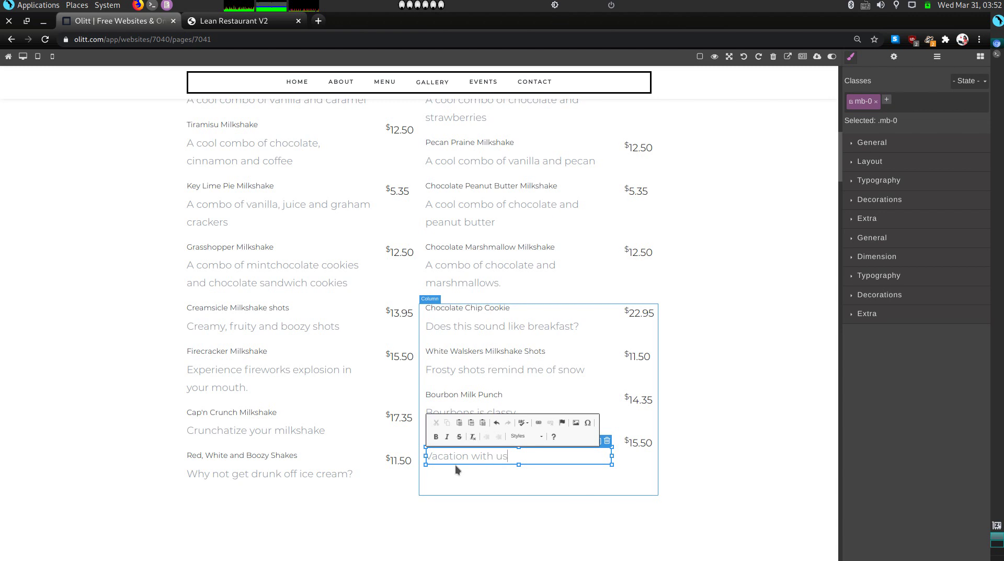
pyautogui.click(63, 531)
# Rename the SALADS category button under the MENU heading to "GO CRAZY"
pyautogui.scroll(4, 471, 415)
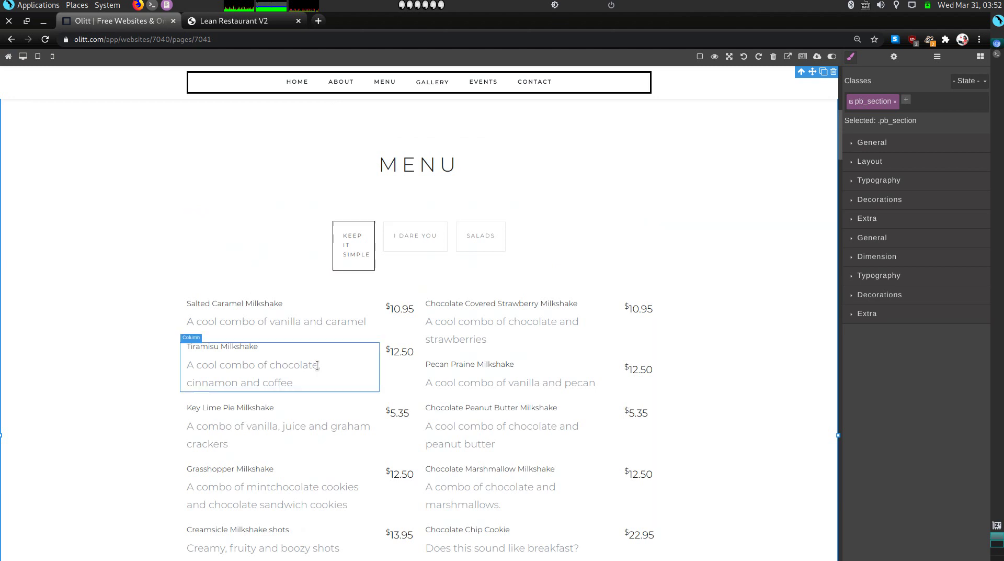
pyautogui.doubleClick(493, 238)
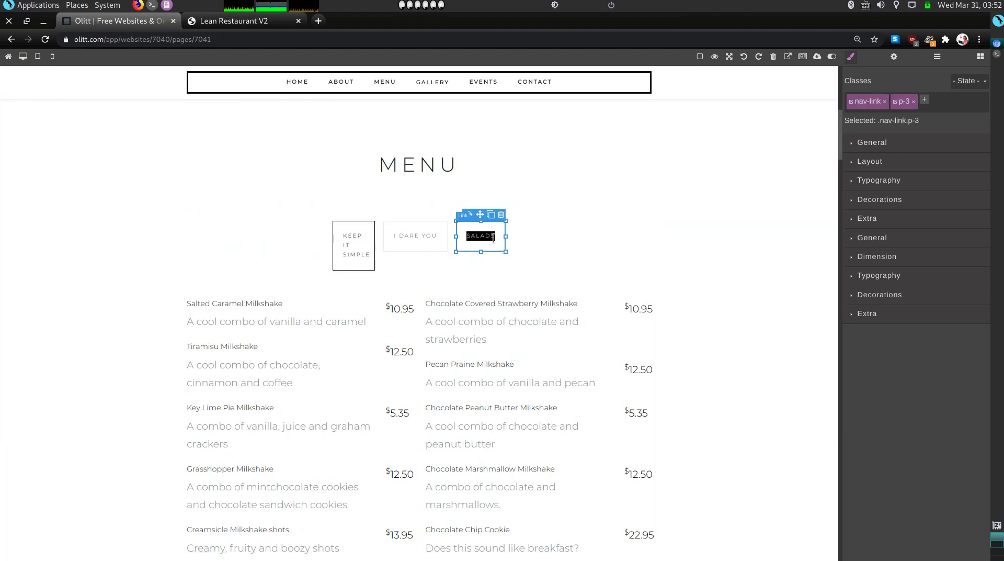
pyautogui.write('GO')
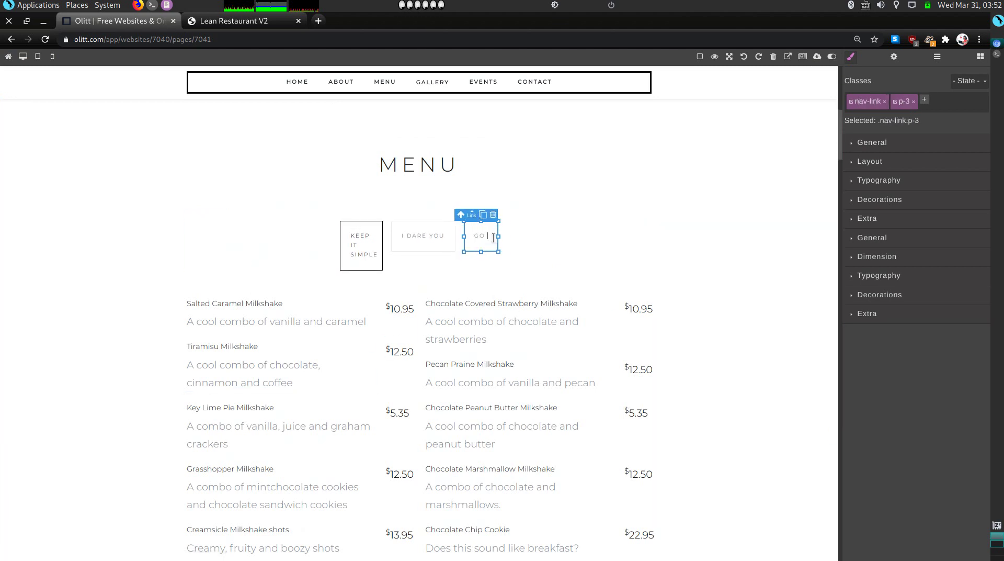
pyautogui.write(' CRAZY')
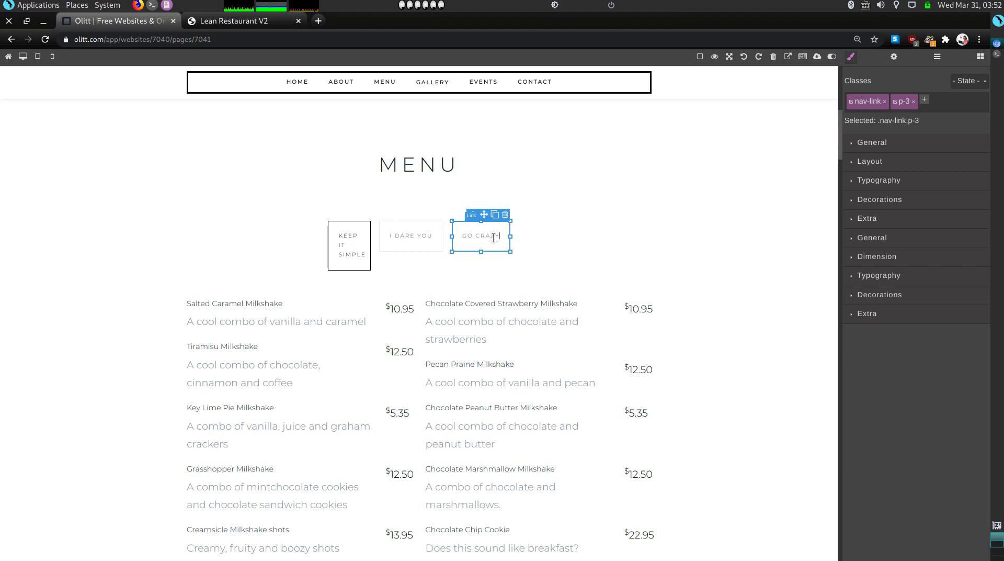
pyautogui.click(373, 254)
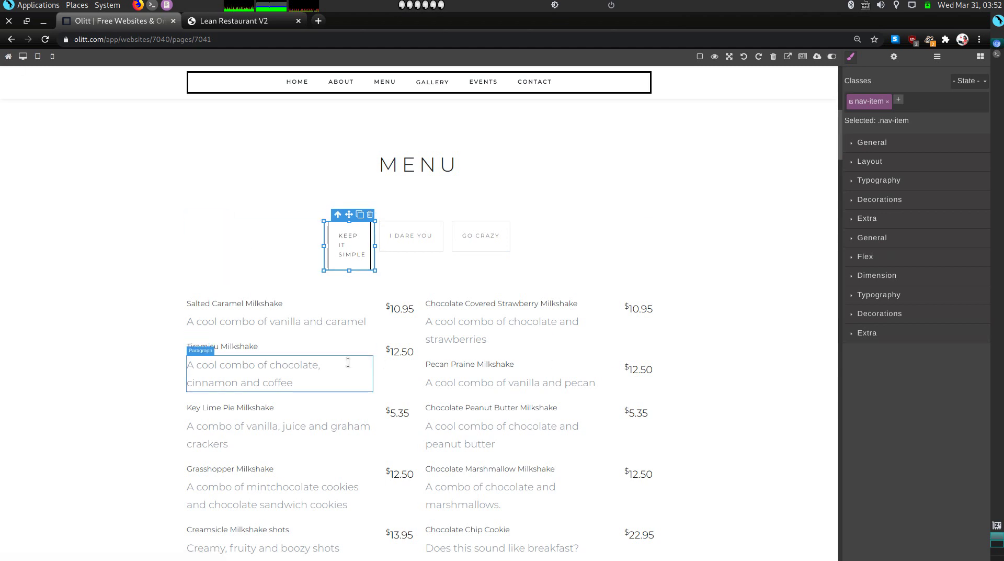
pyautogui.click(496, 319)
pyautogui.scroll(-2, 503, 324)
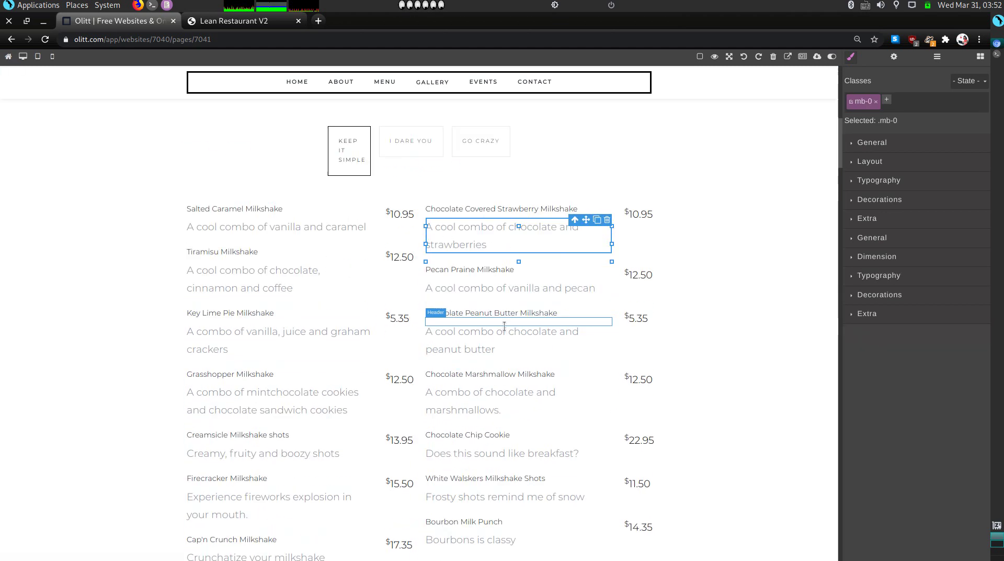
pyautogui.scroll(-5, 510, 333)
pyautogui.scroll(6, 510, 350)
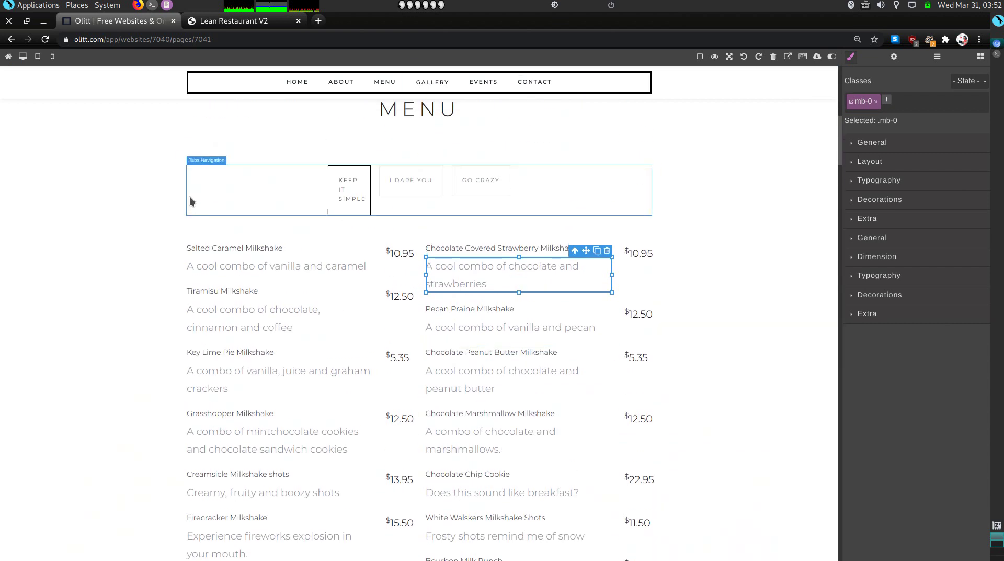
# Expand the menu section's column and its Tabs Panes in the layer tree and select the first Tab Pane
pyautogui.click(210, 216)
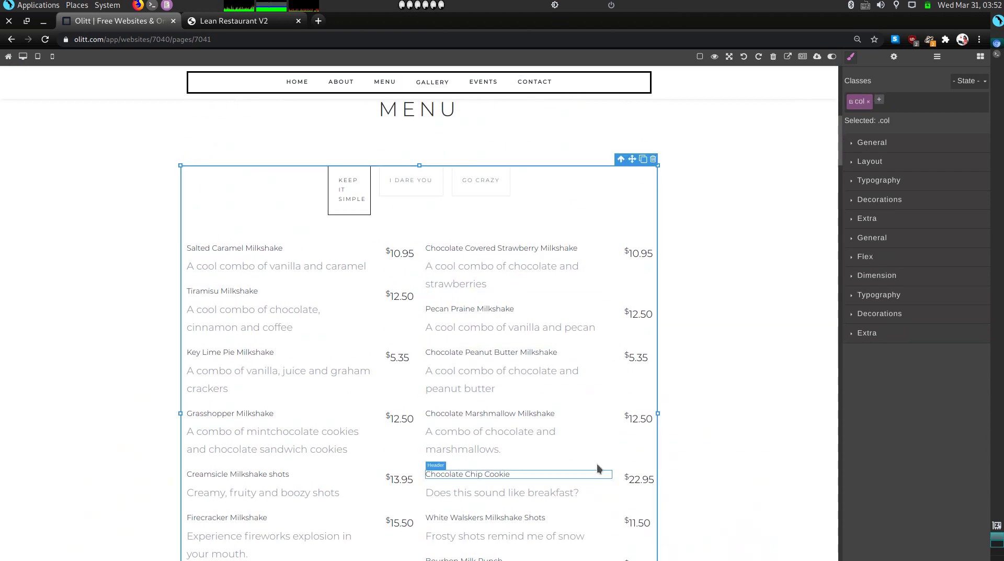
pyautogui.click(937, 57)
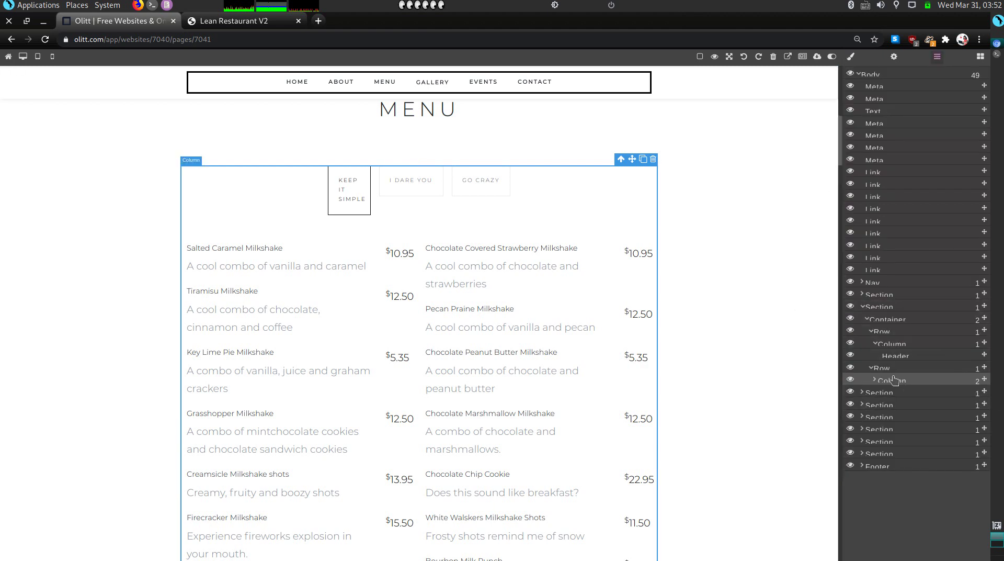
pyautogui.click(876, 380)
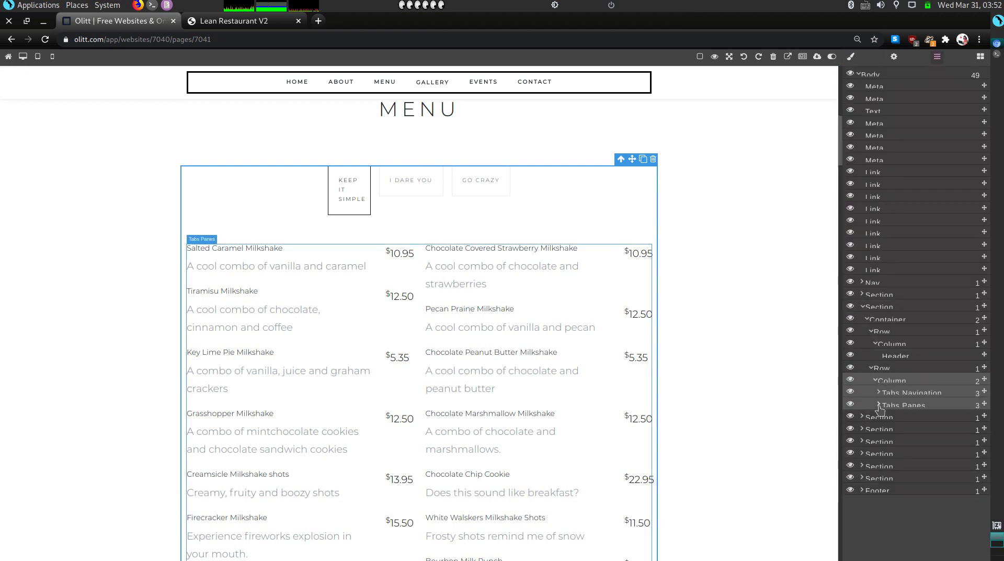
pyautogui.click(889, 405)
pyautogui.click(881, 405)
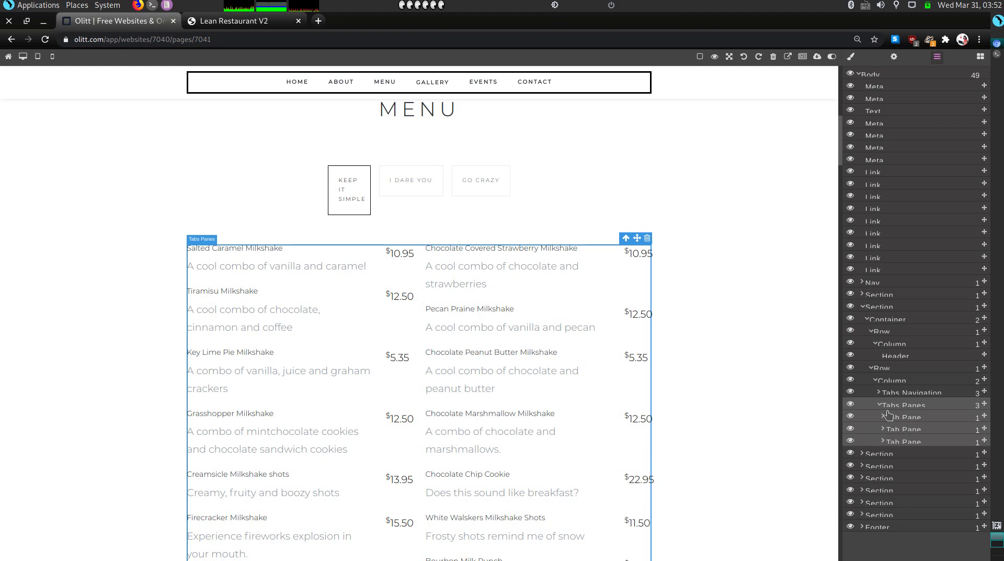
pyautogui.click(888, 417)
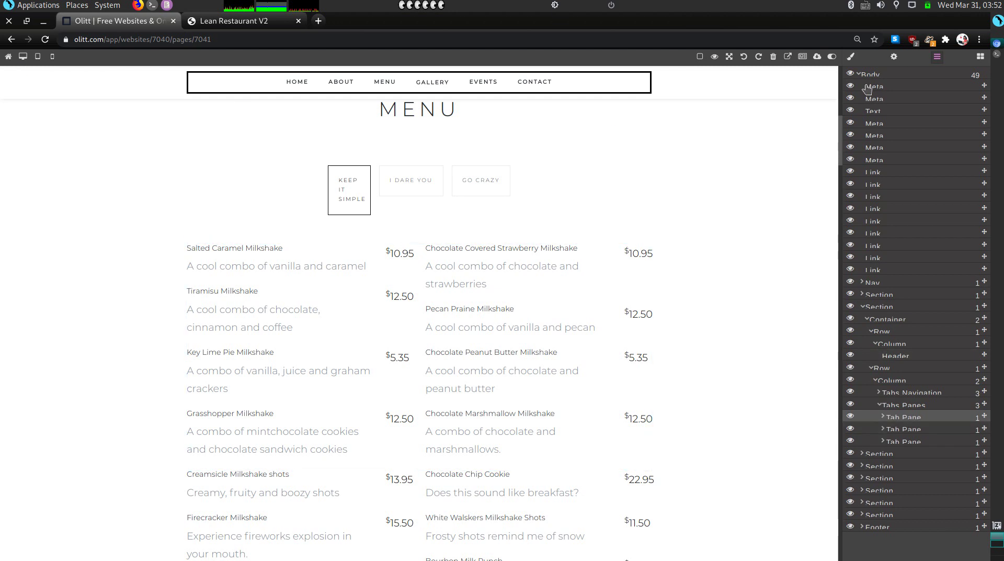
# Set the first tab pane, with Id food, to Active and its animation to None
pyautogui.click(893, 59)
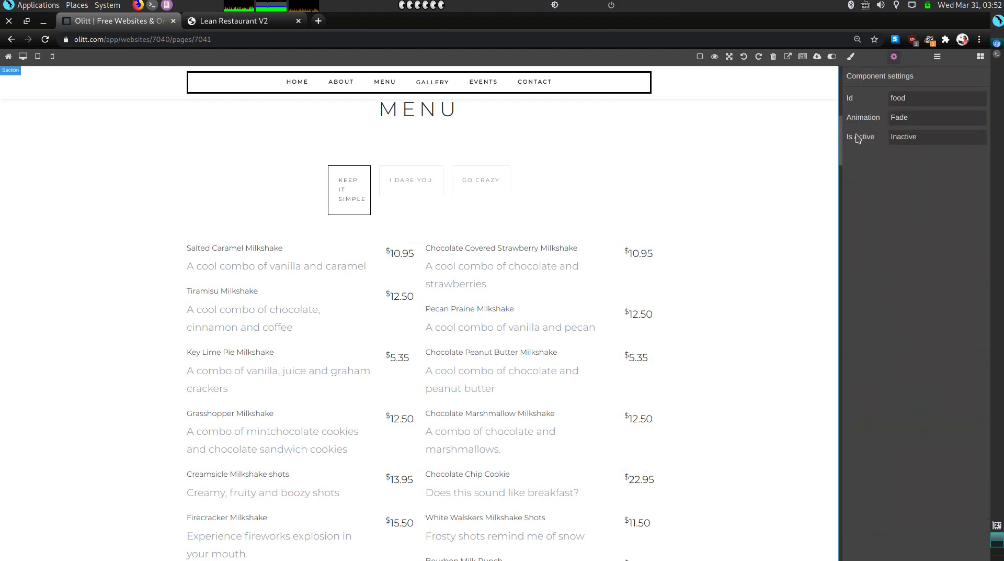
pyautogui.click(893, 137)
pyautogui.click(921, 158)
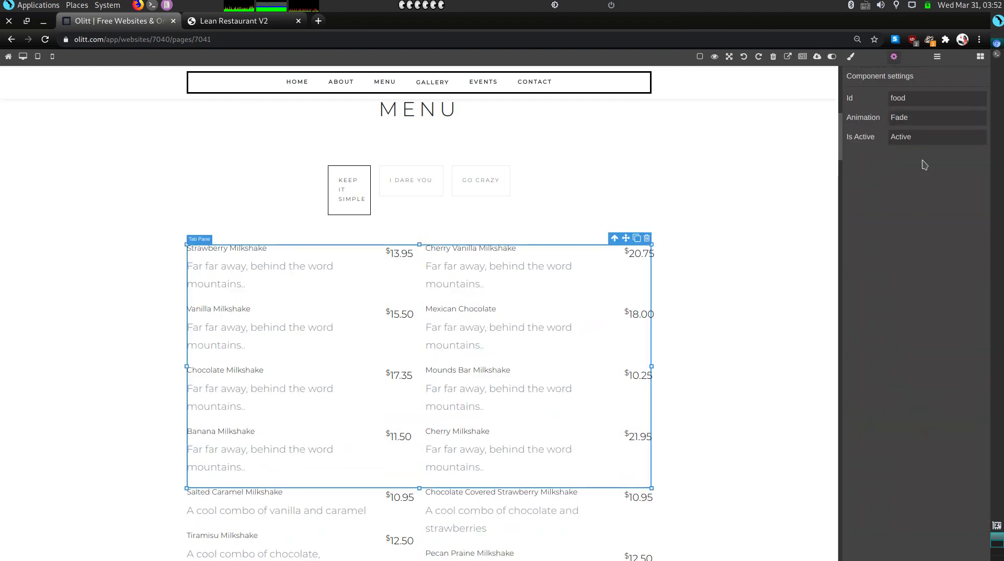
pyautogui.click(914, 124)
pyautogui.click(920, 137)
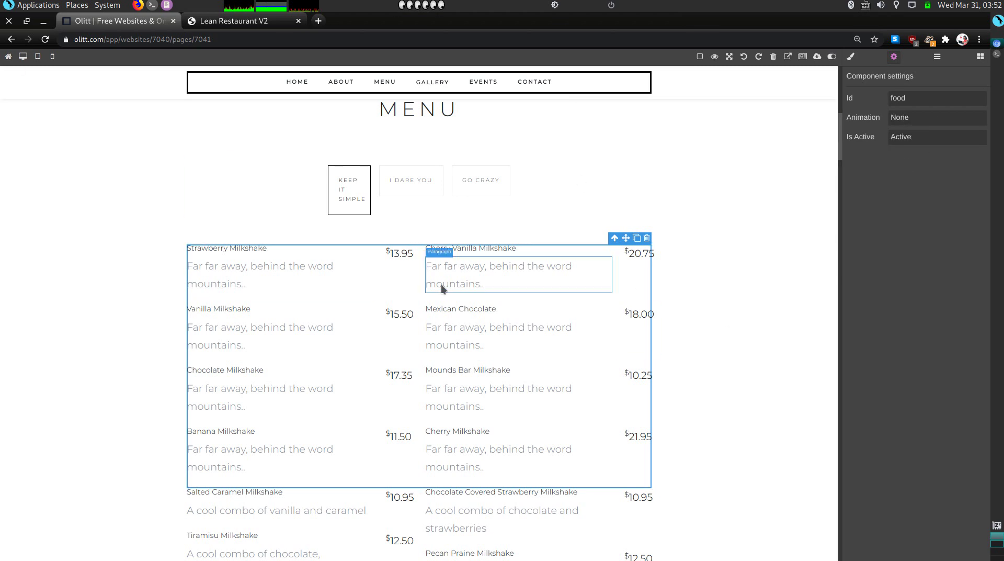
# Set the second tab pane, with Id drinks, to the Fade animation and make it Inactive
pyautogui.click(937, 57)
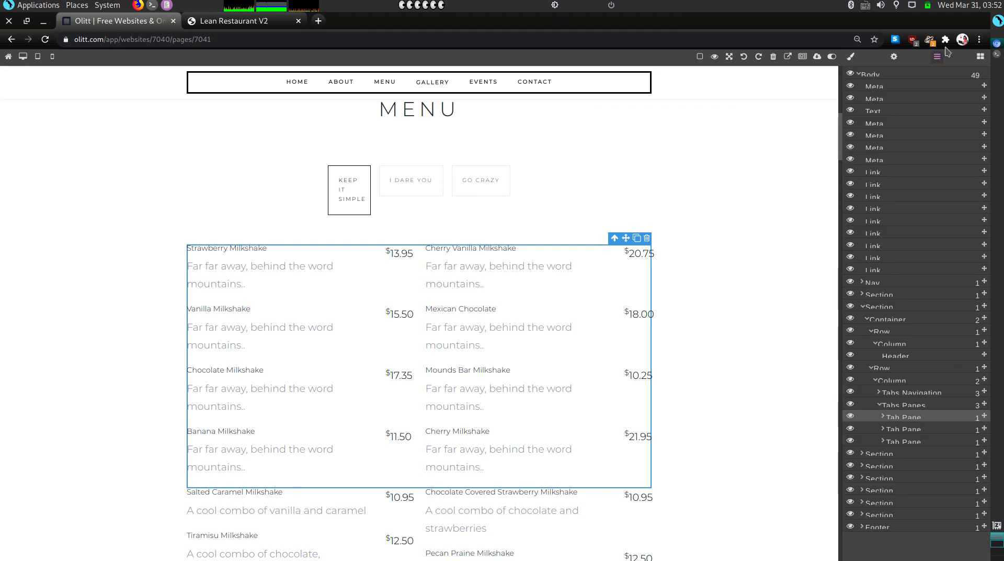
pyautogui.click(894, 430)
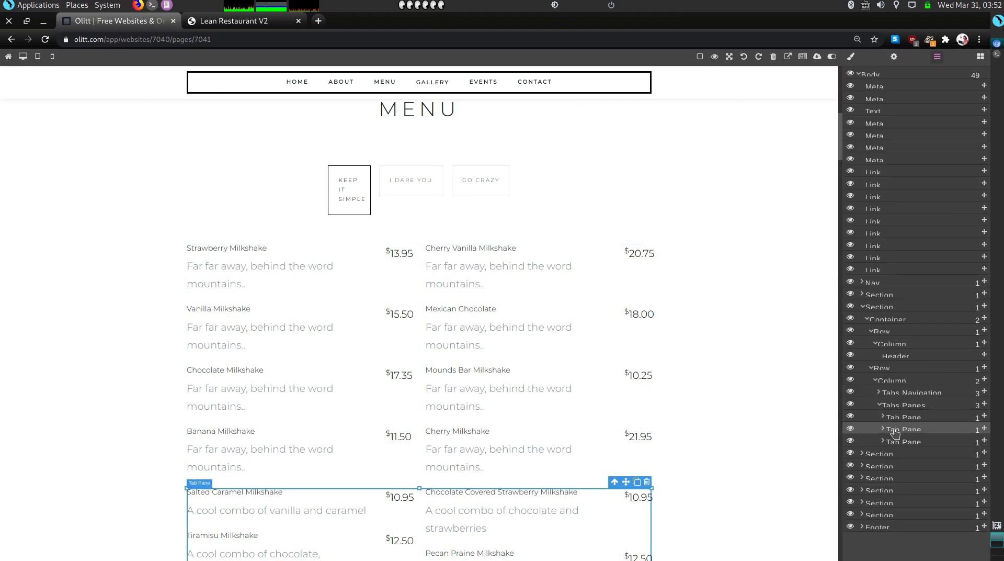
pyautogui.click(894, 56)
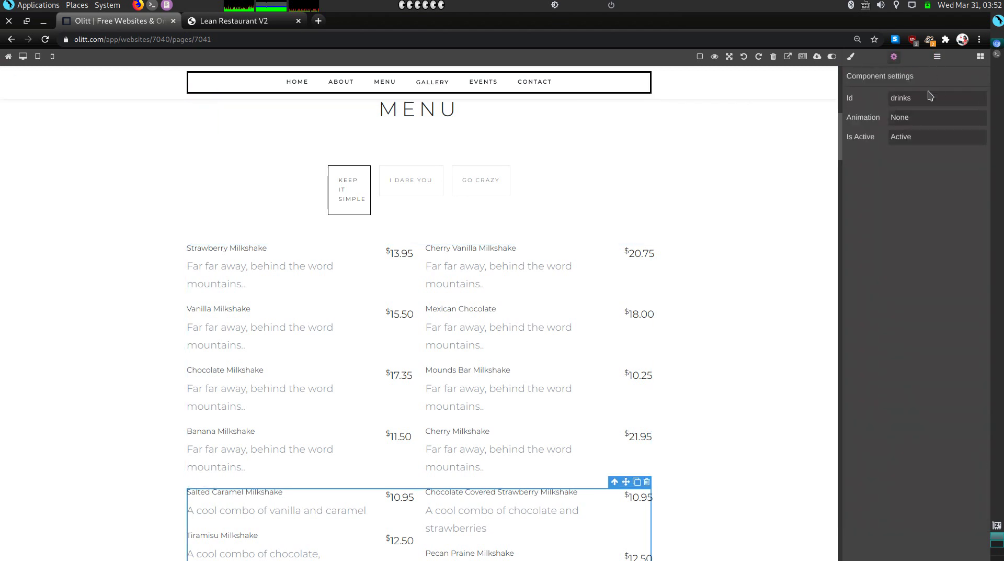
pyautogui.click(897, 121)
pyautogui.click(912, 135)
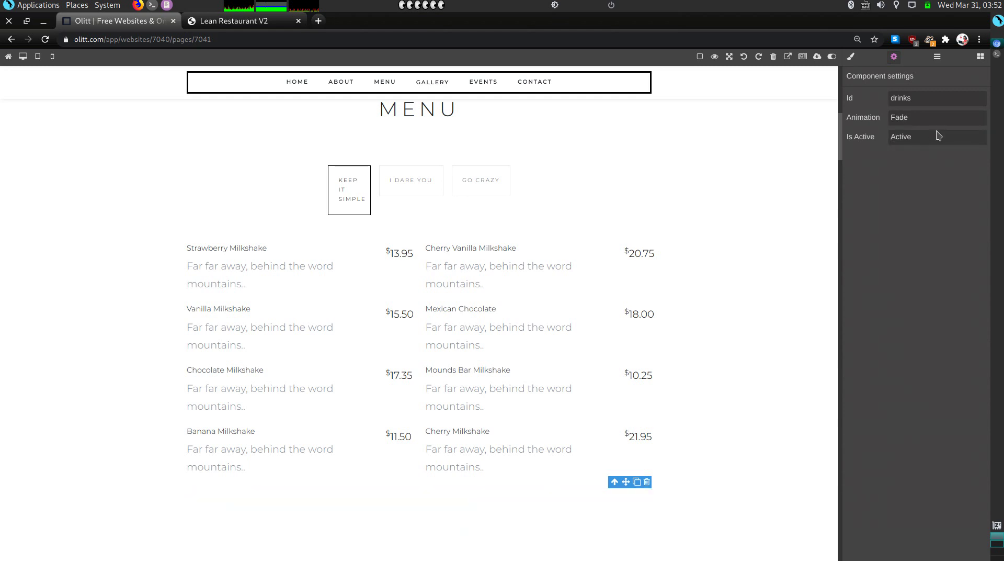
pyautogui.click(905, 140)
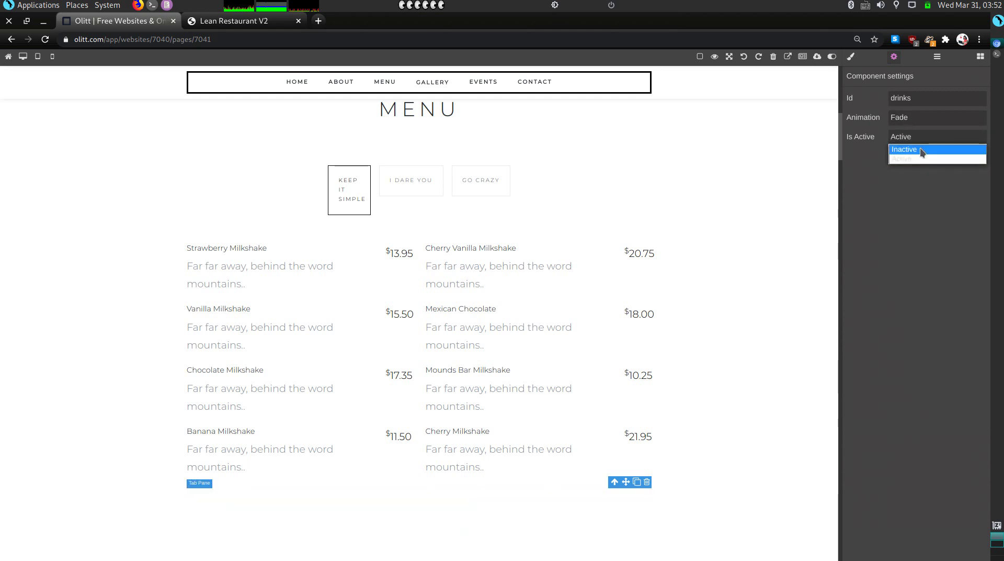
pyautogui.click(920, 149)
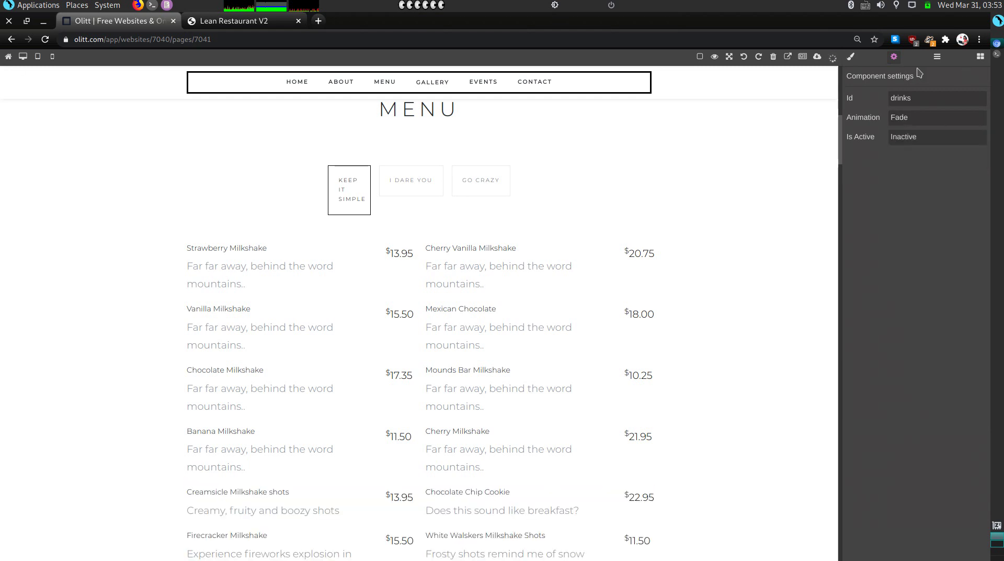
# Set the third tab pane, with Id salads, to the Fade animation and make it Inactive
pyautogui.click(936, 58)
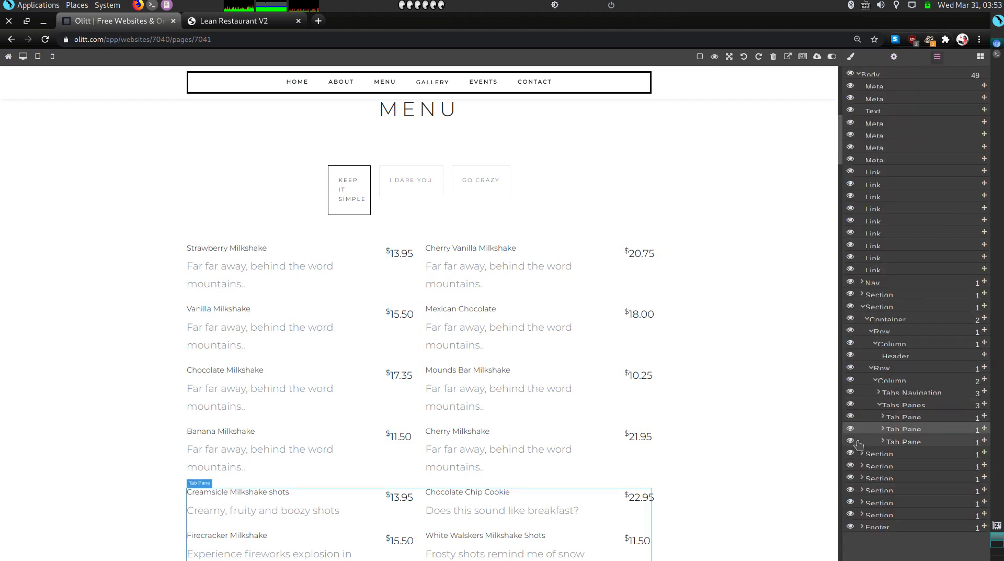
pyautogui.click(888, 442)
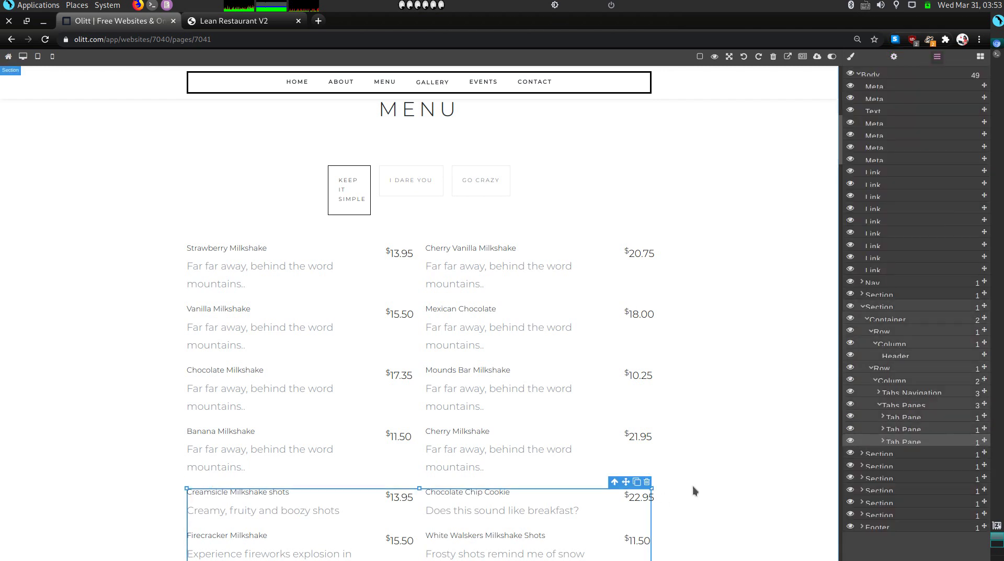
pyautogui.click(894, 57)
pyautogui.click(899, 117)
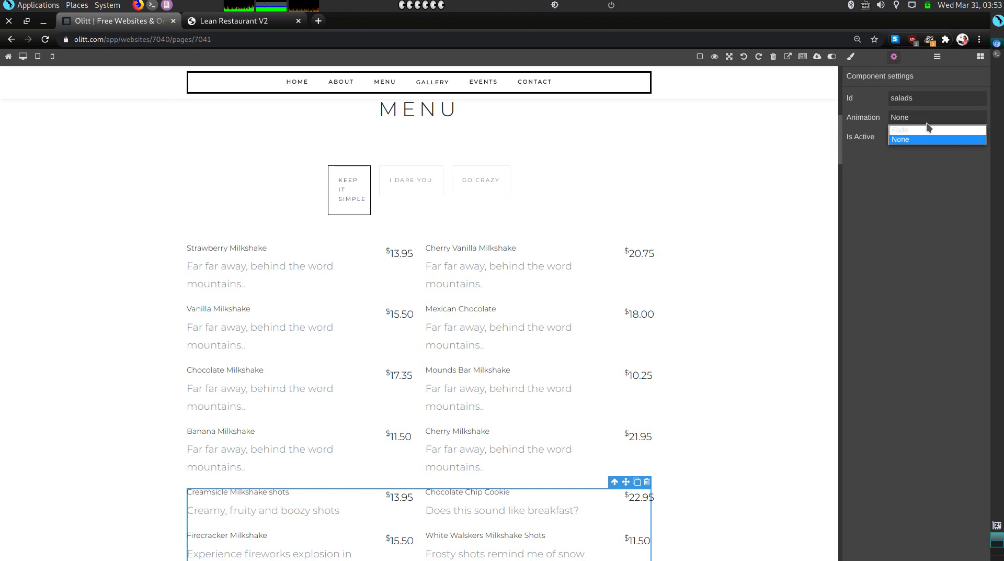
pyautogui.click(900, 130)
pyautogui.click(894, 137)
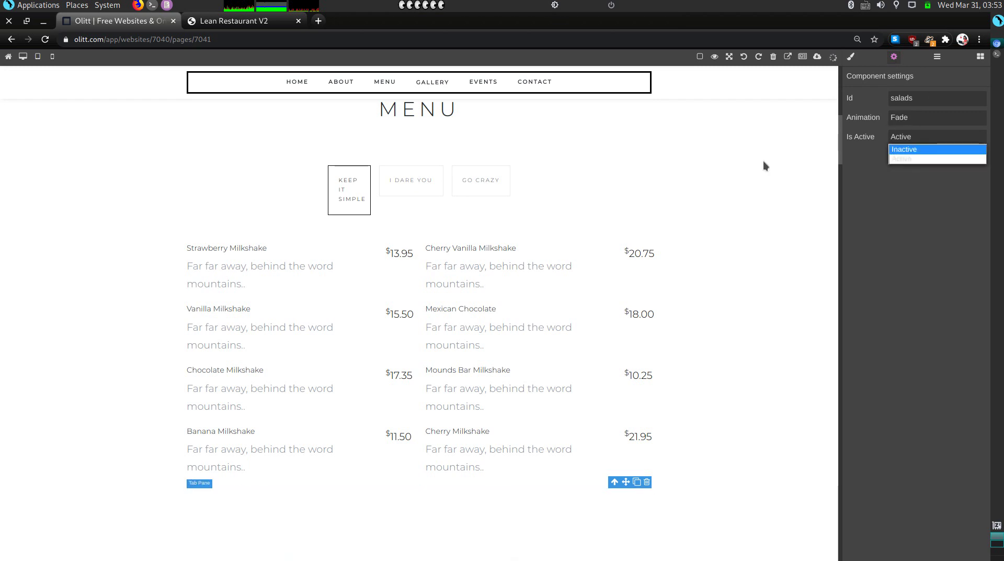
pyautogui.click(908, 150)
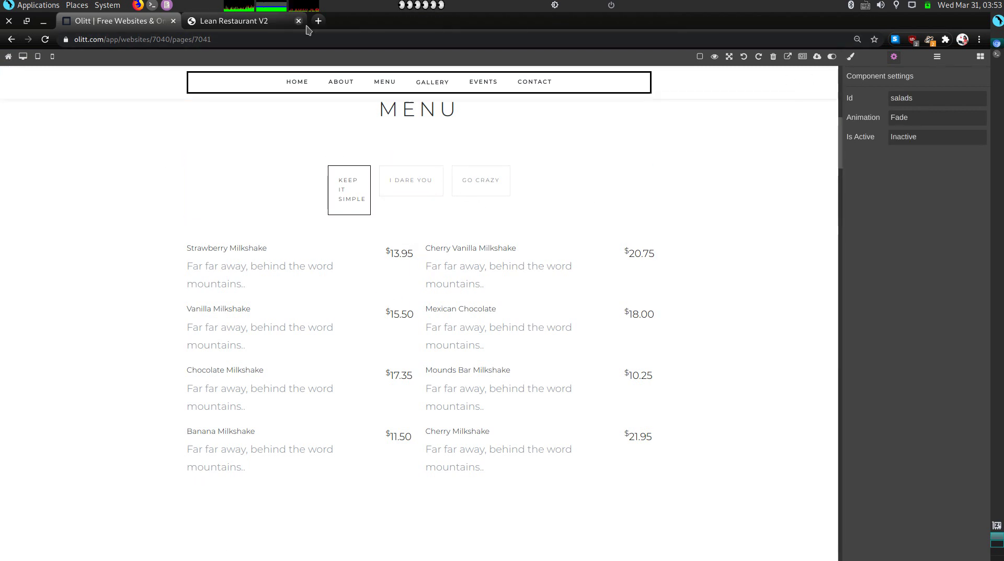
# Close the old Lean Restaurant V2 preview, open a fresh one and go to its menu section
pyautogui.click(298, 21)
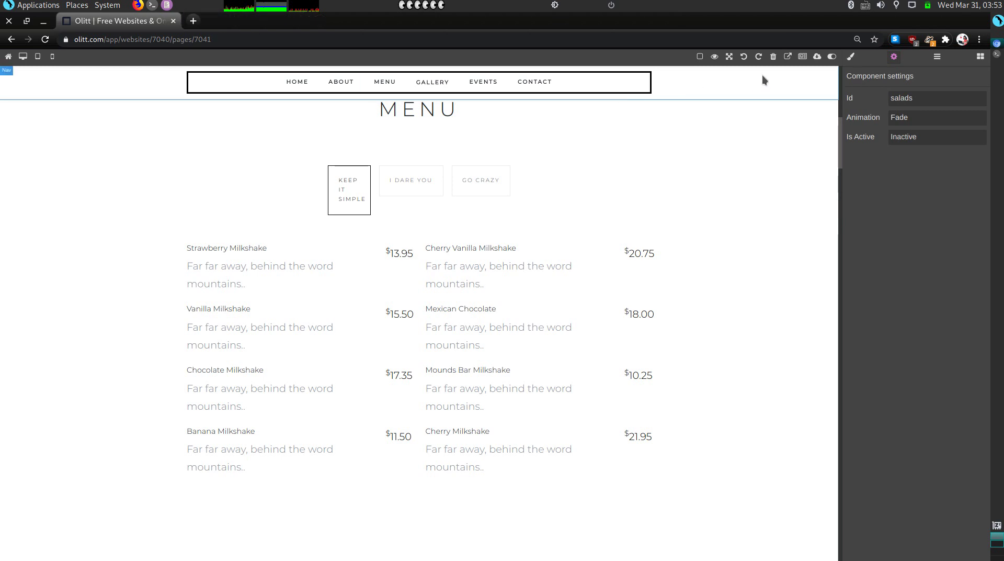
pyautogui.click(787, 57)
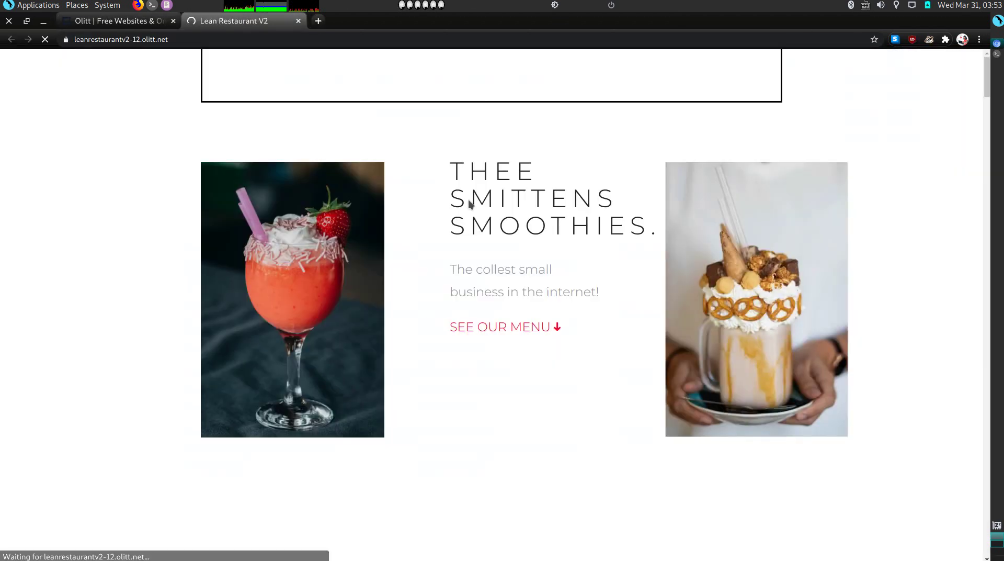
pyautogui.click(550, 327)
pyautogui.scroll(-3, 462, 406)
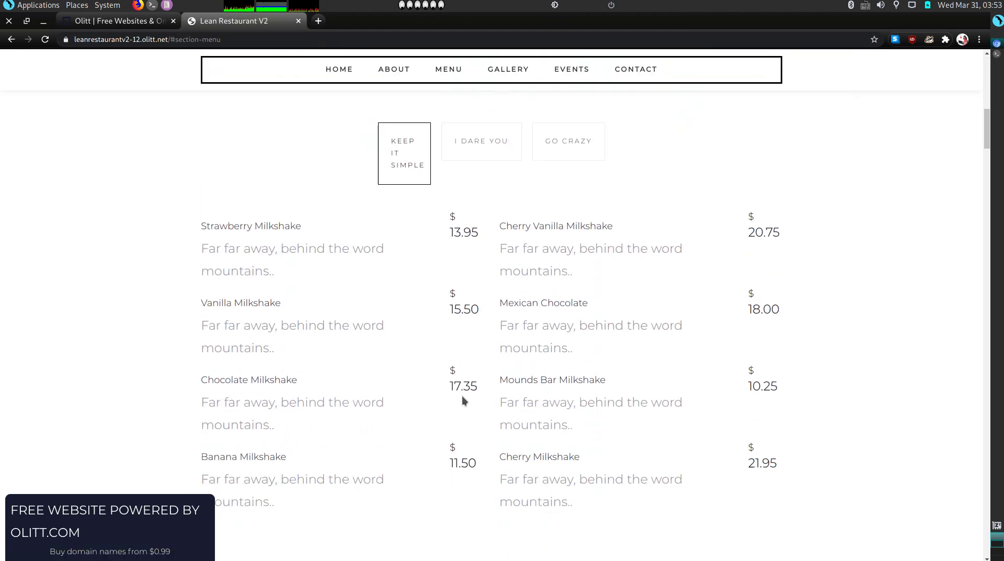
# Check the milkshake lists under I DARE YOU and GO CRAZY in the preview and return to the Olitt editor, closing the preview
pyautogui.click(473, 104)
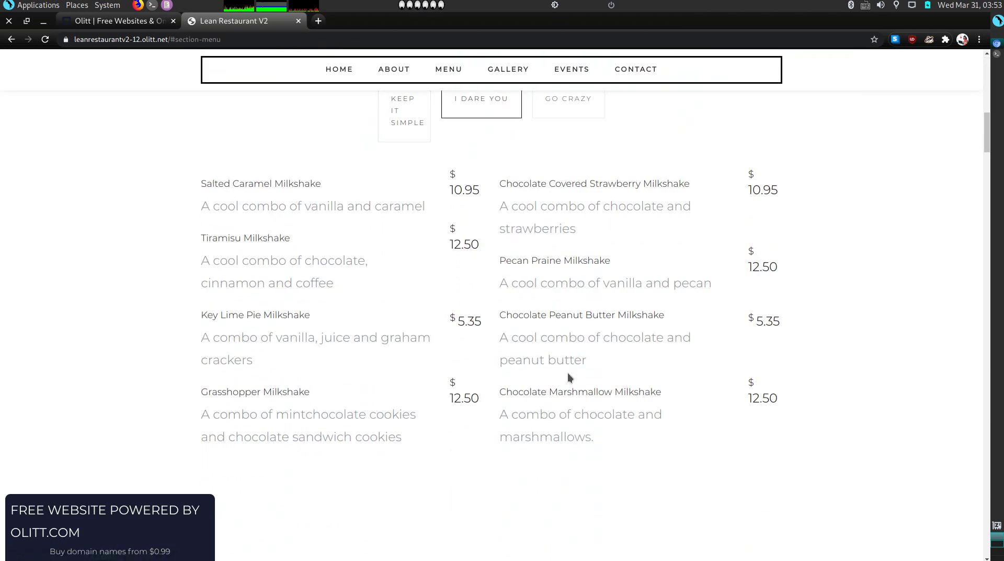
pyautogui.click(560, 115)
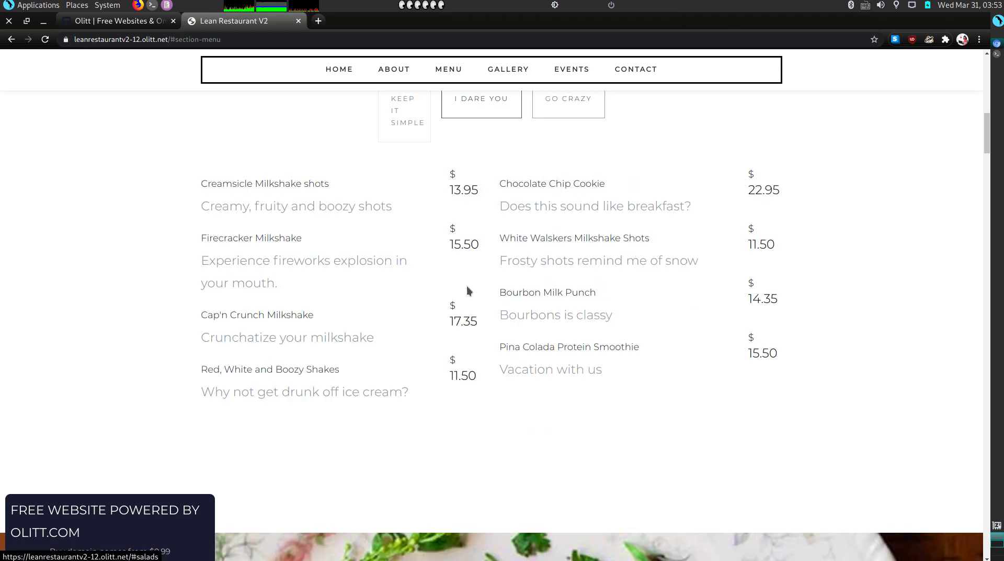
pyautogui.scroll(-3, 242, 294)
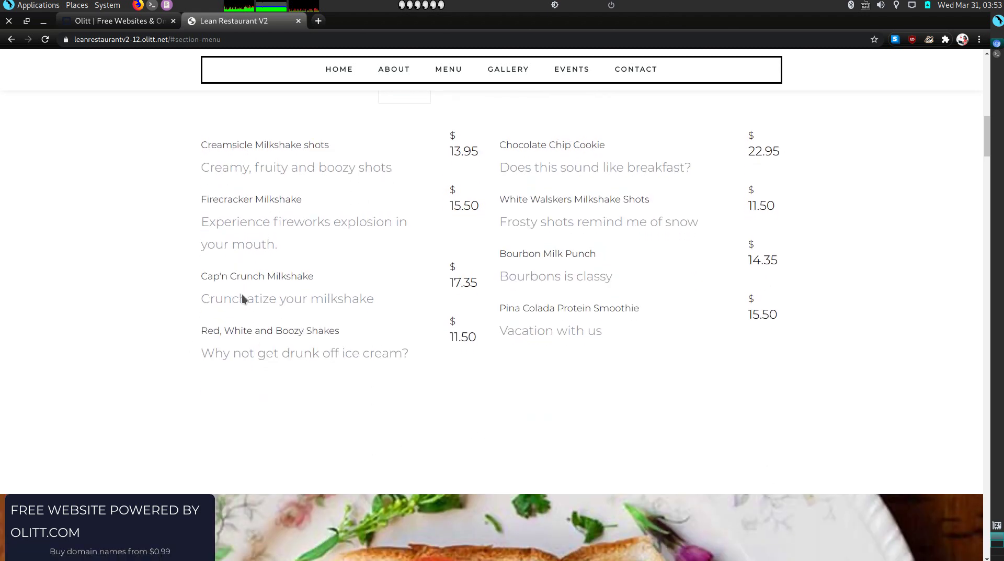
pyautogui.scroll(4, 540, 197)
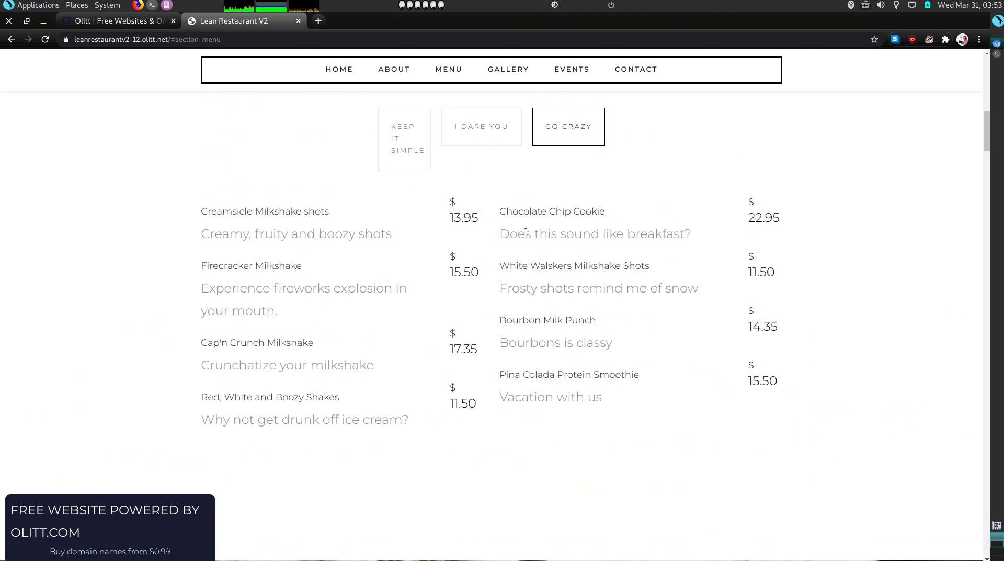
pyautogui.tripleClick(526, 233)
pyautogui.click(539, 364)
pyautogui.click(115, 21)
pyautogui.click(261, 20)
pyautogui.click(299, 21)
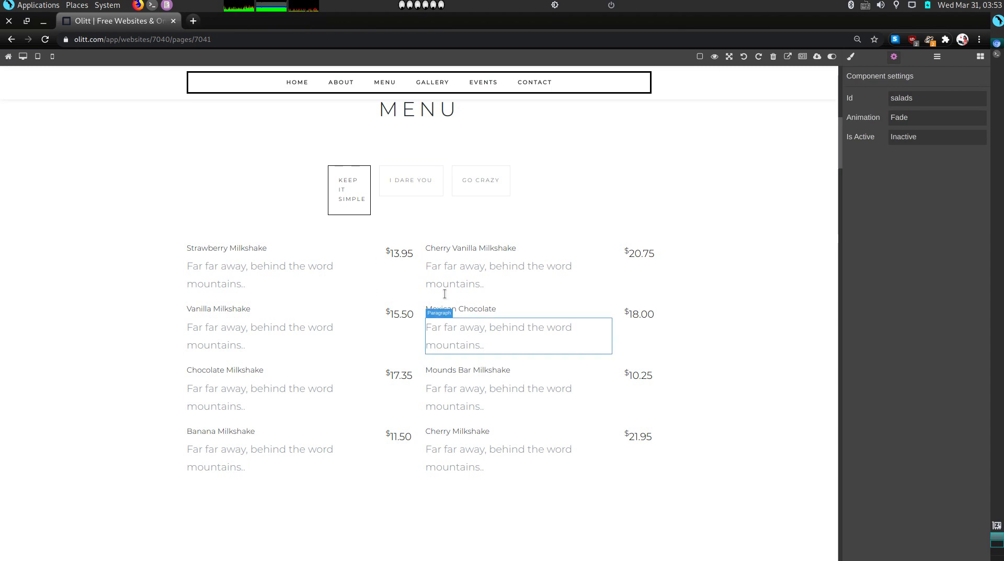
# Delete the "Delicious & Nutritious" cover section with the fried egg photo below the menu
pyautogui.scroll(-2, 390, 234)
pyautogui.scroll(-5, 390, 234)
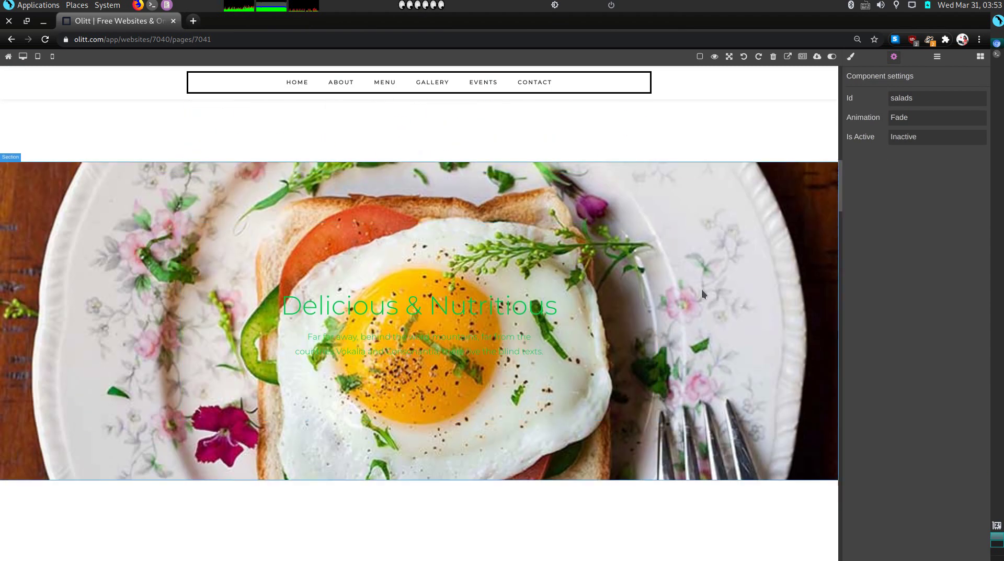
pyautogui.click(750, 207)
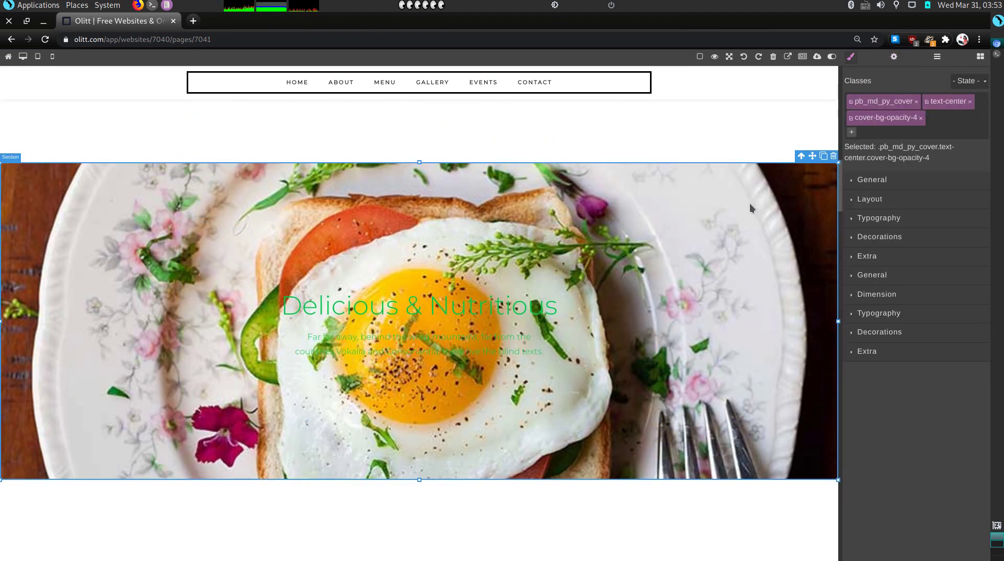
pyautogui.click(836, 159)
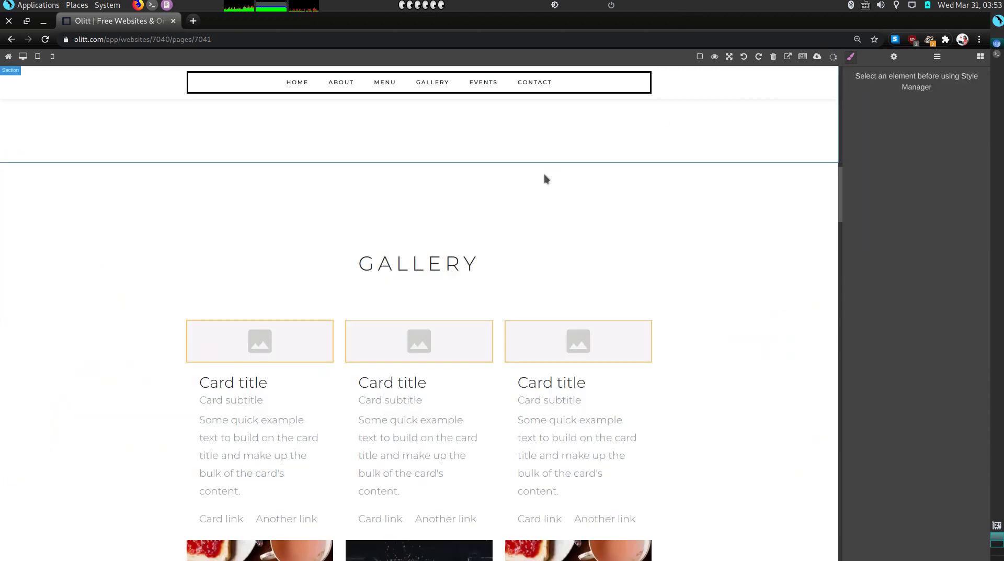
# Fill the first card's empty image under the GALLERY heading with the photo of white milkshakes and flowers
pyautogui.scroll(-4, 544, 183)
pyautogui.scroll(-5, 505, 373)
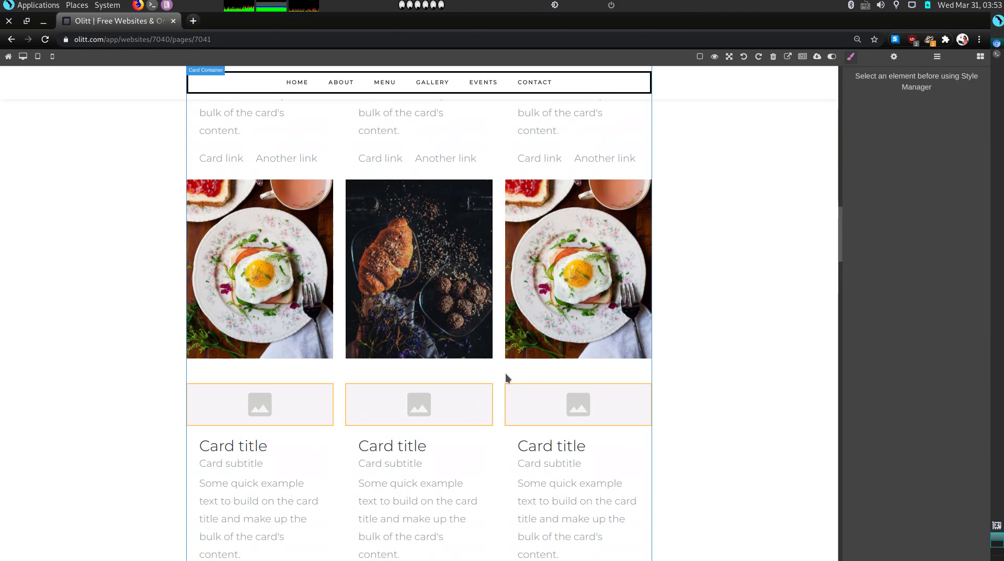
pyautogui.scroll(6, 497, 298)
pyautogui.scroll(1, 497, 298)
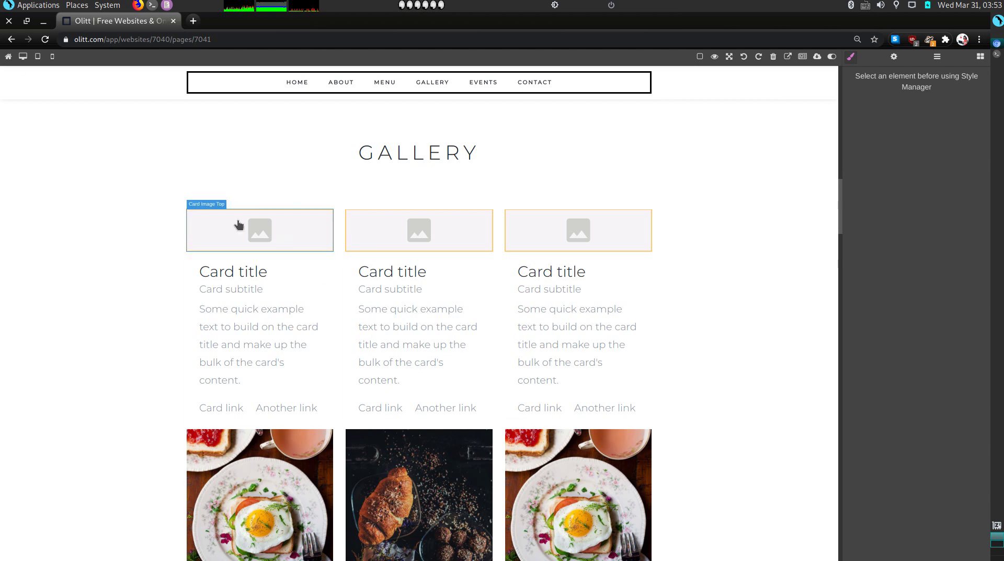
pyautogui.doubleClick(261, 232)
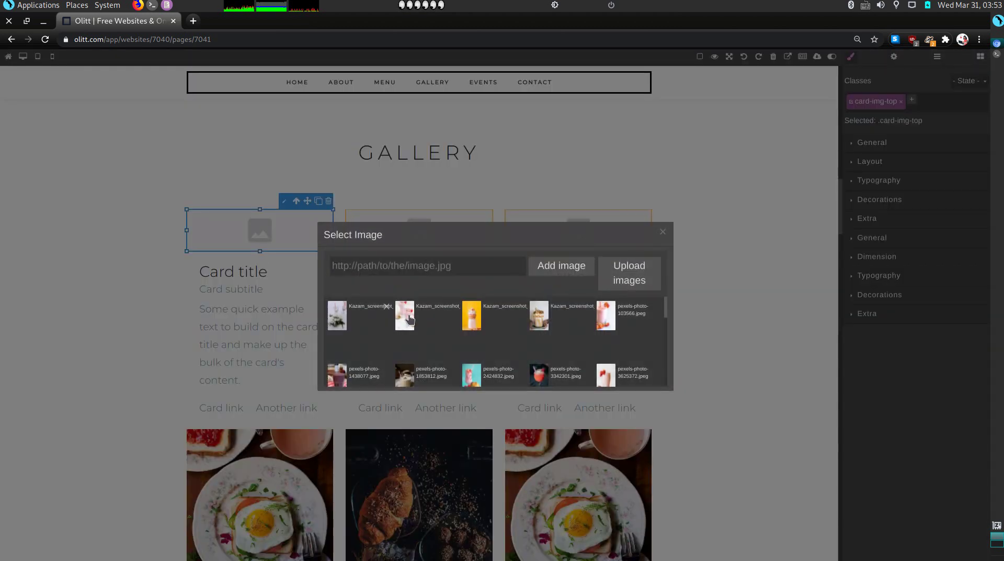
pyautogui.click(335, 327)
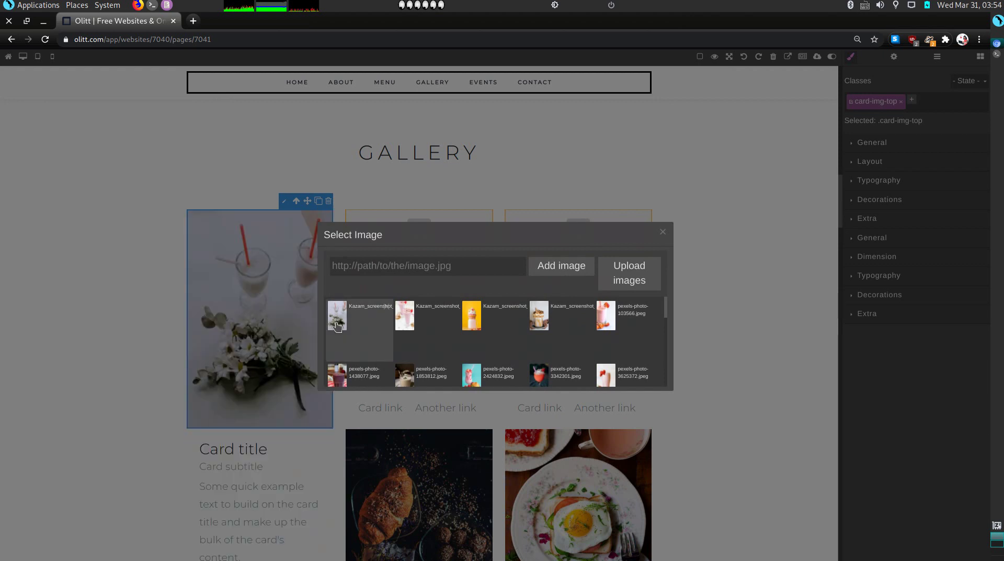
pyautogui.click(662, 232)
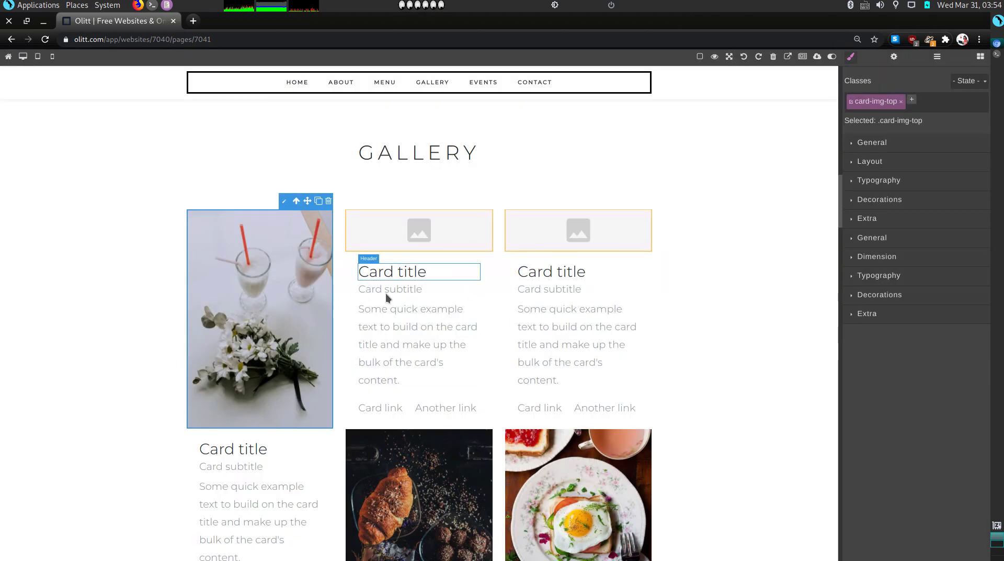
# Fill the second gallery card's empty image with the pink strawberry milkshake photo
pyautogui.click(414, 236)
pyautogui.doubleClick(394, 229)
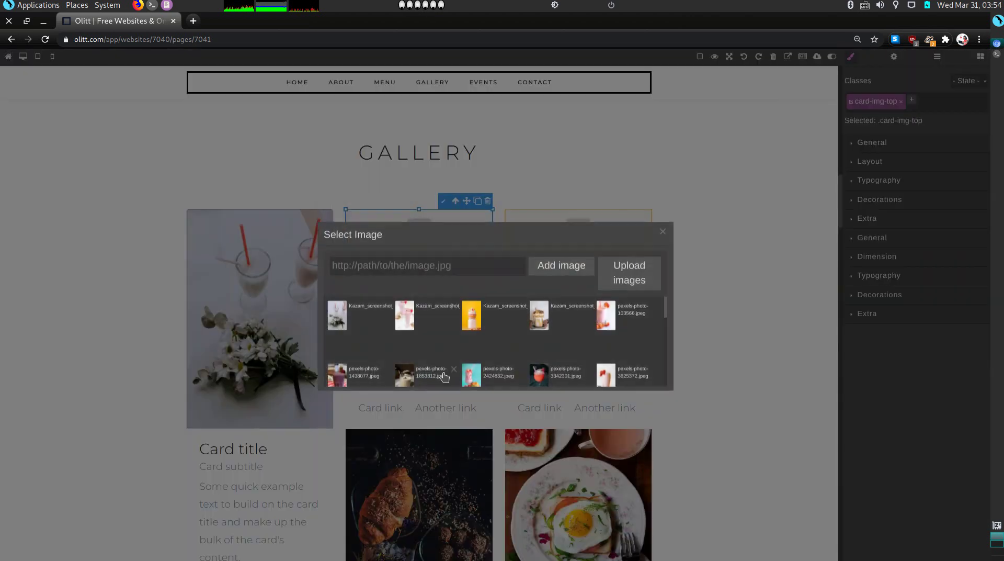
pyautogui.click(409, 327)
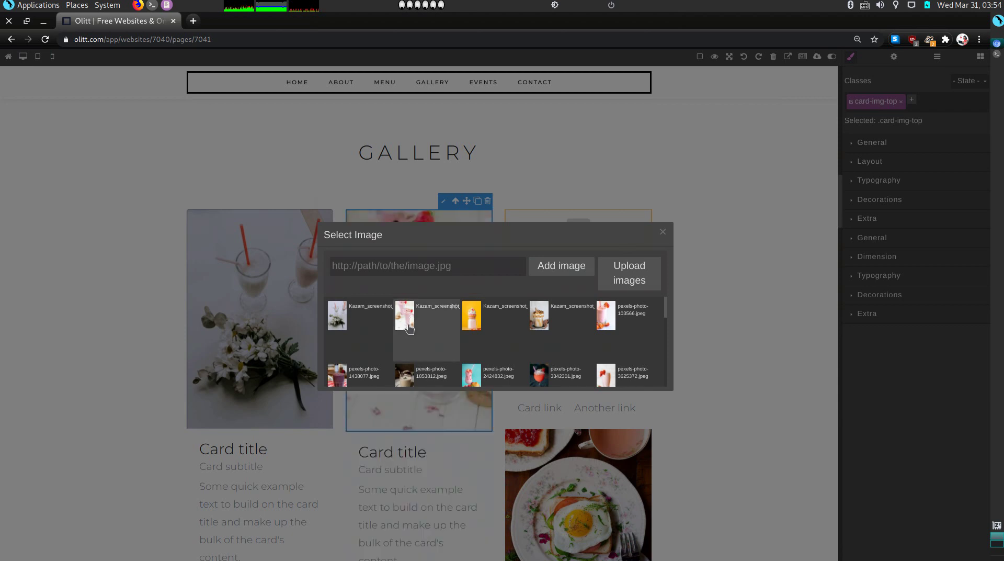
pyautogui.click(663, 232)
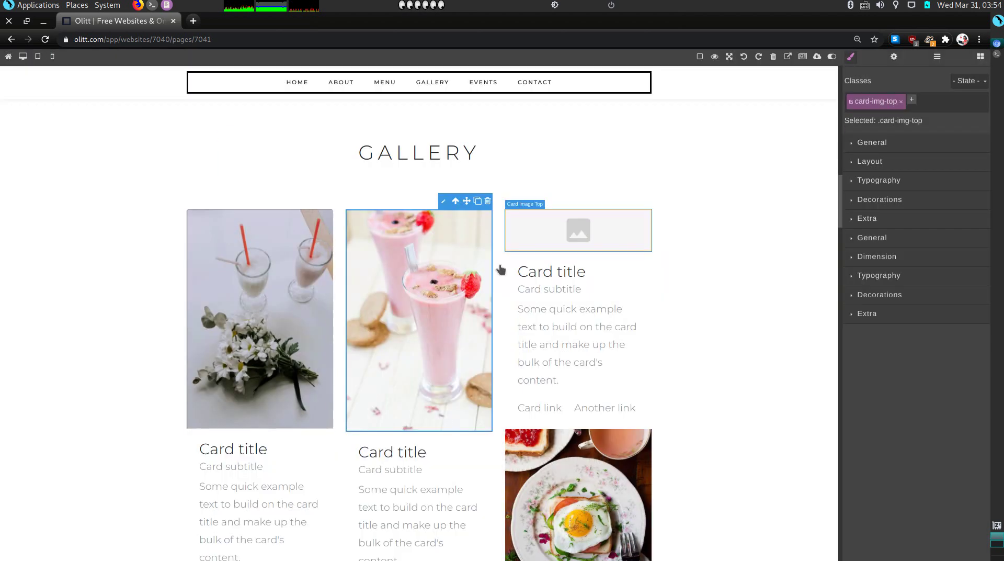
# Fill the third gallery card's empty image with the milkshake photo on a yellow background
pyautogui.click(553, 236)
pyautogui.doubleClick(554, 236)
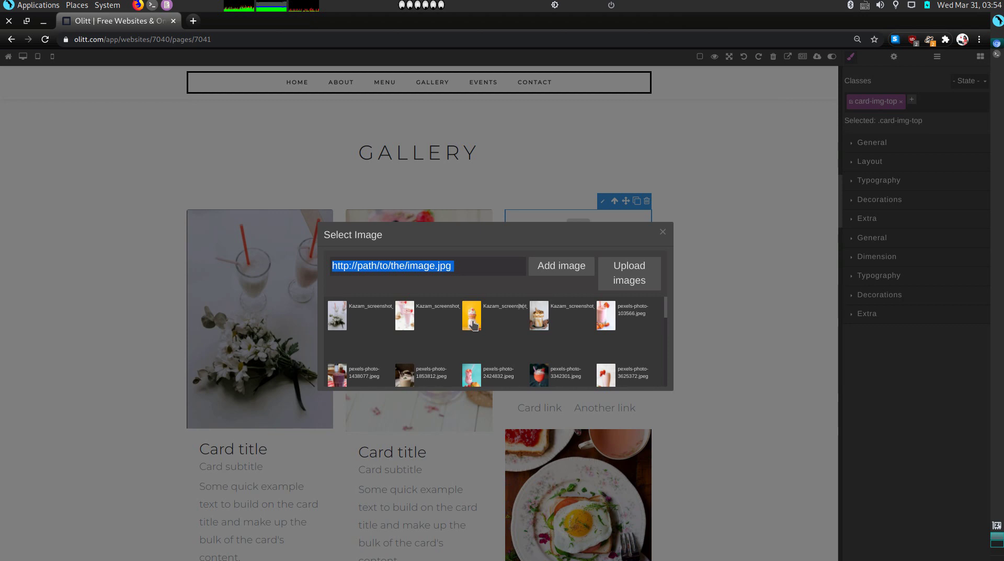
pyautogui.click(472, 327)
pyautogui.click(661, 233)
# Delete the card body with title, subtitle, text and links below the first gallery image
pyautogui.scroll(-7, 438, 245)
pyautogui.scroll(1, 267, 204)
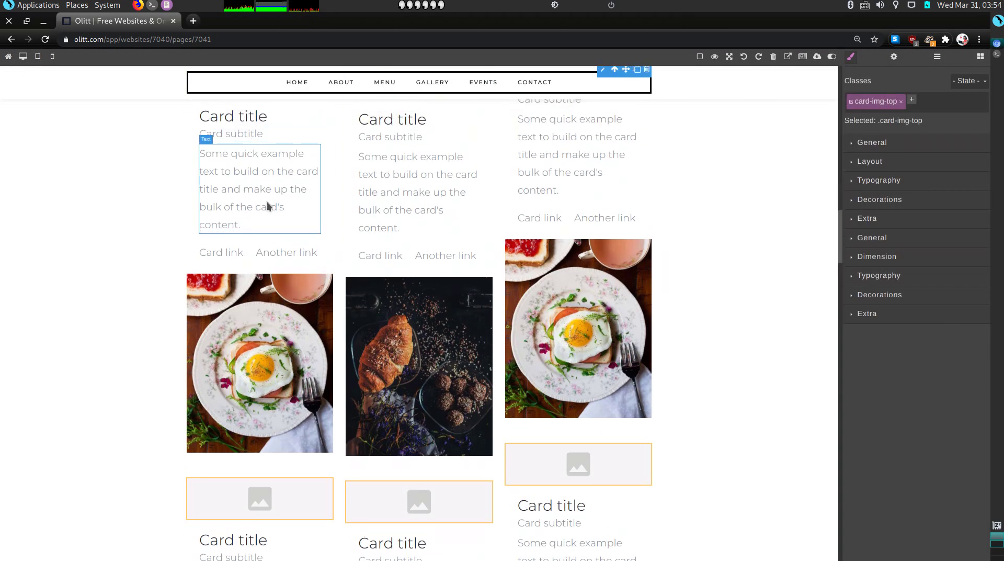
pyautogui.scroll(1, 285, 147)
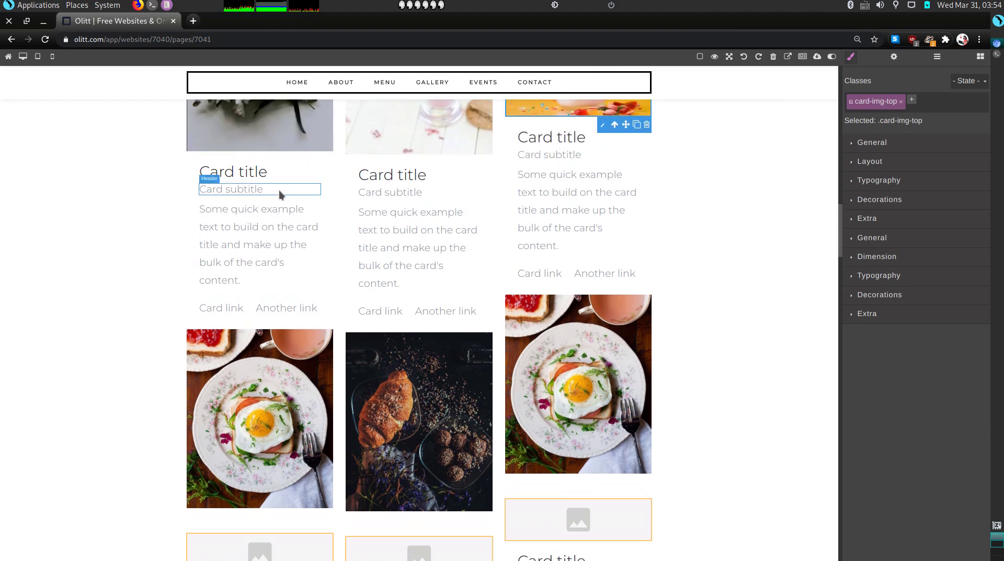
pyautogui.click(321, 200)
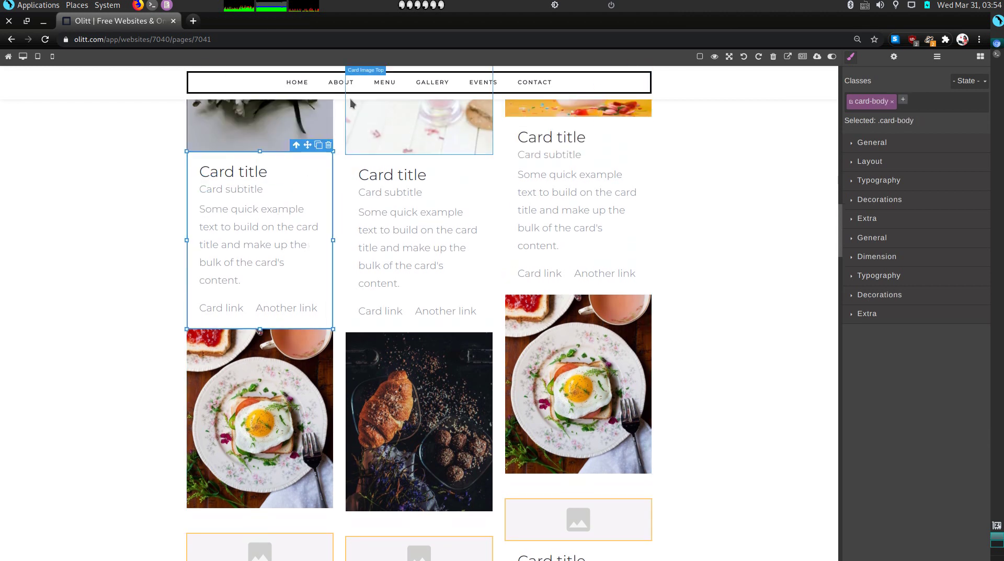
pyautogui.press('Delete')
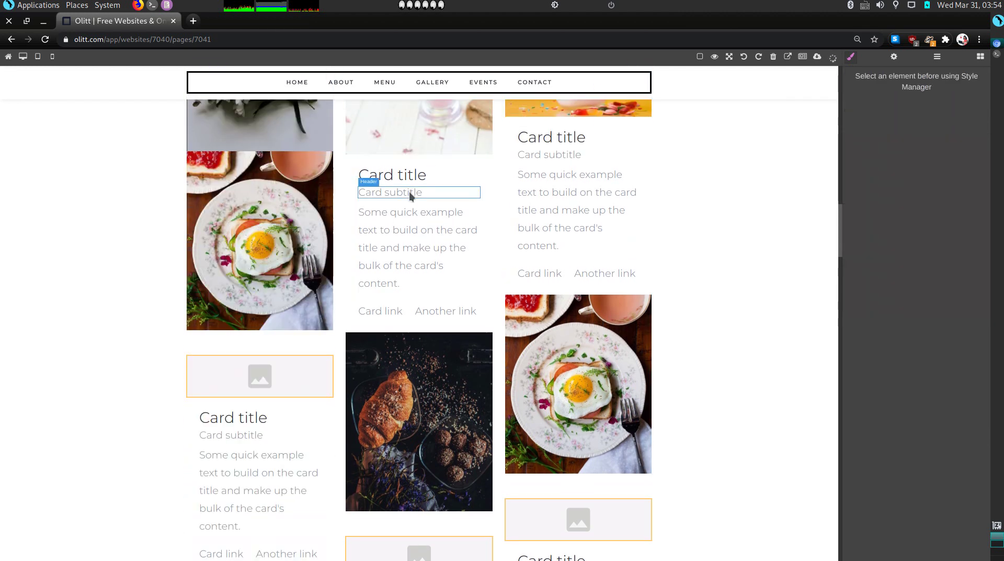
# Replace the breakfast photo below the white milkshakes in the first gallery column with the caramel pretzel milkshake photo
pyautogui.doubleClick(227, 180)
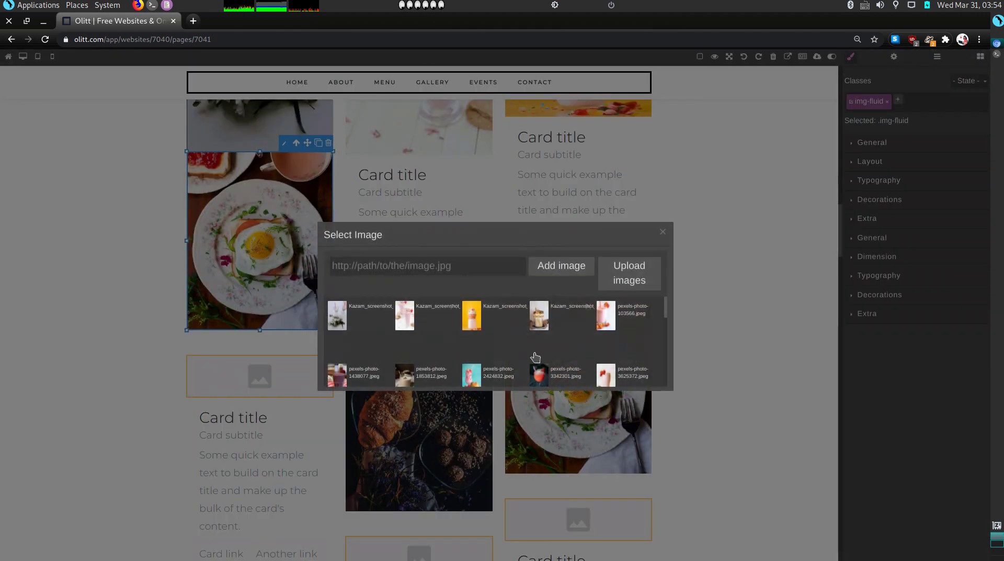
pyautogui.click(539, 316)
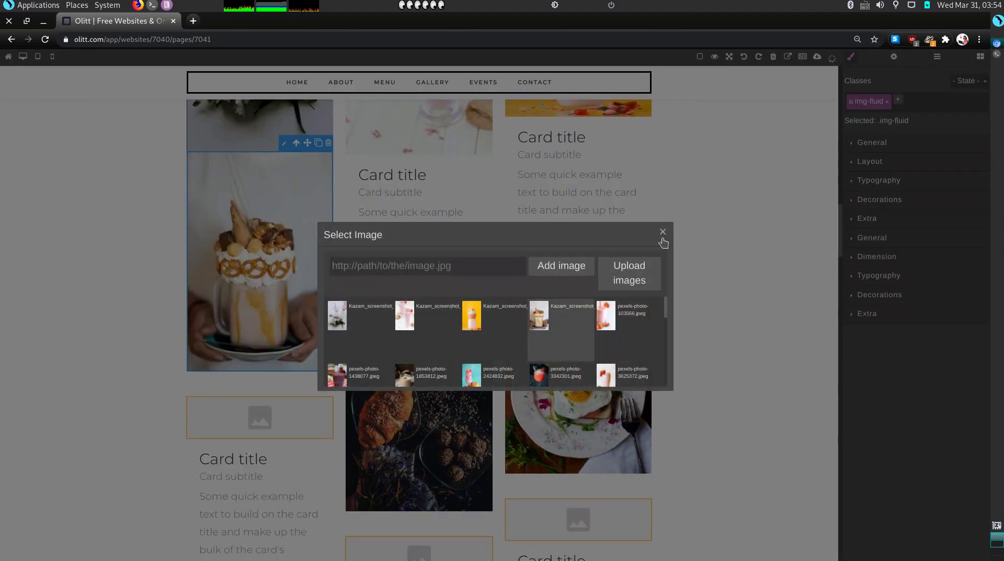
pyautogui.click(663, 234)
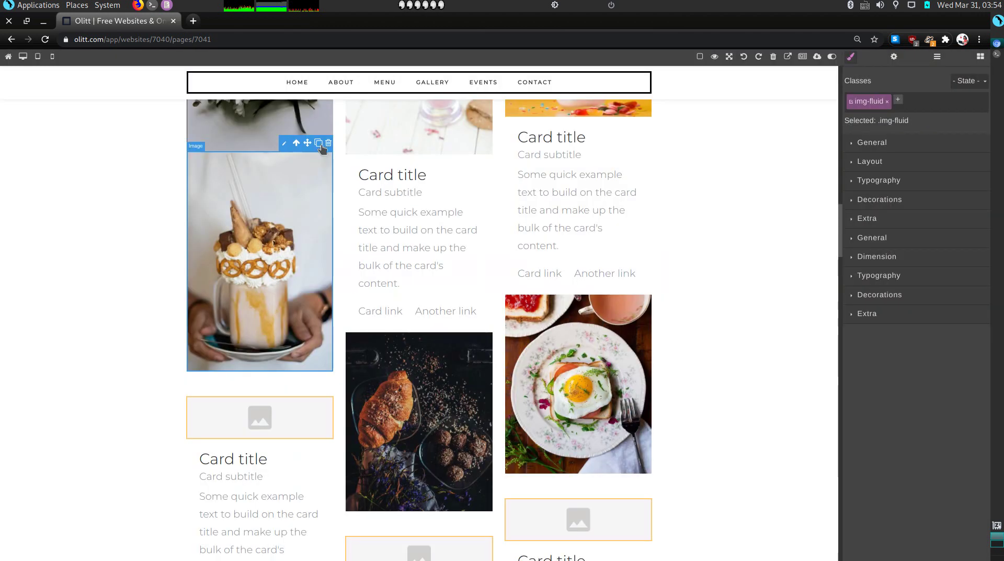
# Delete the card bodies with title, subtitle, text and links below the second and third gallery images
pyautogui.click(478, 200)
pyautogui.click(488, 153)
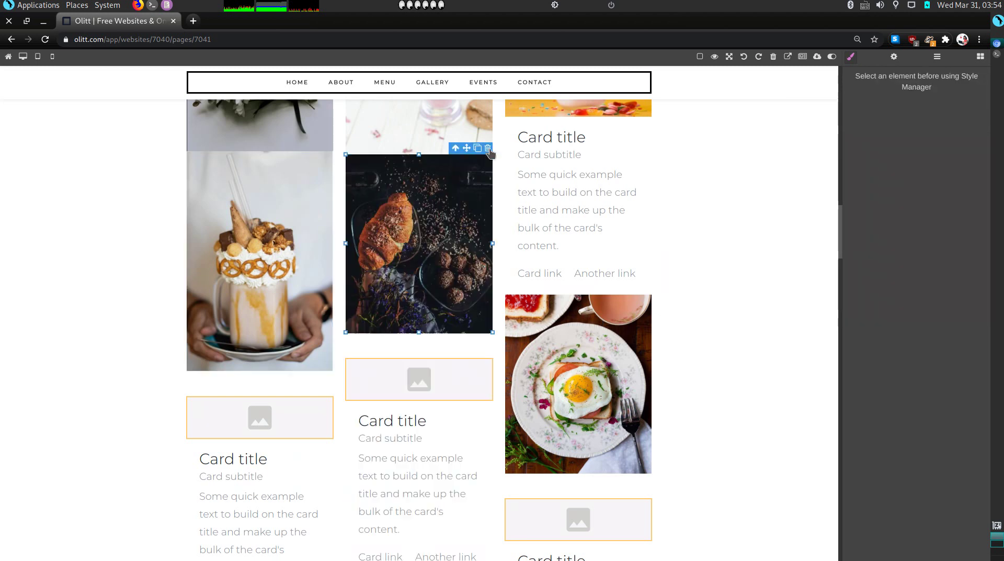
pyautogui.click(626, 142)
pyautogui.click(627, 156)
pyautogui.click(641, 131)
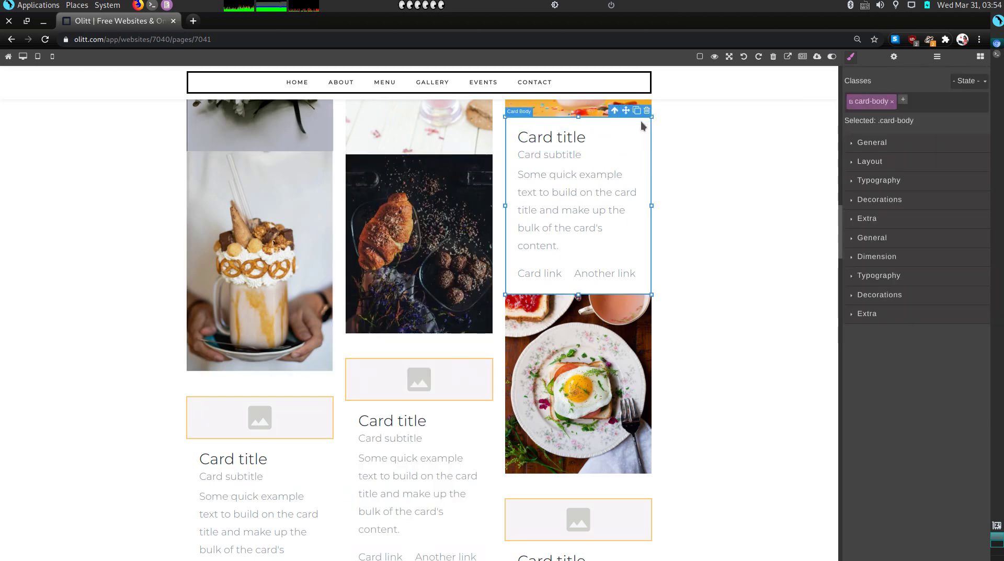
pyautogui.click(647, 116)
# Replace the breakfast photo below the yellow milkshake with pexels-photo-103566.jpeg and the middle column's croissant photo with pexels-photo-1438077.jpeg
pyautogui.doubleClick(520, 136)
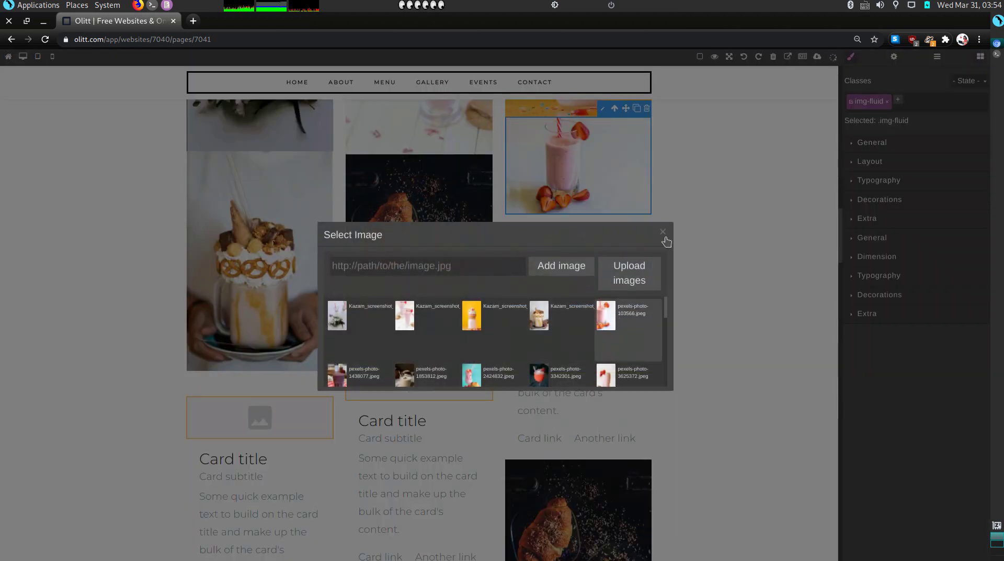
pyautogui.click(663, 233)
pyautogui.scroll(-1, 418, 261)
pyautogui.doubleClick(393, 257)
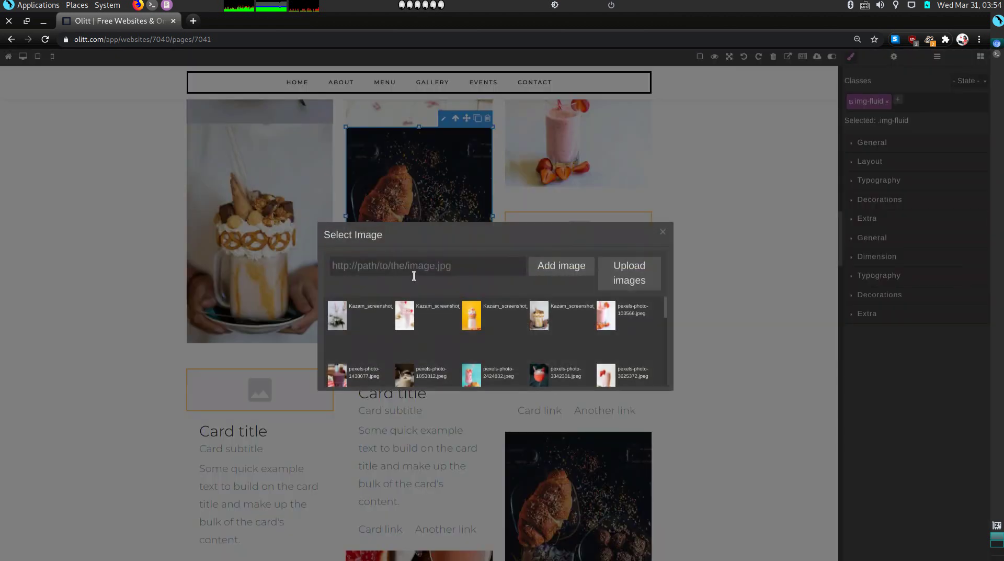
pyautogui.click(338, 373)
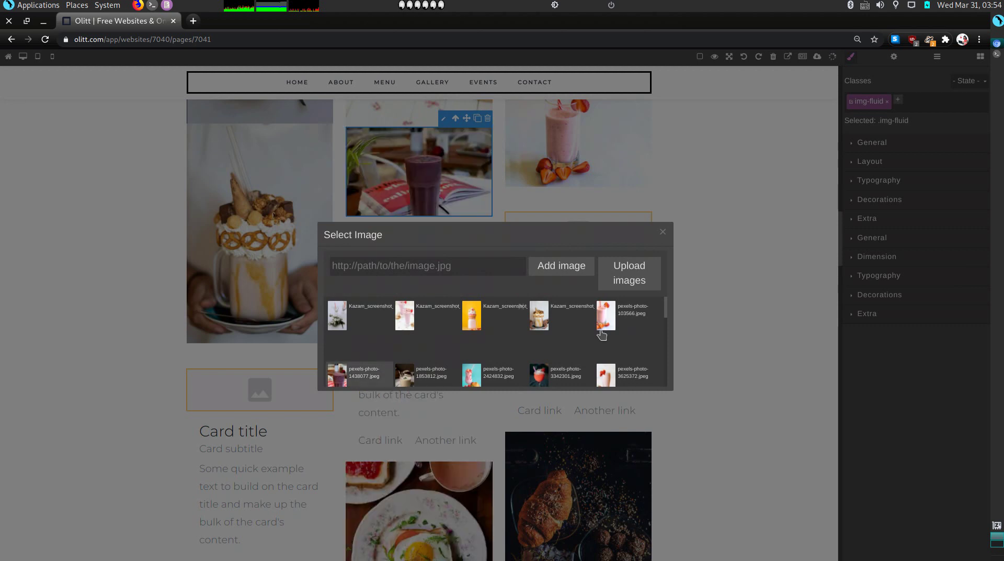
pyautogui.click(661, 234)
# Fill the empty card image below the caramel pretzel milkshake with pexels-photo-1853812.jpeg
pyautogui.scroll(-2, 331, 280)
pyautogui.doubleClick(256, 337)
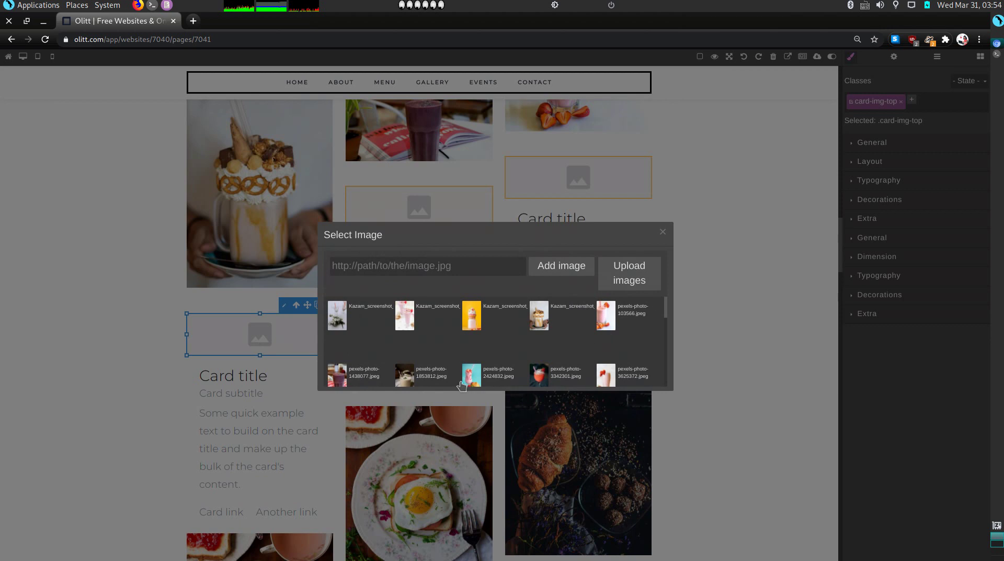
pyautogui.scroll(-1, 590, 329)
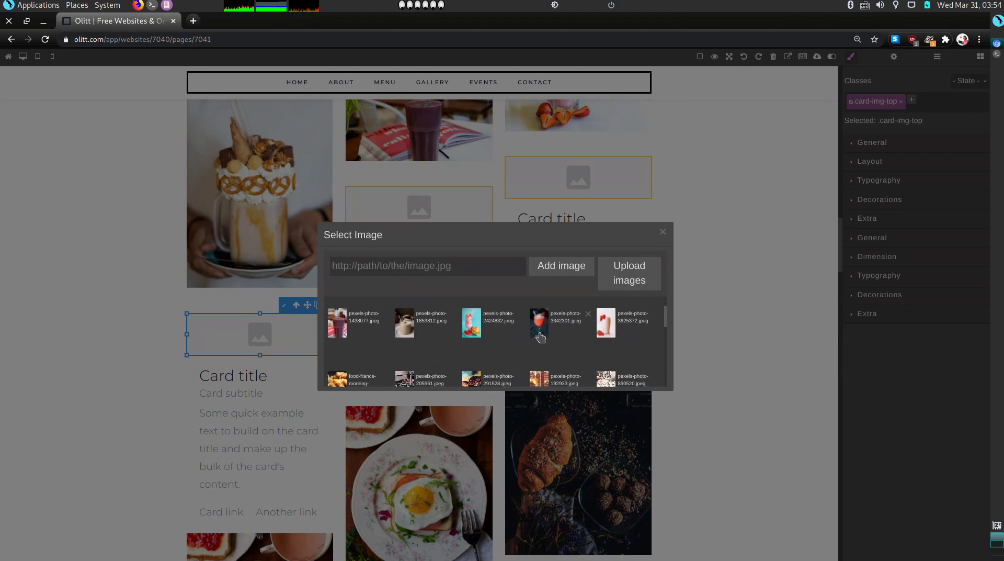
pyautogui.click(402, 329)
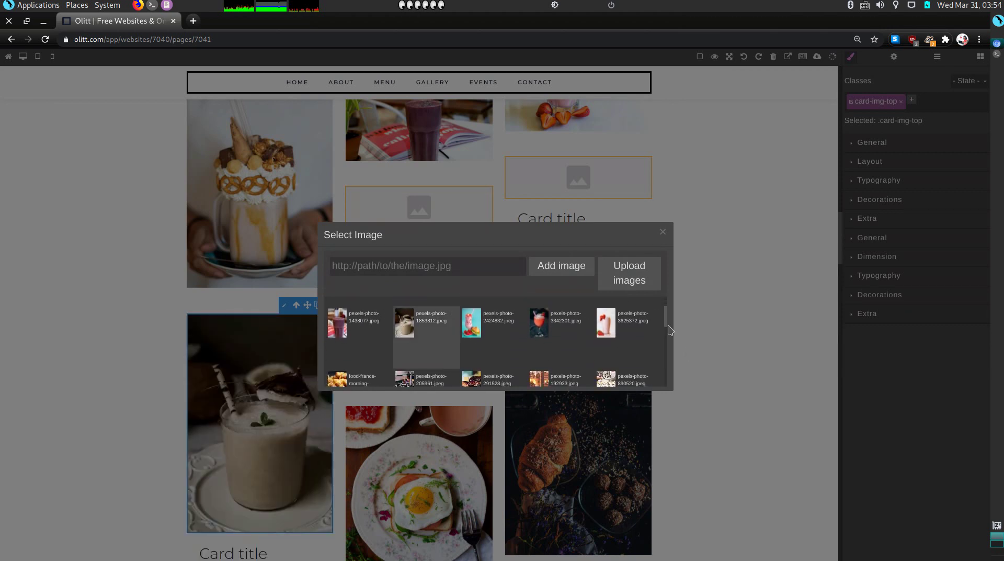
pyautogui.click(650, 233)
# Delete the card body under the empty image below the purple smoothie photo in the middle column
pyautogui.scroll(-1, 314, 366)
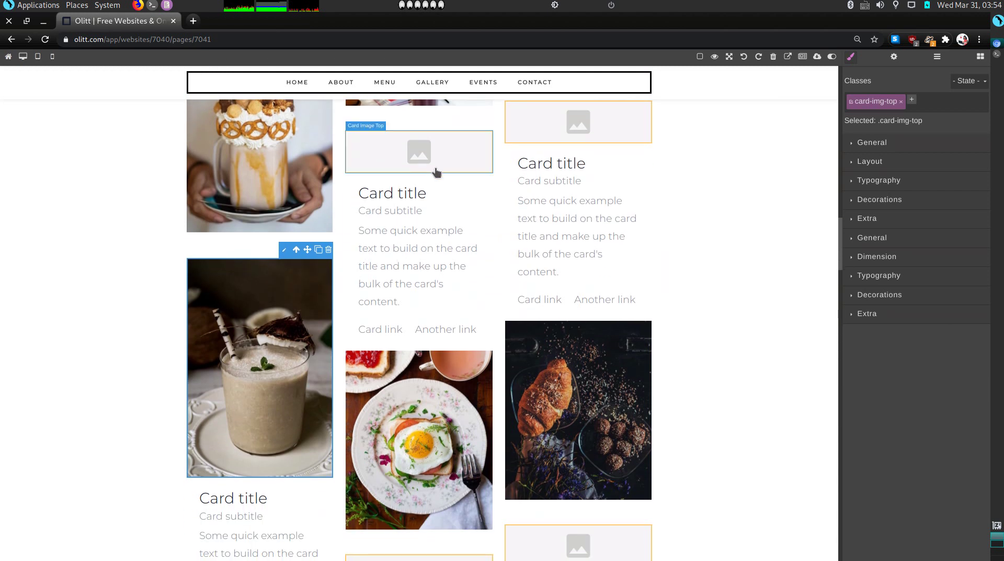
pyautogui.scroll(-2, 443, 168)
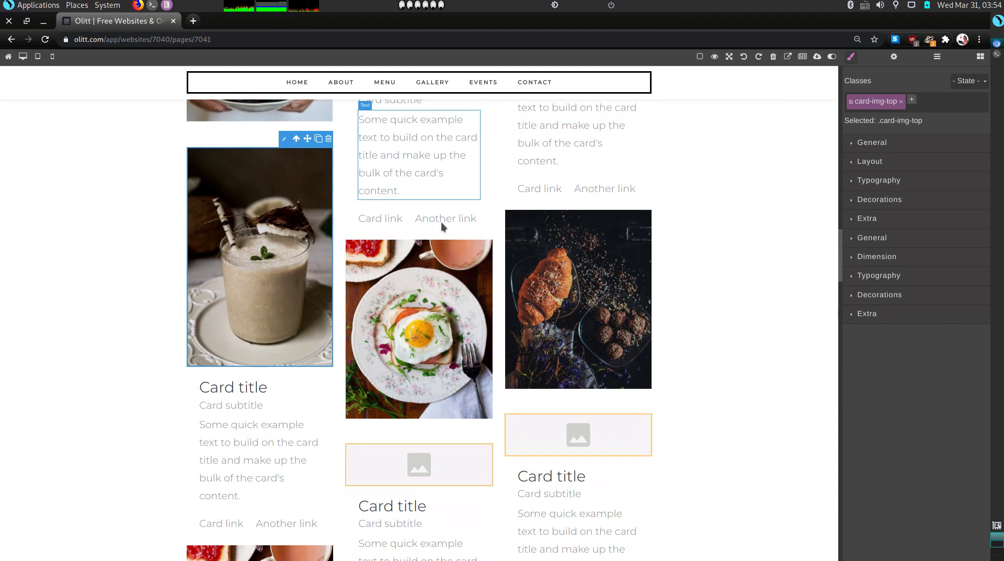
pyautogui.scroll(3, 456, 136)
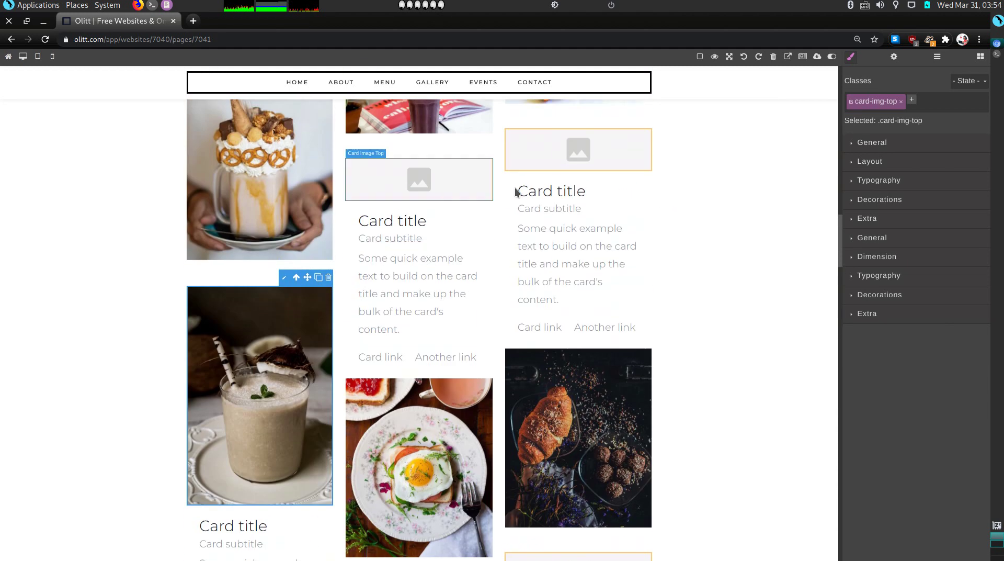
pyautogui.click(481, 231)
pyautogui.click(488, 194)
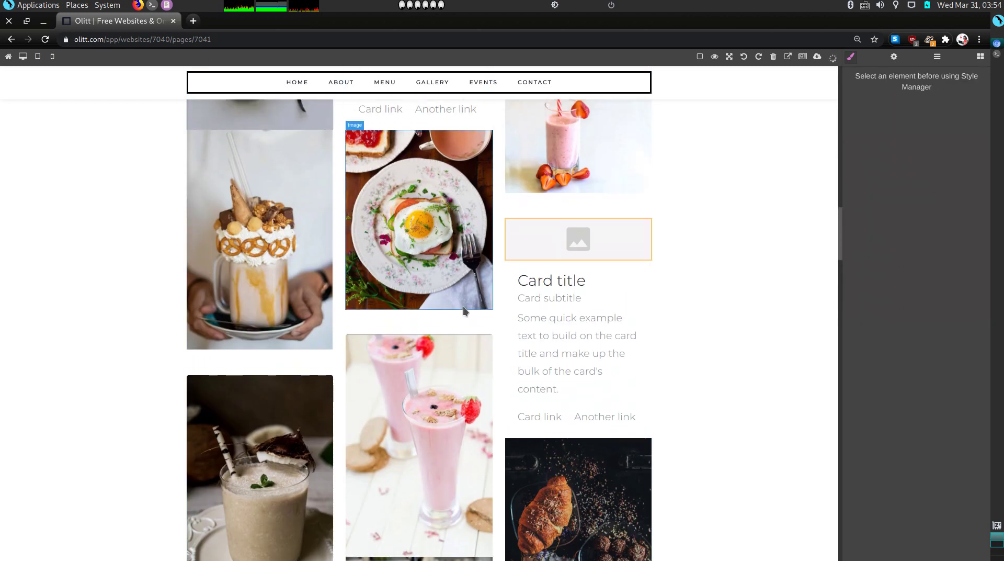
# Fill the empty card image directly under the GALLERY heading in the middle column with pexels-photo-2424832.jpeg
pyautogui.scroll(4, 478, 178)
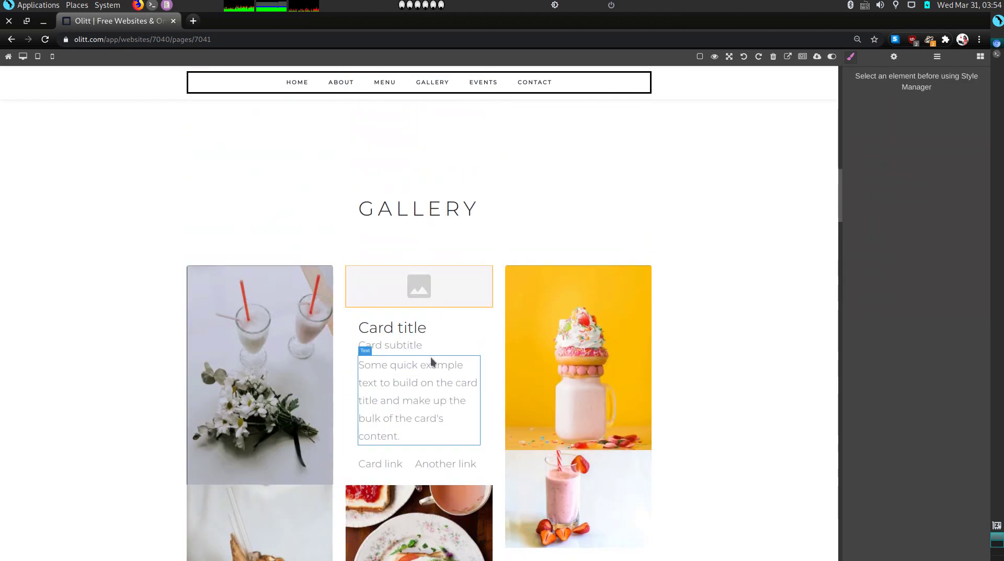
pyautogui.doubleClick(466, 291)
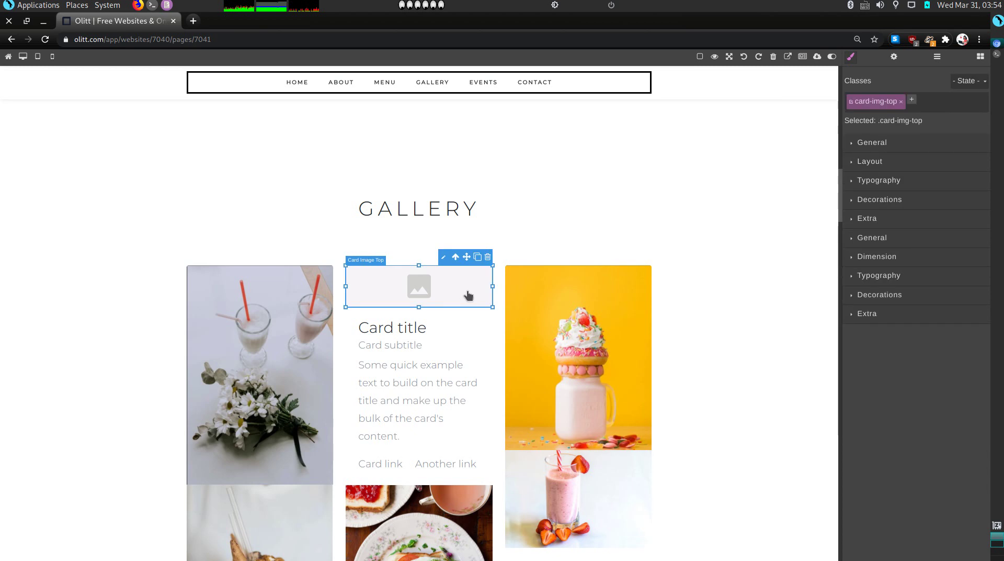
pyautogui.scroll(-1, 420, 368)
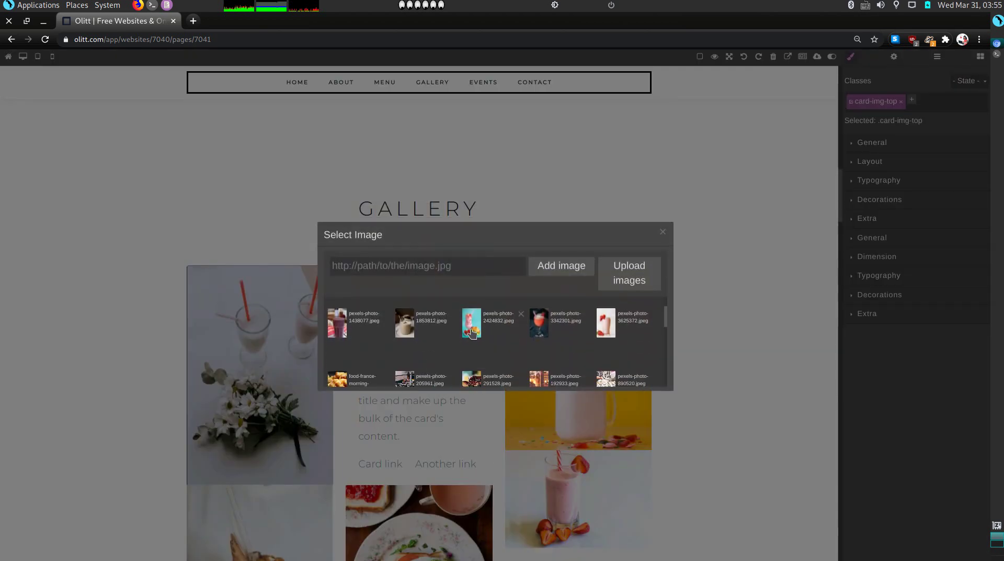
pyautogui.click(468, 331)
pyautogui.click(662, 233)
# Delete the card body and the breakfast photo below the strawberry milkshake on the blue background
pyautogui.scroll(-3, 435, 418)
pyautogui.click(482, 346)
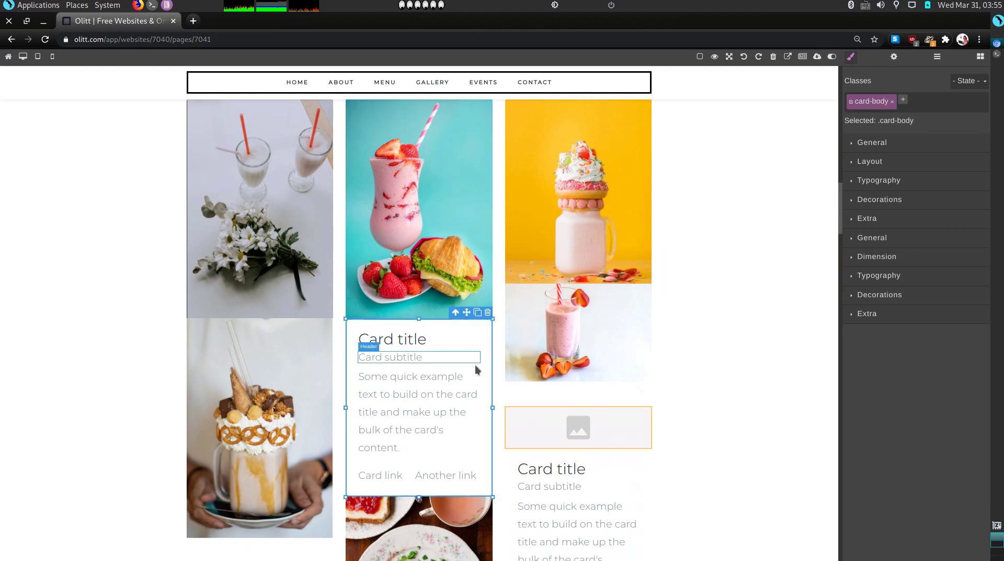
pyautogui.click(488, 314)
pyautogui.scroll(-2, 476, 334)
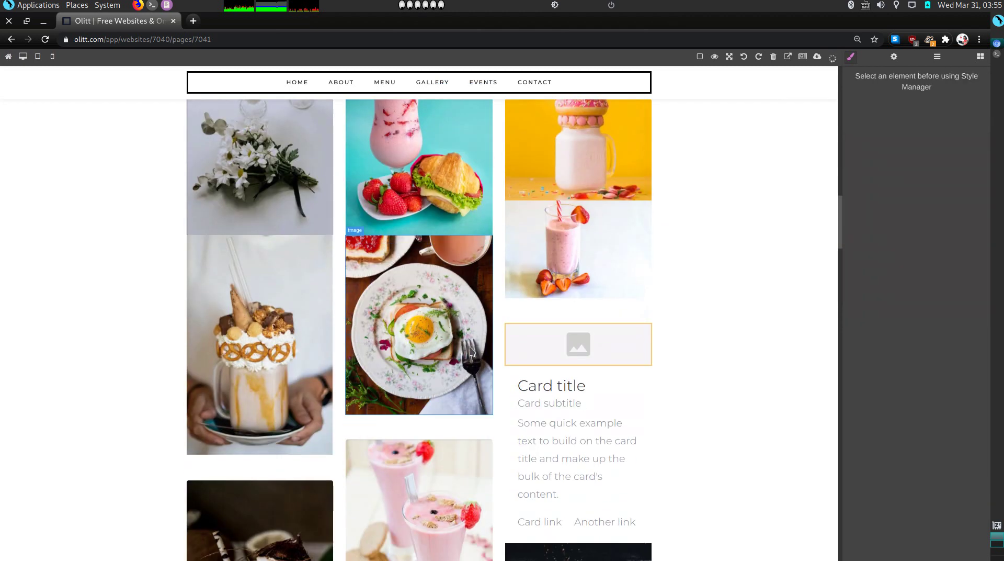
pyautogui.click(473, 336)
pyautogui.click(486, 228)
# Delete the empty image and the card body above the croissant photo in the third column
pyautogui.scroll(-3, 595, 349)
pyautogui.click(640, 185)
pyautogui.click(647, 145)
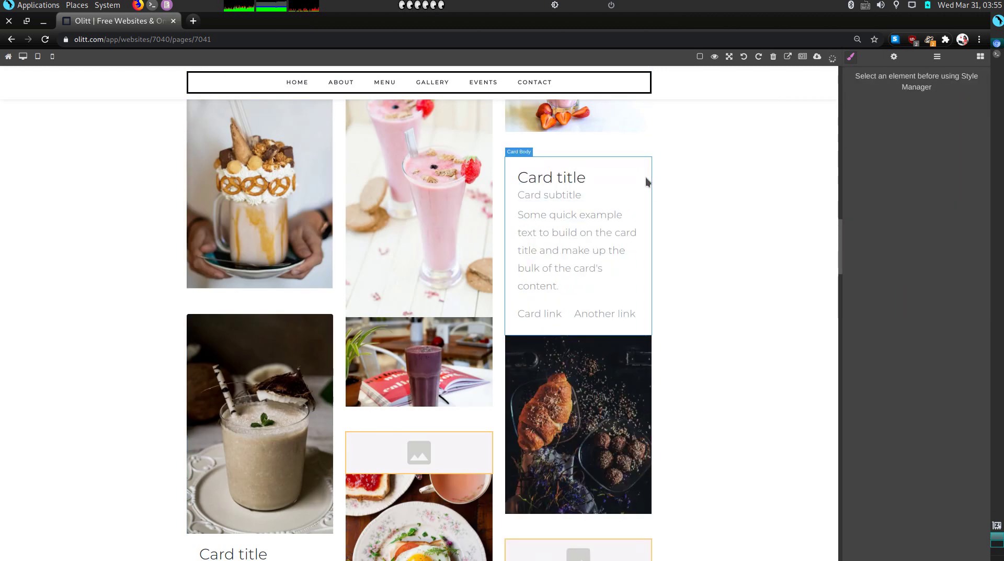
pyautogui.click(646, 177)
pyautogui.click(646, 151)
# Delete the card body and the breakfast photo from the card below the croissant photo in the third column
pyautogui.scroll(-3, 437, 396)
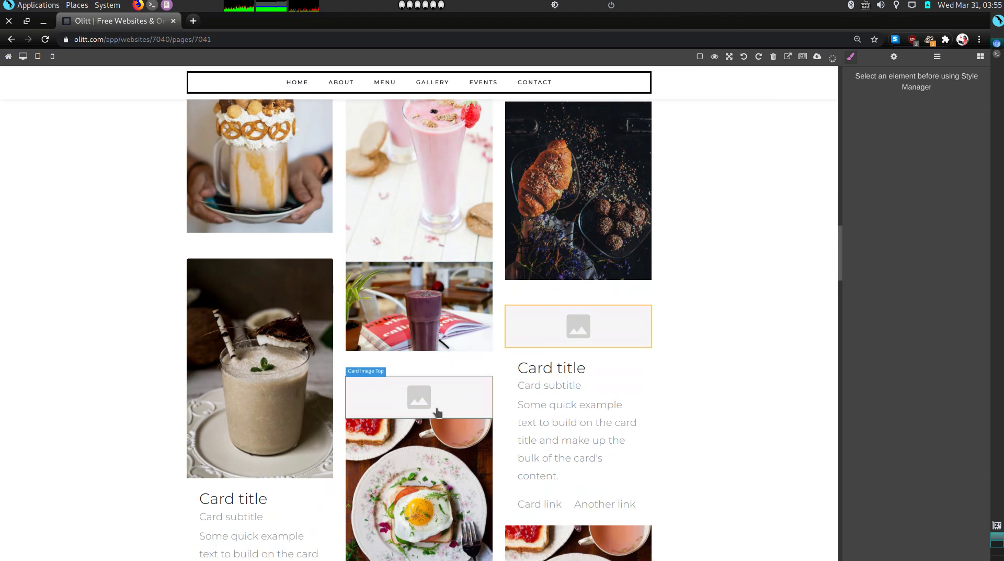
pyautogui.click(639, 269)
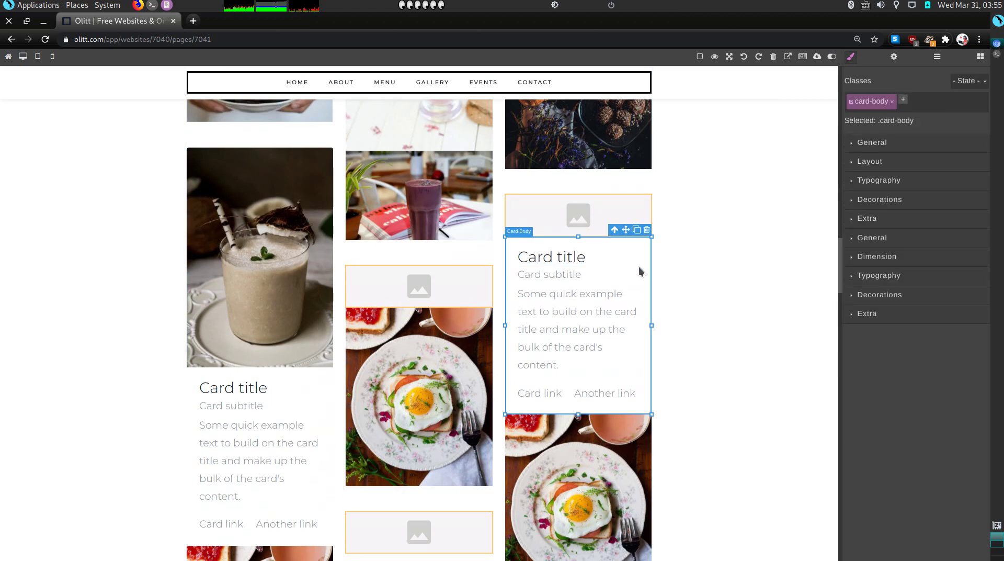
pyautogui.click(647, 231)
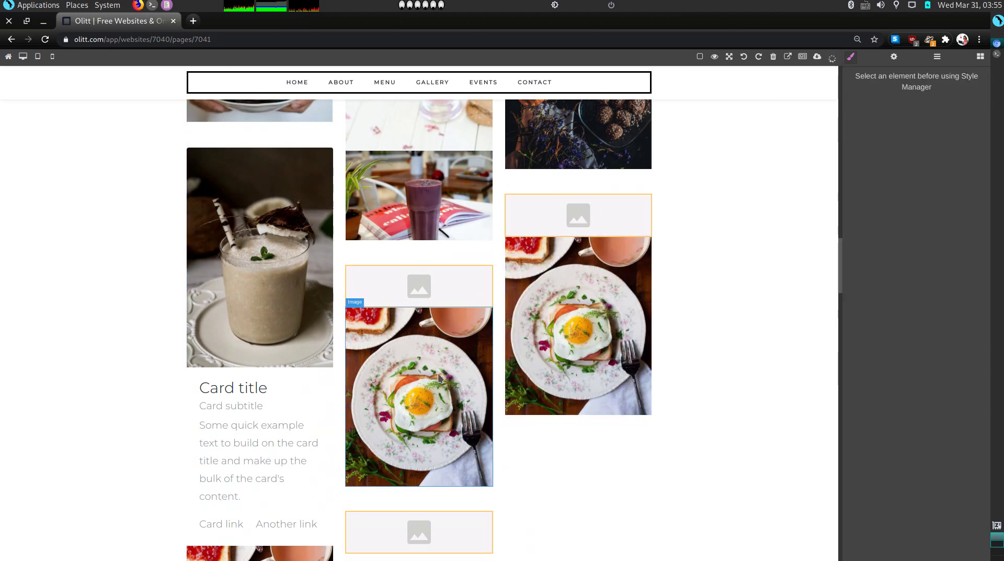
pyautogui.scroll(-2, 512, 335)
pyautogui.click(594, 228)
pyautogui.scroll(4, 583, 262)
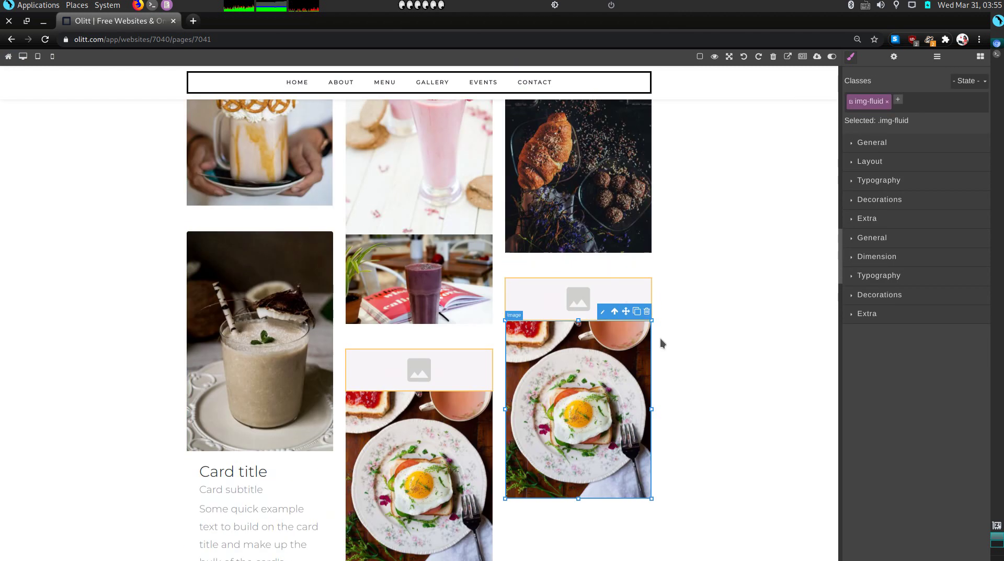
pyautogui.click(647, 311)
# Fill the empty card image below the croissant photo in the third column with pexels-photo-2424832.jpeg
pyautogui.scroll(-5, 607, 367)
pyautogui.scroll(-3, 607, 372)
pyautogui.doubleClick(587, 337)
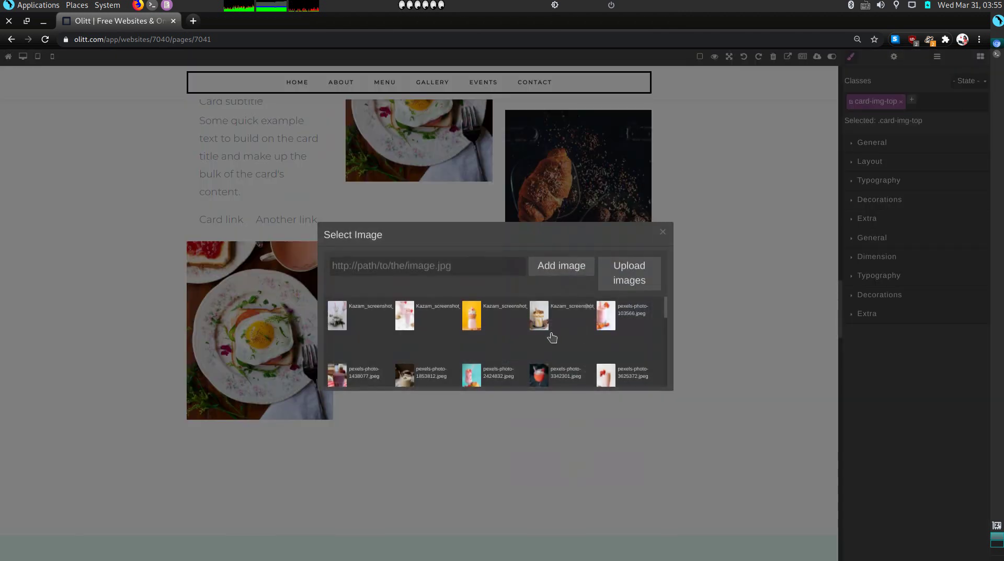
pyautogui.scroll(-1, 470, 361)
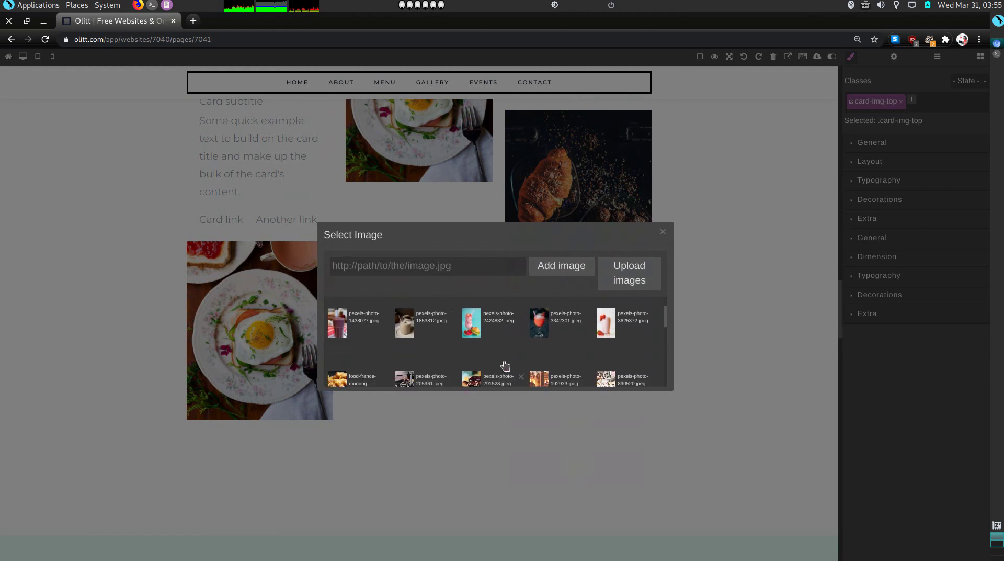
pyautogui.doubleClick(475, 332)
# Delete the card body between the coconut milkshake photo and the breakfast photo in the first column
pyautogui.scroll(-4, 474, 333)
pyautogui.scroll(3, 374, 388)
pyautogui.scroll(2, 374, 389)
pyautogui.click(293, 140)
pyautogui.click(305, 161)
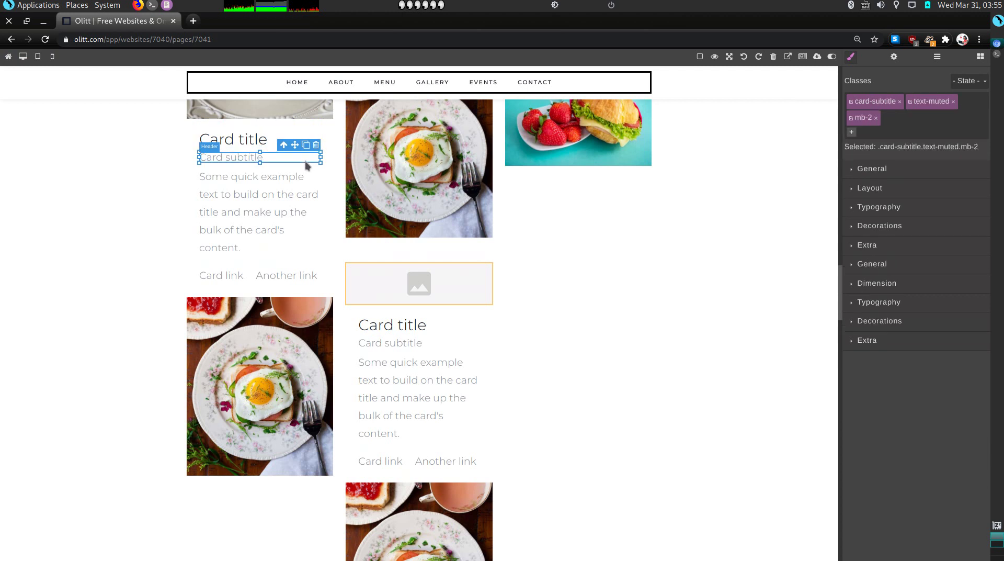
pyautogui.click(324, 124)
pyautogui.click(327, 103)
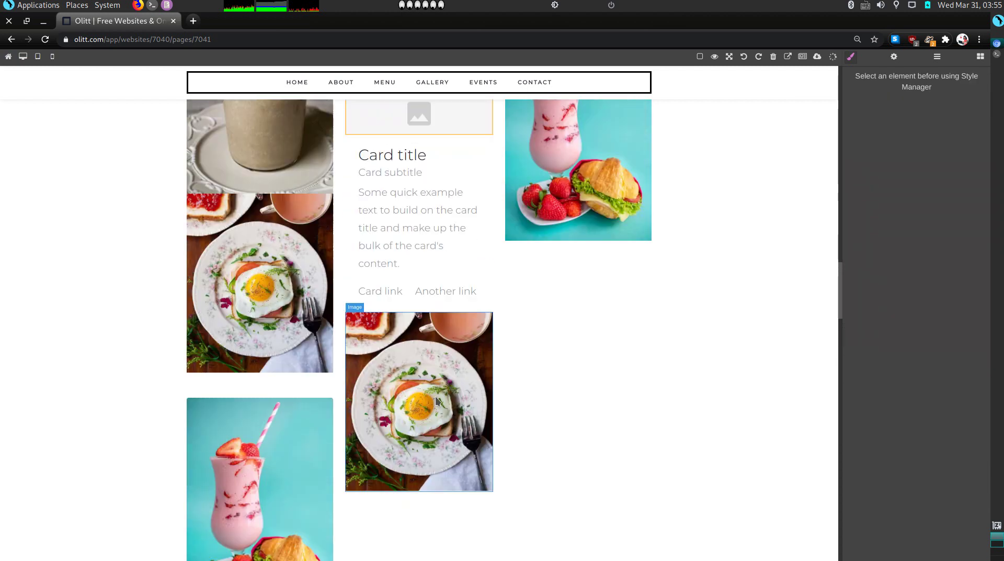
# Delete the remaining card body with title, subtitle, text and links in the middle column
pyautogui.scroll(1, 460, 366)
pyautogui.click(488, 386)
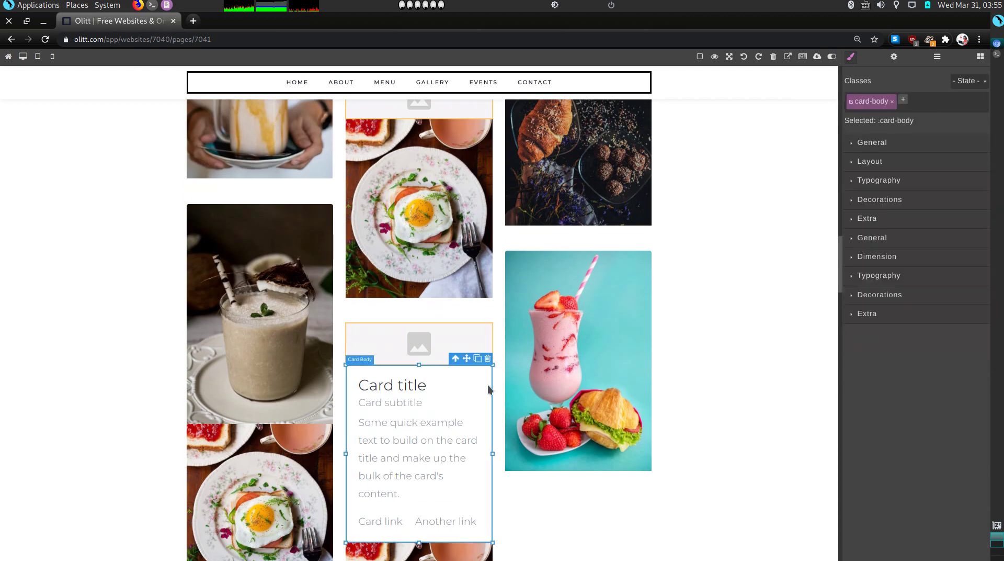
pyautogui.click(485, 357)
# Replace the croissant photo in the third column with pexels-photo-3625372.jpeg
pyautogui.scroll(3, 503, 473)
pyautogui.scroll(7, 504, 474)
pyautogui.scroll(-3, 478, 378)
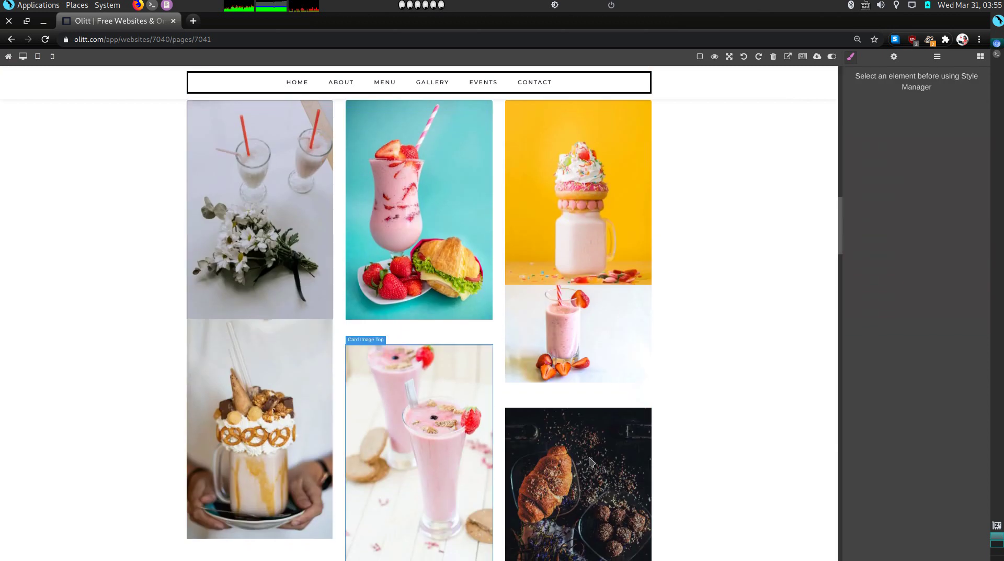
pyautogui.scroll(-3, 478, 378)
pyautogui.doubleClick(582, 351)
pyautogui.scroll(-1, 596, 371)
pyautogui.click(608, 327)
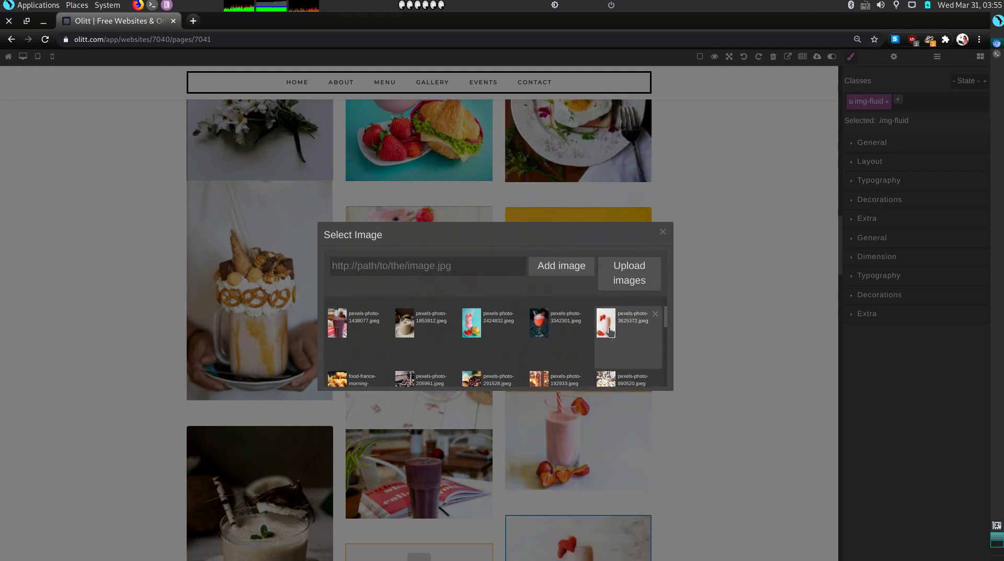
pyautogui.click(662, 233)
# Replace the breakfast photo below the coconut milkshake in the first column with pexels-photo-3342301.jpeg
pyautogui.scroll(-5, 473, 305)
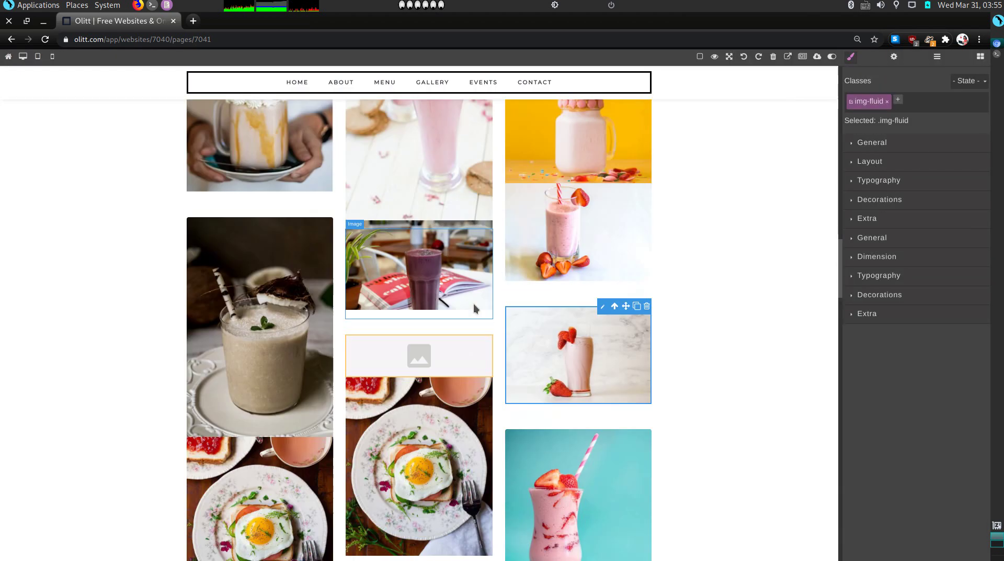
pyautogui.scroll(-3, 551, 379)
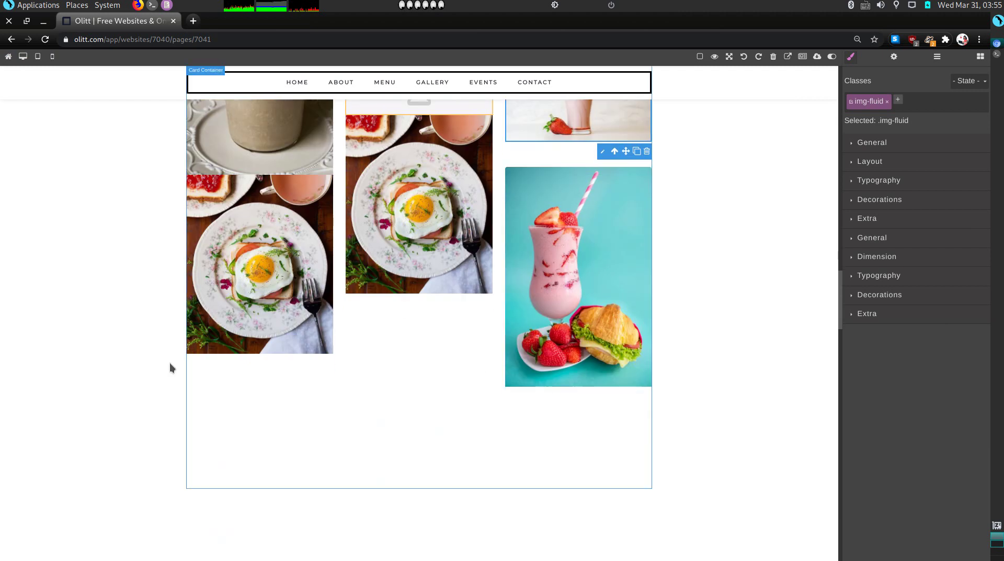
pyautogui.doubleClick(264, 370)
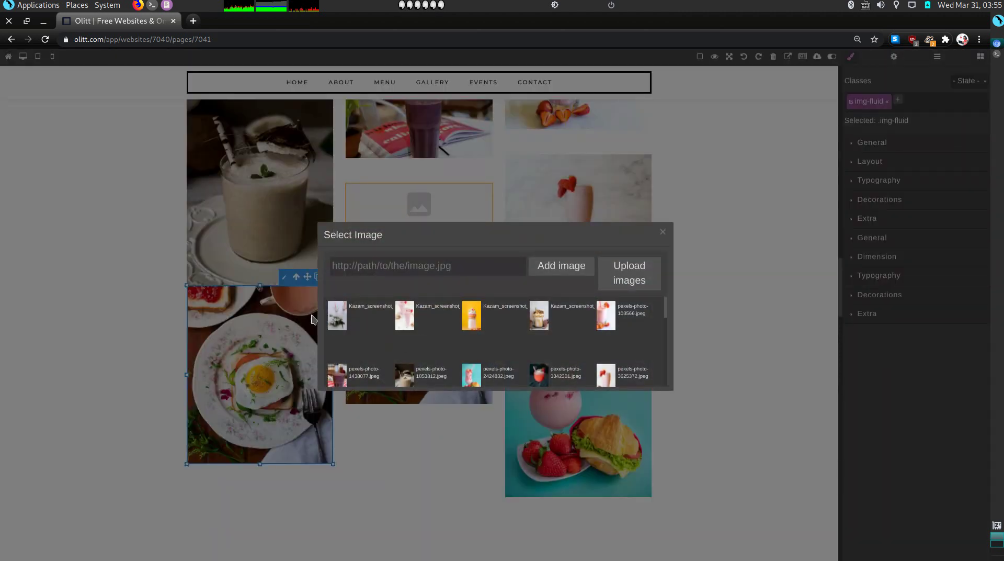
pyautogui.scroll(-1, 383, 364)
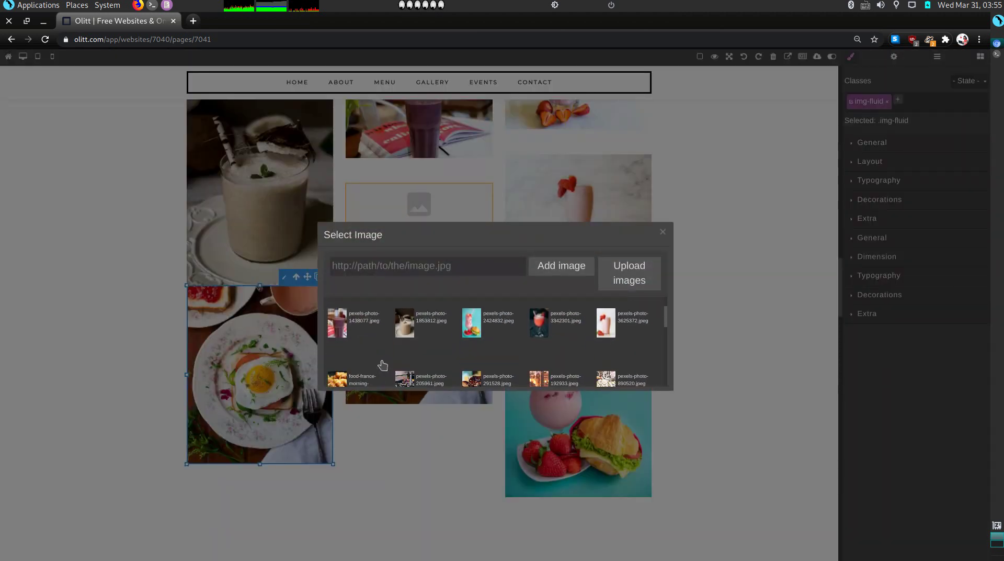
pyautogui.click(541, 331)
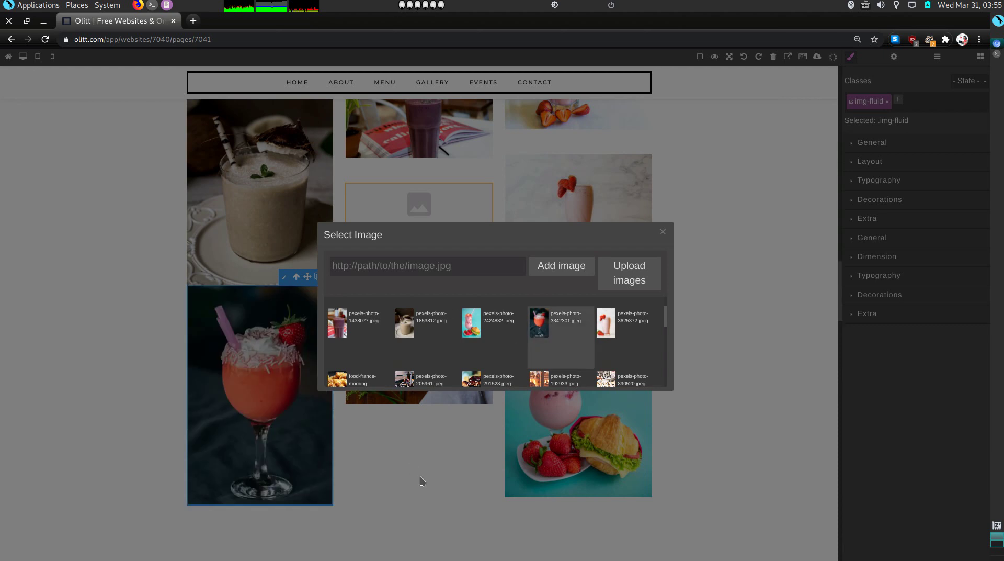
pyautogui.click(423, 481)
# Fill the empty card image above the breakfast photo in the middle column with pexels-photo-291528.jpeg
pyautogui.click(445, 361)
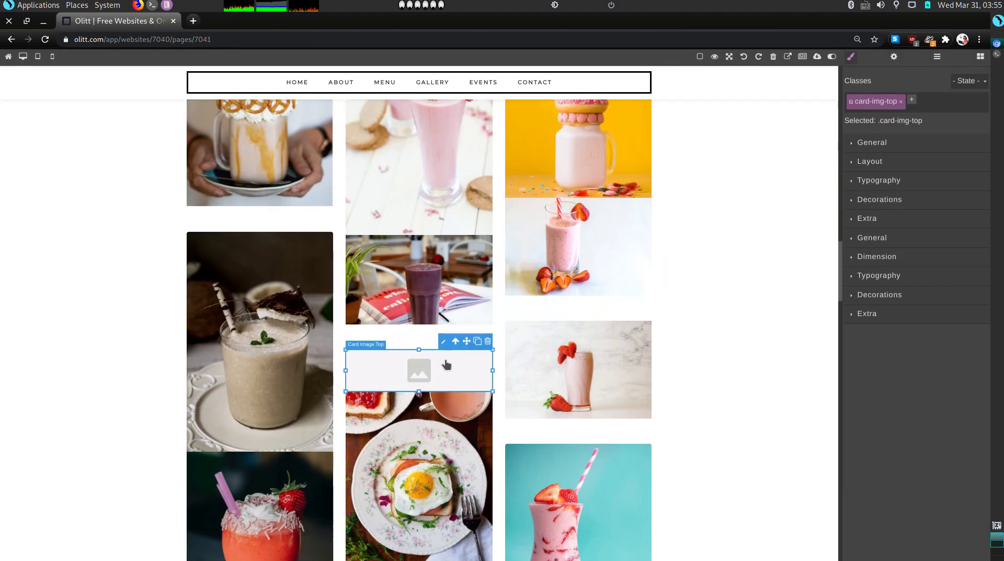
pyautogui.doubleClick(445, 358)
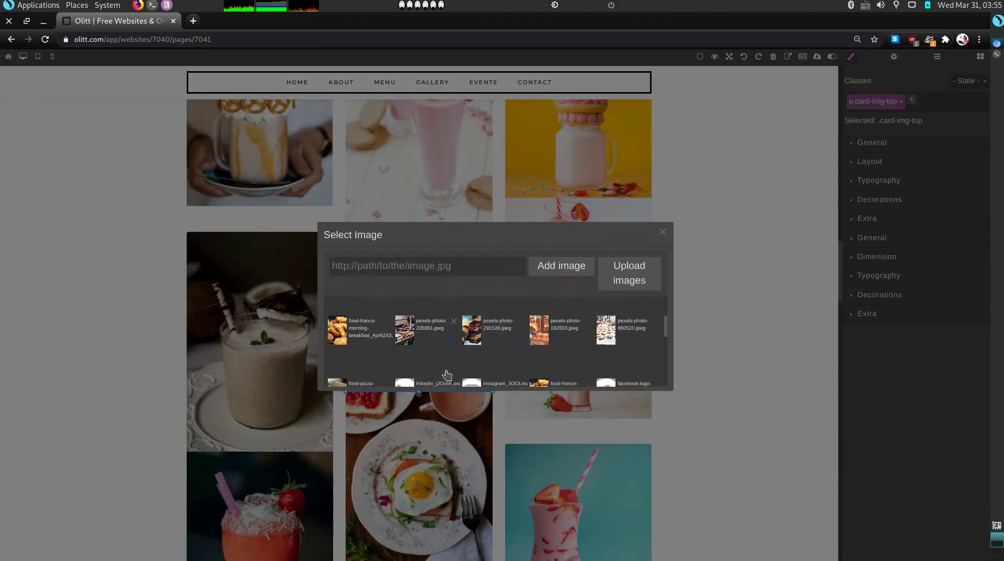
pyautogui.scroll(1, 447, 374)
pyautogui.scroll(-3, 446, 374)
pyautogui.scroll(1, 449, 372)
pyautogui.click(472, 358)
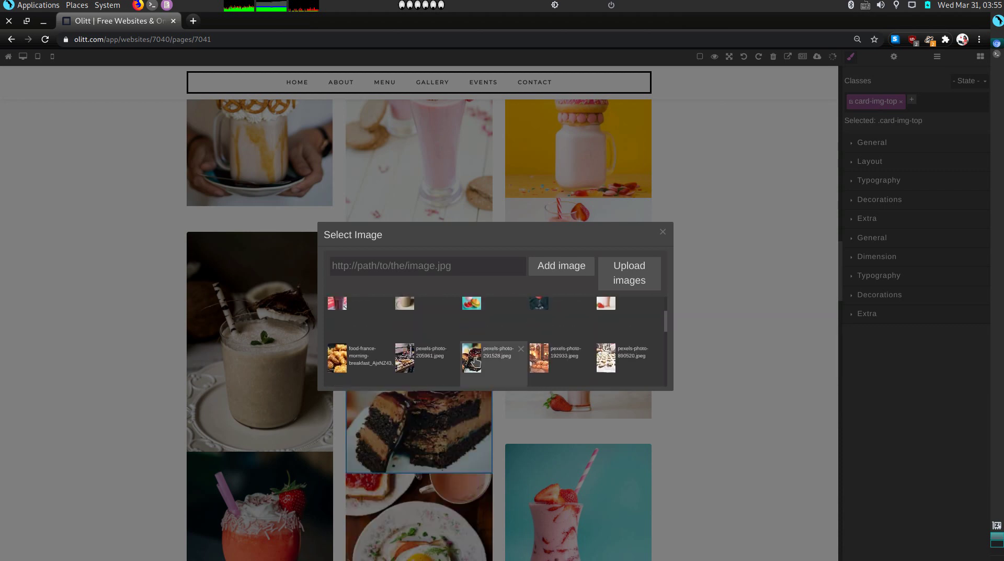
pyautogui.click(661, 234)
# Delete the chocolate cake card image and the breakfast photo below it in the middle column
pyautogui.scroll(-4, 504, 421)
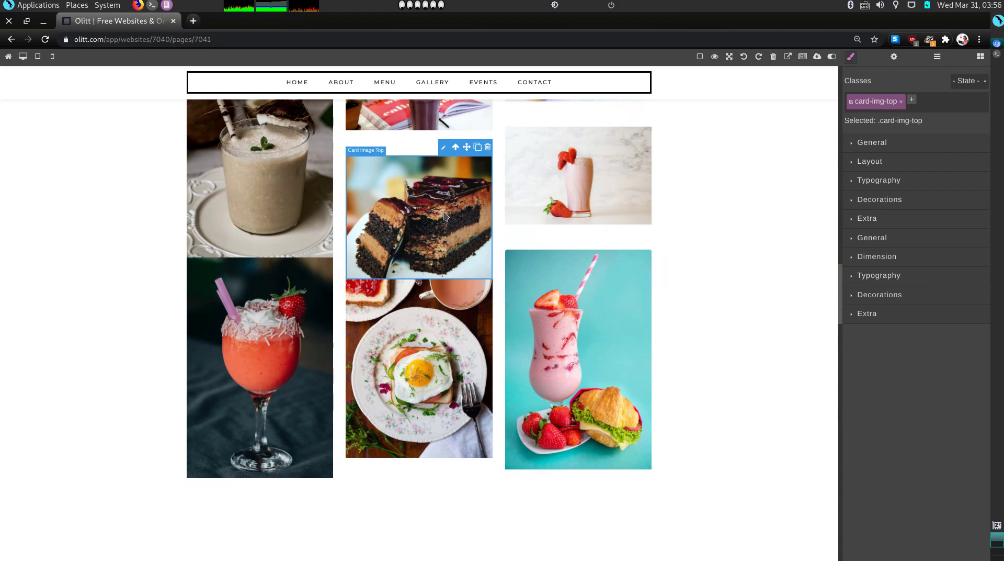
pyautogui.click(488, 147)
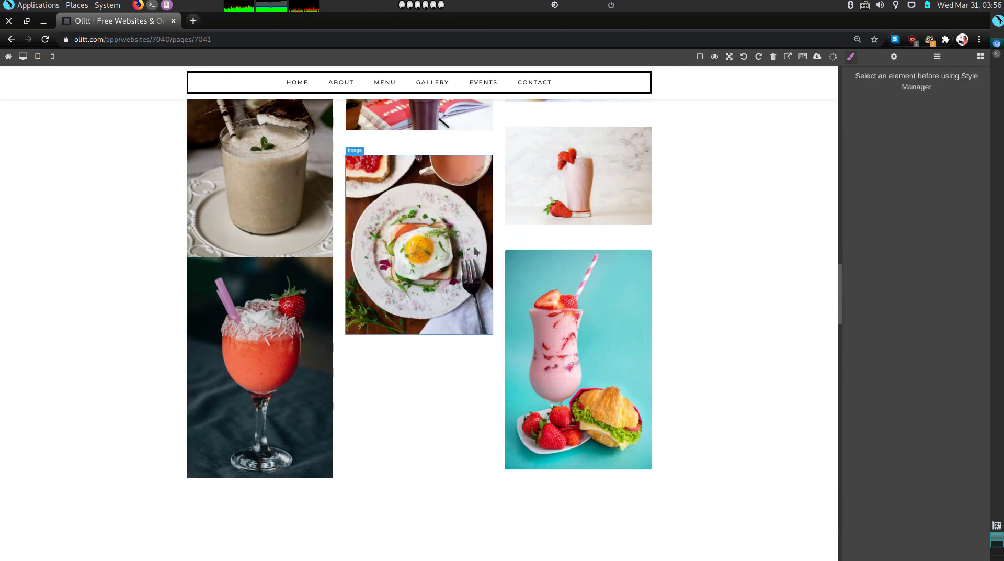
pyautogui.click(475, 251)
pyautogui.click(487, 148)
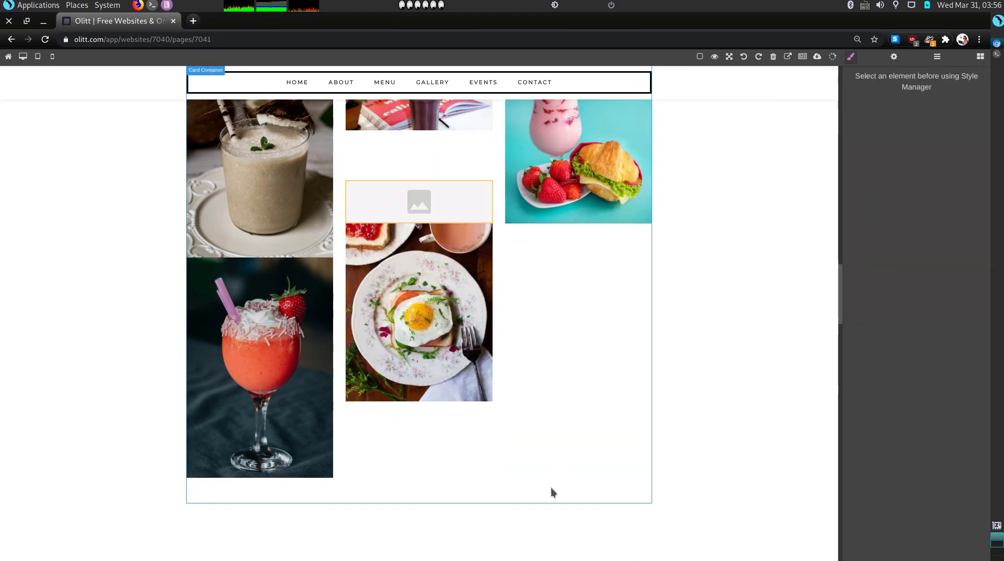
# Delete the empty card image and the remaining breakfast photo from the middle column of the gallery
pyautogui.click(418, 202)
pyautogui.click(488, 173)
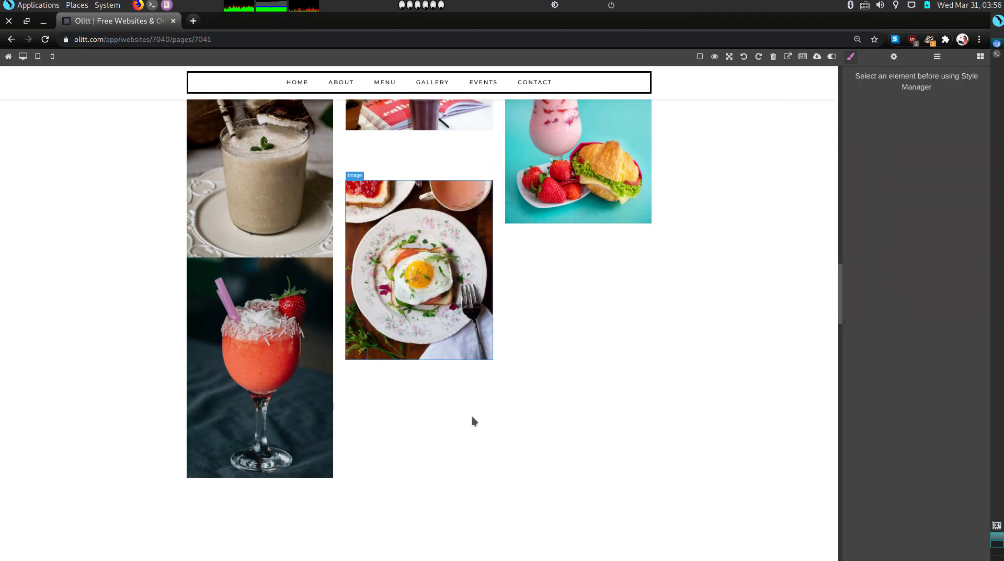
pyautogui.scroll(3, 402, 447)
pyautogui.click(402, 448)
pyautogui.click(487, 310)
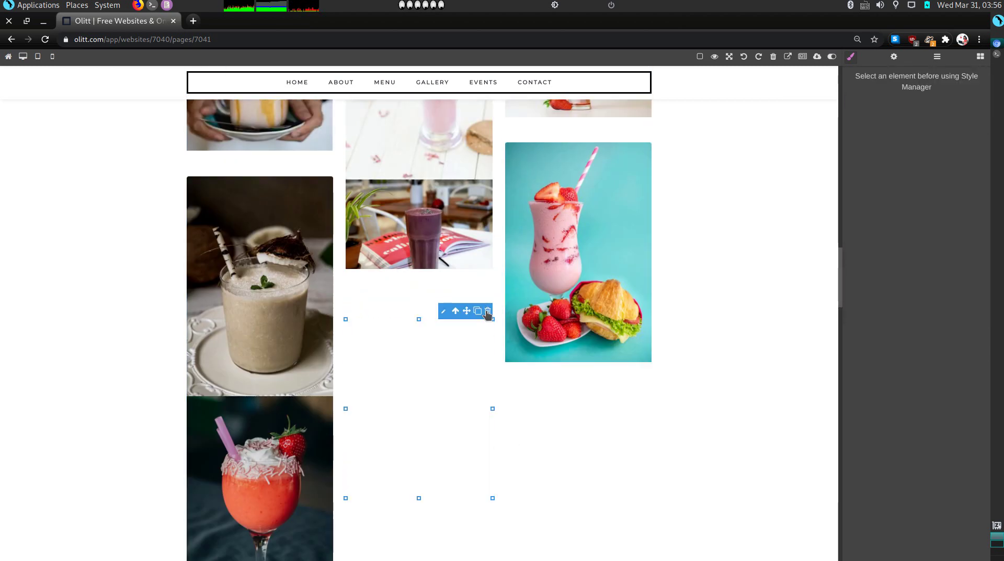
# Examine the gallery columns and the testimonials under the What People Says heading
pyautogui.scroll(-3, 332, 421)
pyautogui.scroll(15, 302, 432)
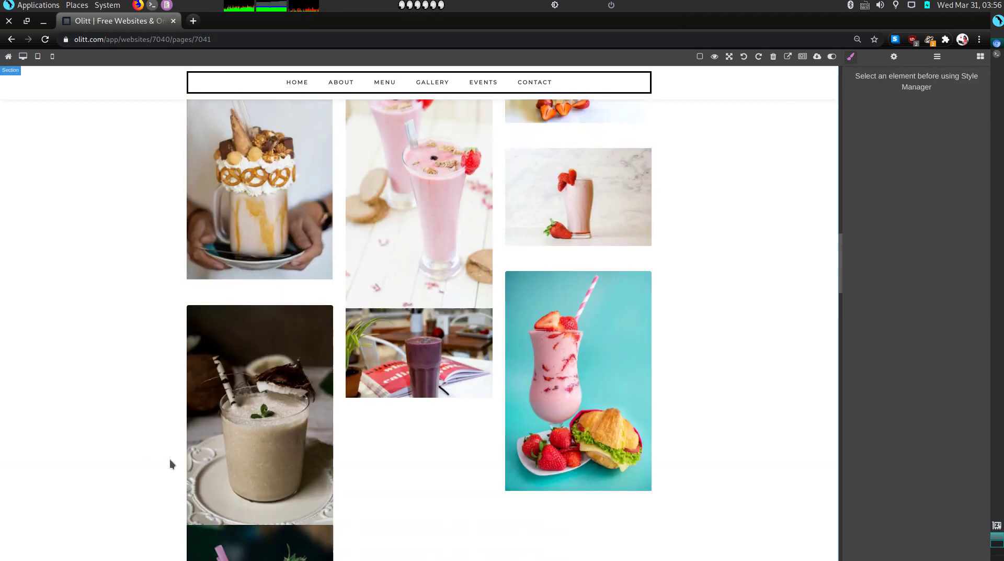
pyautogui.scroll(-3, 439, 456)
pyautogui.scroll(-15, 197, 405)
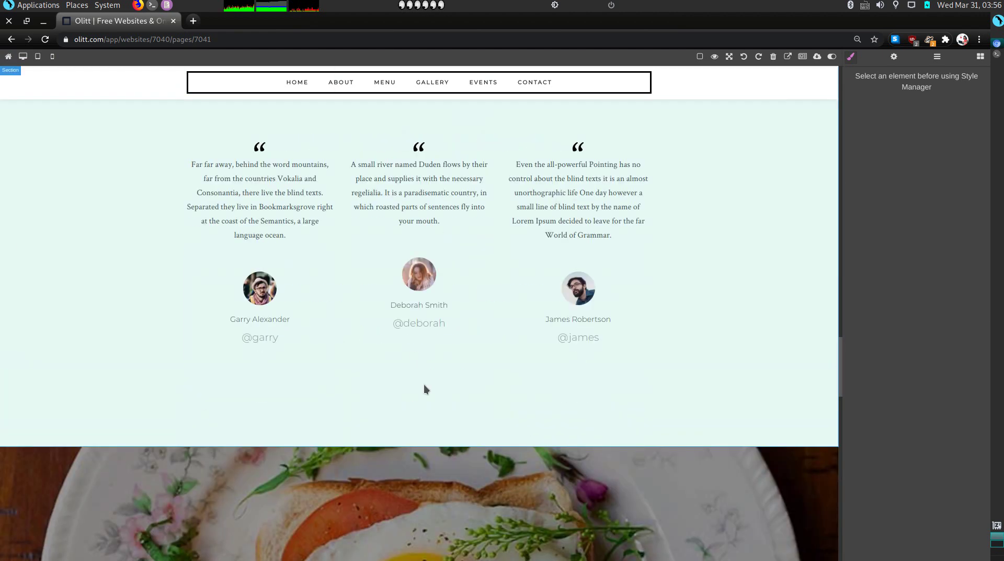
pyautogui.click(95, 362)
pyautogui.click(281, 234)
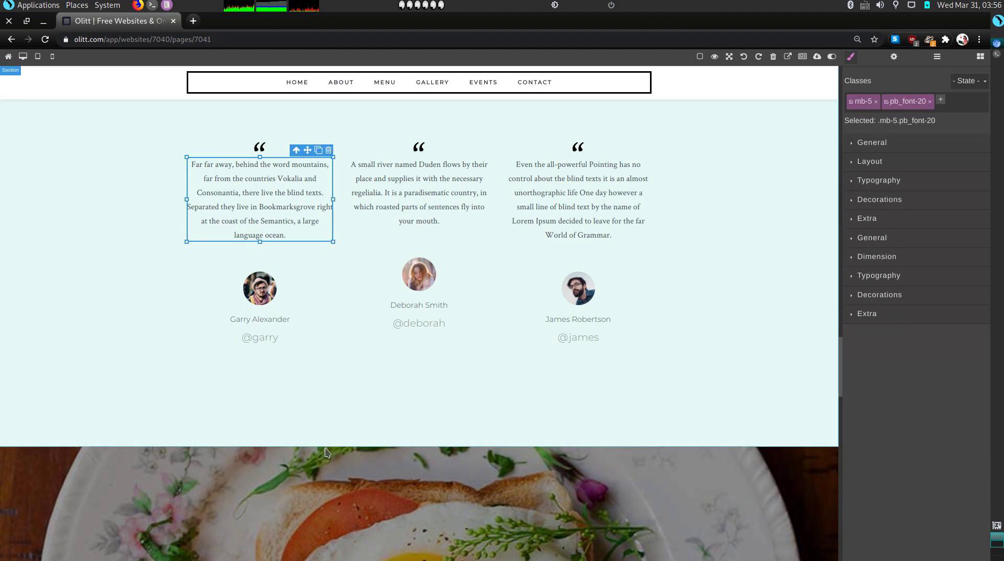
pyautogui.scroll(1, 425, 328)
pyautogui.scroll(2, 454, 240)
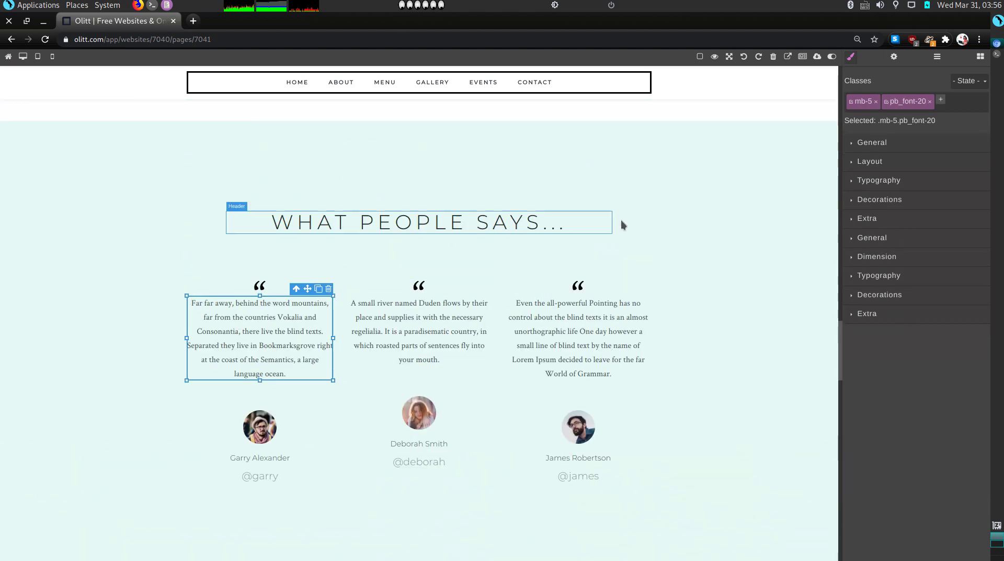
pyautogui.scroll(-5, 459, 449)
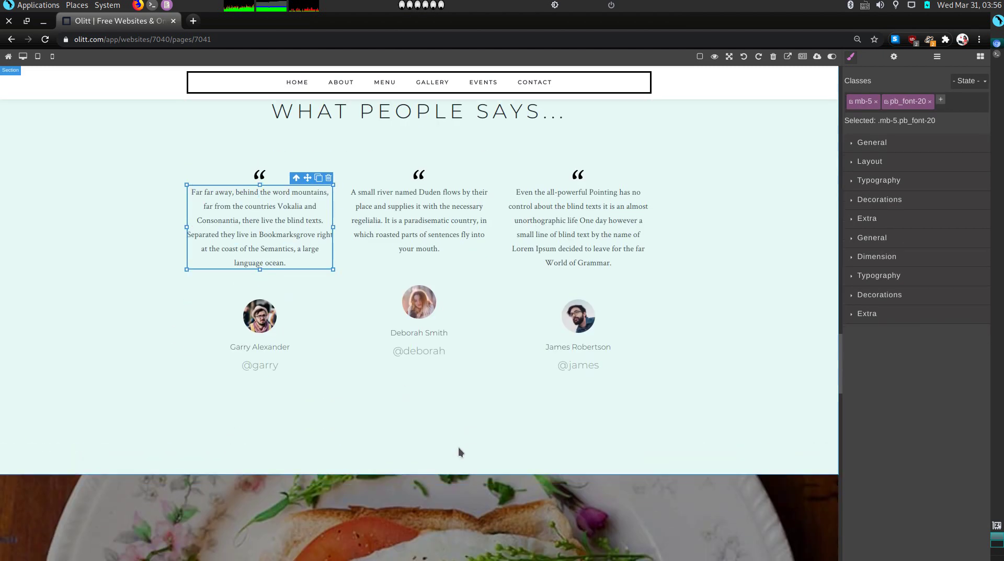
# Delete the Good Food, Good Taste banner section below the testimonials
pyautogui.scroll(-3, 462, 445)
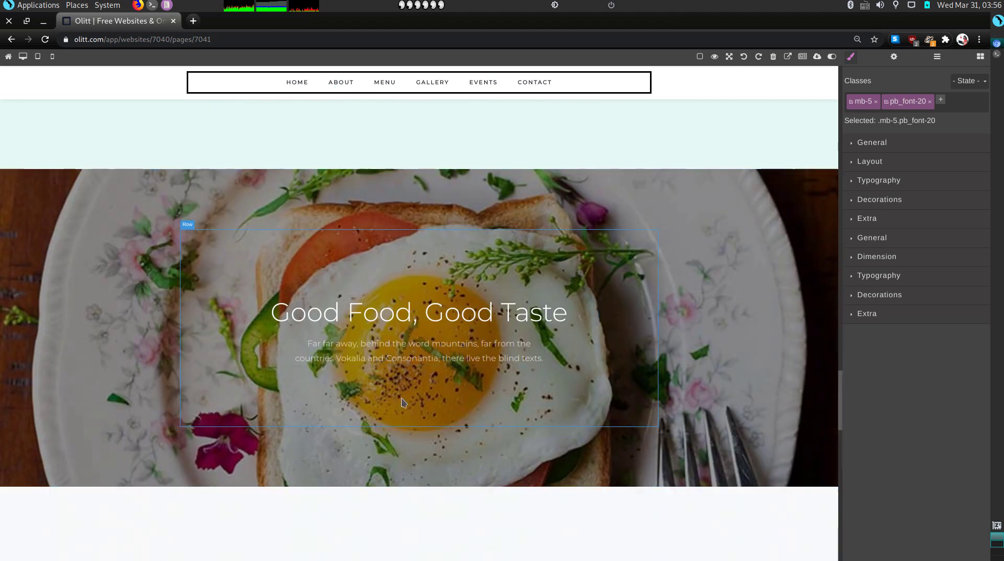
pyautogui.click(805, 241)
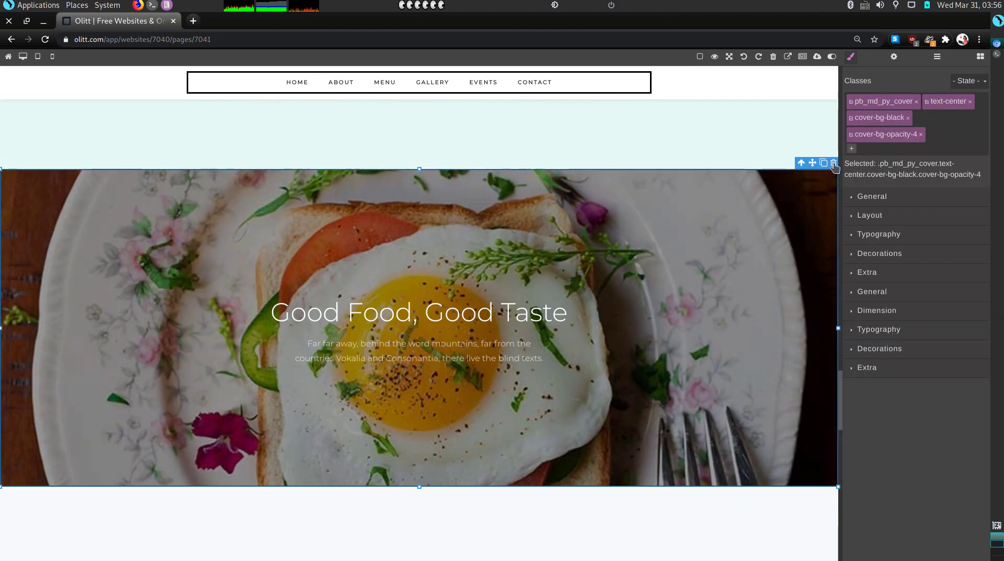
pyautogui.click(834, 163)
# Replace the photo on the Thanksgiving and Reflections event card with the Kazam_screenshot image of milkshakes beside white flowers
pyautogui.scroll(-9, 596, 395)
pyautogui.scroll(3, 756, 406)
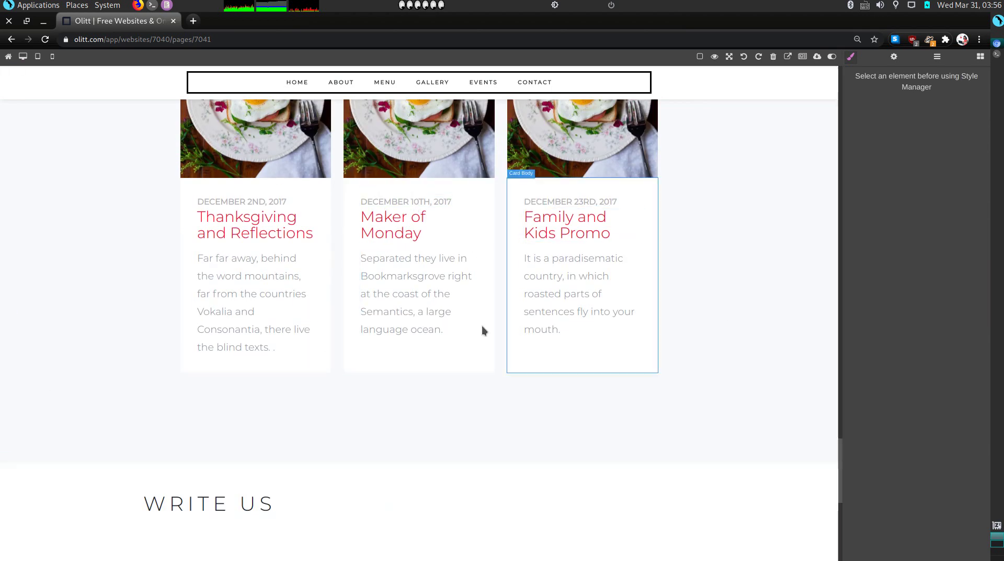
pyautogui.scroll(3, 273, 291)
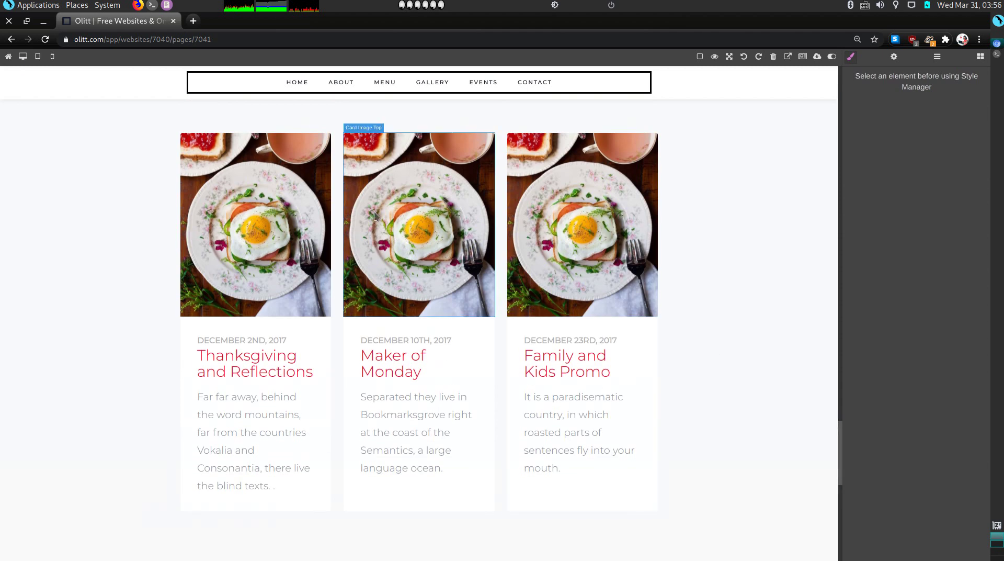
pyautogui.doubleClick(258, 230)
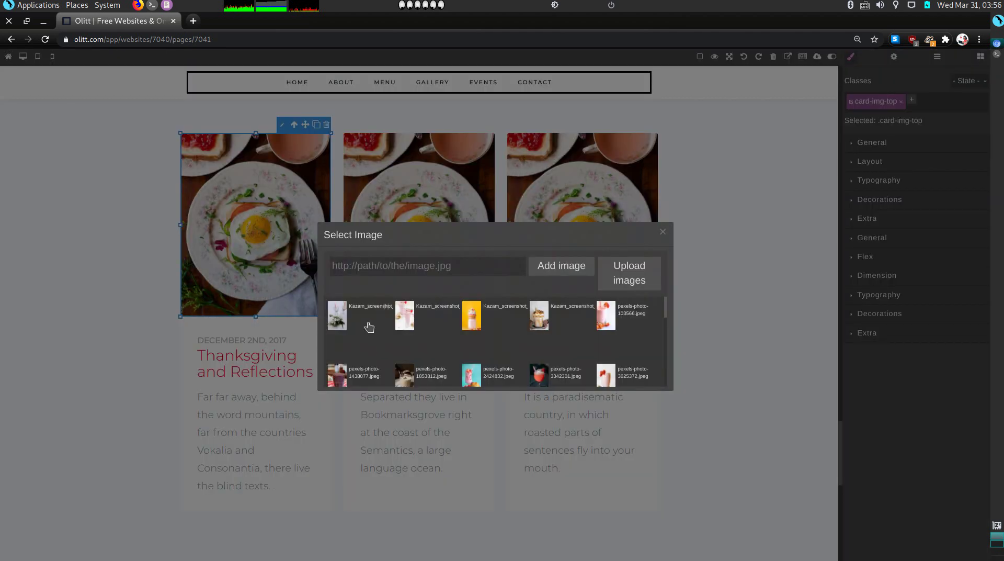
pyautogui.click(337, 316)
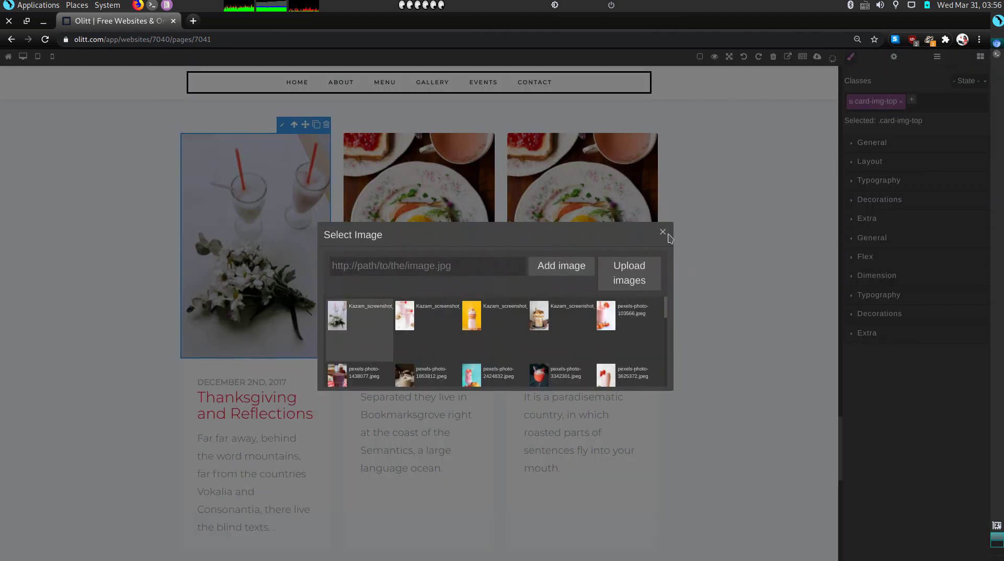
pyautogui.click(663, 234)
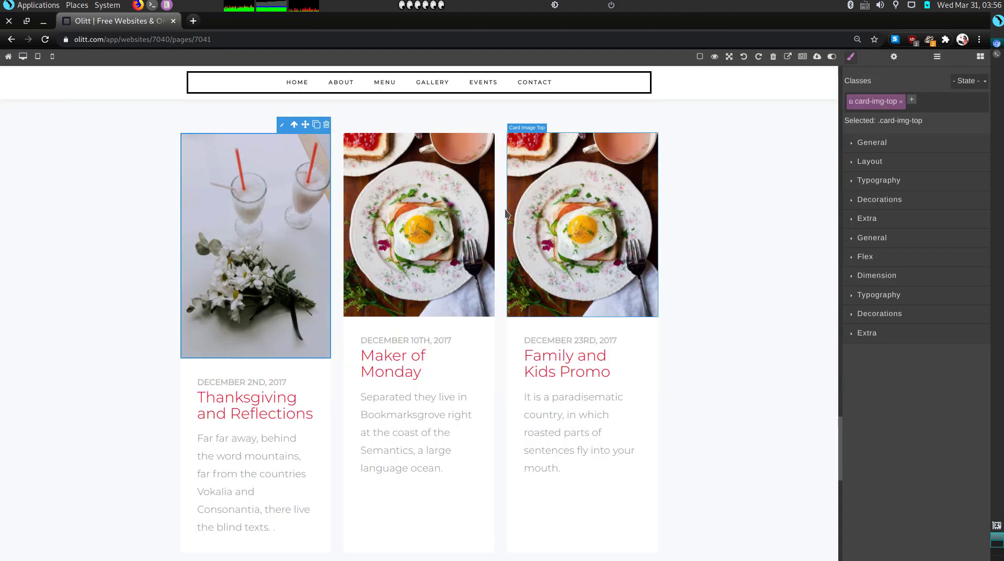
# Replace the photo on the Maker of Monday event card with pexels-photo-1853812.jpeg
pyautogui.doubleClick(422, 230)
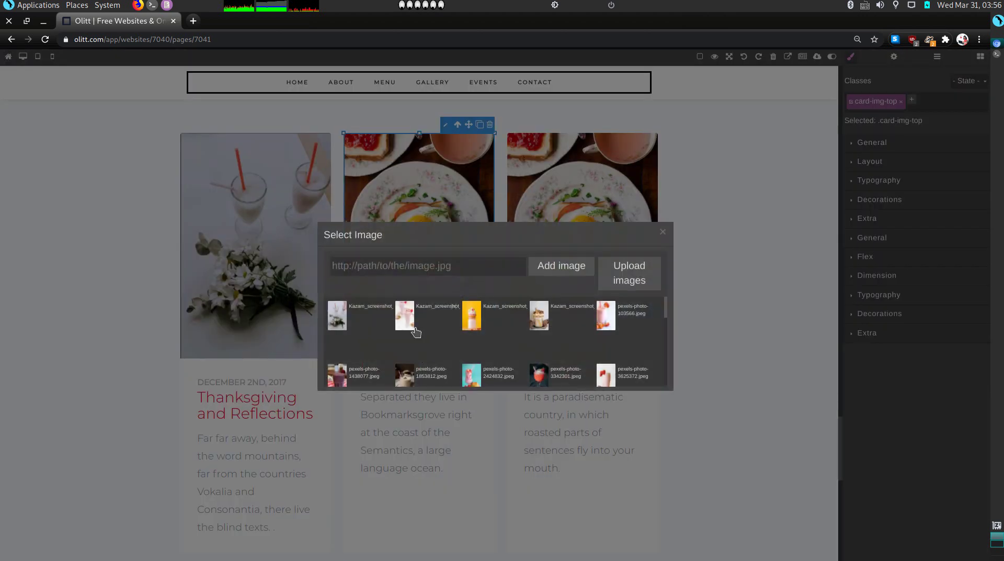
pyautogui.click(405, 374)
pyautogui.click(663, 233)
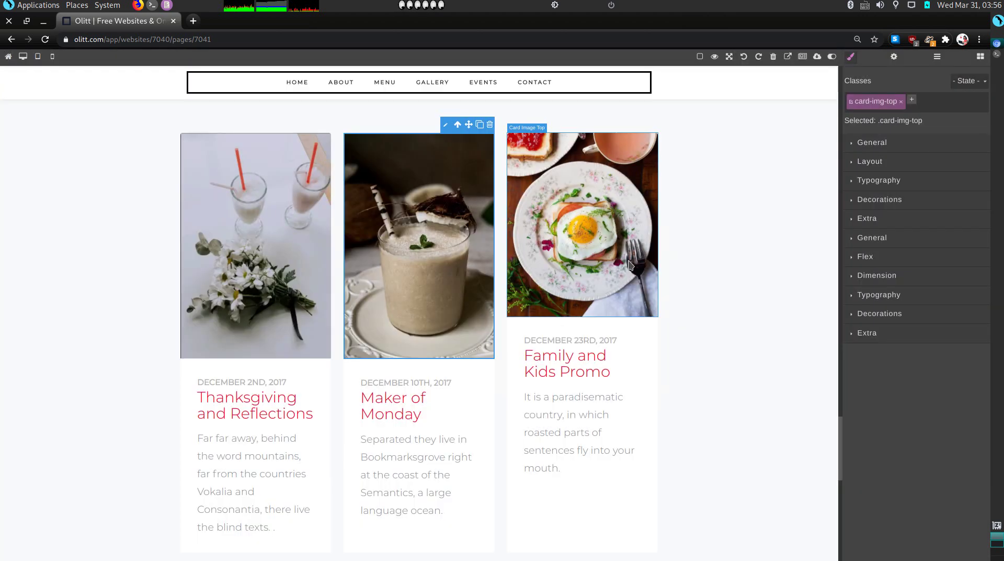
# Replace the photo on the Family and Kids Promo event card with pexels-photo-3342301.jpeg
pyautogui.doubleClick(644, 250)
pyautogui.scroll(-2, 583, 343)
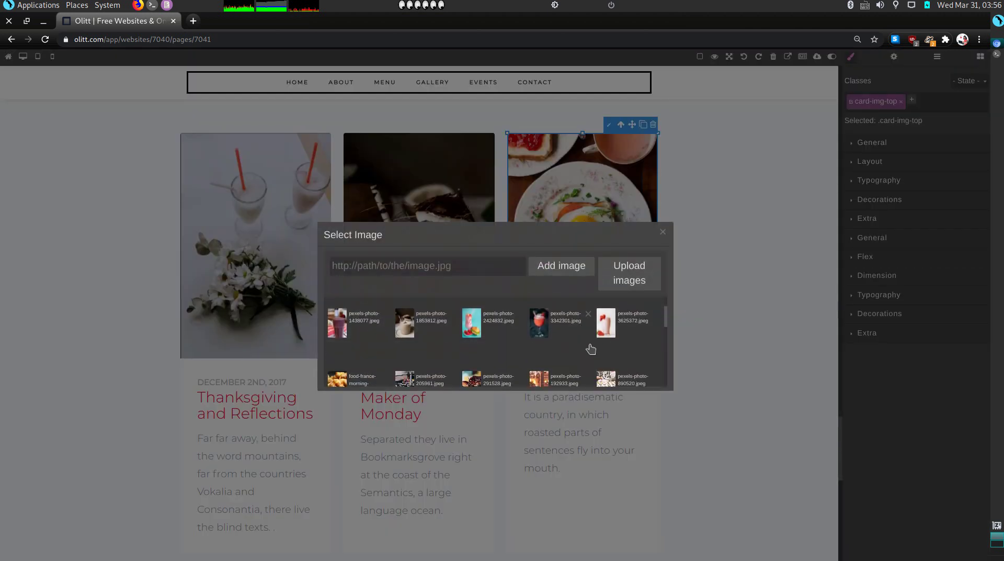
pyautogui.click(542, 328)
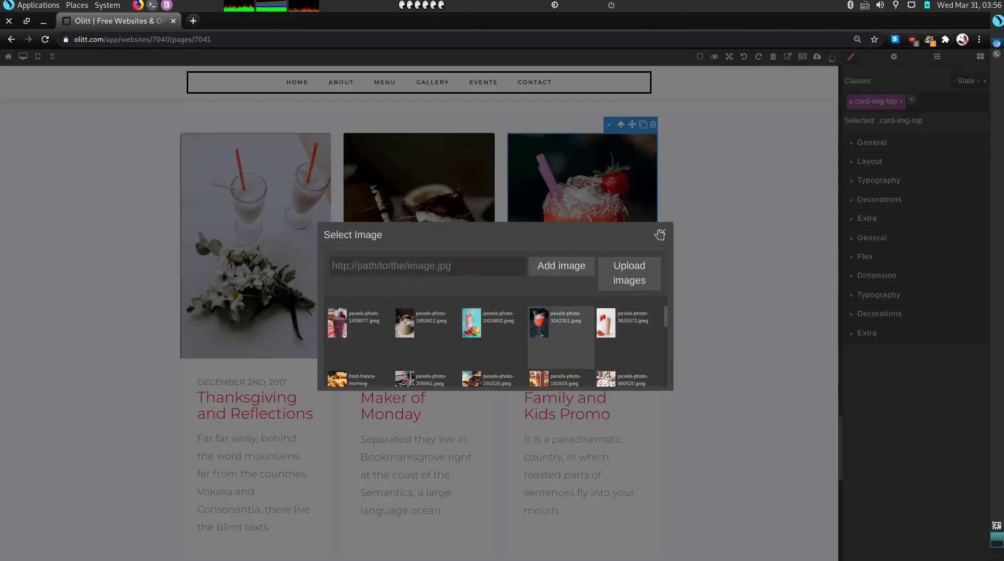
pyautogui.click(660, 234)
# Delete the TripAdvisor icon from the social links in the page footer
pyautogui.scroll(-2, 595, 363)
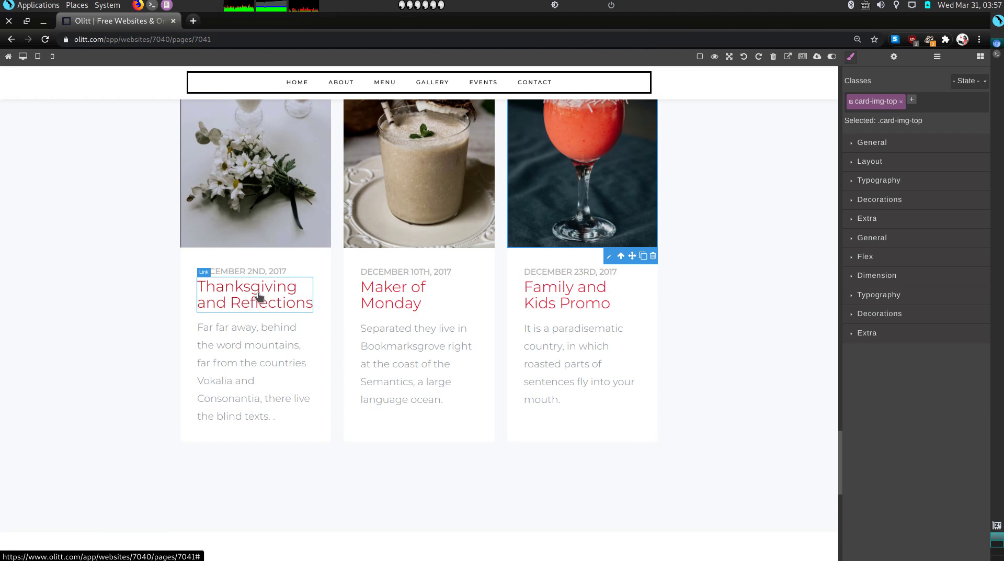
pyautogui.scroll(-9, 566, 369)
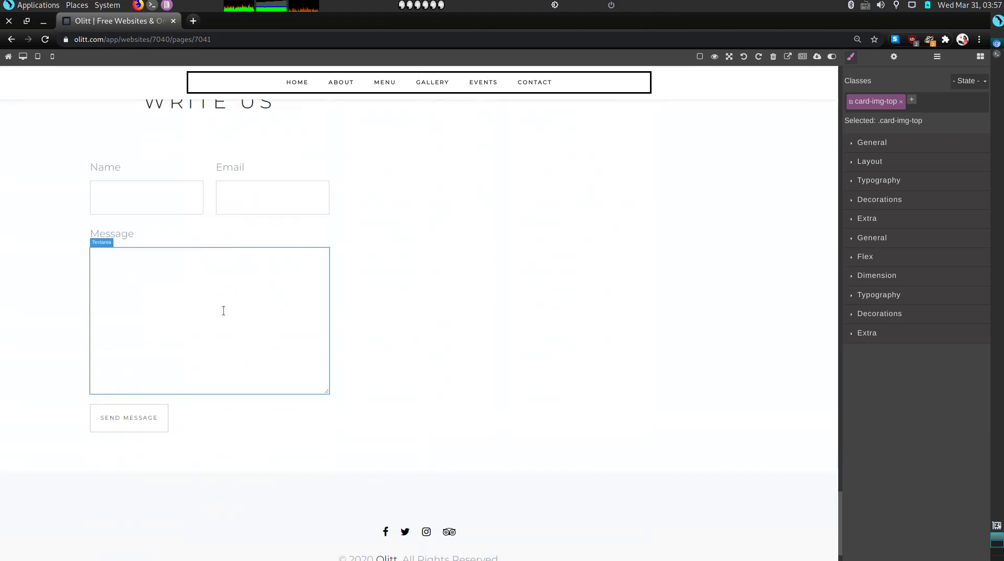
pyautogui.scroll(-2, 688, 528)
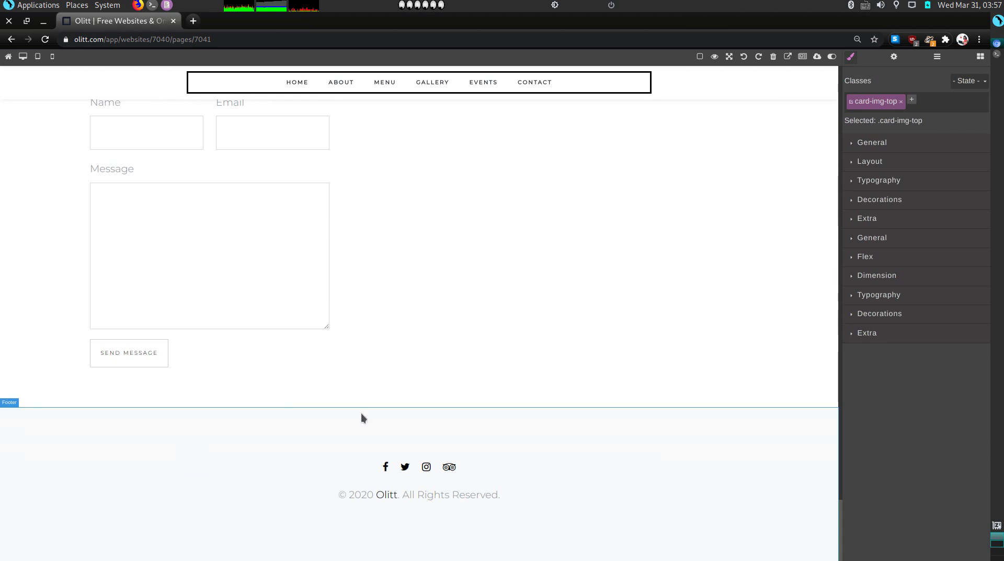
pyautogui.click(456, 470)
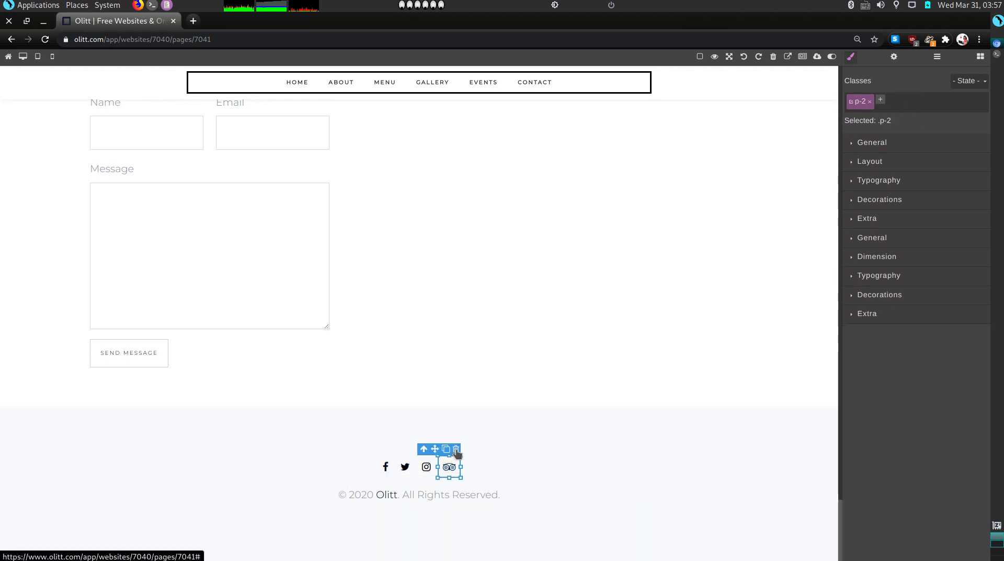
pyautogui.click(455, 448)
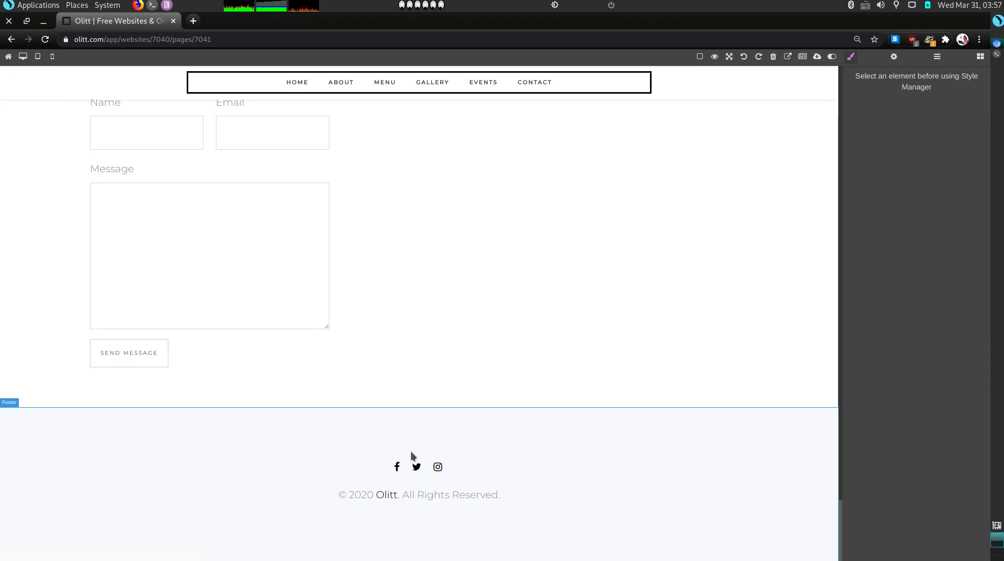
pyautogui.click(396, 473)
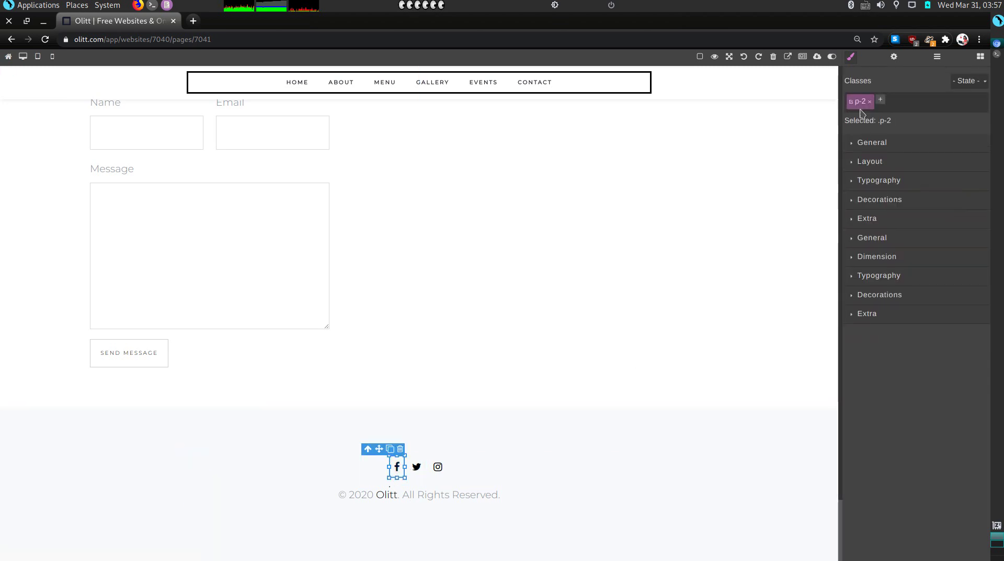
pyautogui.click(894, 56)
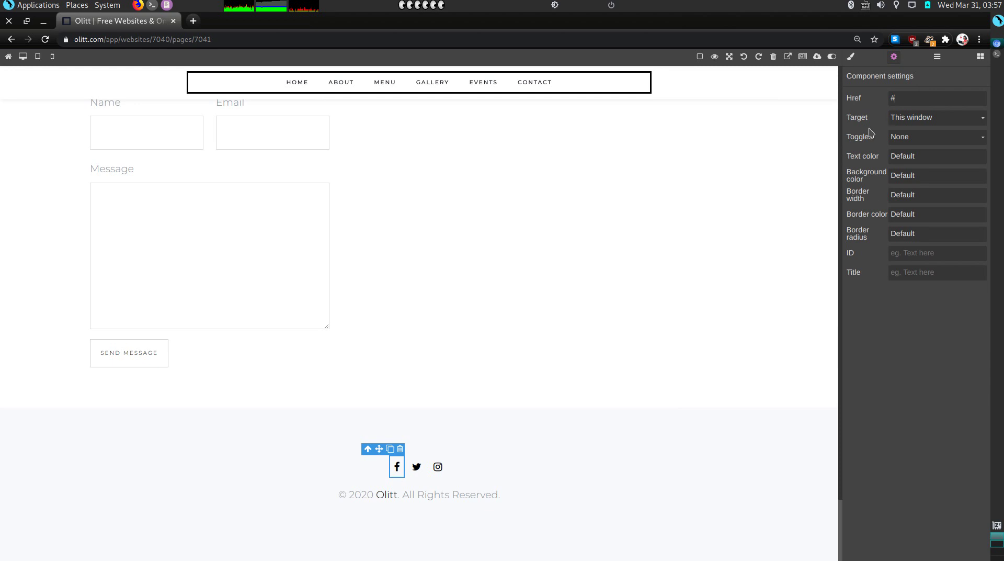
pyautogui.press('BackSpace')
pyautogui.press('BackSpace')
pyautogui.press('BackSpace')
pyautogui.press('BackSpace')
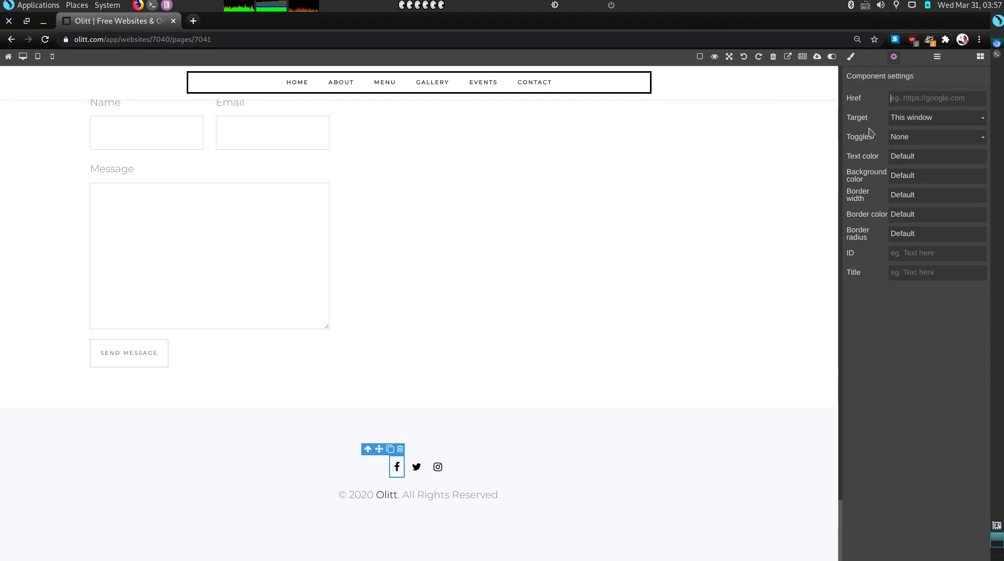
pyautogui.write('https://www.facebooc.com/')
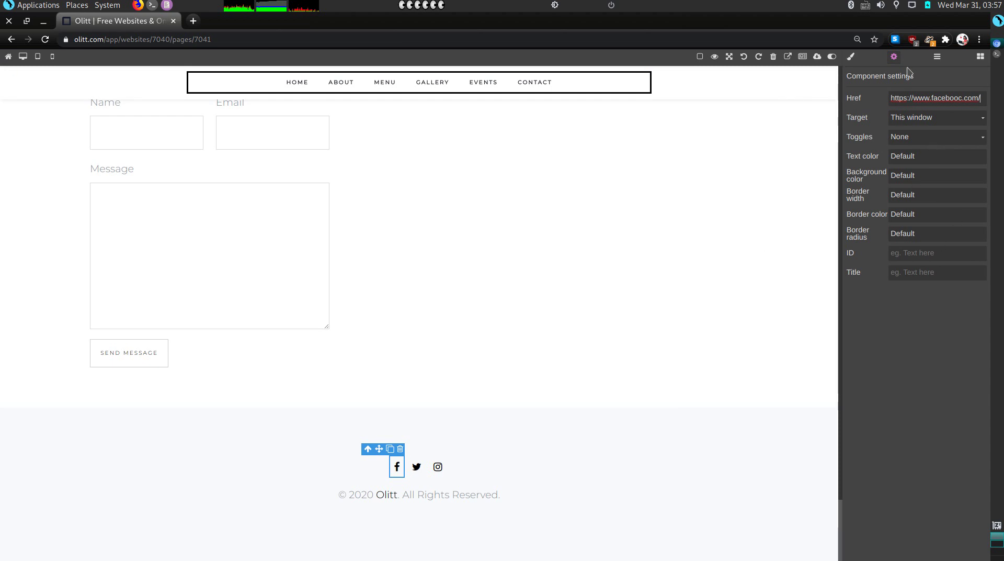
pyautogui.click(946, 121)
pyautogui.click(937, 136)
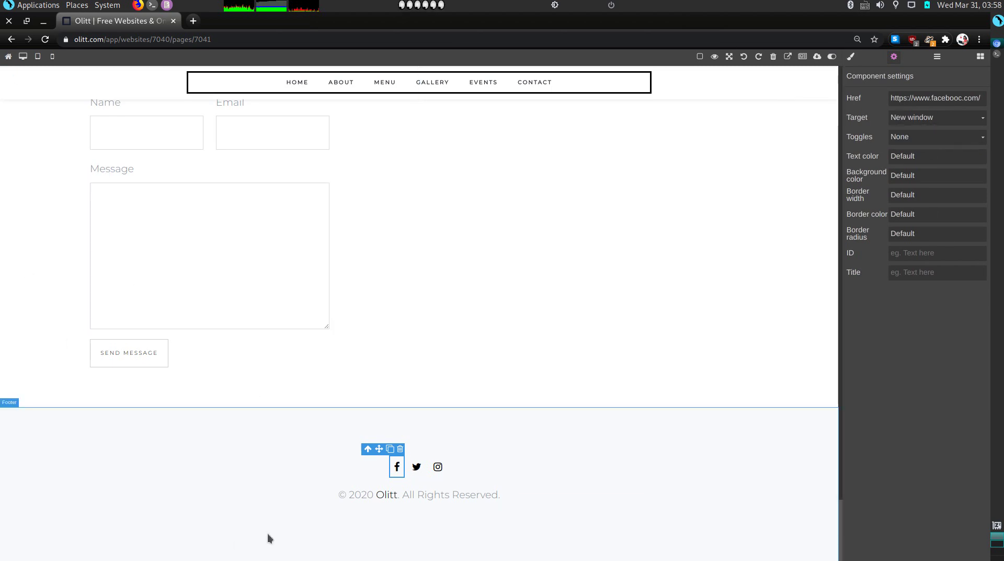
pyautogui.click(417, 473)
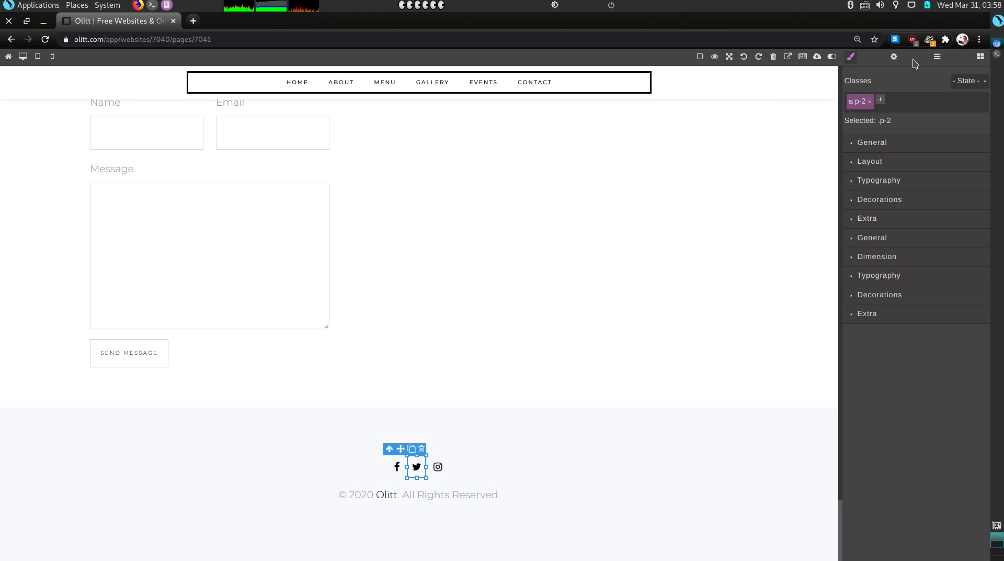
pyautogui.click(893, 57)
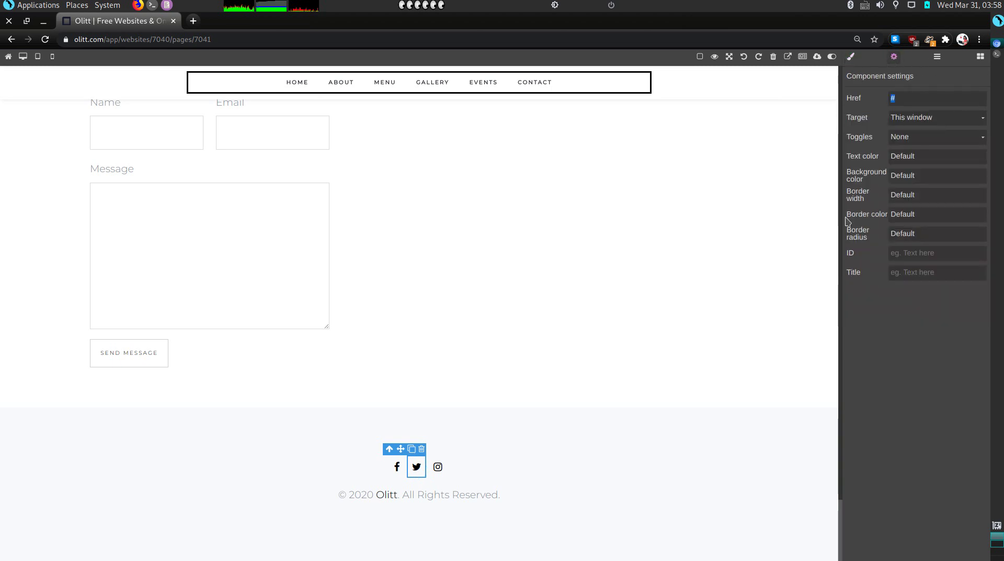
pyautogui.press('BackSpace')
pyautogui.write('https://twitter.com/')
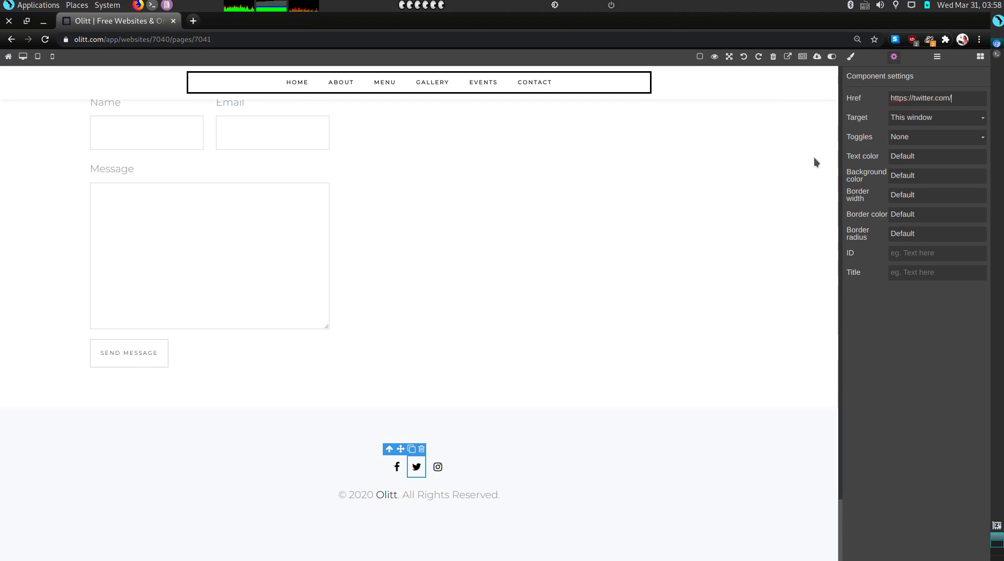
pyautogui.click(909, 120)
pyautogui.click(911, 139)
pyautogui.click(442, 471)
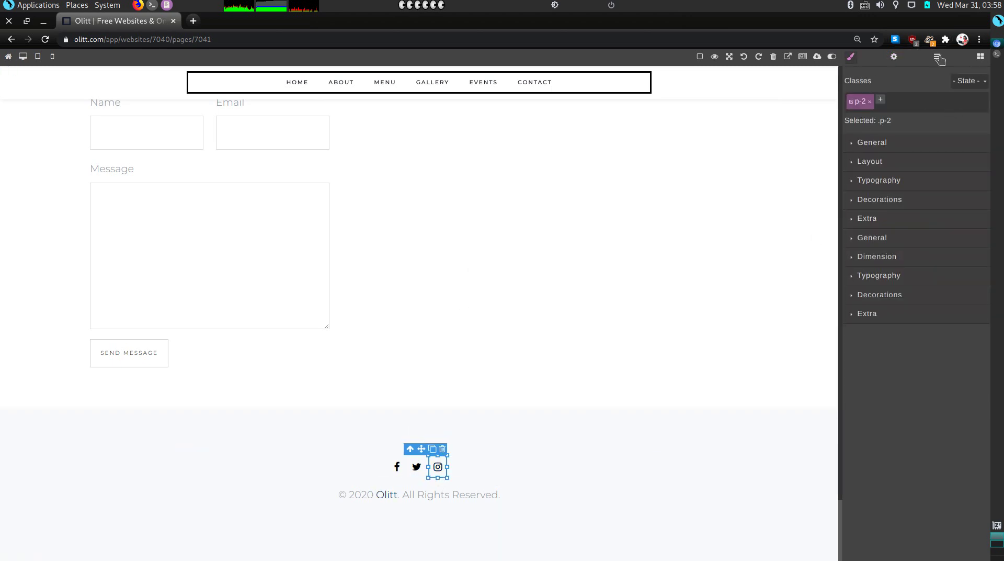
pyautogui.click(895, 57)
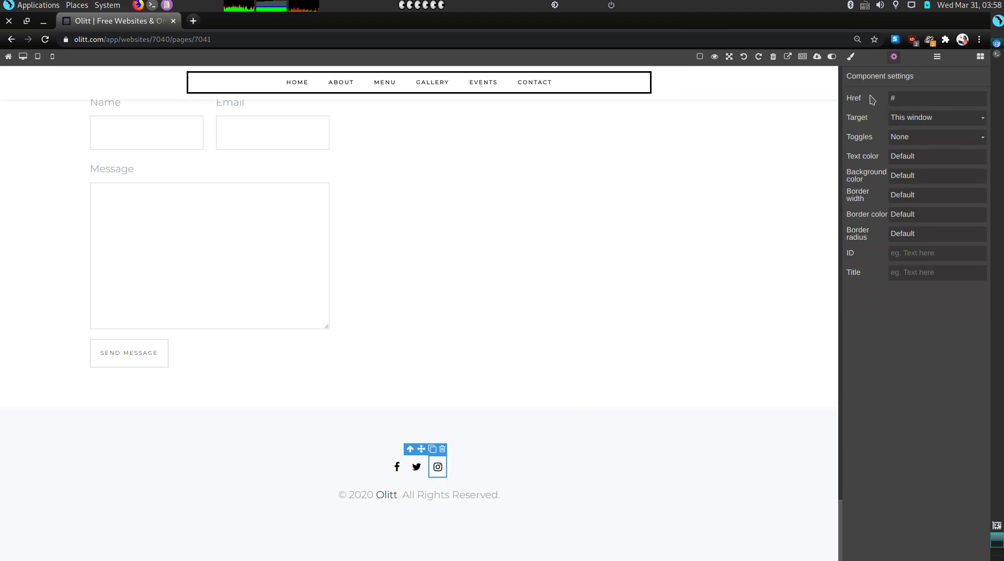
pyautogui.press('BackSpace')
pyautogui.write('http')
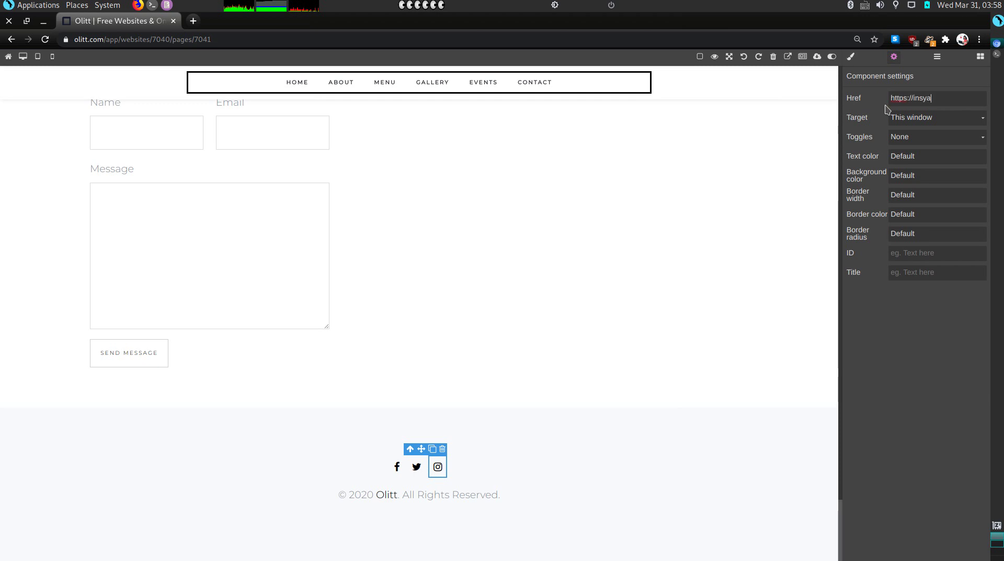
pyautogui.write('s://instagram.com/')
pyautogui.click(914, 116)
pyautogui.click(907, 141)
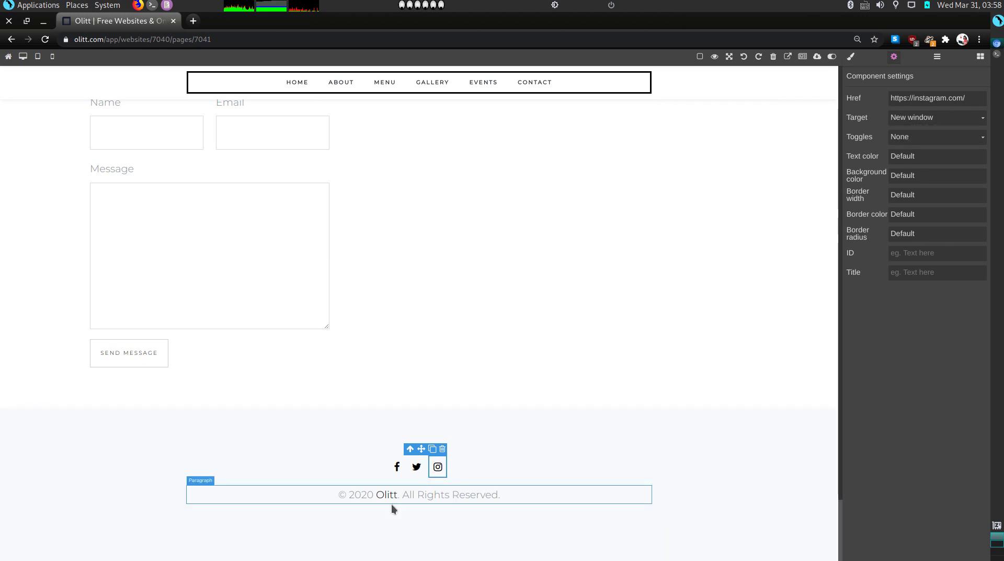
# Change the year in the footer copyright line to 2021 and replace Olitt with "The Smitten"
pyautogui.doubleClick(365, 494)
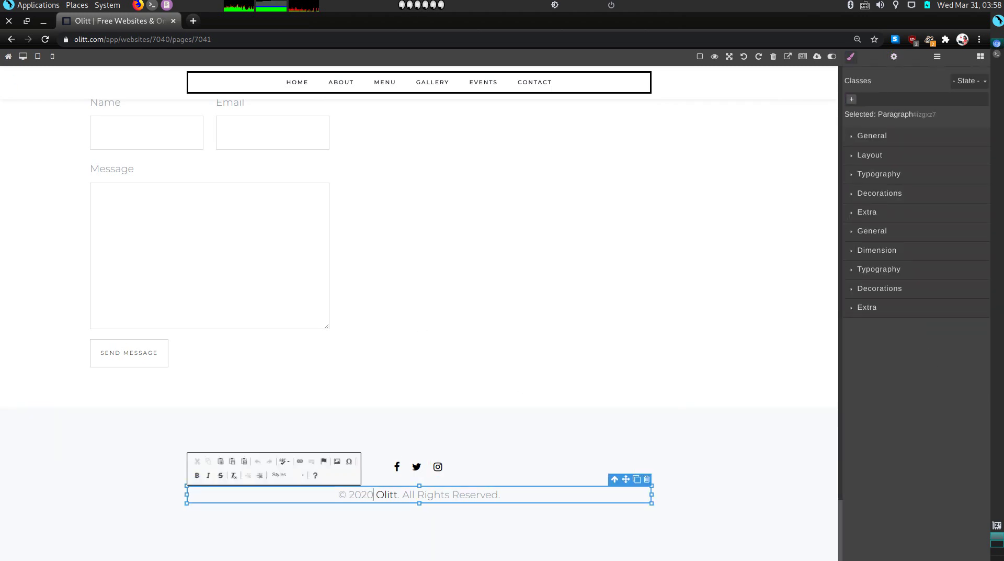
pyautogui.press('BackSpace')
pyautogui.write('1')
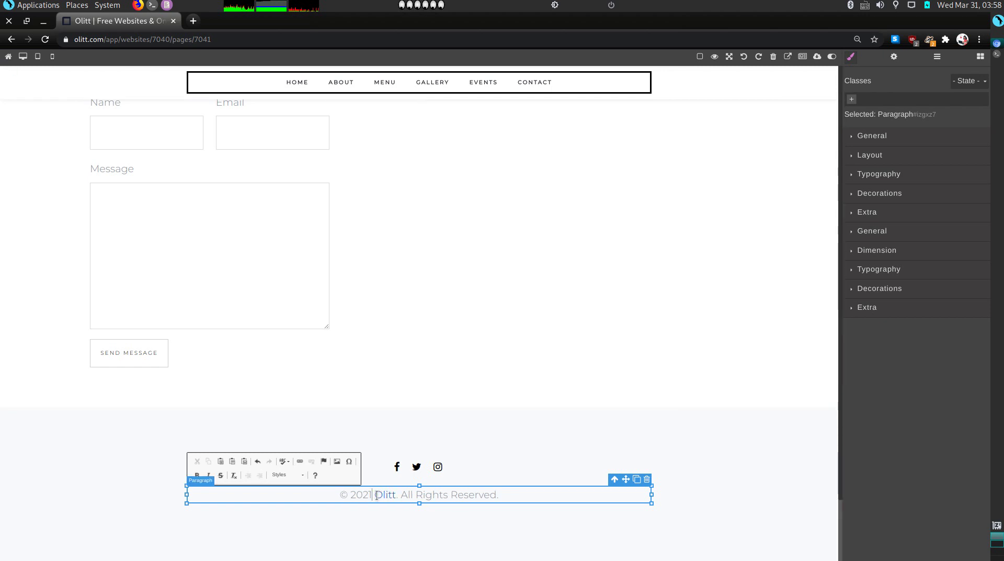
pyautogui.moveTo(375, 495); pyautogui.dragTo(396, 495)
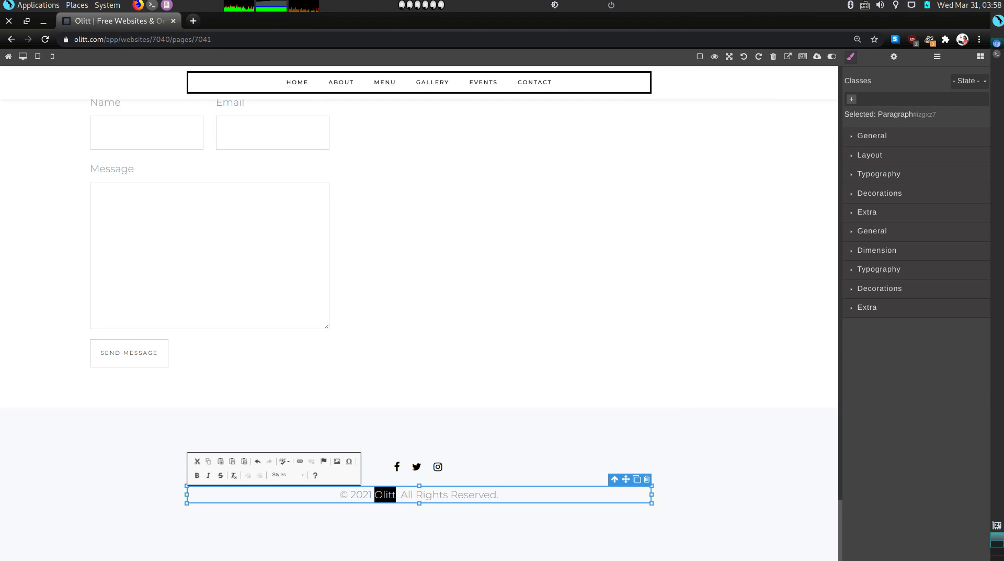
pyautogui.press('BackSpace')
pyautogui.write('The')
pyautogui.write(' Smitt')
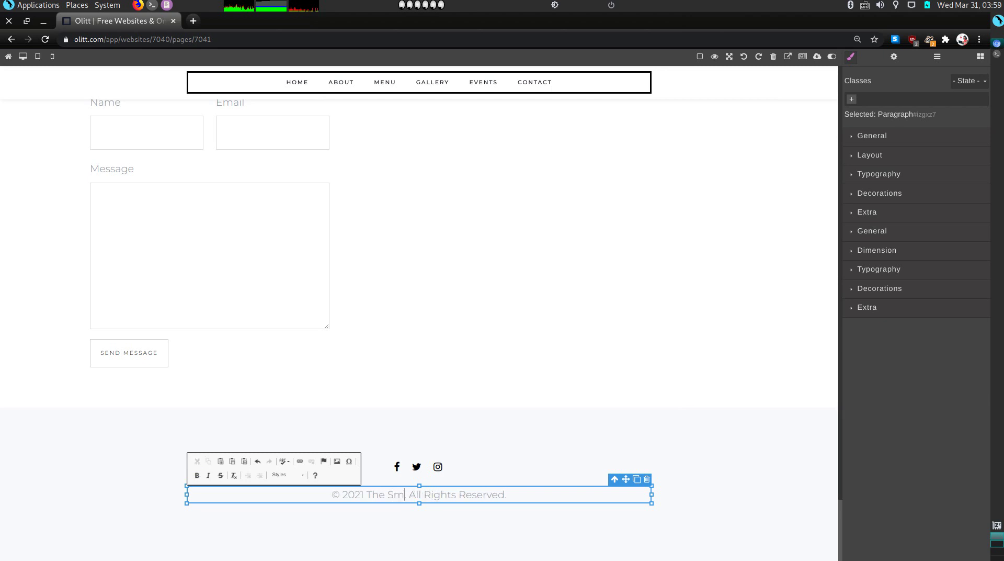
pyautogui.write('en')
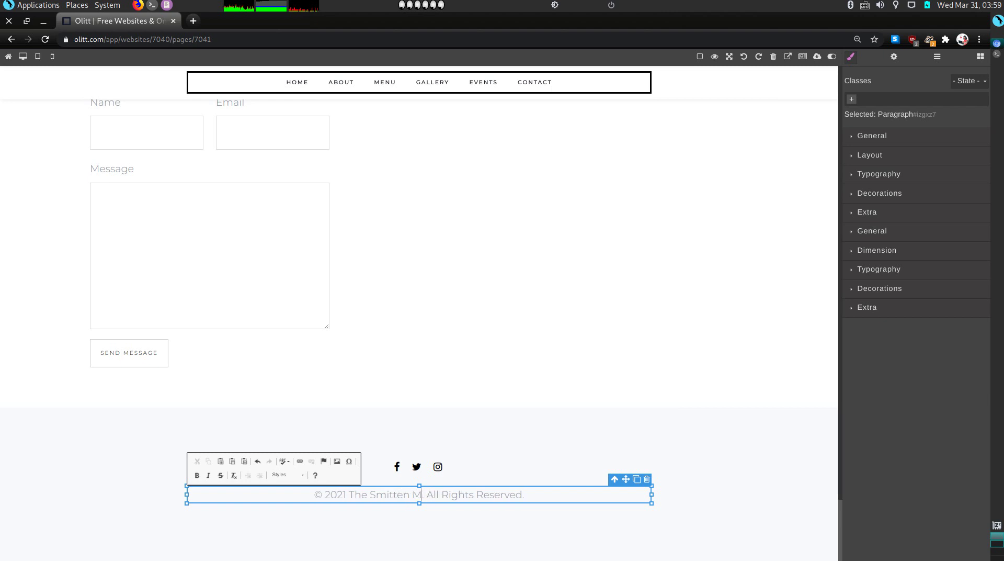
# Complete the business name in the footer copyright line so it reads "© 2021 The Smitten Smoothies. All Rights Reserved."
pyautogui.scroll(4, 419, 261)
pyautogui.click(293, 82)
pyautogui.scroll(5, 607, 336)
pyautogui.moveTo(840, 468); pyautogui.dragTo(602, 557)
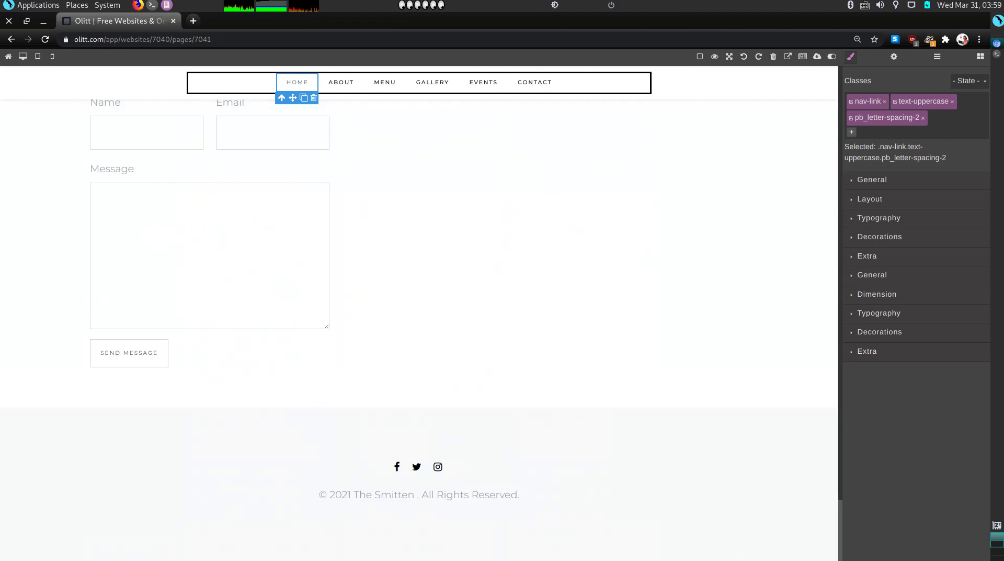
pyautogui.click(418, 496)
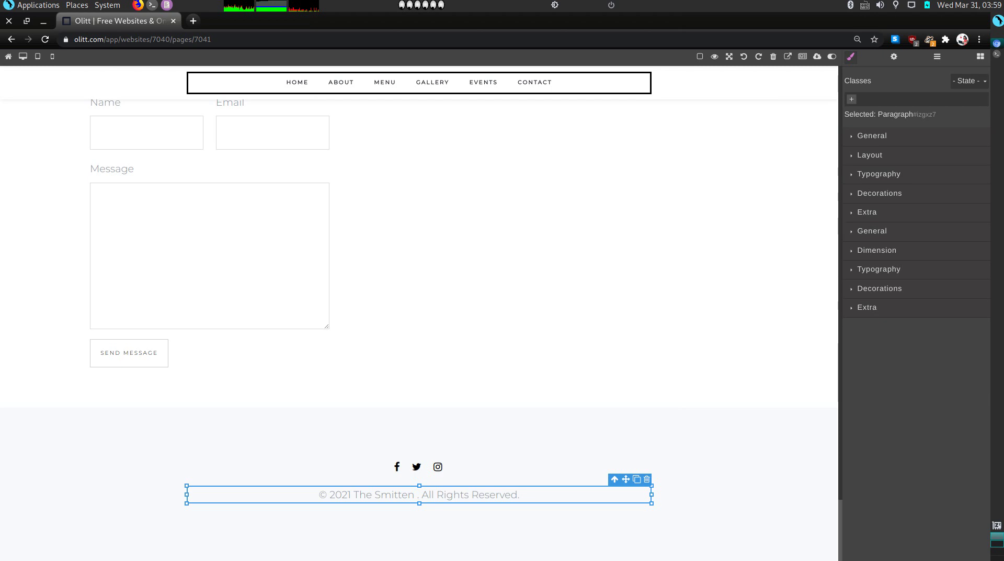
pyautogui.doubleClick(412, 498)
pyautogui.write('Smoo')
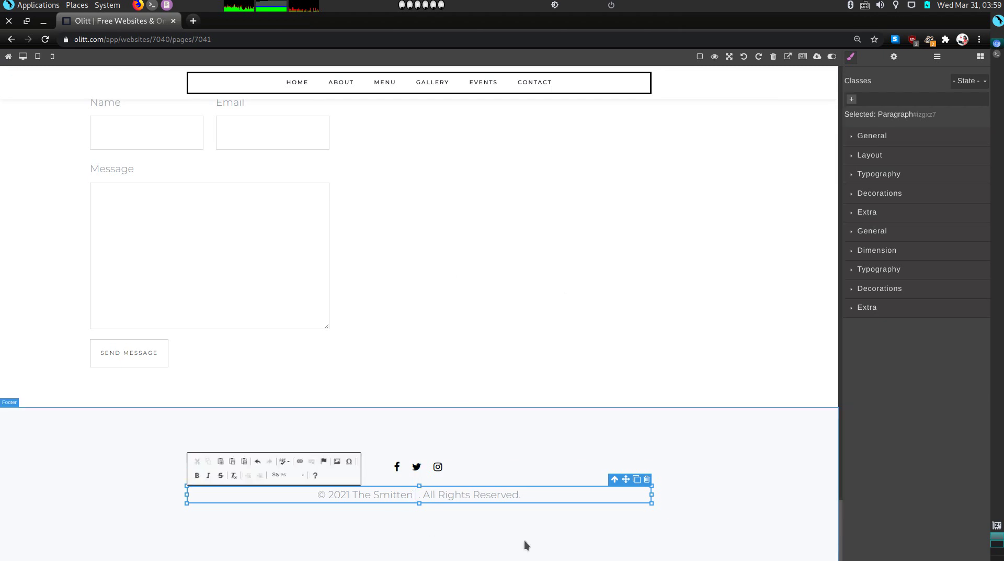
pyautogui.write('the')
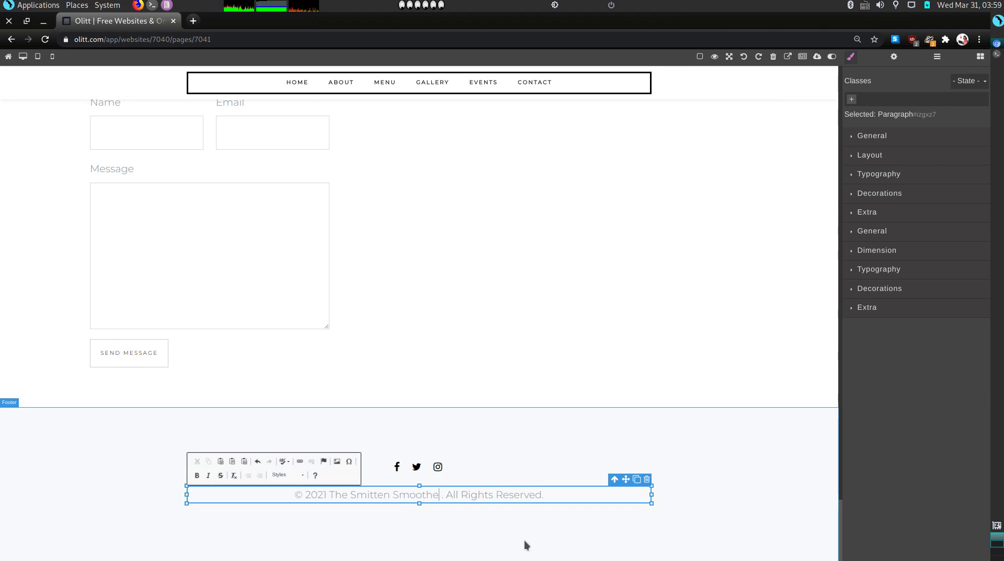
pyautogui.press('BackSpace')
pyautogui.write('ies.')
pyautogui.press('Delete')
pyautogui.press('Delete')
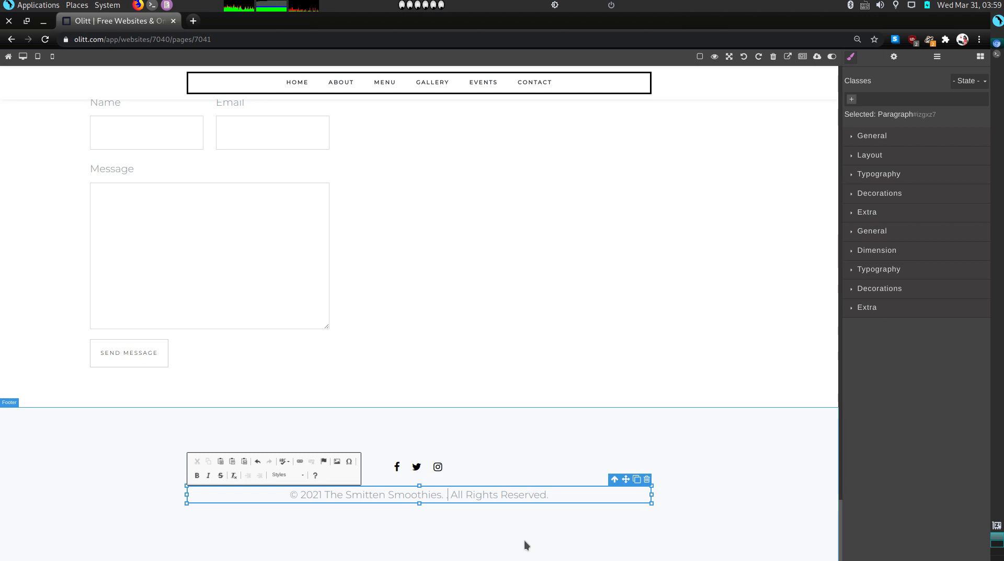
pyautogui.press('Delete')
pyautogui.press('Delete')
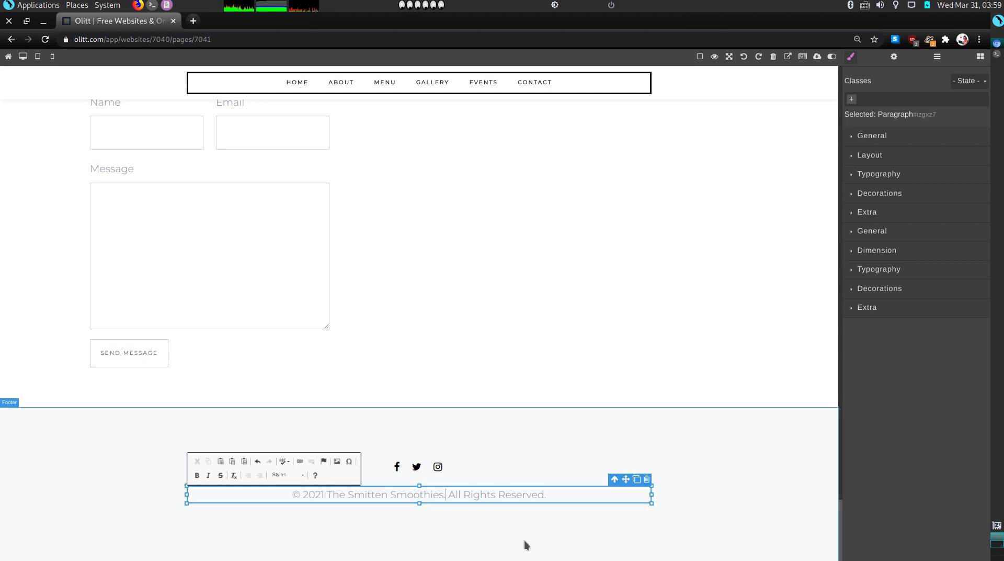
pyautogui.click(363, 549)
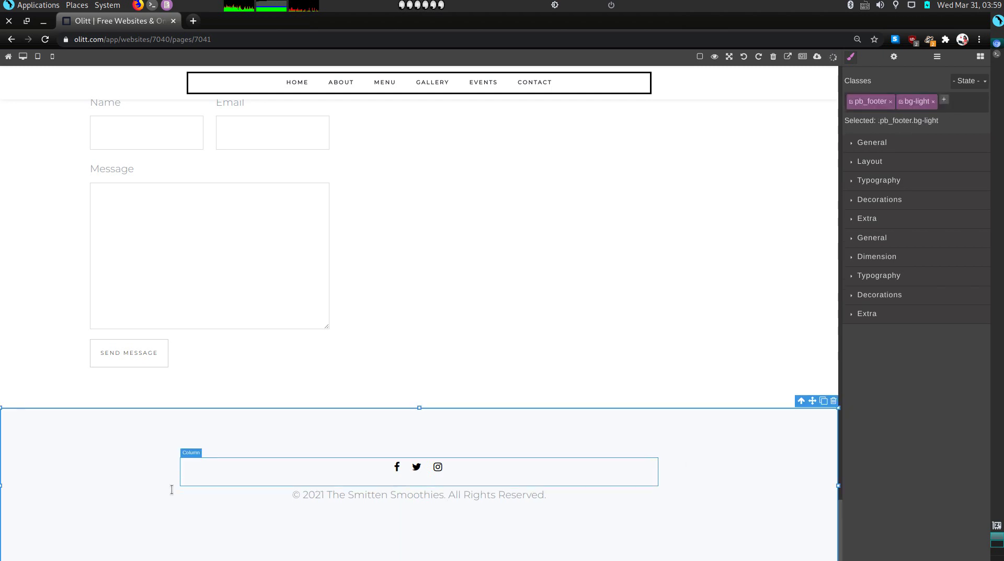
pyautogui.scroll(3, 331, 296)
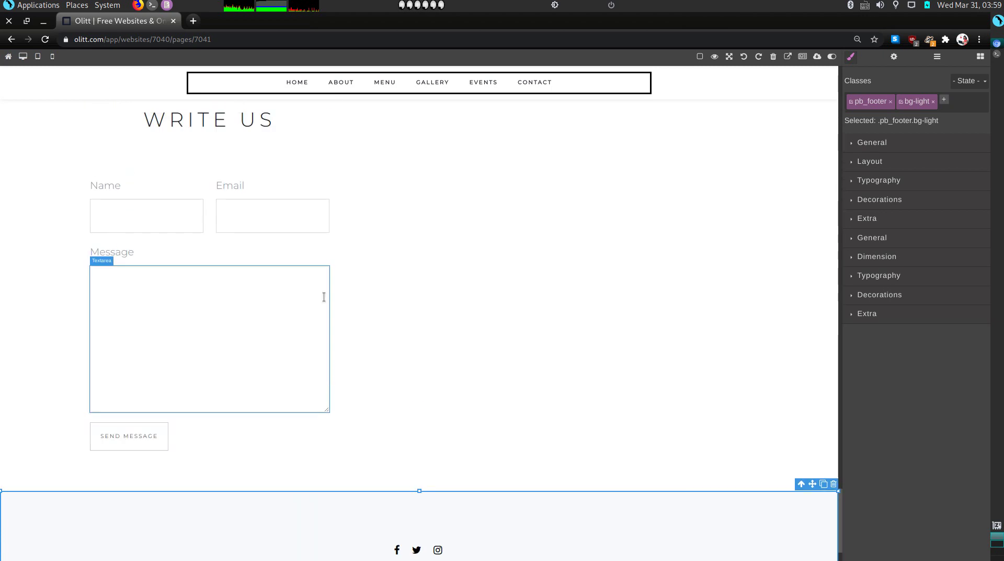
pyautogui.click(183, 352)
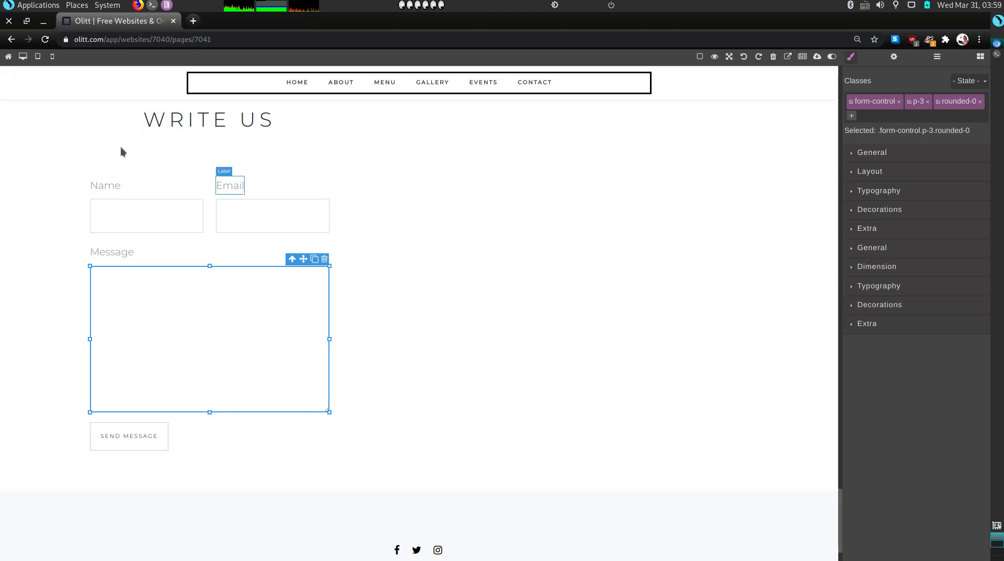
# Open the live website in a new tab and review the I Dare You and Go Crazy categories of its menu
pyautogui.click(788, 56)
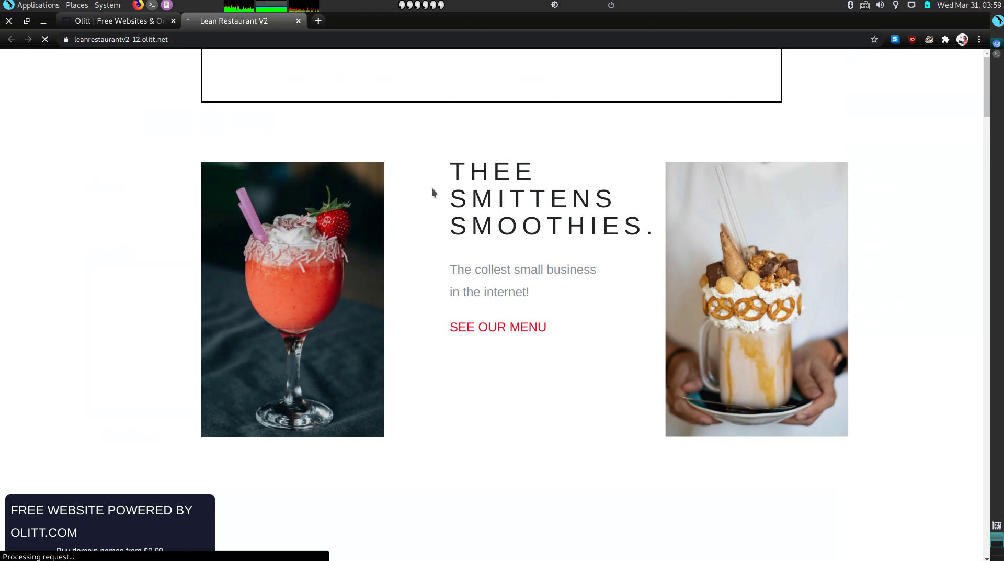
pyautogui.scroll(-8, 455, 270)
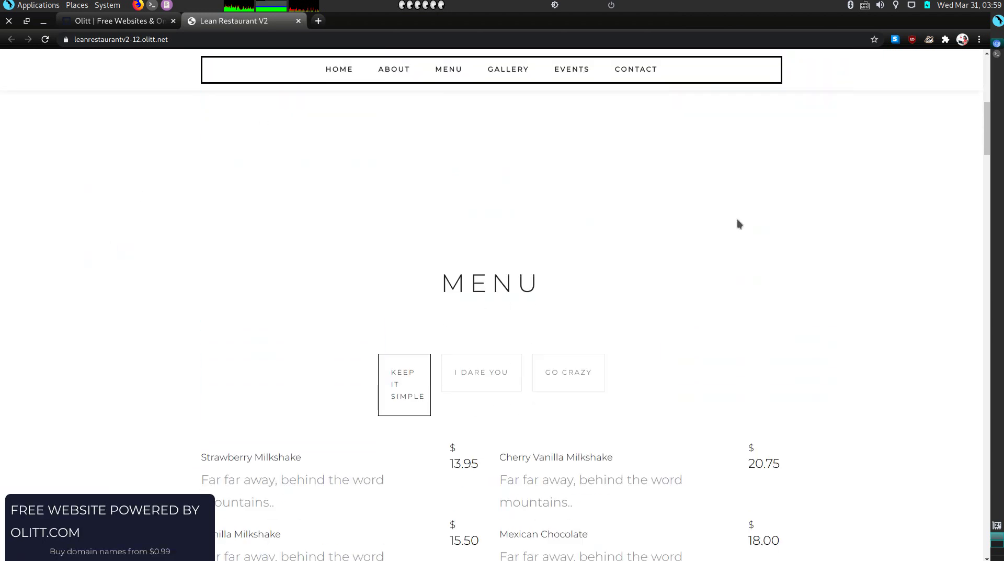
pyautogui.scroll(-3, 548, 342)
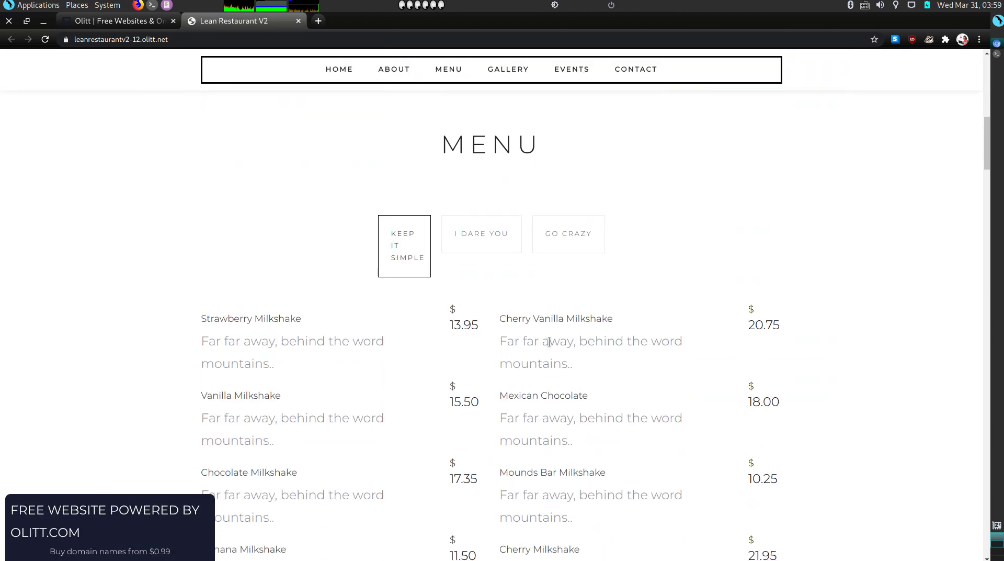
pyautogui.click(501, 238)
pyautogui.scroll(-2, 520, 259)
pyautogui.click(574, 148)
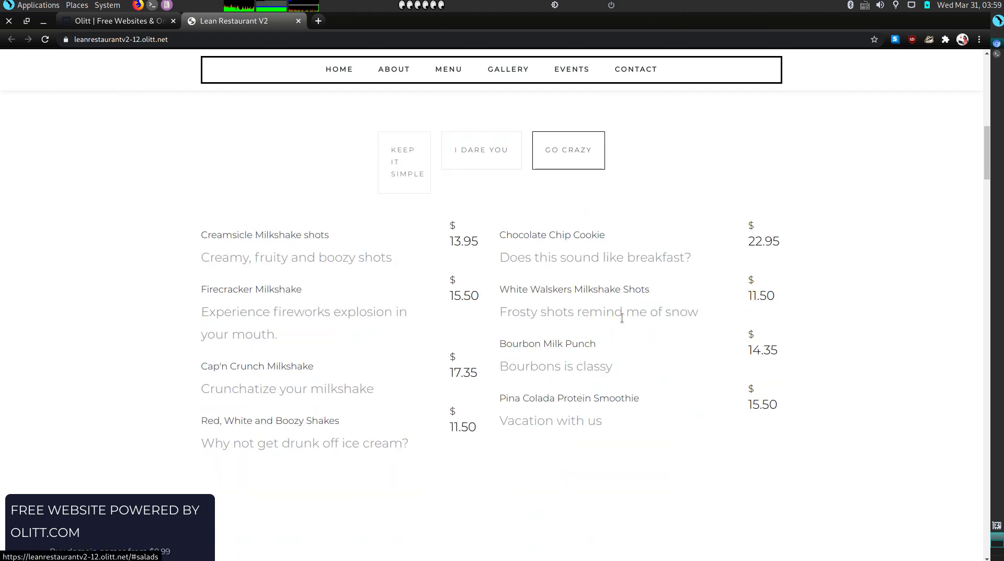
# Review the live site's gallery, testimonials, events and footer social links, and return to the page editor
pyautogui.scroll(-4, 615, 325)
pyautogui.scroll(-20, 615, 327)
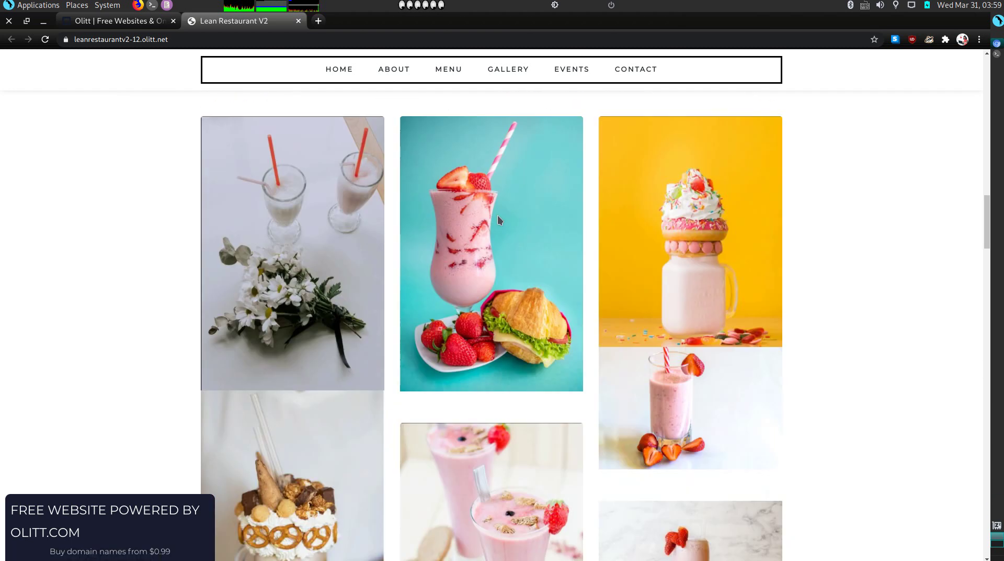
pyautogui.scroll(-20, 452, 377)
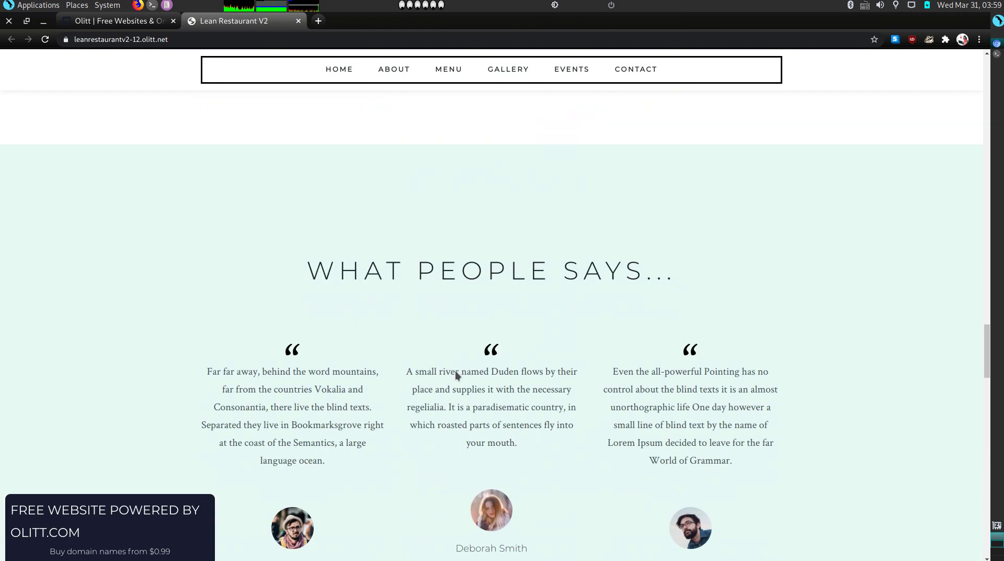
pyautogui.scroll(-7, 456, 368)
pyautogui.scroll(6, 580, 147)
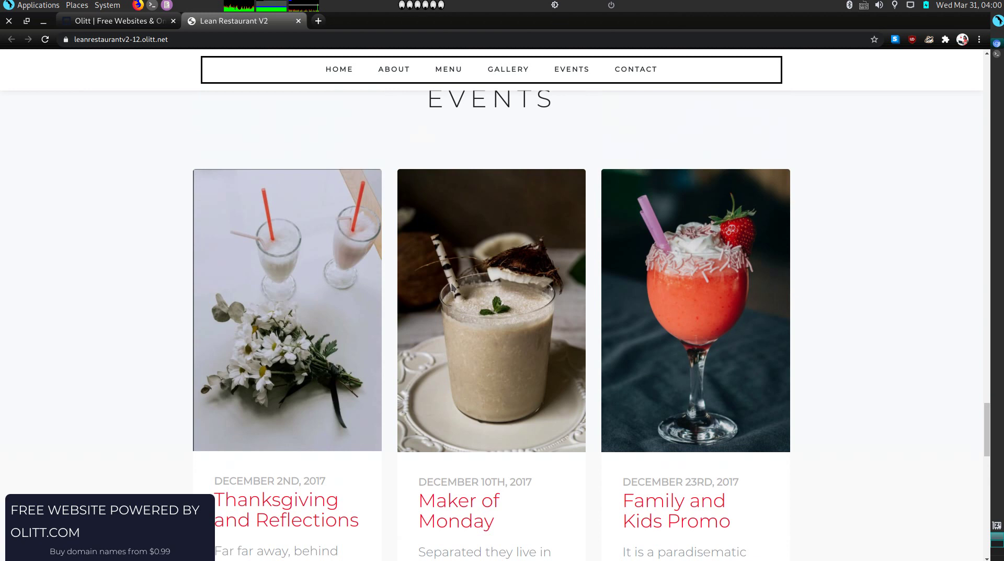
pyautogui.scroll(-15, 462, 328)
pyautogui.scroll(-2, 461, 324)
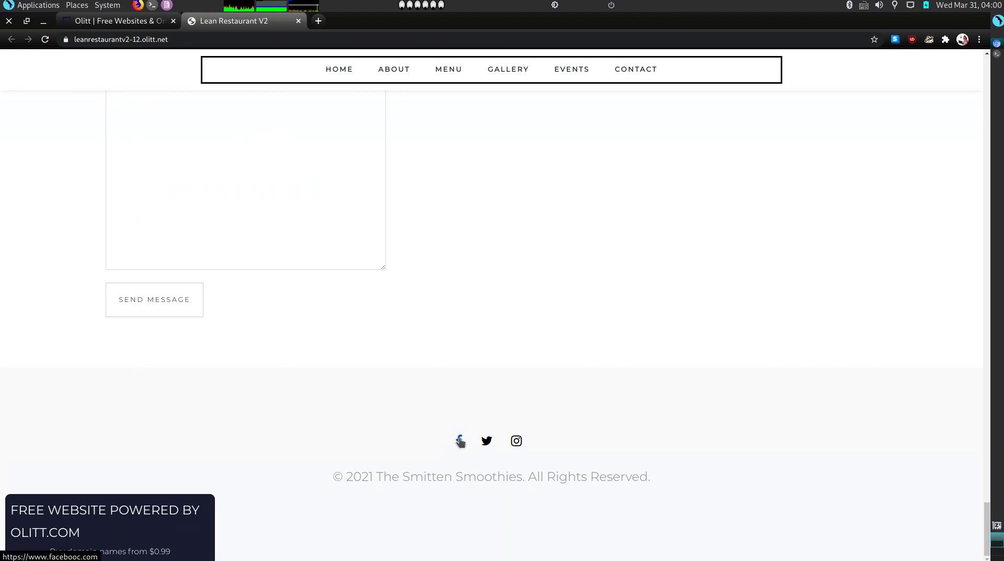
pyautogui.click(112, 21)
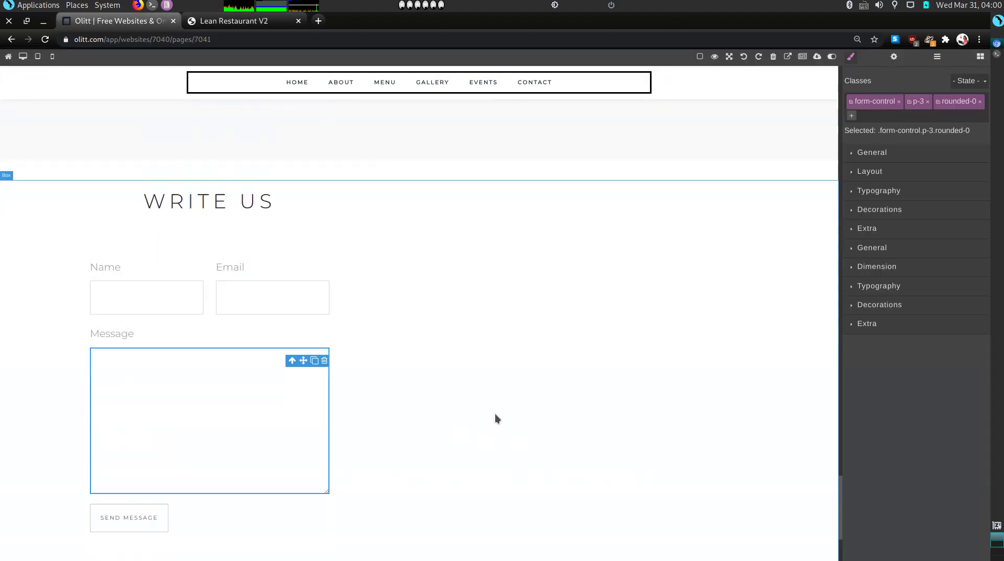
# Open the link settings of the footer's Facebook icon and check its link address
pyautogui.scroll(-4, 497, 415)
pyautogui.click(397, 466)
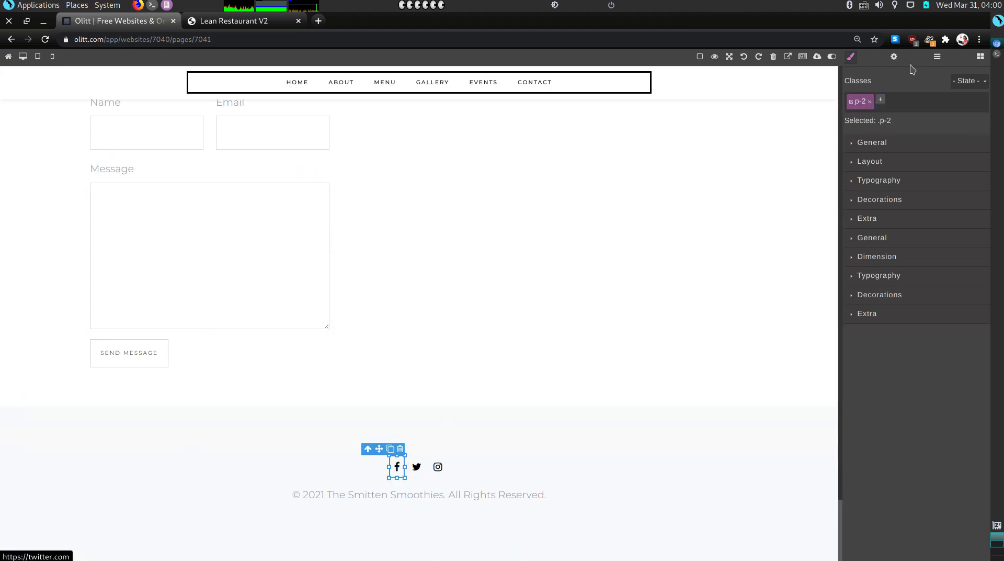
pyautogui.click(894, 57)
pyautogui.click(956, 99)
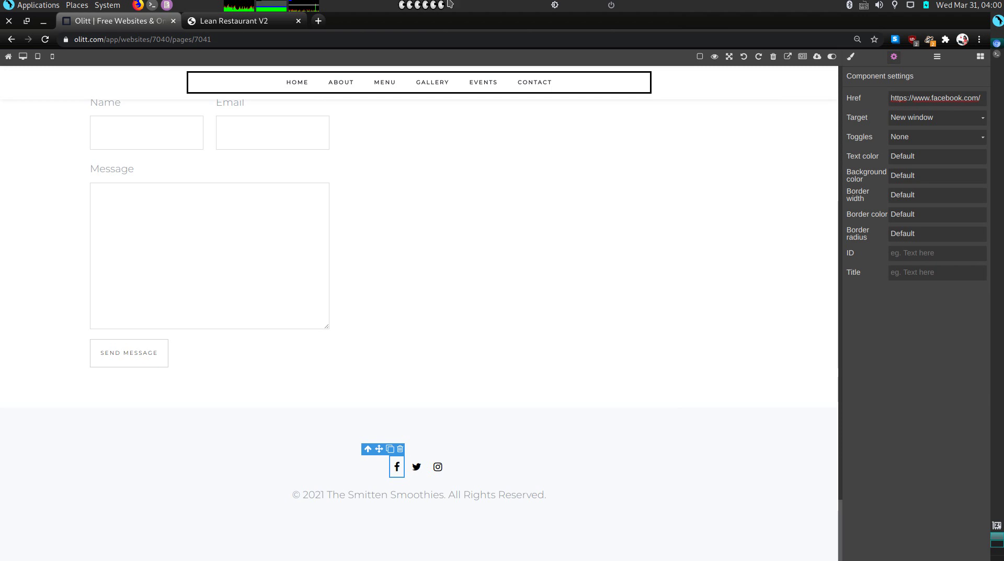
# Reload the live website and test the Facebook, Instagram and Twitter links in its footer
pyautogui.click(260, 24)
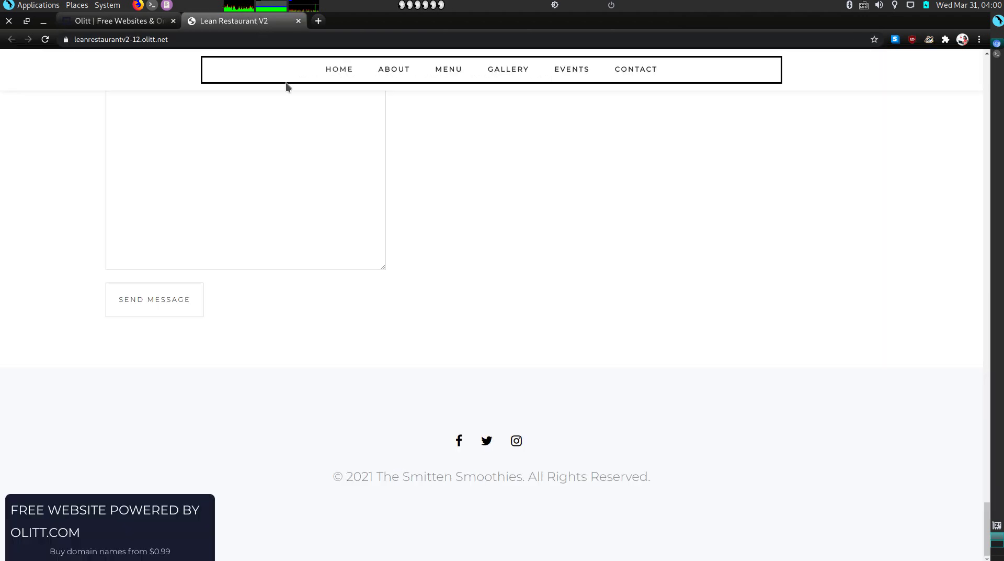
pyautogui.rightClick(284, 16)
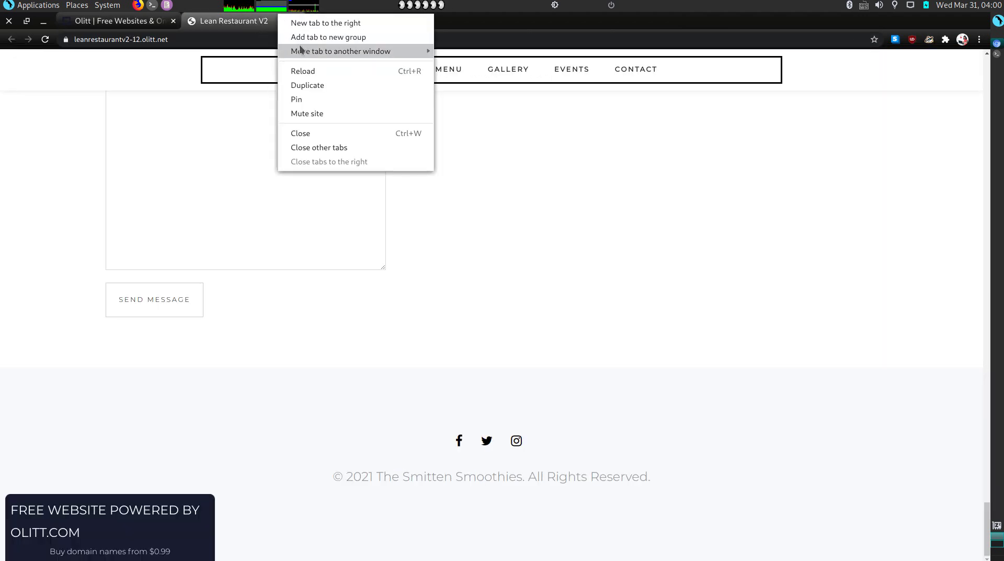
pyautogui.click(295, 74)
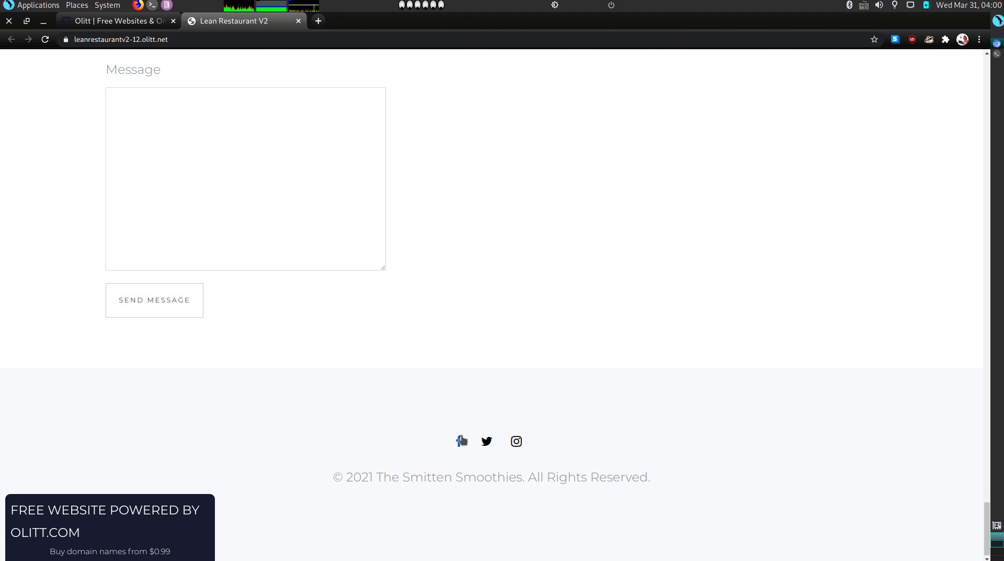
pyautogui.click(458, 441)
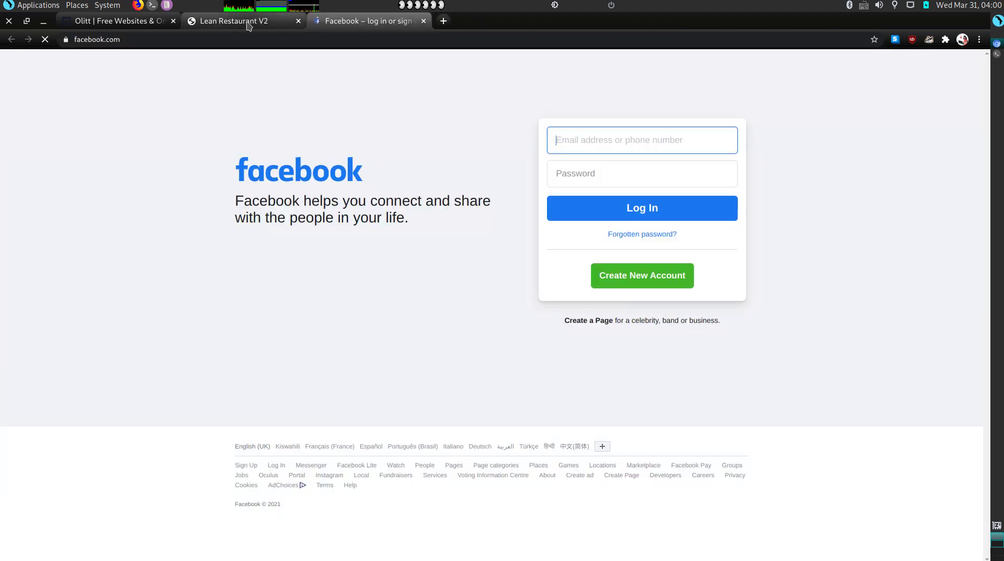
pyautogui.click(248, 22)
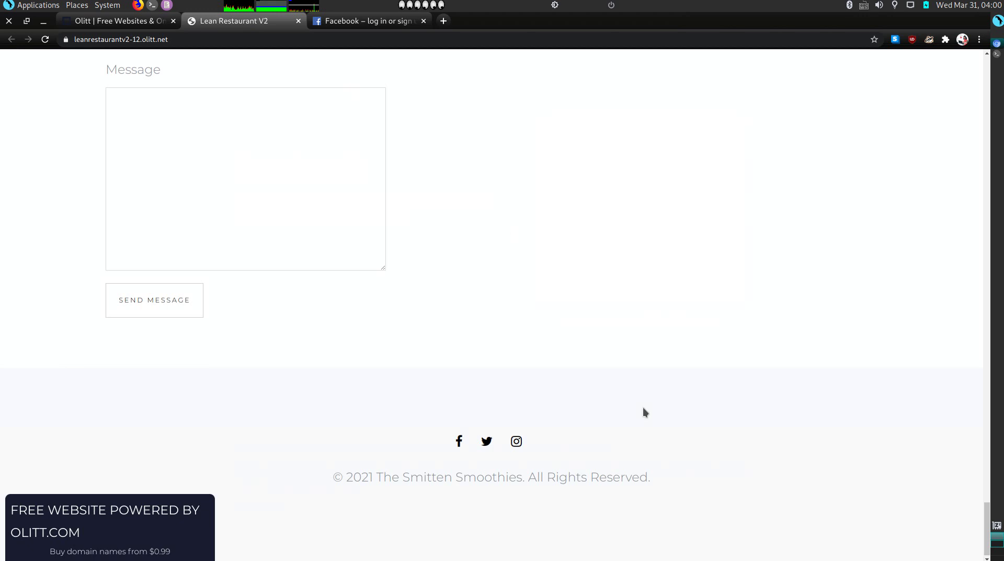
pyautogui.click(517, 445)
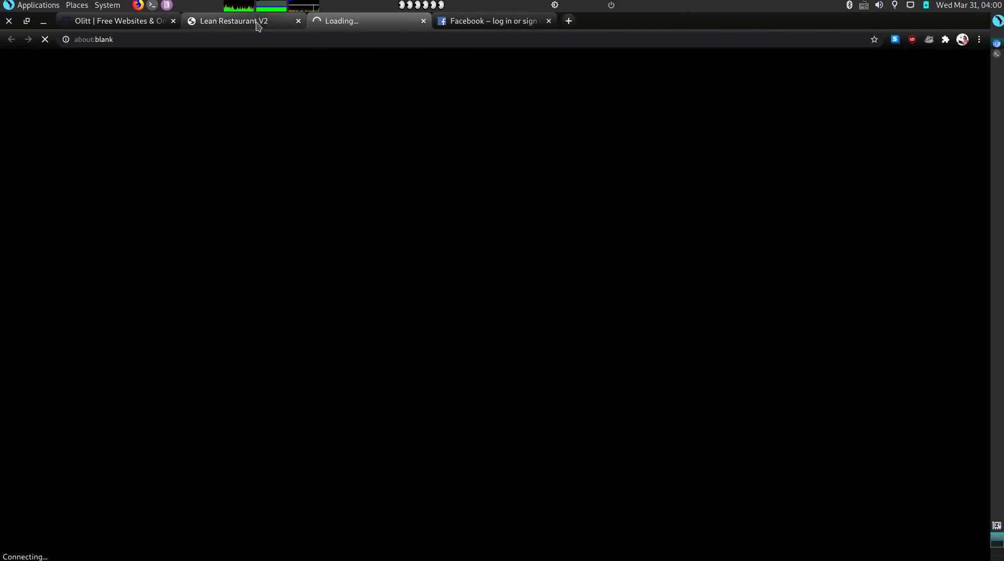
pyautogui.click(258, 22)
pyautogui.click(486, 442)
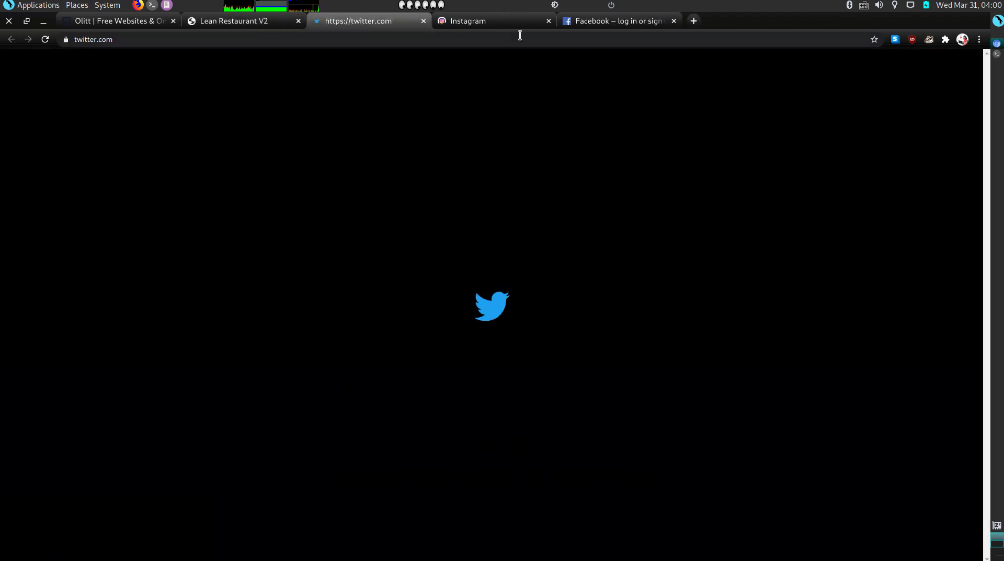
# Check the opened Instagram, Twitter and Facebook pages, and close all three tabs
pyautogui.click(489, 21)
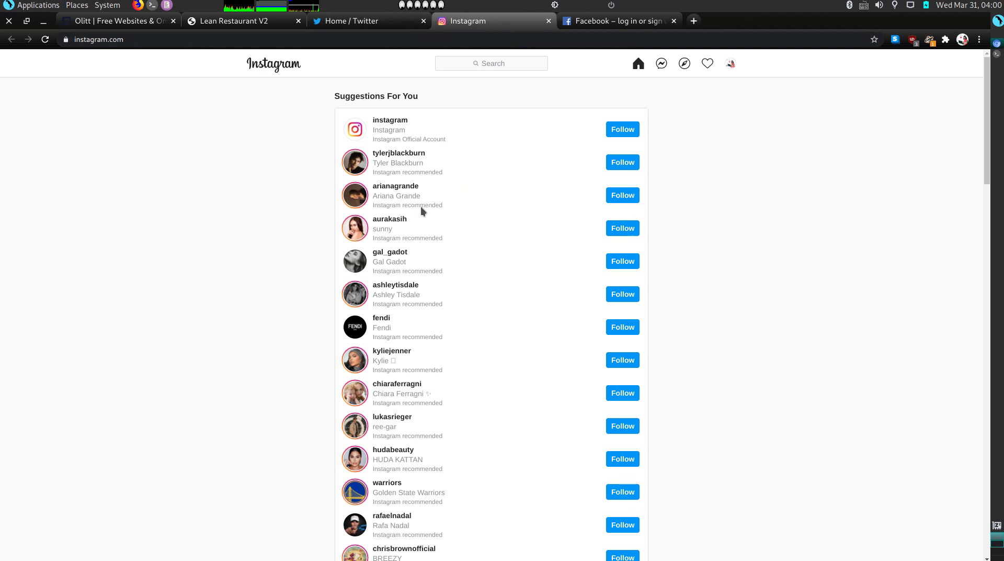
pyautogui.click(383, 23)
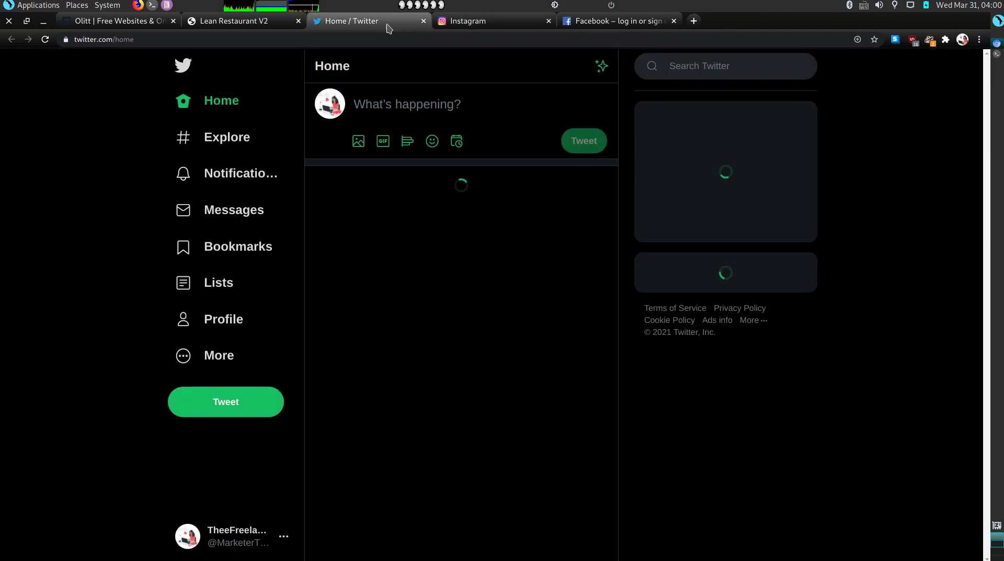
pyautogui.scroll(-1, 455, 253)
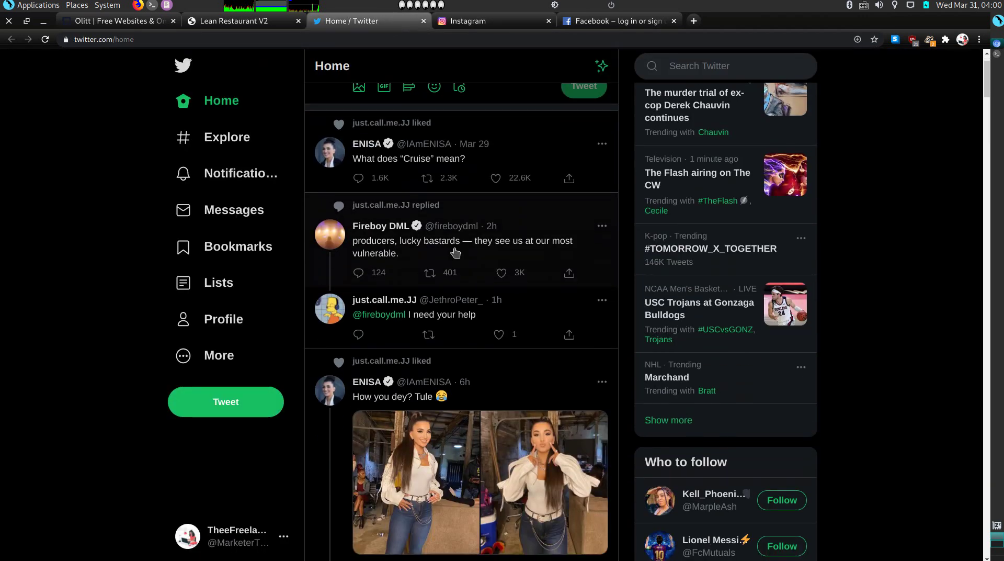
pyautogui.click(588, 26)
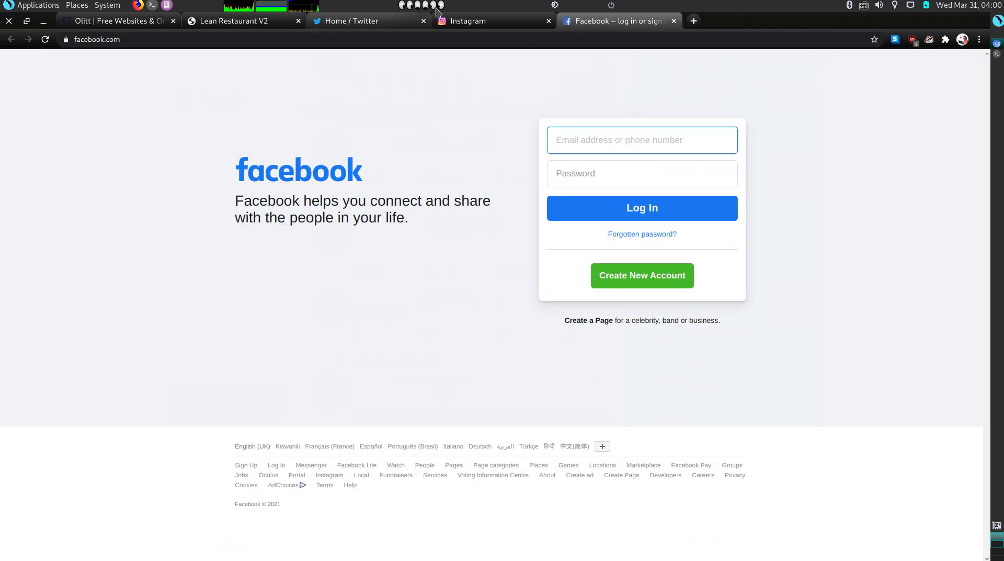
pyautogui.click(417, 26)
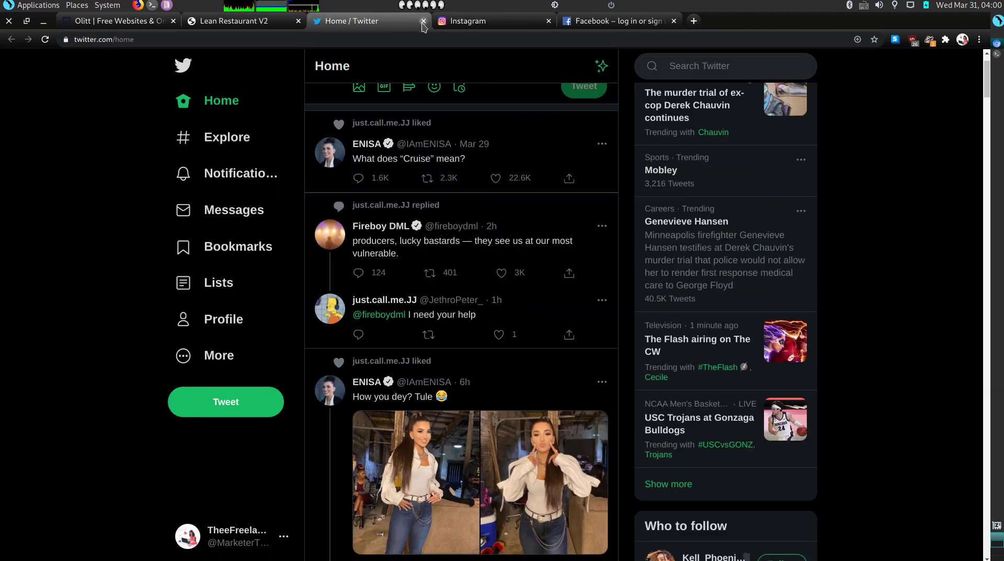
pyautogui.click(423, 22)
pyautogui.click(423, 21)
pyautogui.click(423, 22)
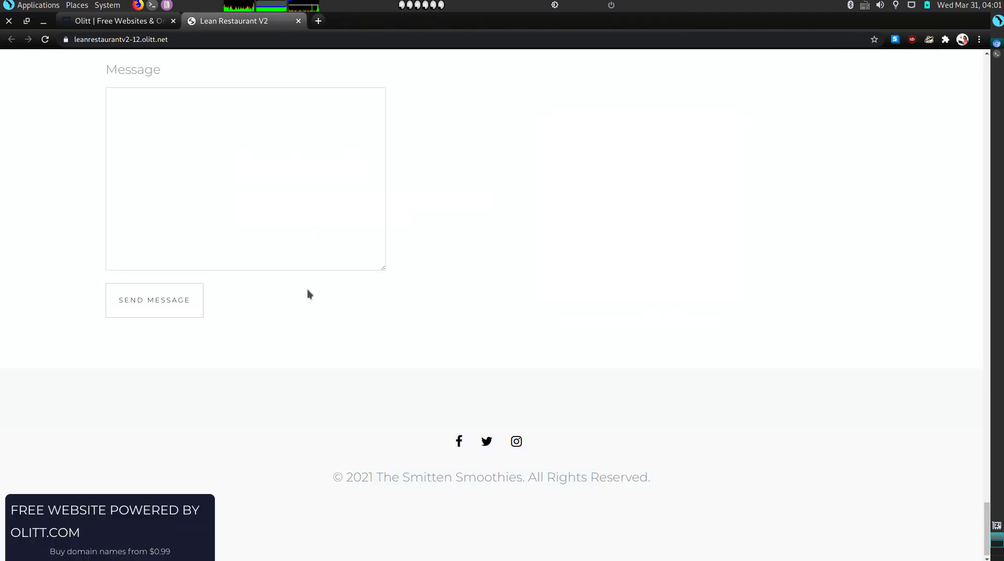
# Review the live site from the footer up to its opening section and return to the page editor
pyautogui.scroll(10, 174, 364)
pyautogui.scroll(10, 192, 359)
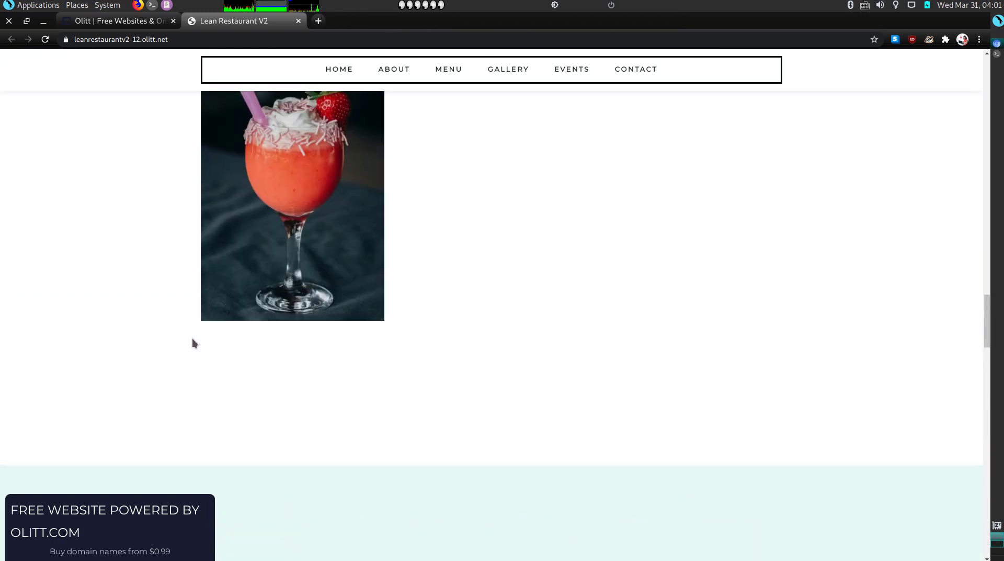
pyautogui.scroll(15, 188, 335)
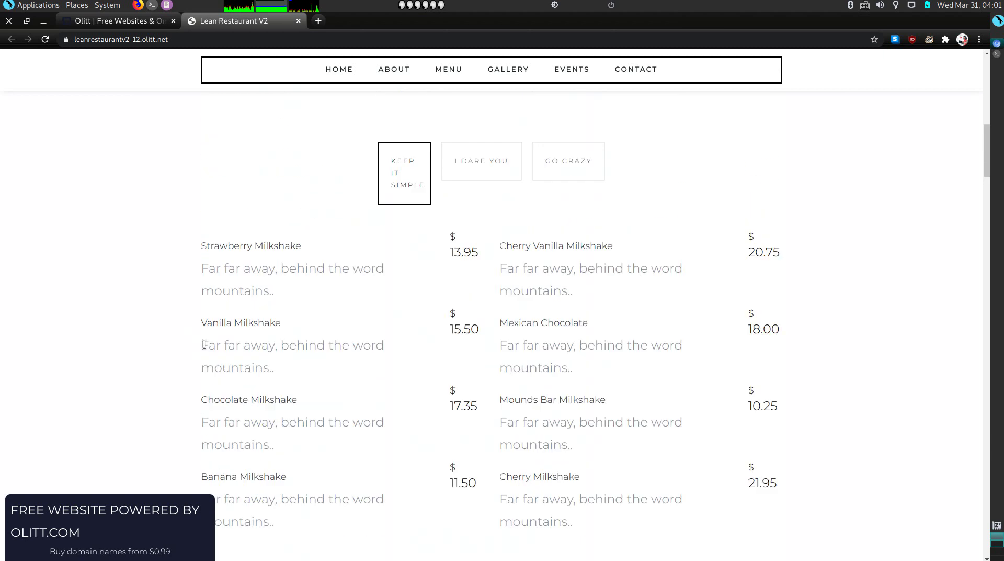
pyautogui.scroll(10, 204, 344)
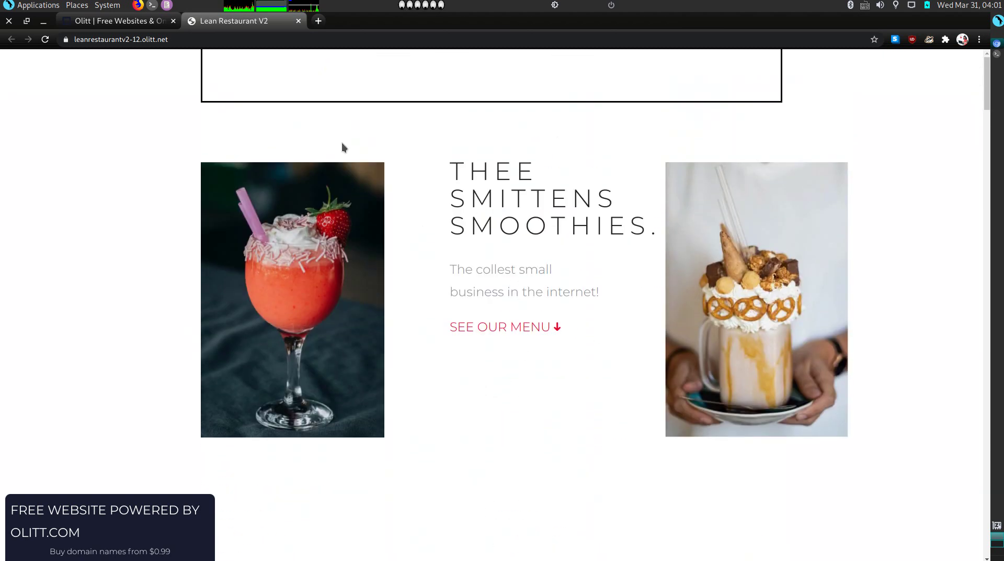
pyautogui.click(118, 21)
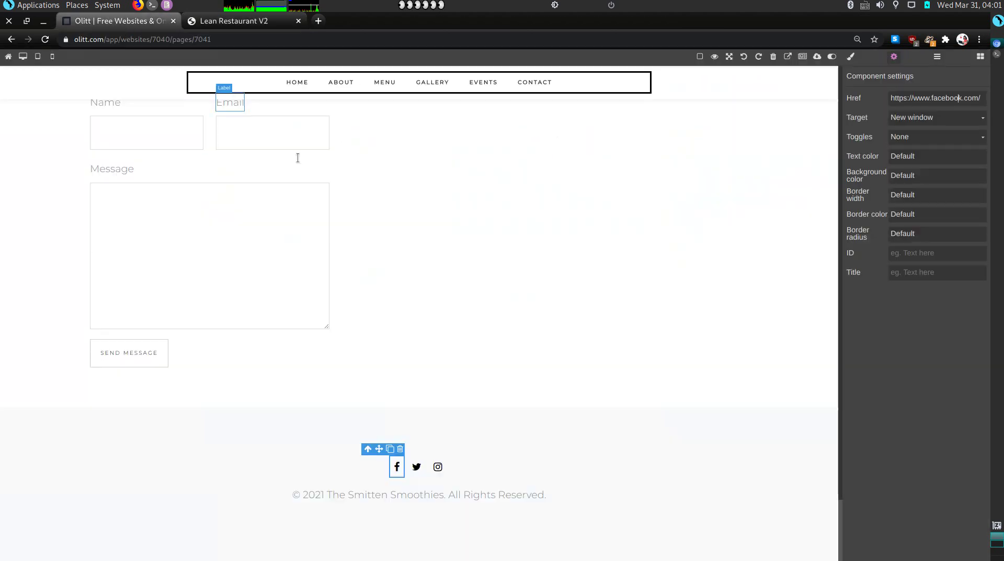
# Set the typography color of the navigation bar container to black, #000000
pyautogui.click(243, 78)
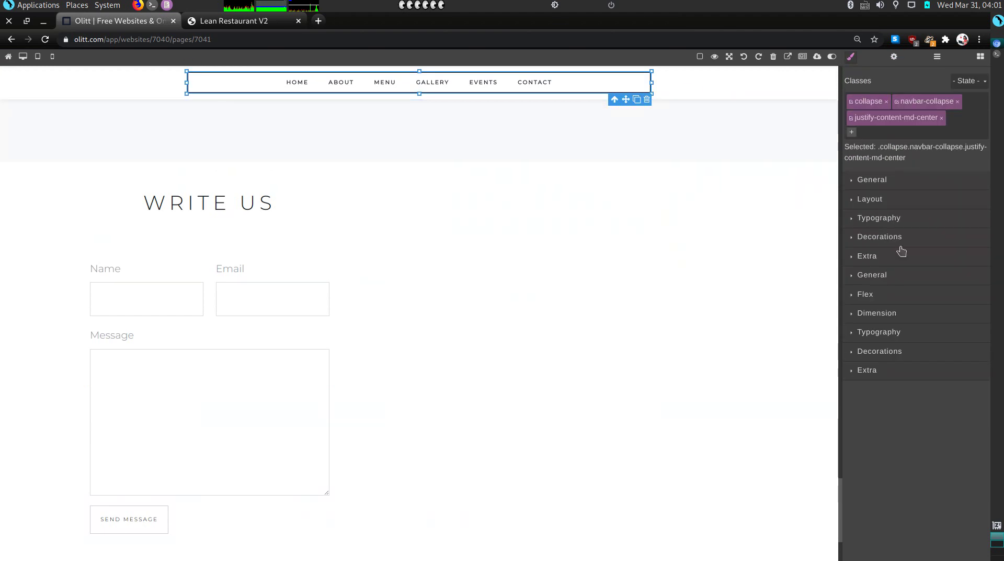
pyautogui.click(851, 334)
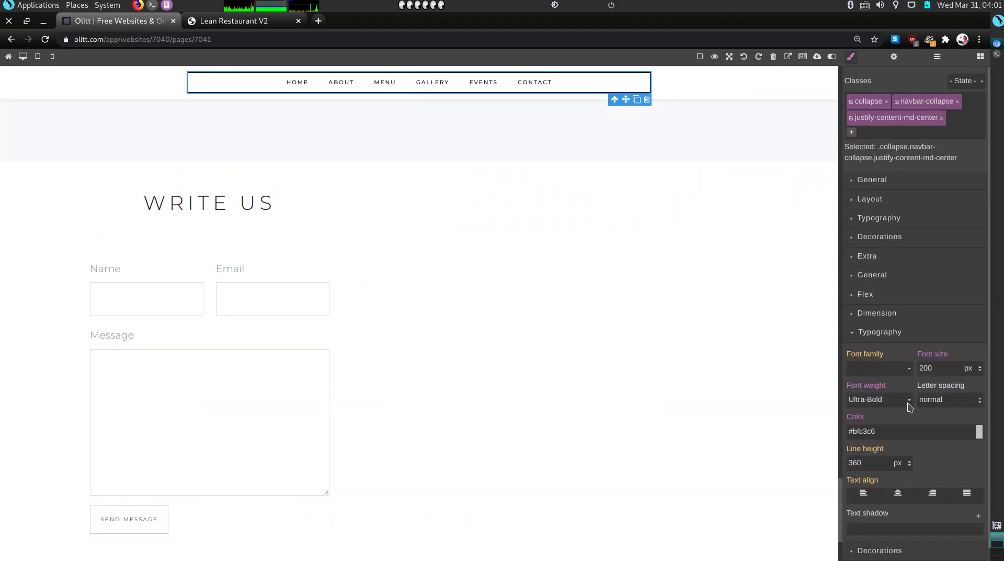
pyautogui.scroll(-1, 929, 415)
pyautogui.click(979, 415)
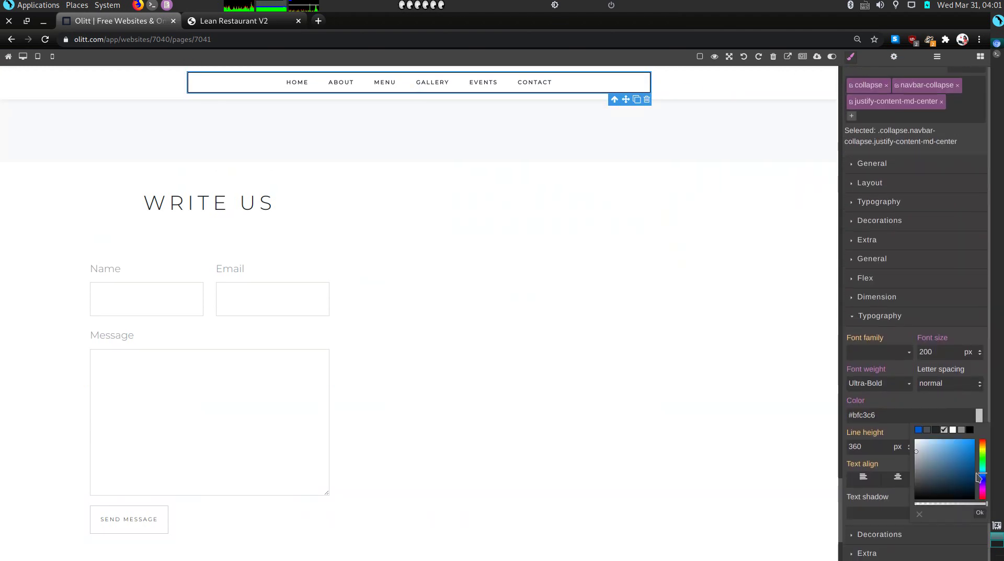
pyautogui.click(971, 430)
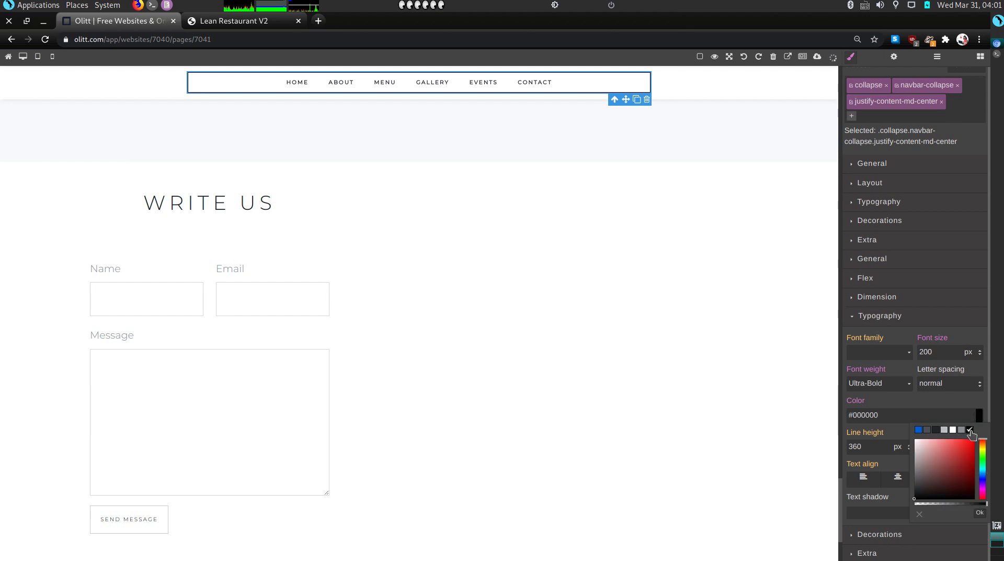
pyautogui.click(979, 513)
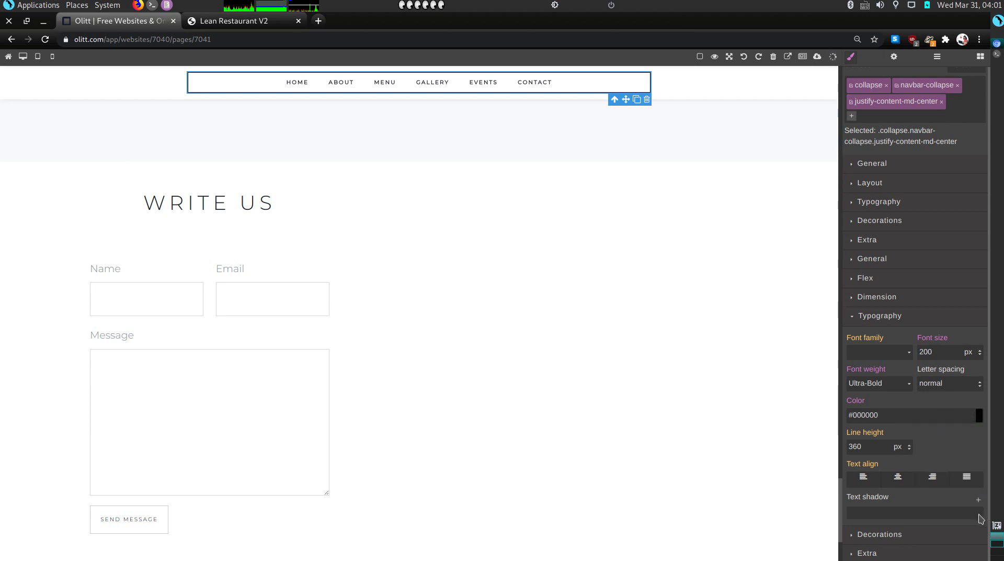
pyautogui.click(400, 248)
# Review the edited page from the contact form up through testimonials, gallery and menu to the opening section
pyautogui.scroll(5, 491, 353)
pyautogui.scroll(10, 396, 312)
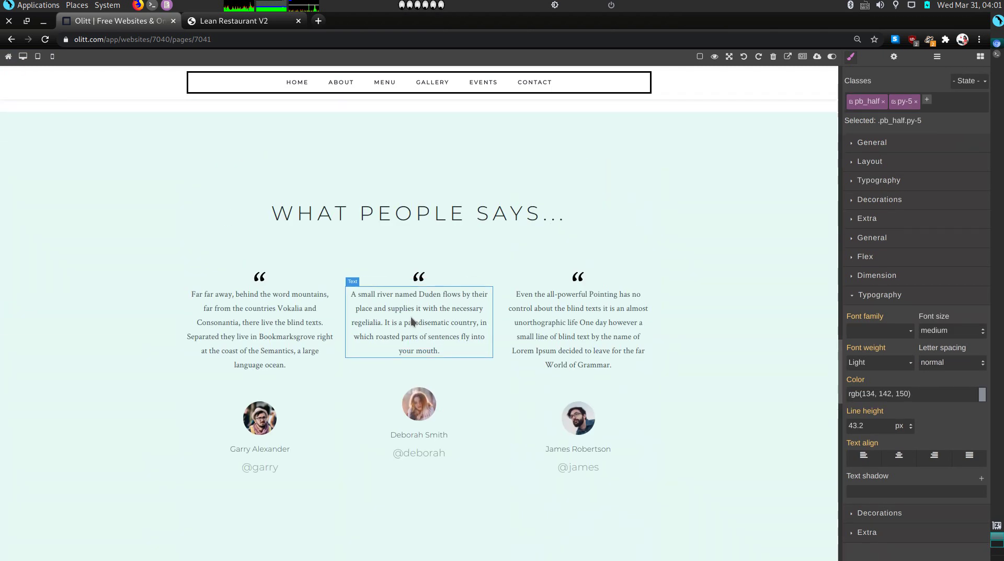
pyautogui.scroll(12, 431, 309)
pyautogui.scroll(6, 472, 300)
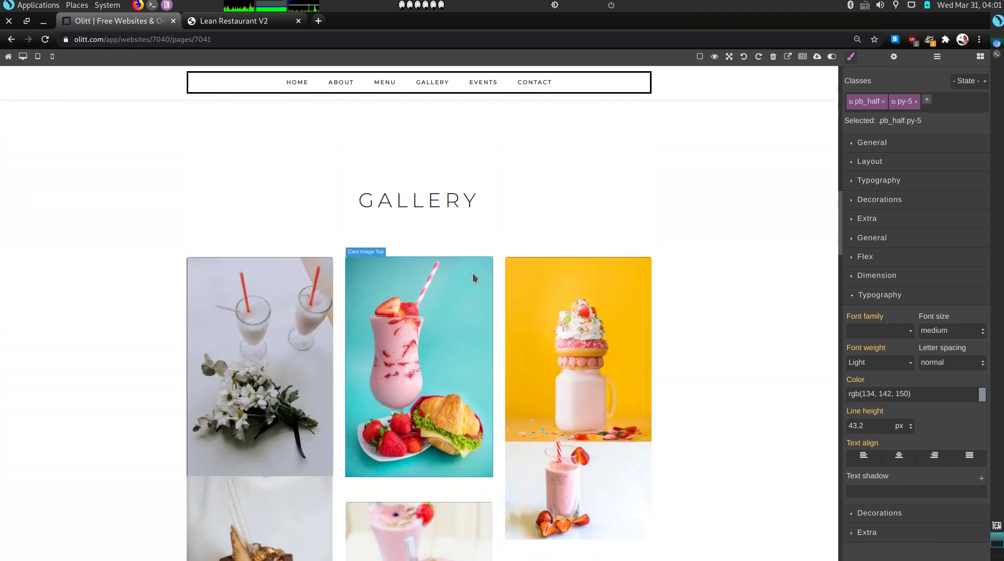
pyautogui.scroll(-4, 492, 403)
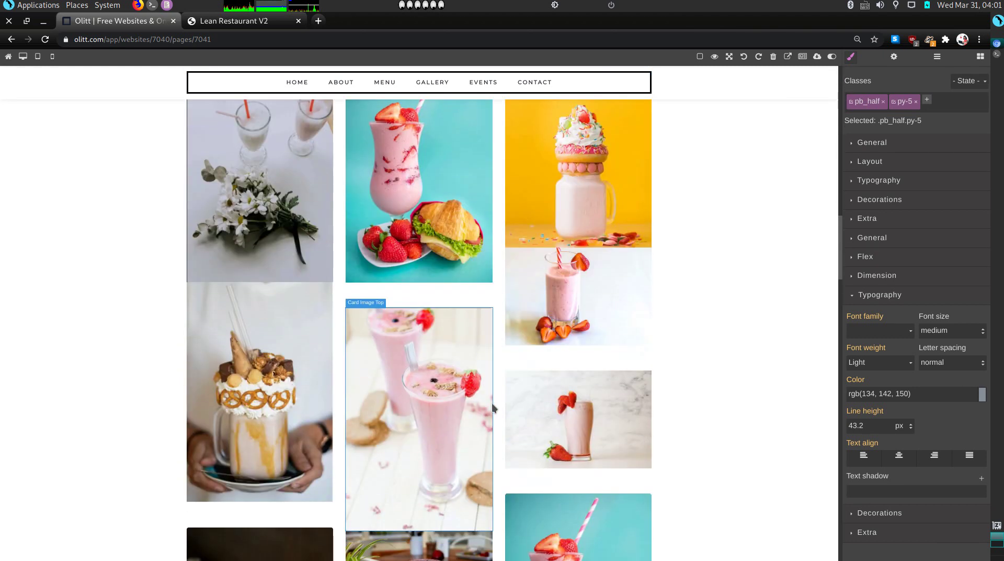
pyautogui.scroll(10, 491, 403)
pyautogui.scroll(6, 632, 314)
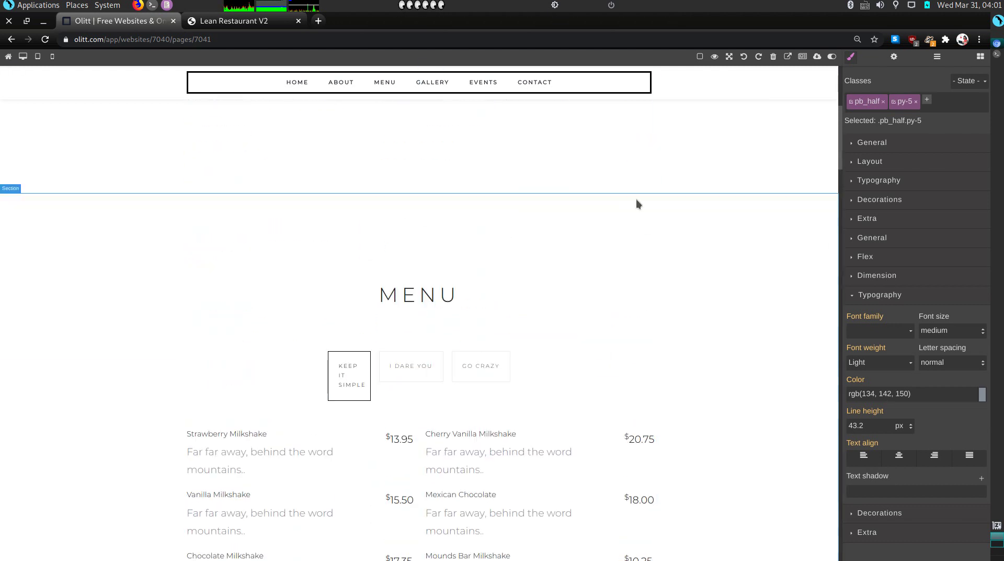
pyautogui.scroll(3, 425, 328)
pyautogui.scroll(5, 426, 333)
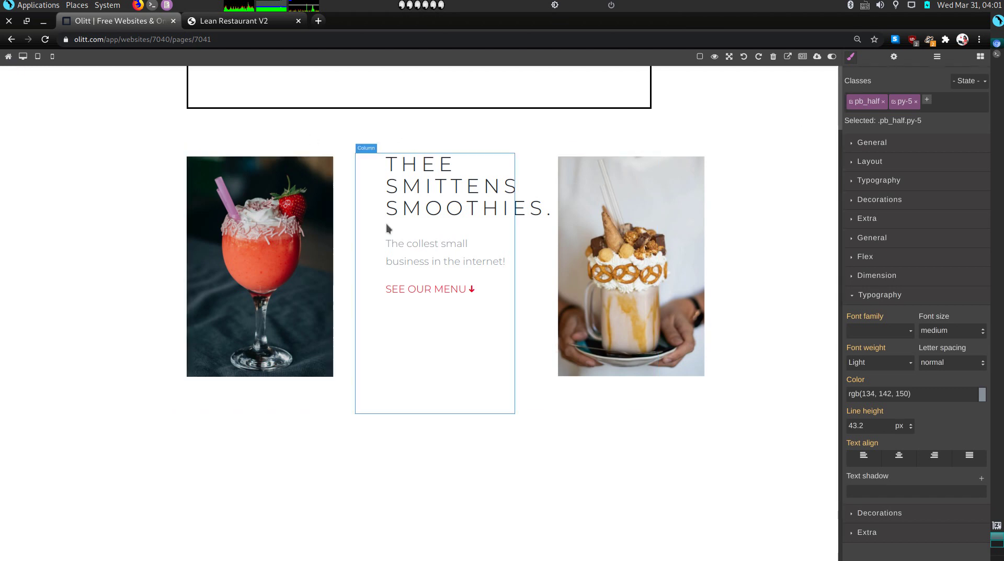
pyautogui.scroll(-2, 500, 239)
pyautogui.scroll(-3, 501, 234)
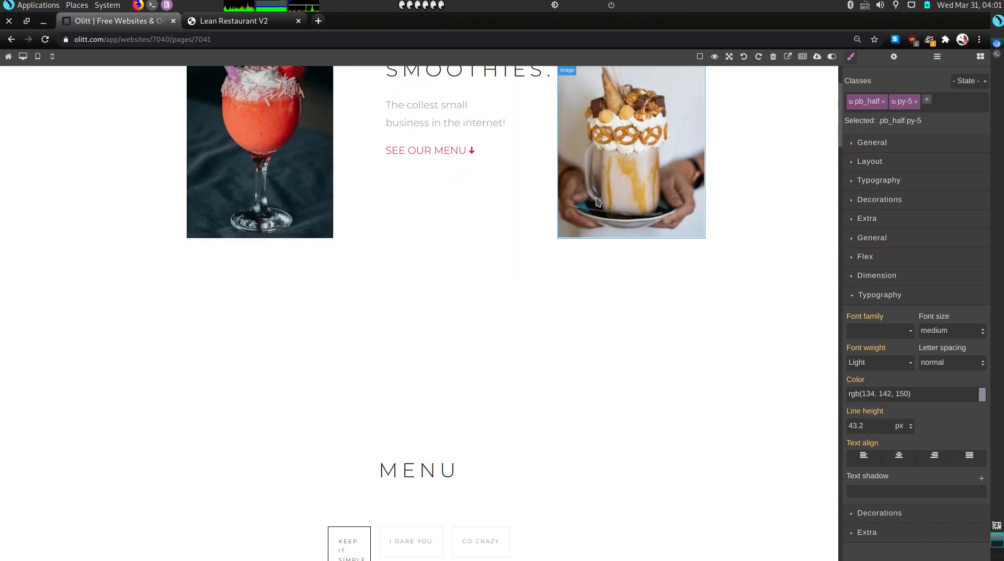
pyautogui.scroll(5, 584, 211)
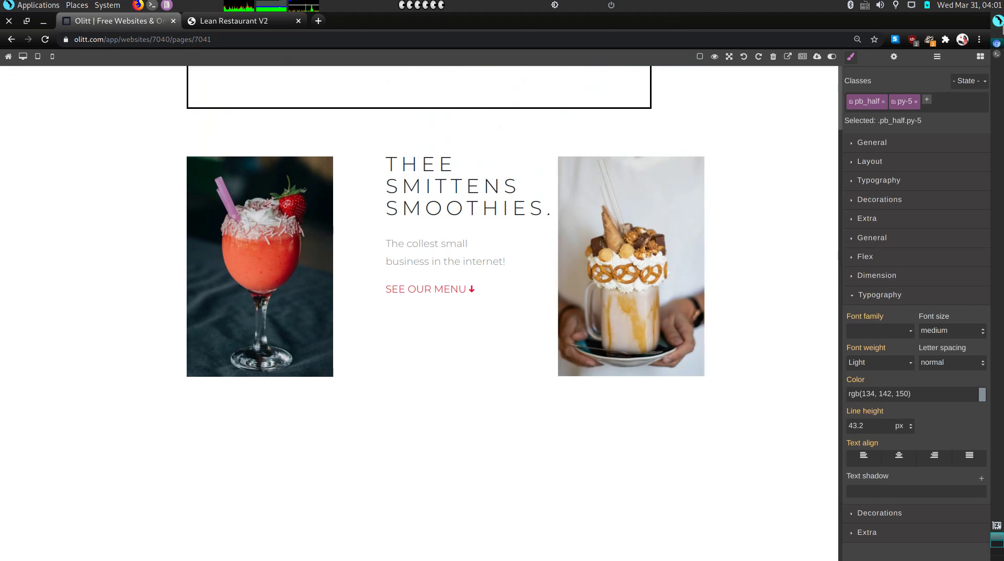
pyautogui.hotkey('alt', 'Tab')
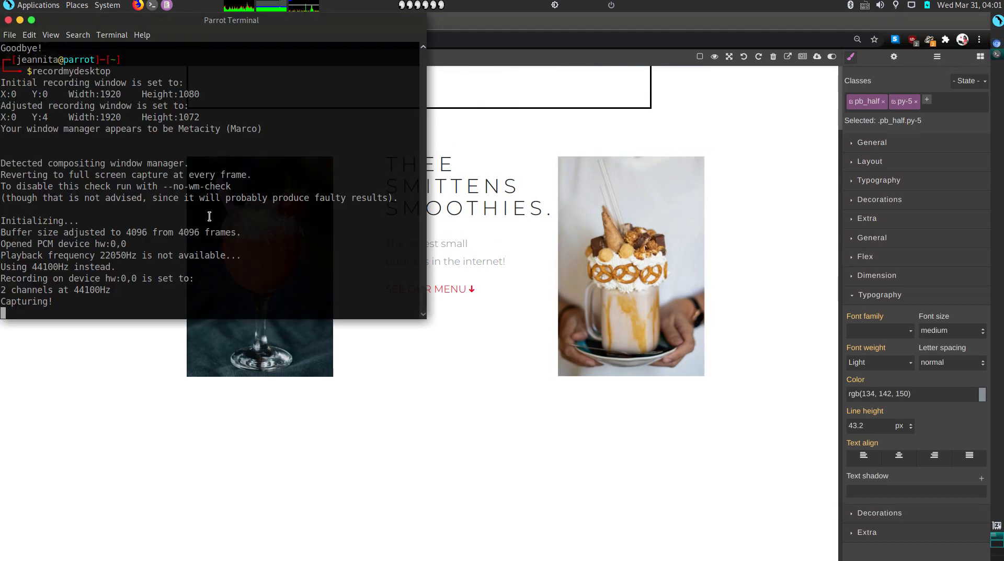